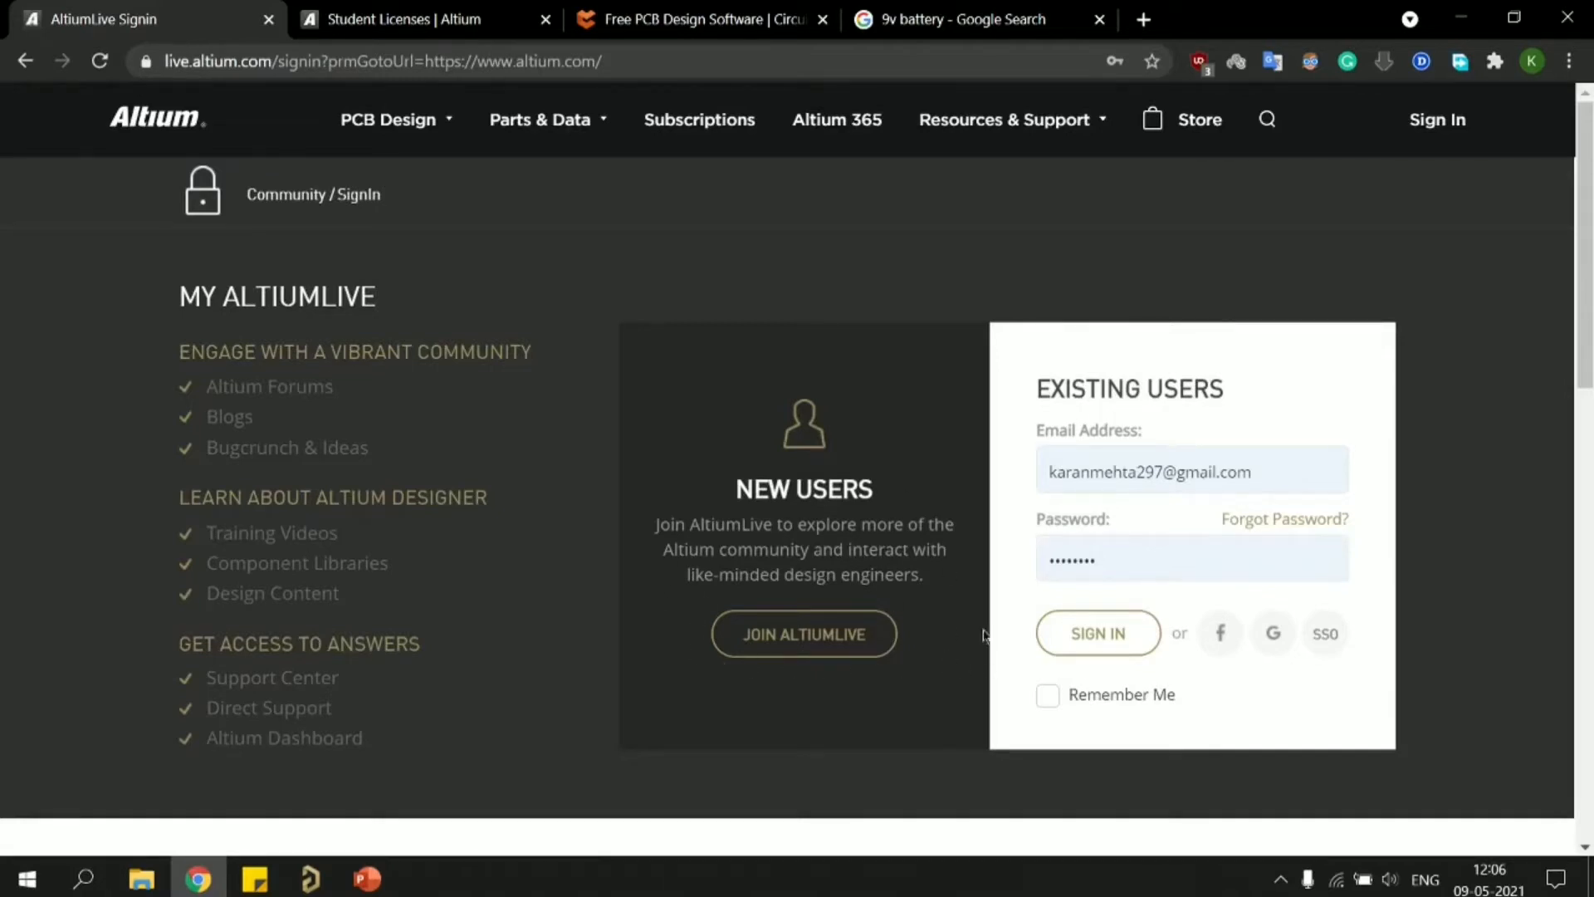
- Sign in to the Altium website with the saved account credentials and open the product downloads page
click(1111, 655)
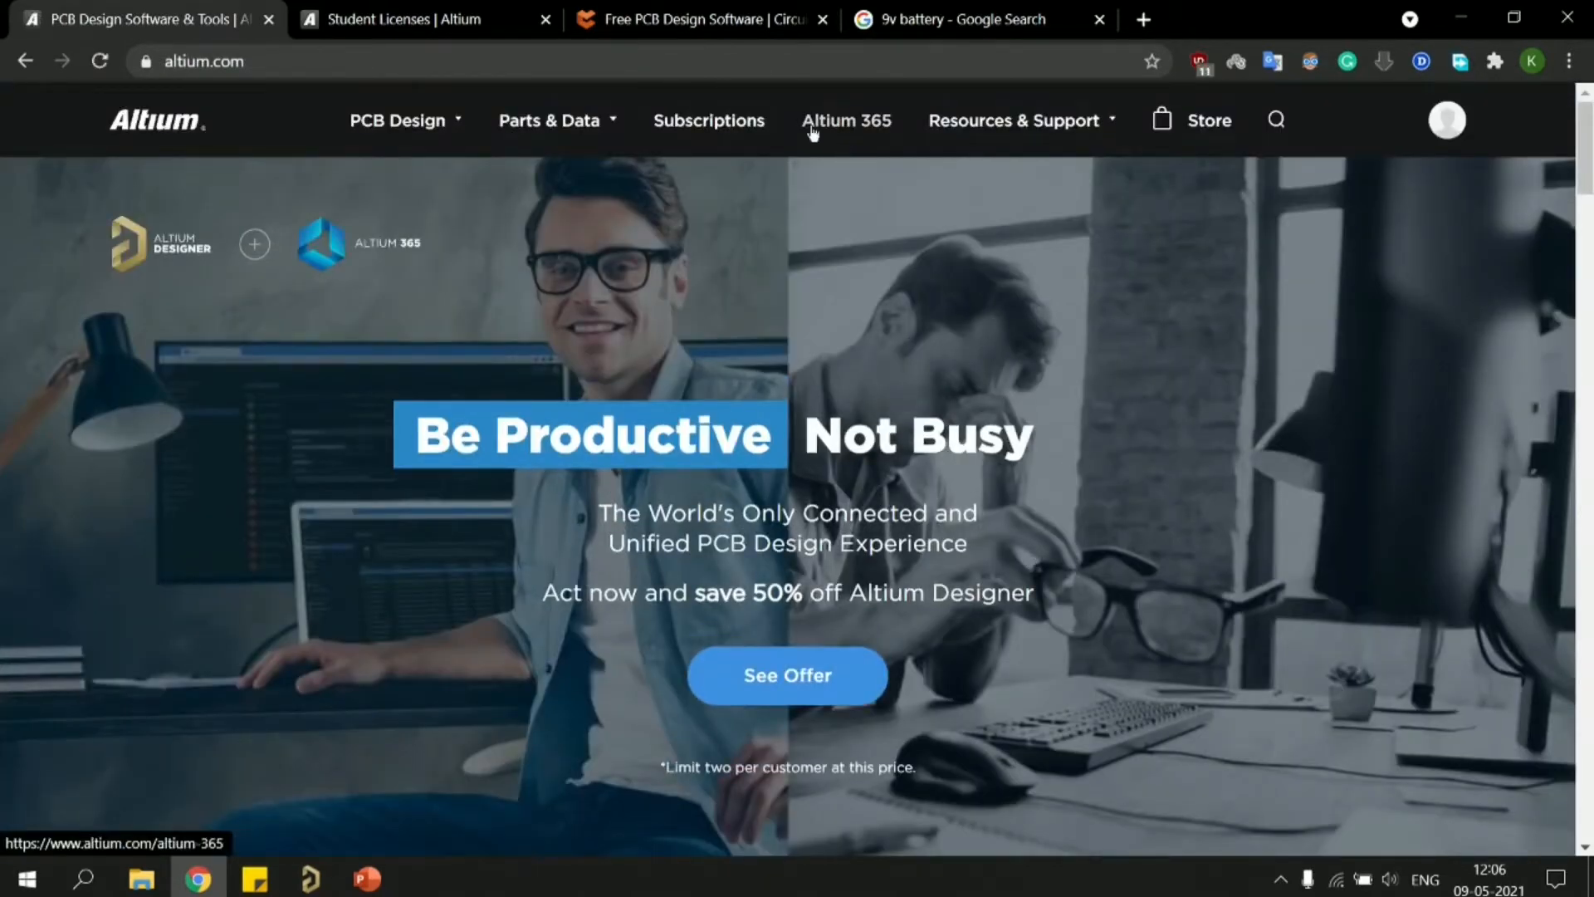
mouse_move(987, 134)
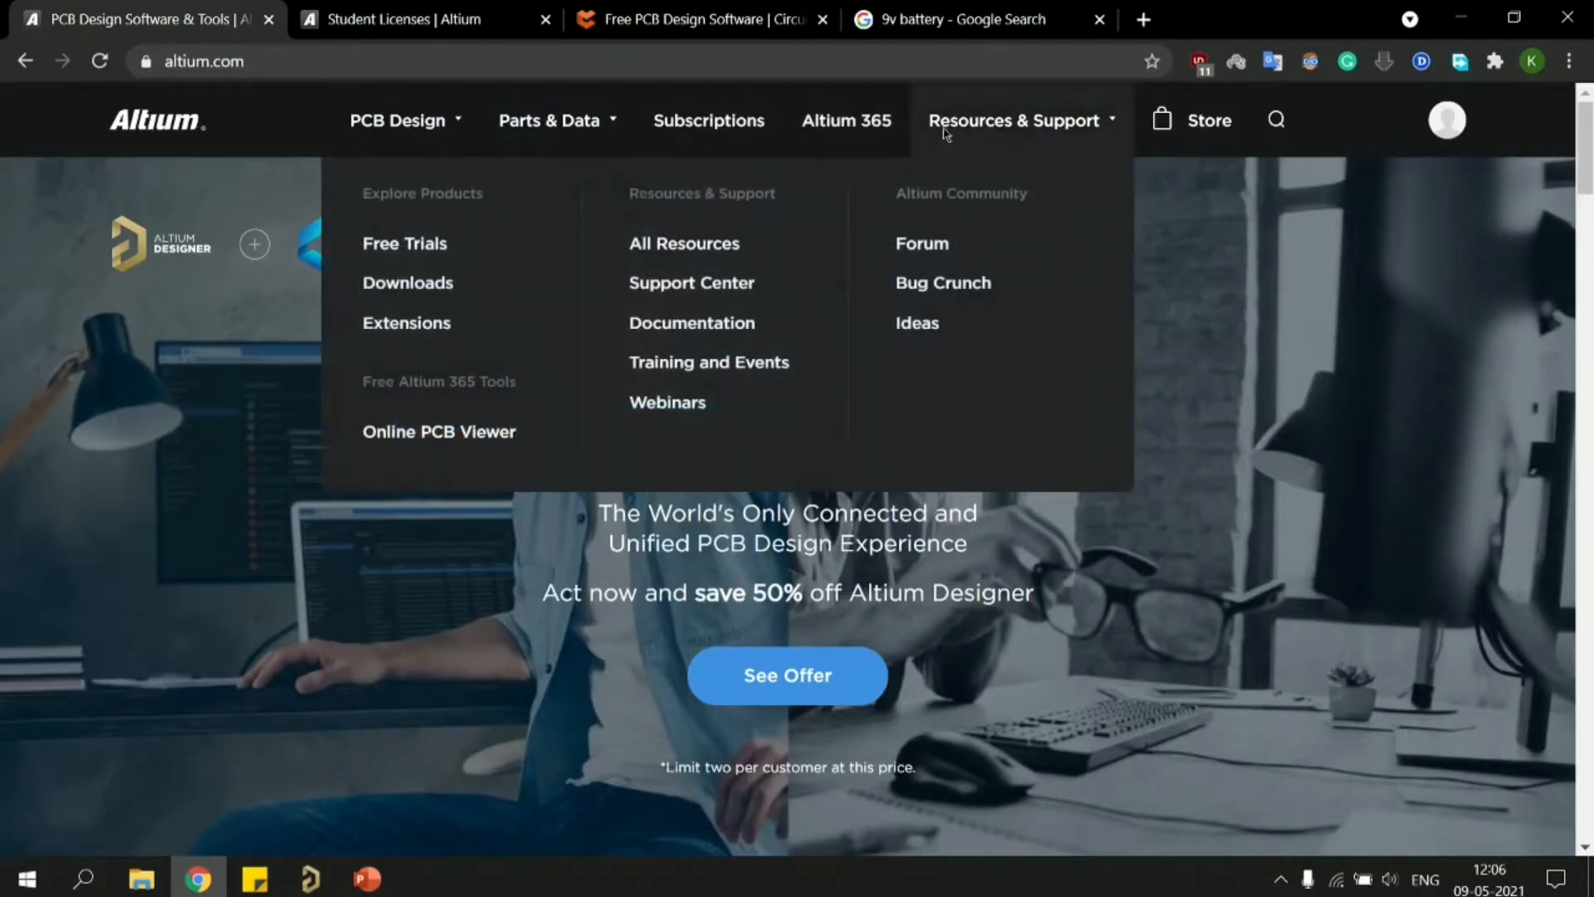
click(440, 285)
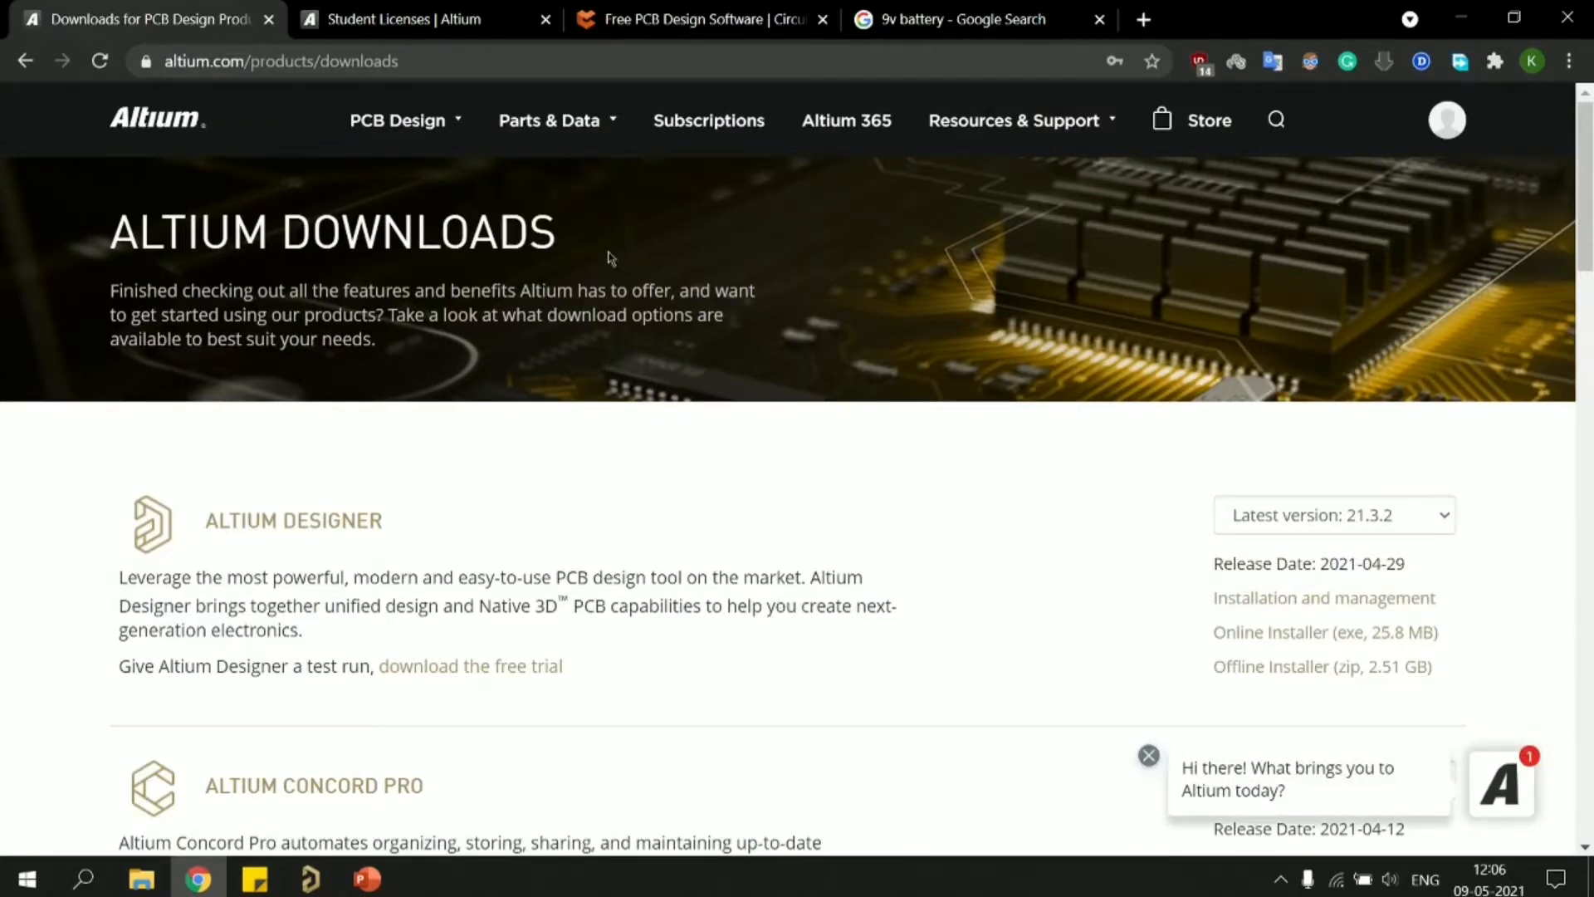
- Examine the student license requirements and application form, return to the Altium downloads page and dismiss its chat message
click(444, 34)
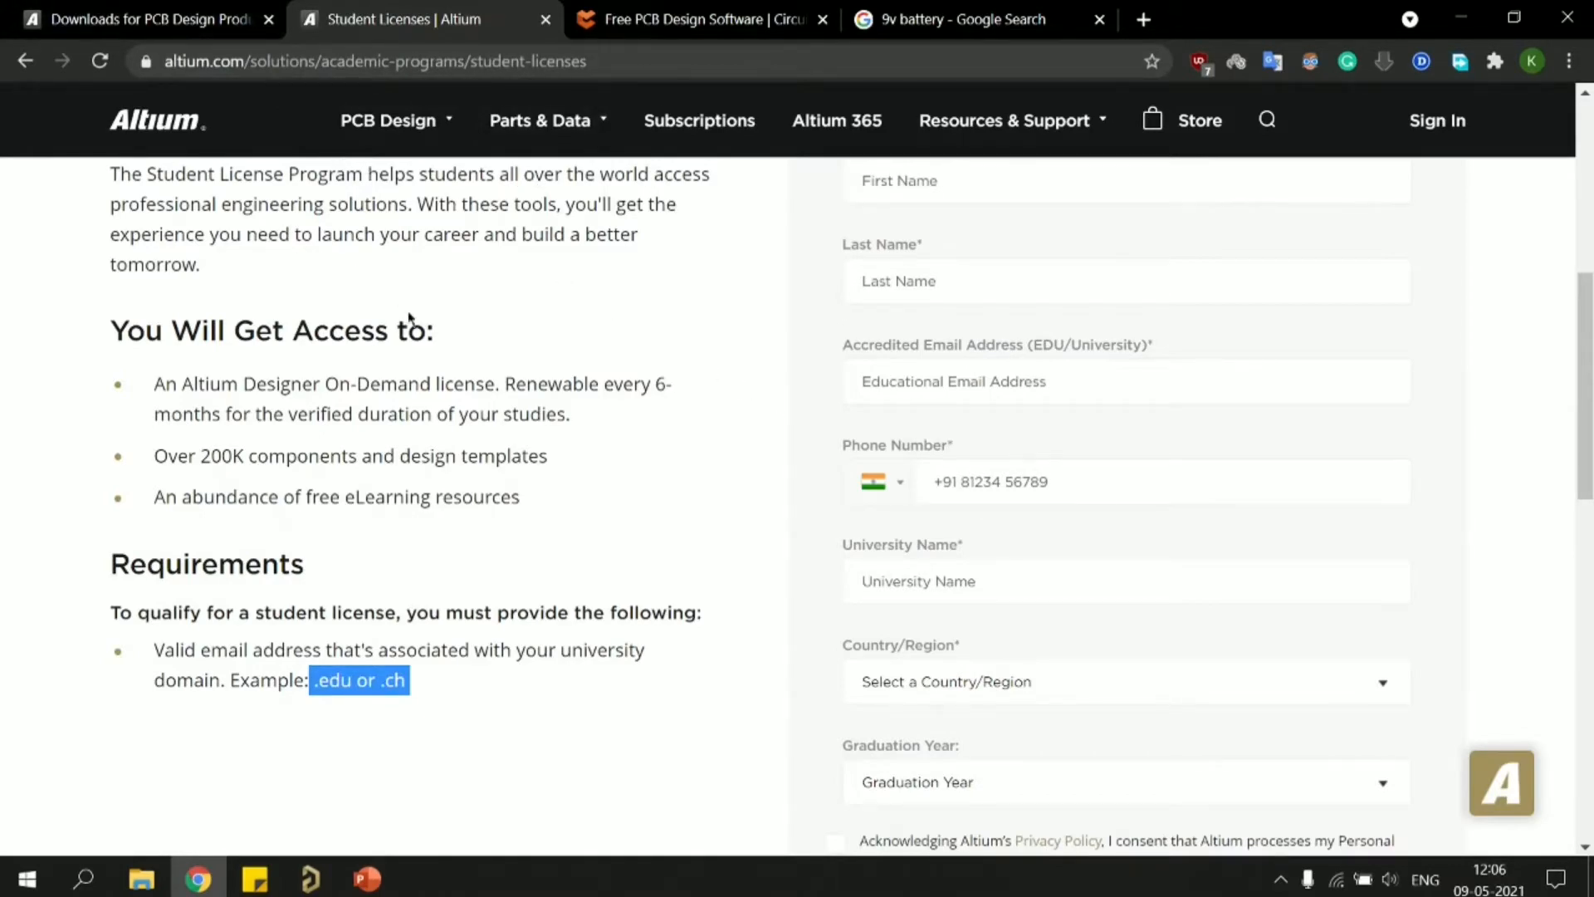
scroll(629, 470, up, 4)
scroll(976, 502, down, 10)
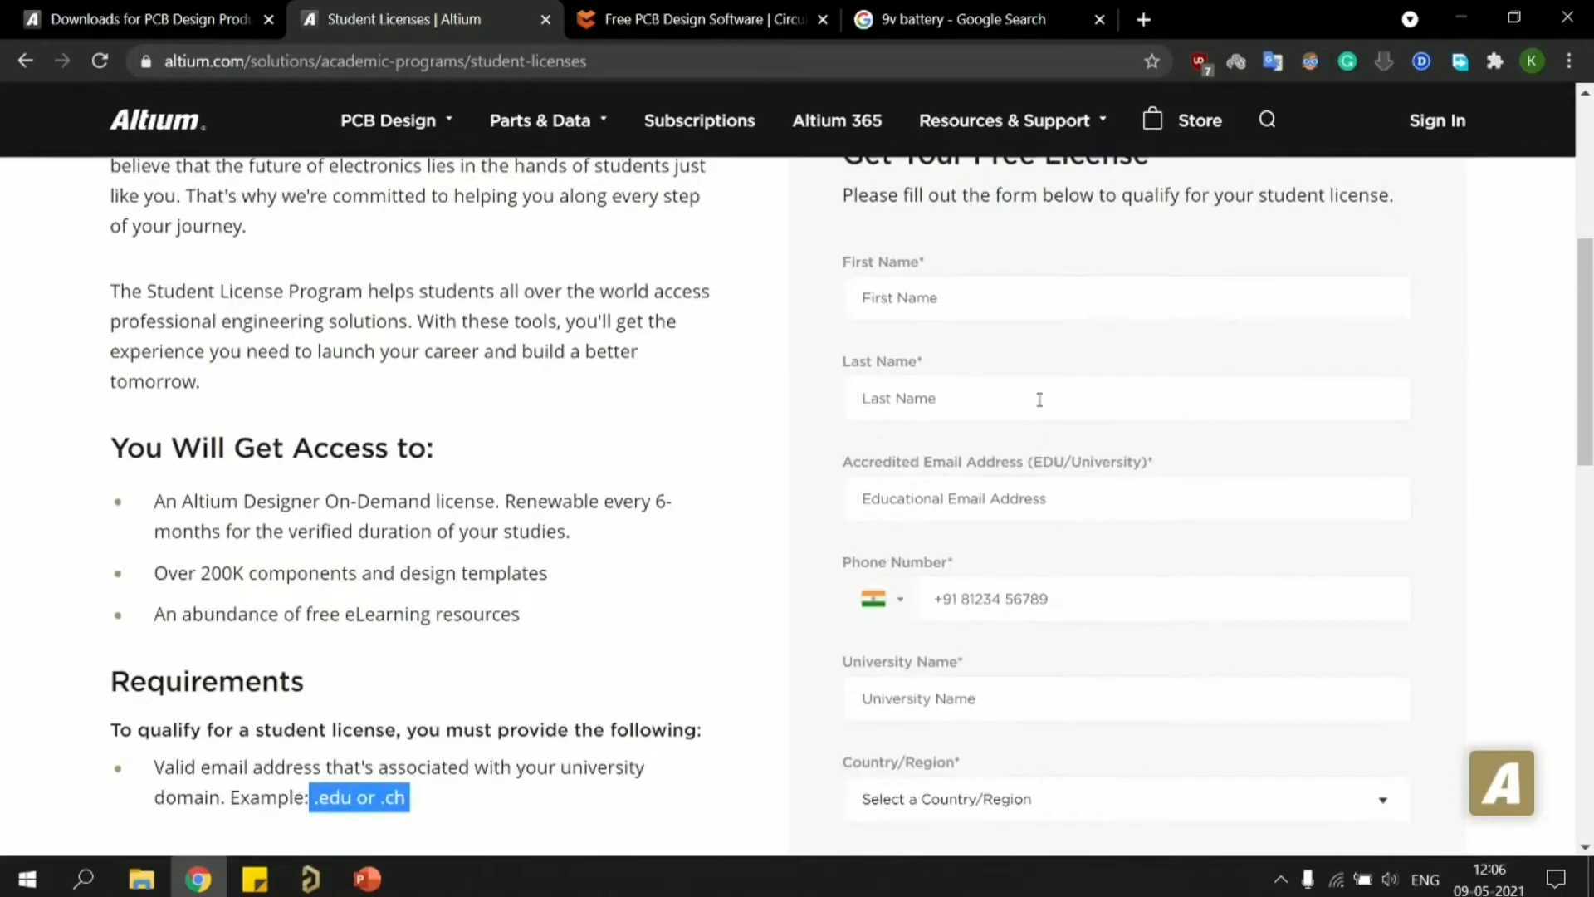
scroll(838, 485, up, 6)
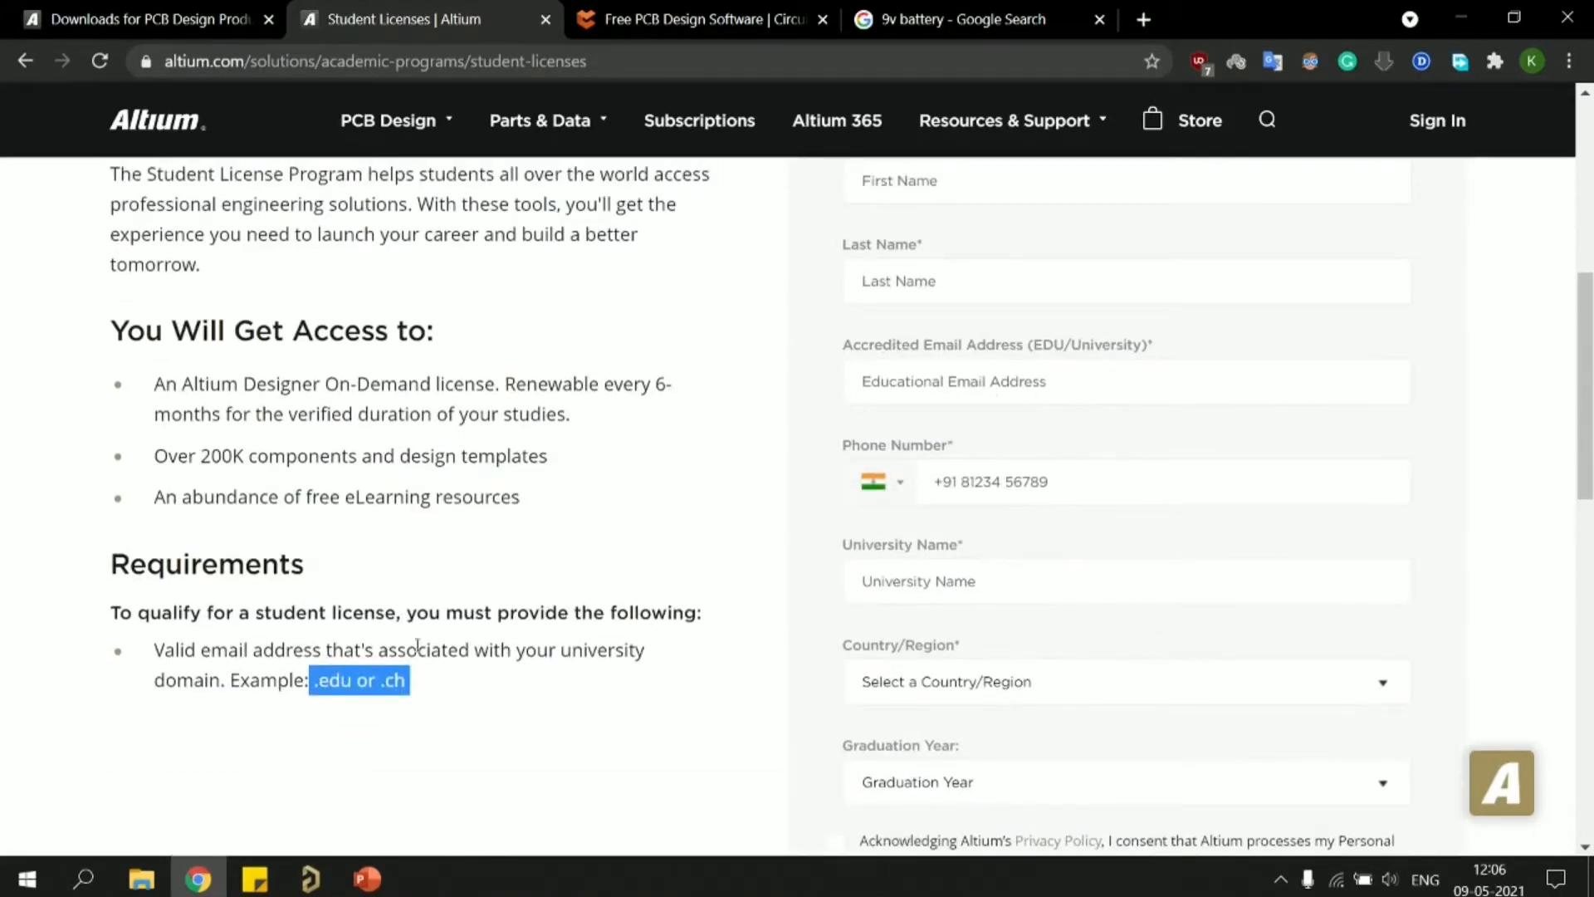
drag(415, 694, 301, 674)
click(554, 683)
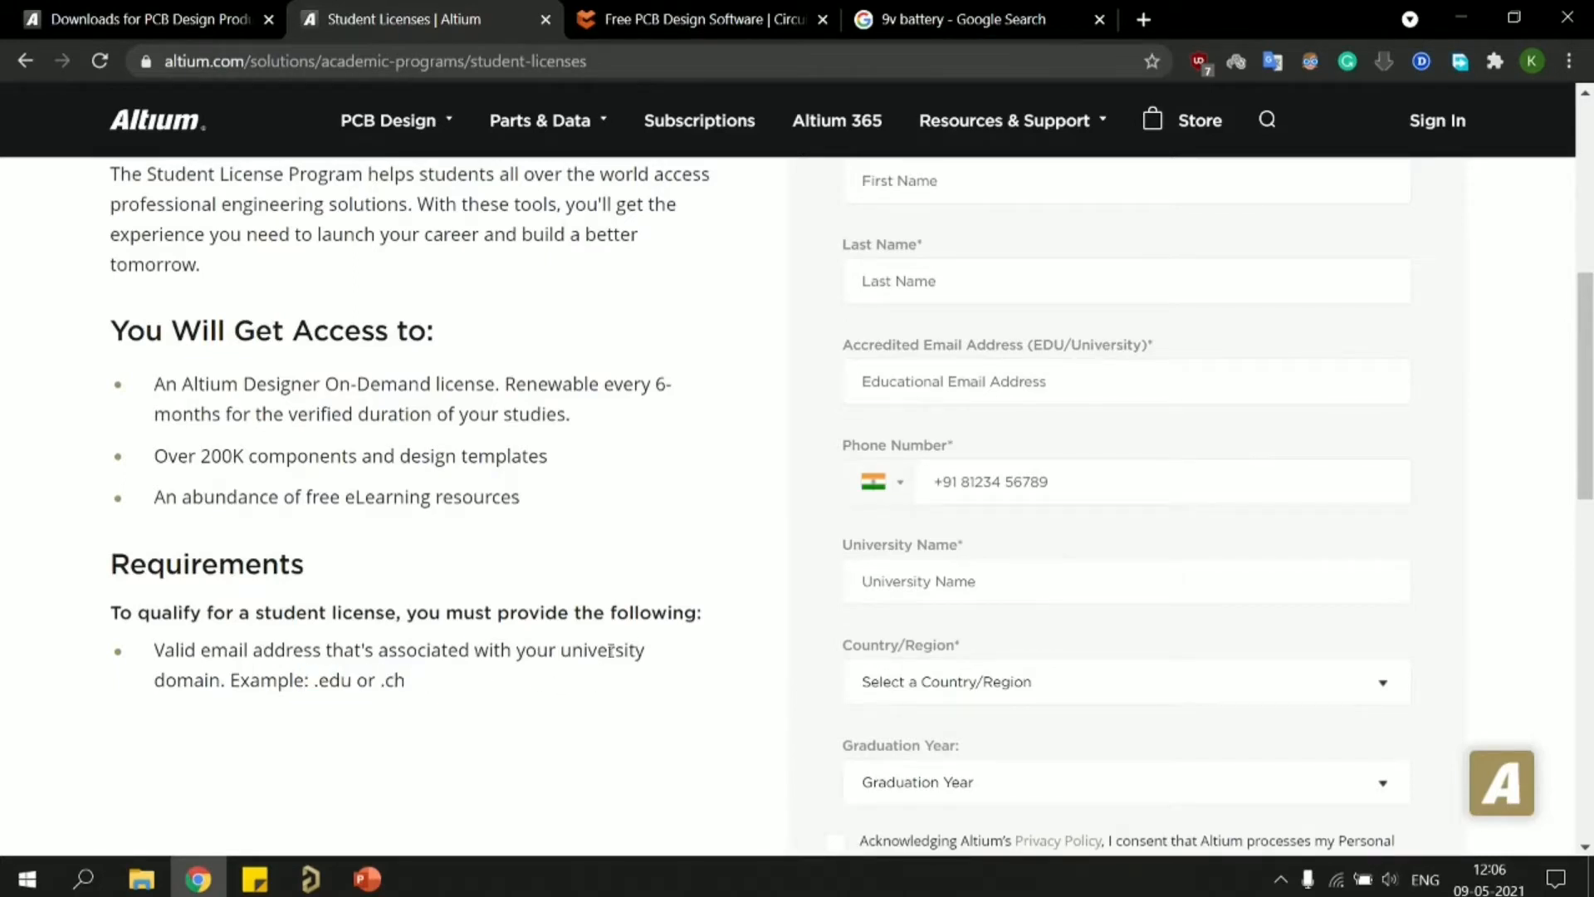
scroll(785, 357, down, 4)
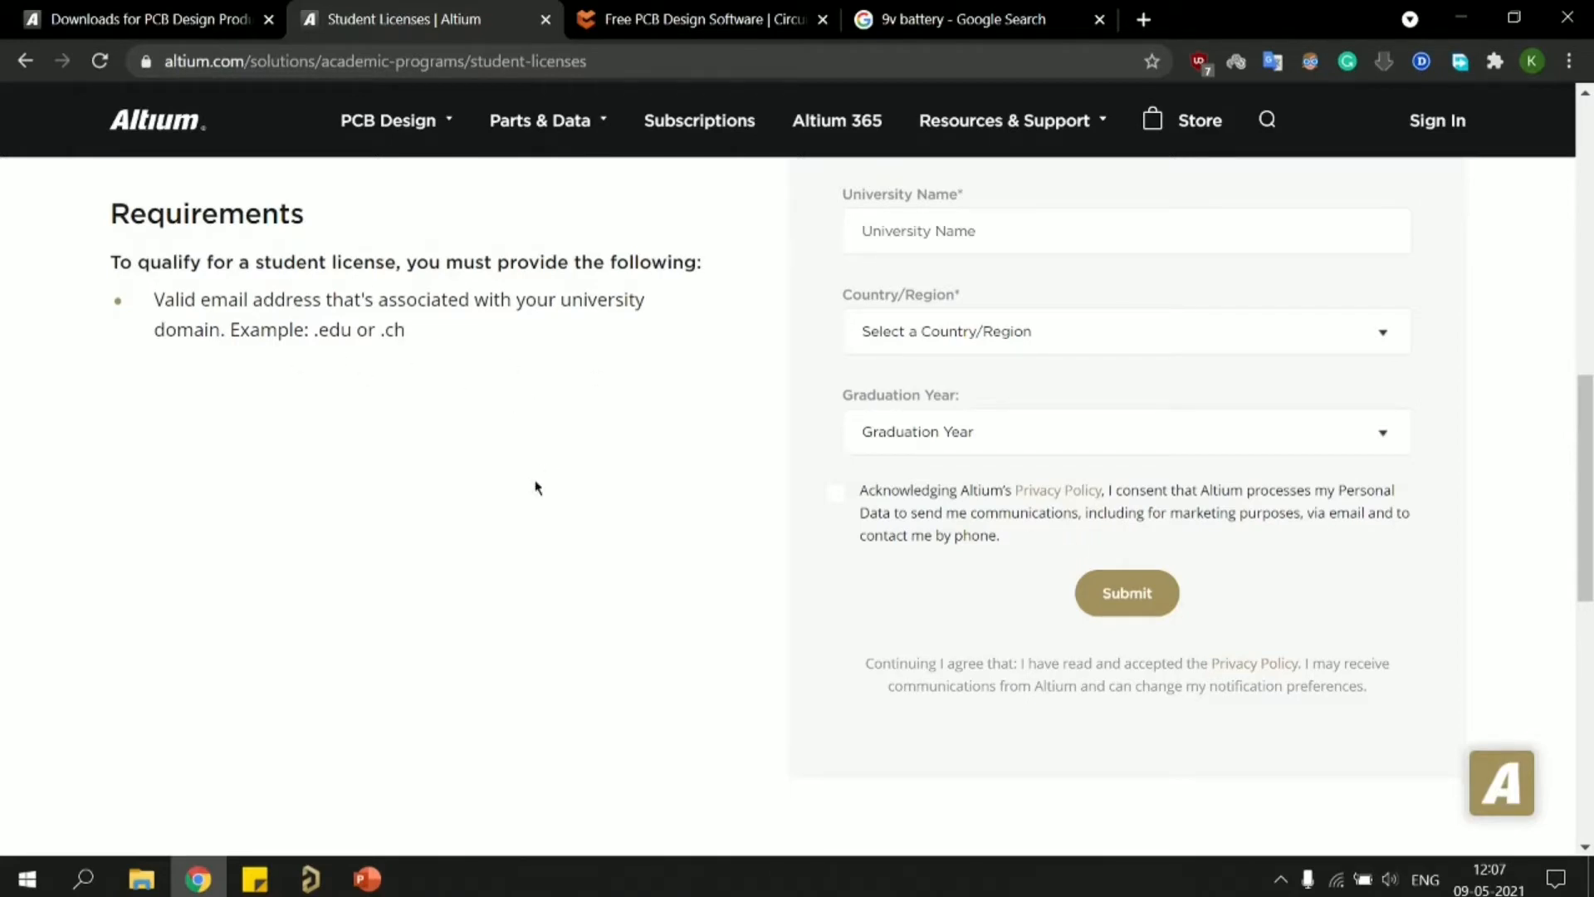
click(219, 7)
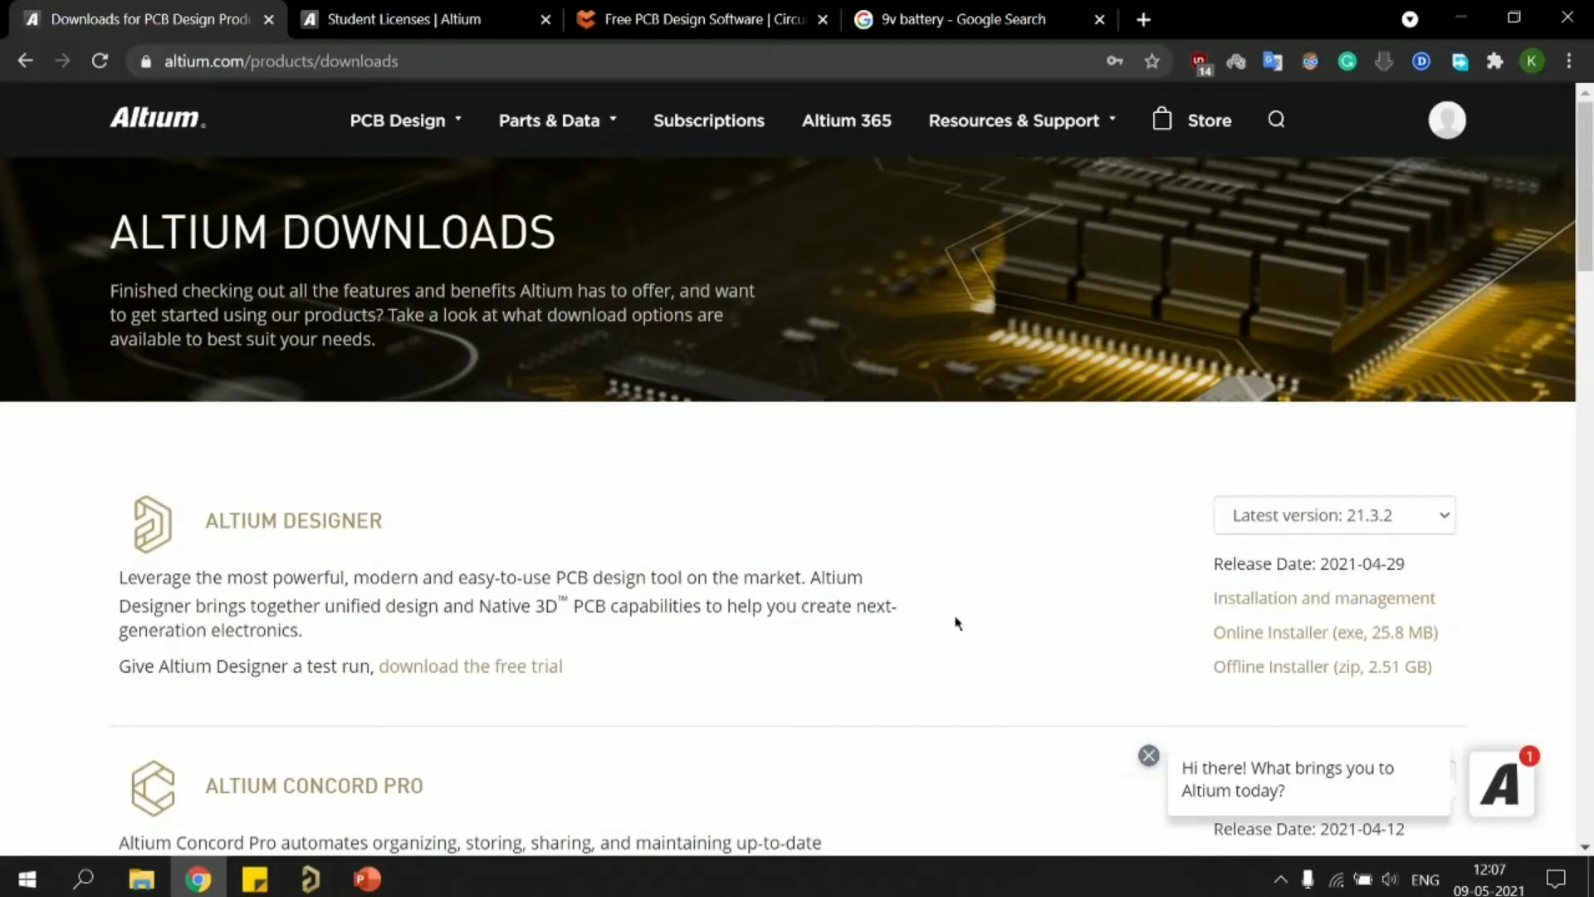
click(1147, 756)
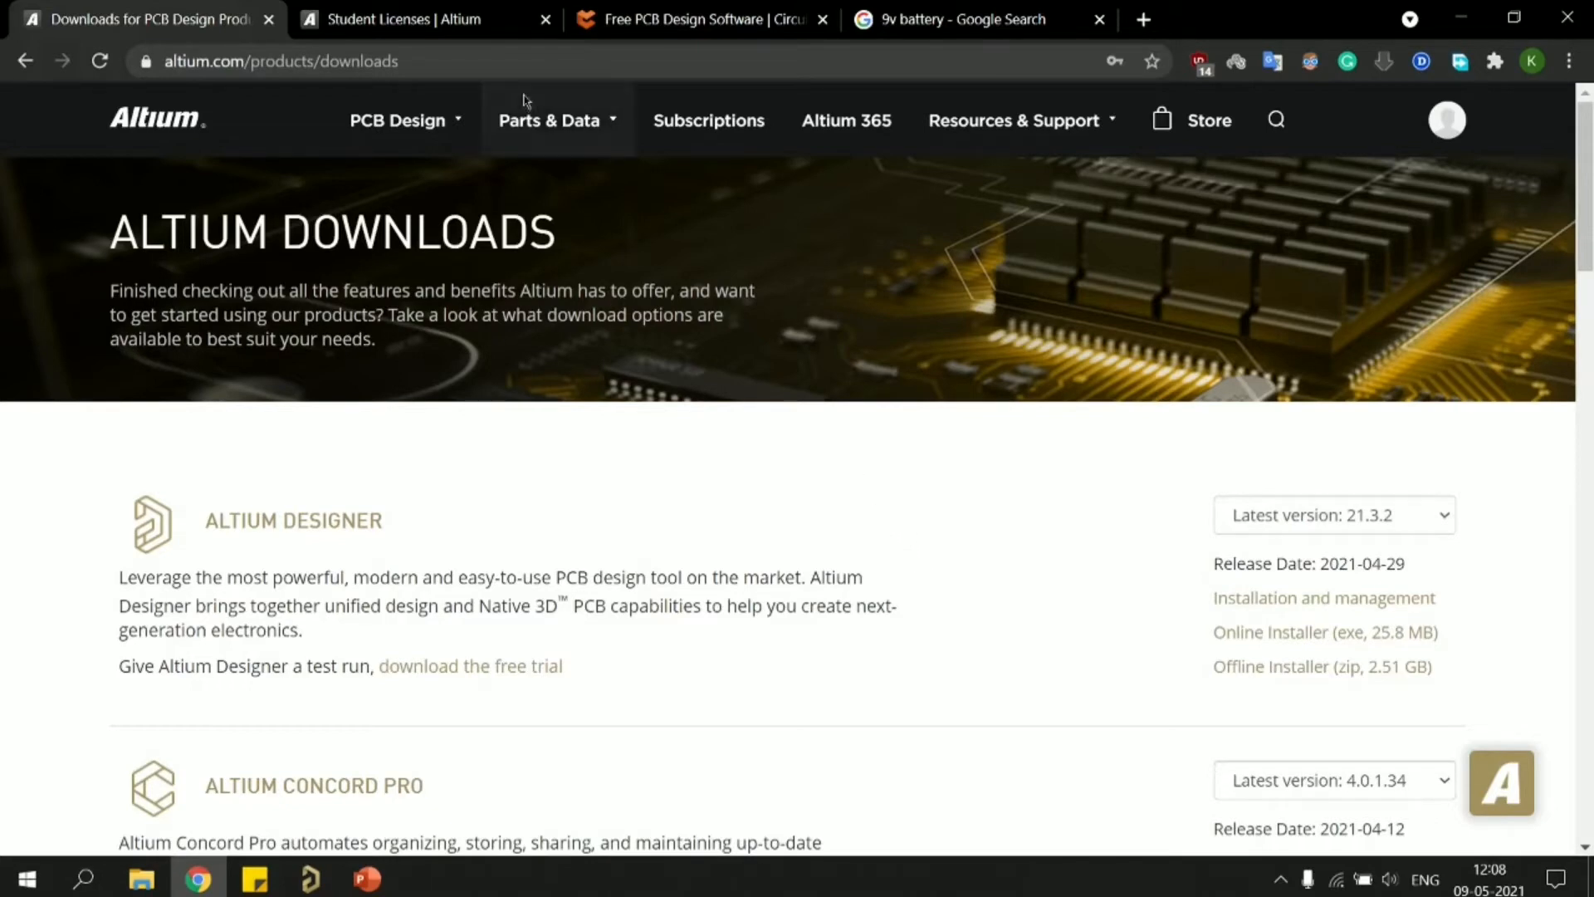
- Sign in to the CircuitMaker site with the saved account and bring up the CircuitMakerSetup.exe download without saving it
click(700, 17)
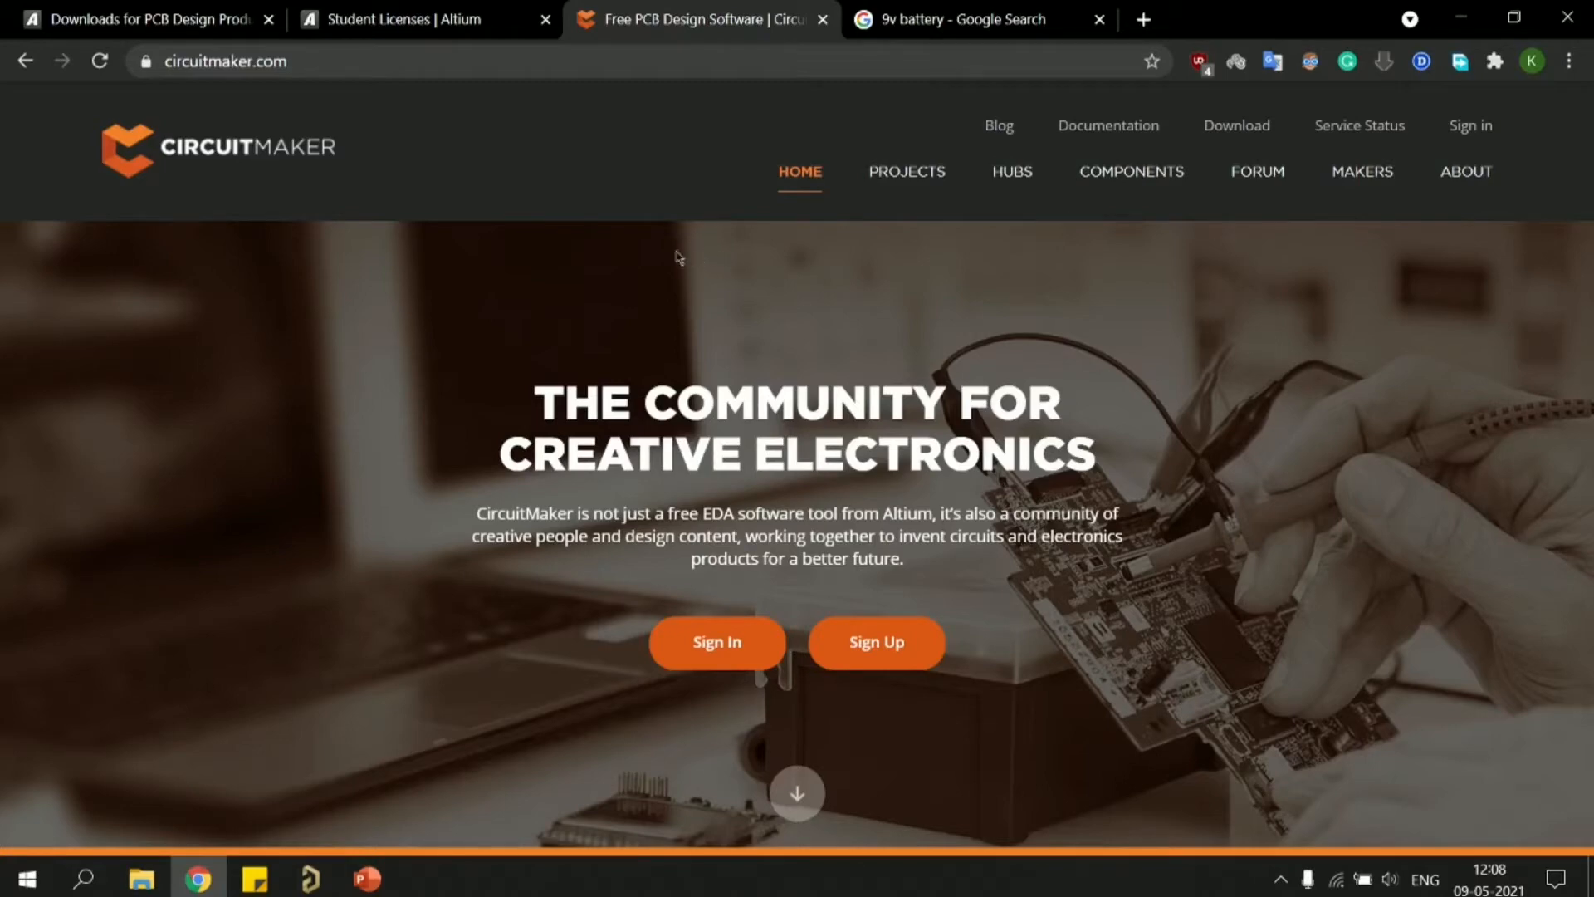
click(1482, 125)
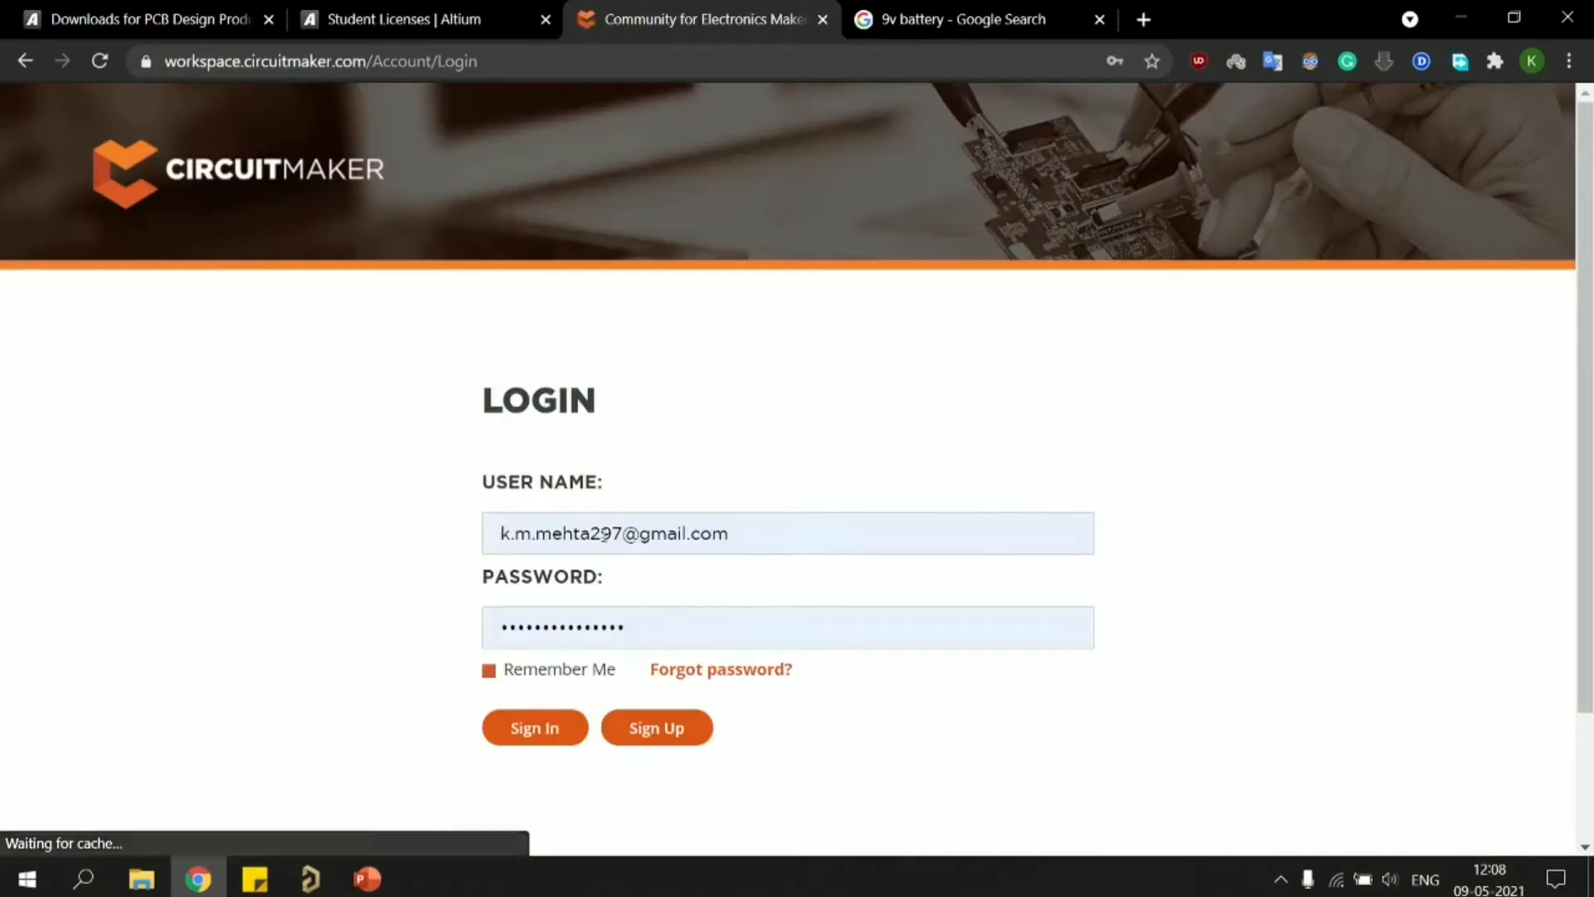
click(544, 728)
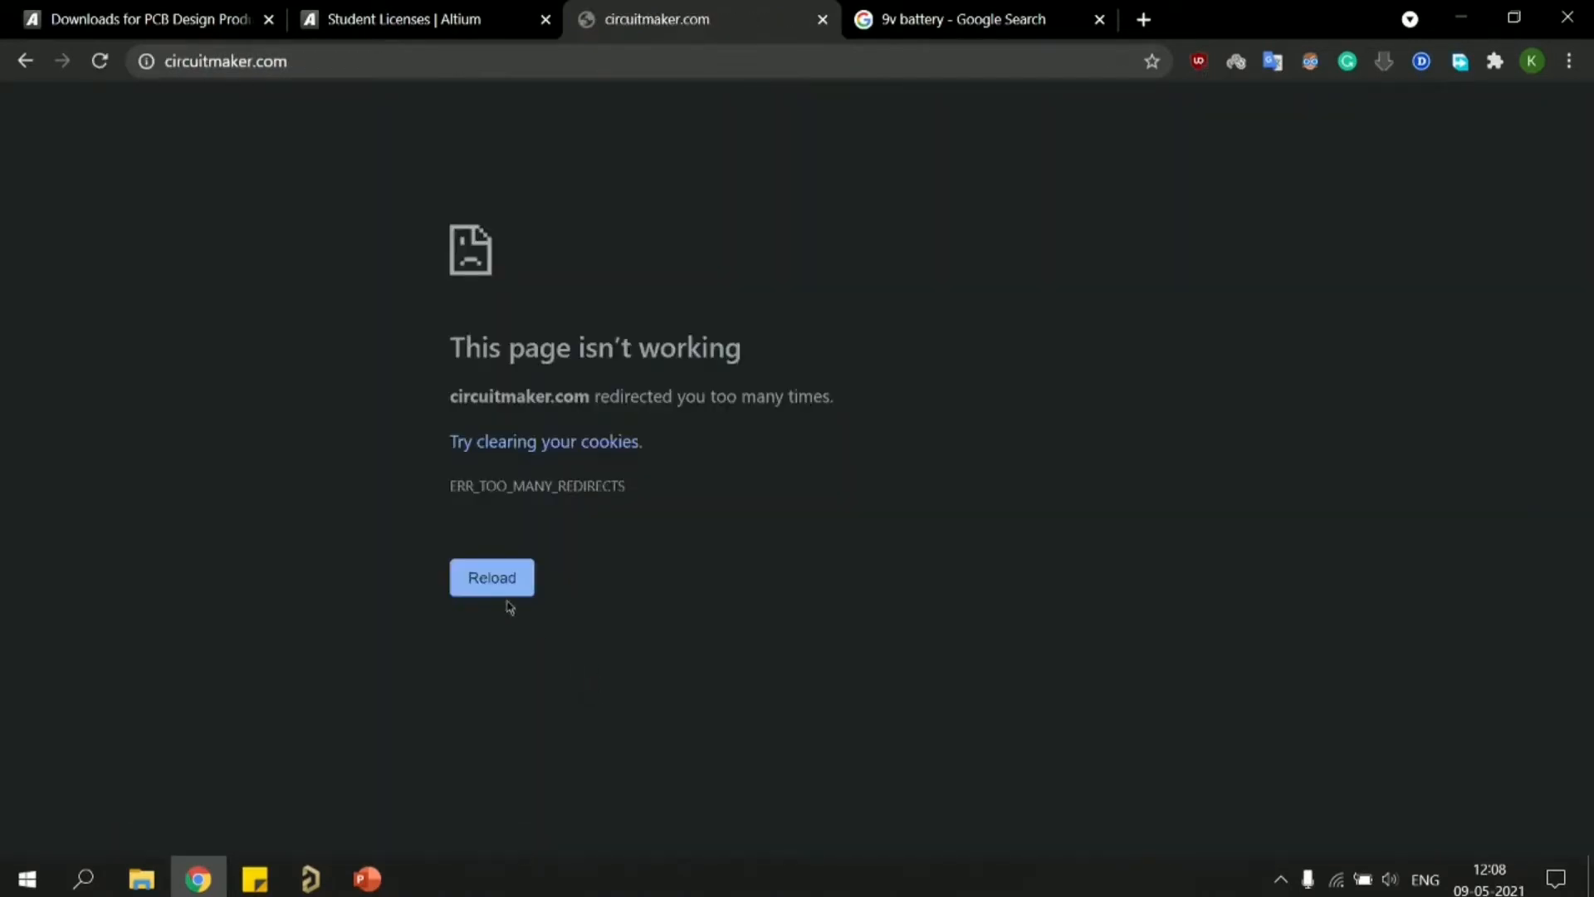
click(497, 593)
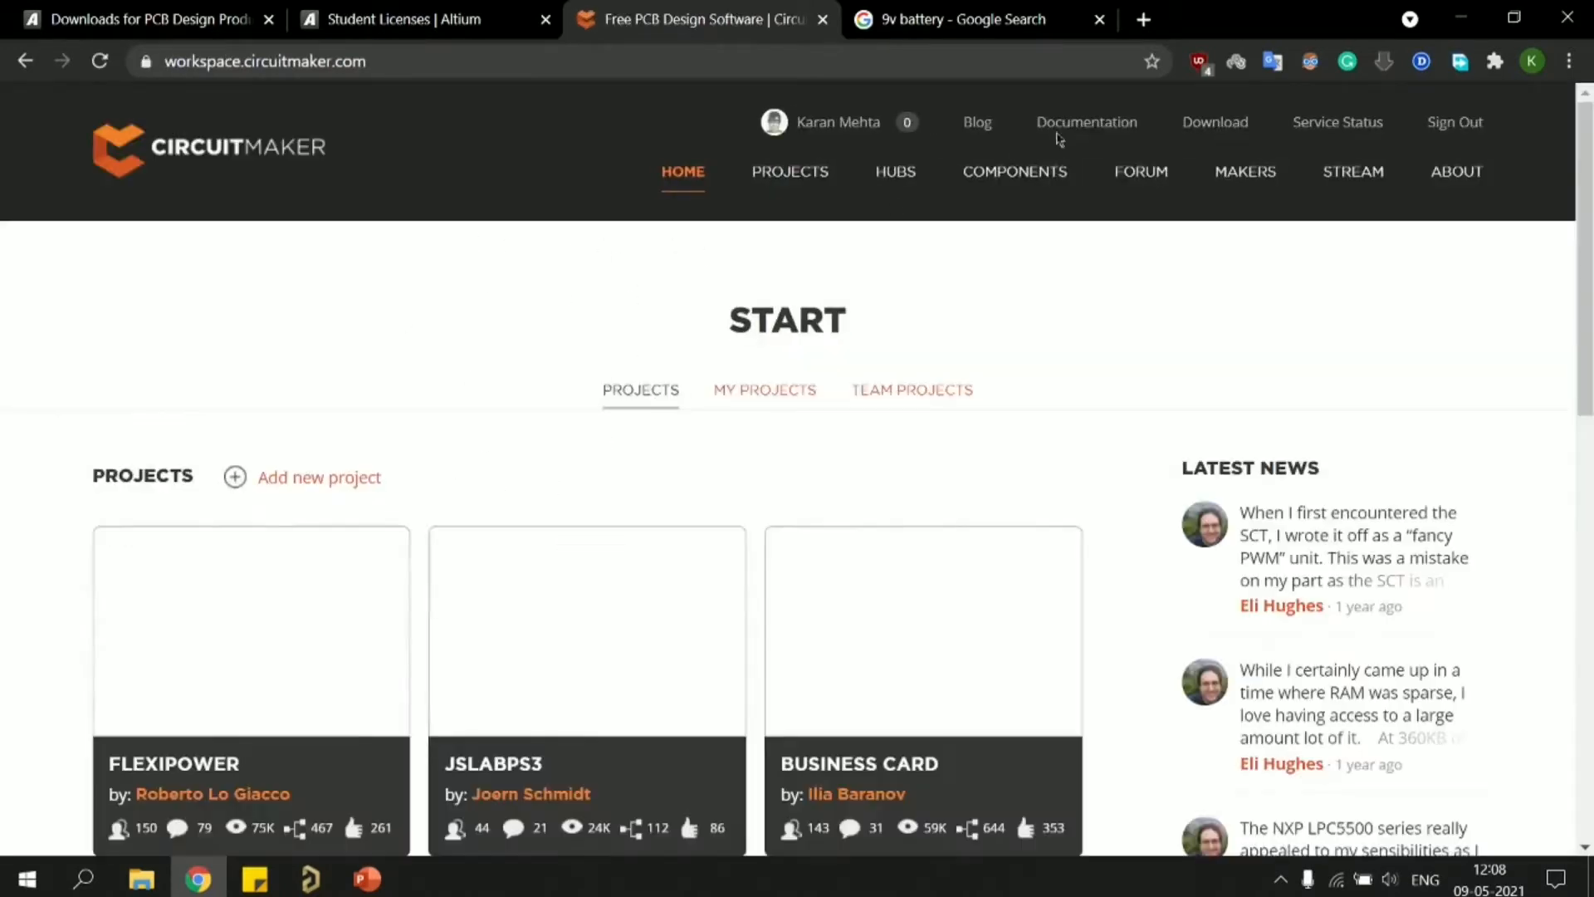
click(1232, 125)
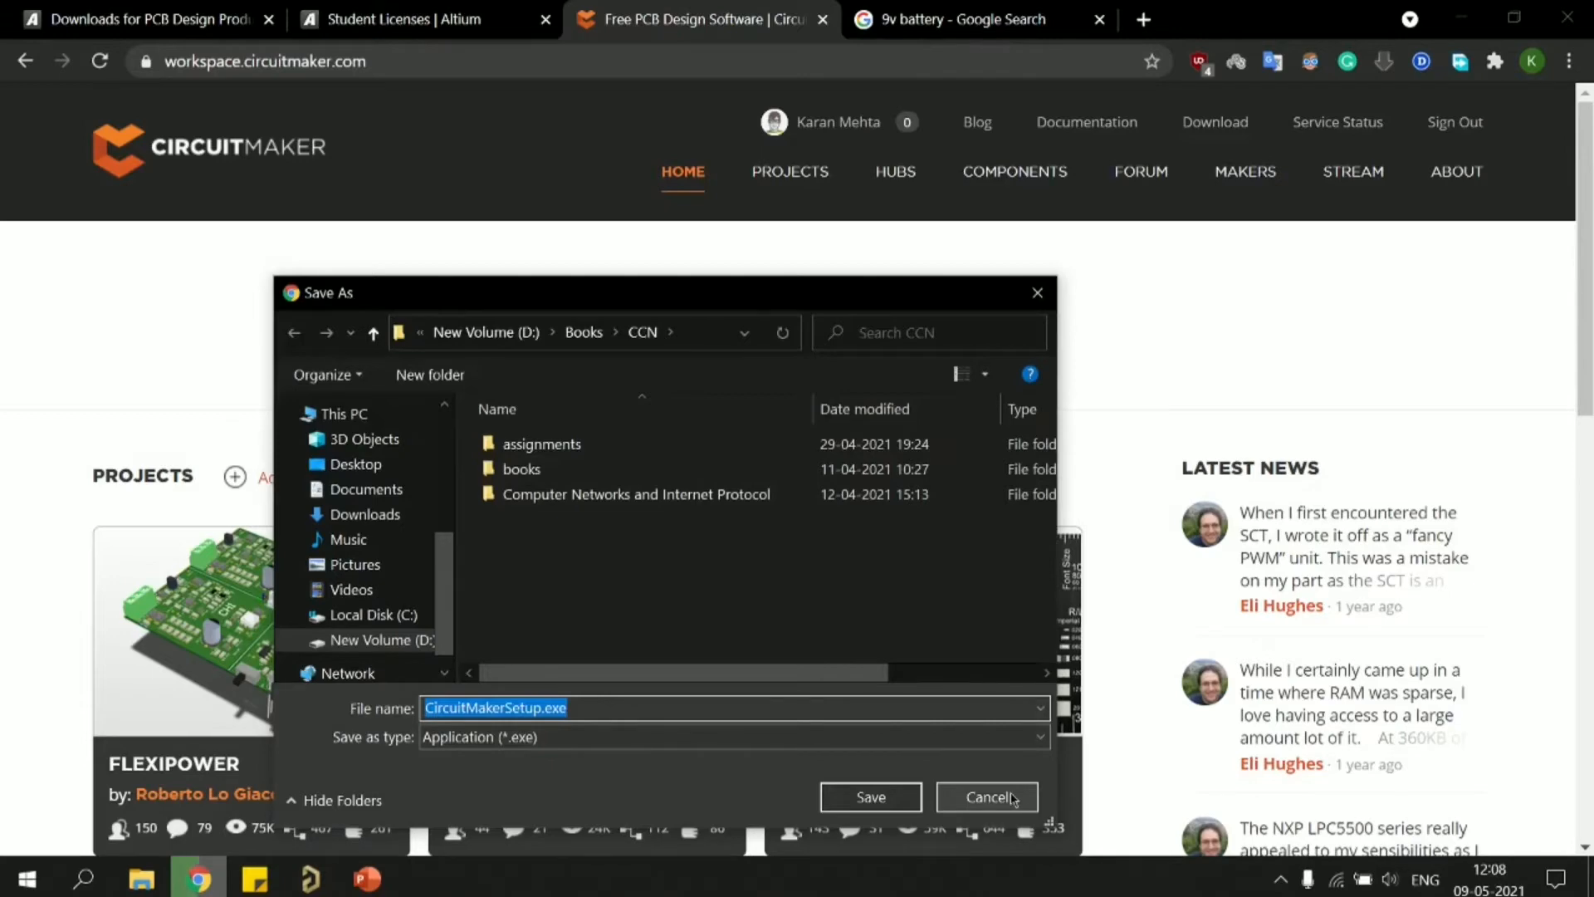
click(1015, 800)
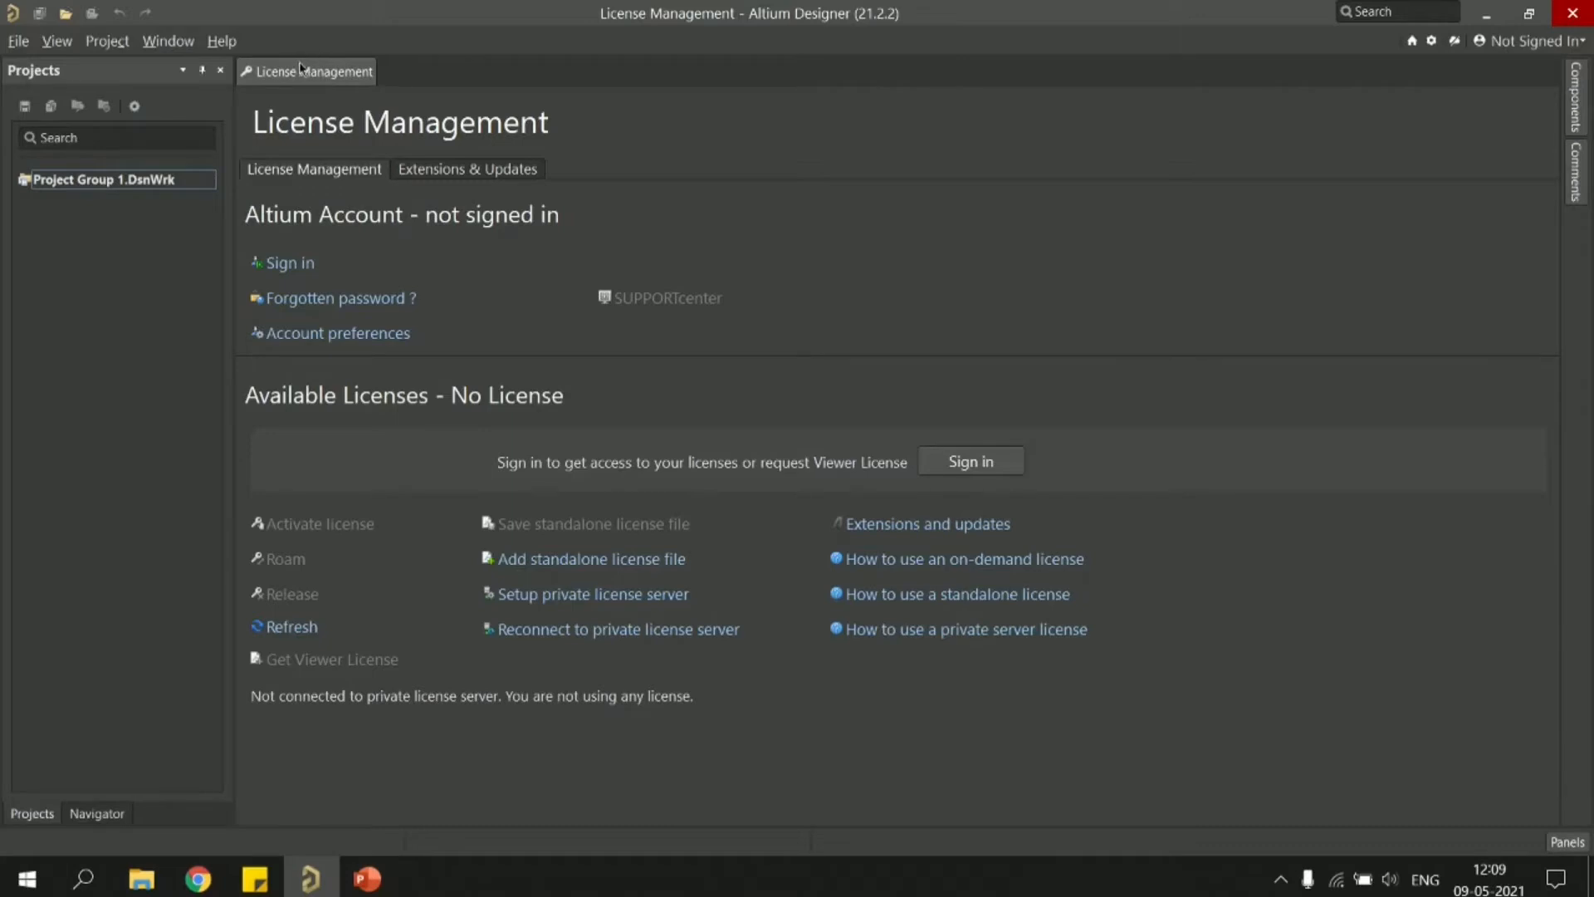
- Sign in to the Altium account from License Management in Altium Designer using the saved credentials
click(1540, 42)
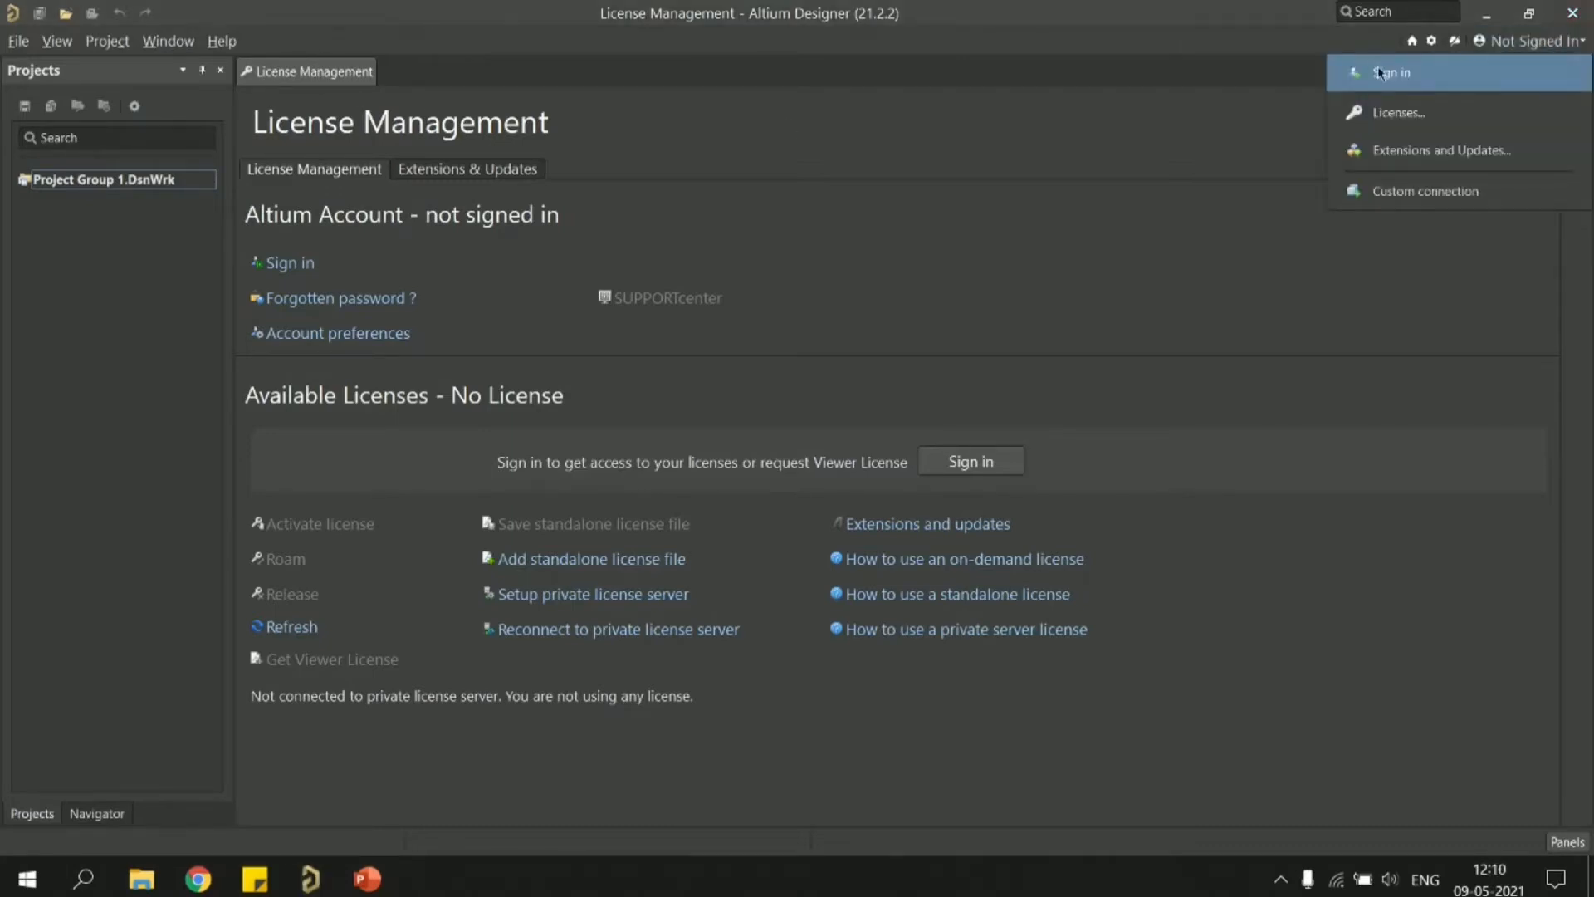
click(1384, 113)
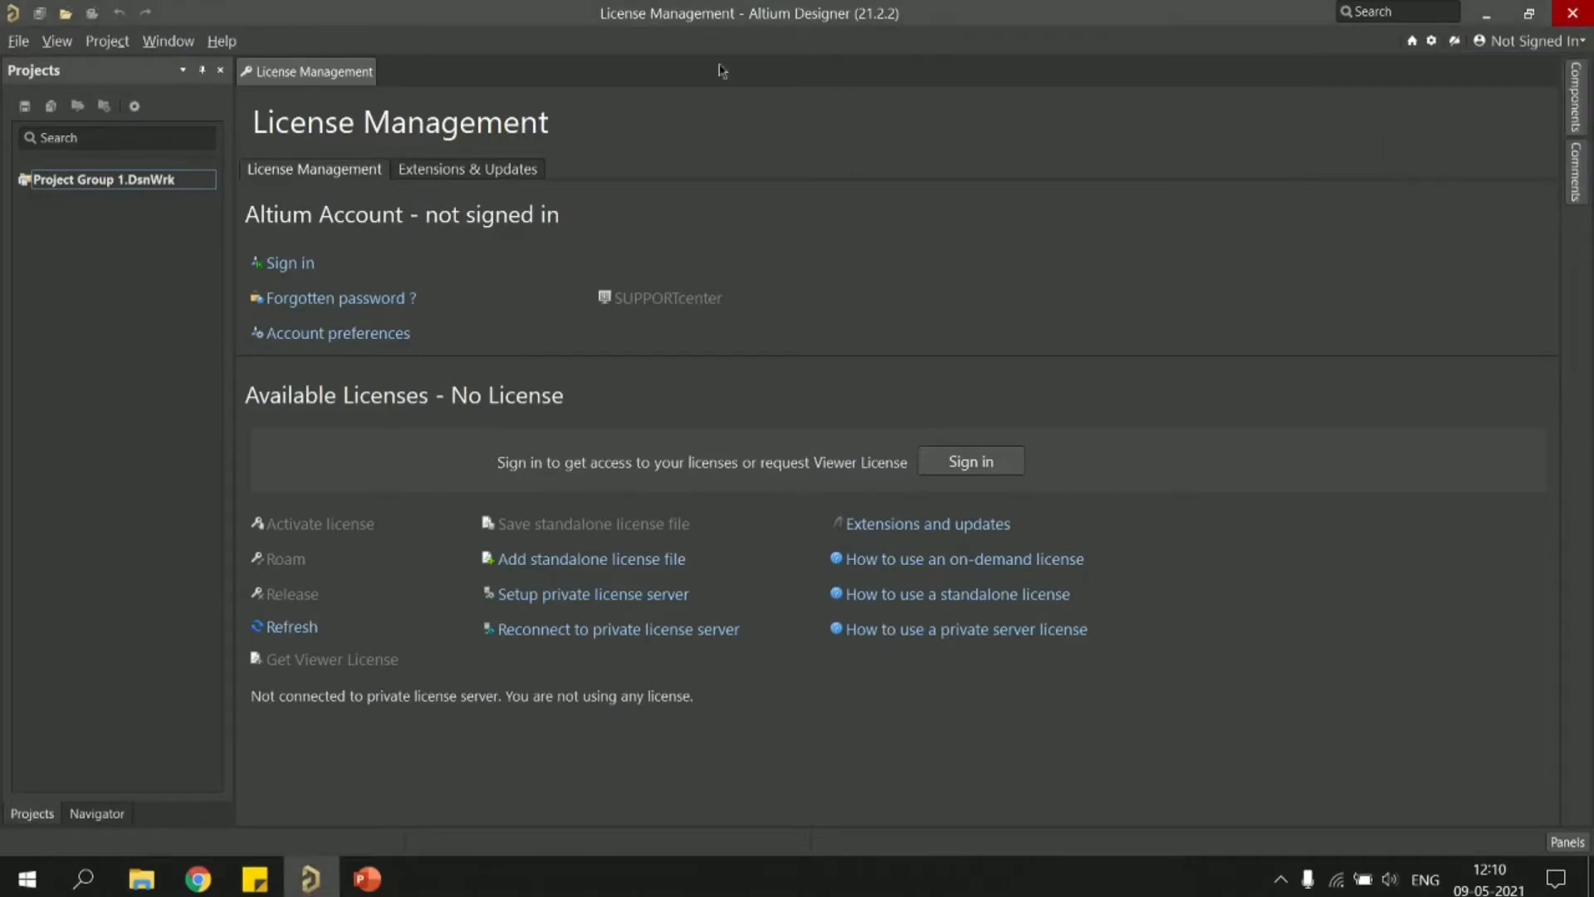
click(290, 261)
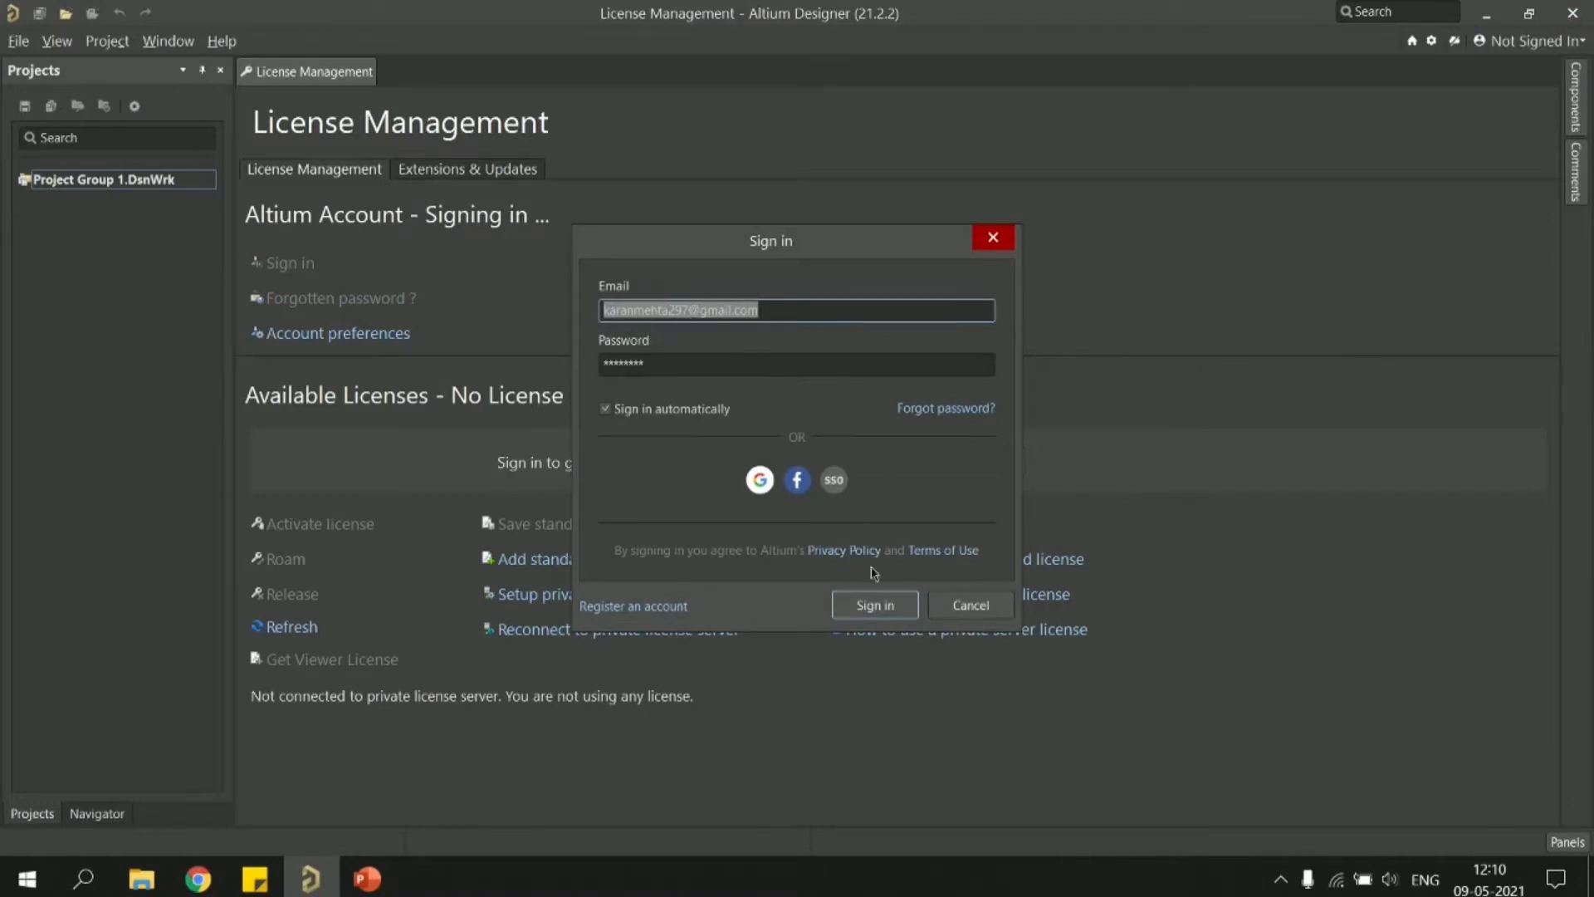
click(875, 604)
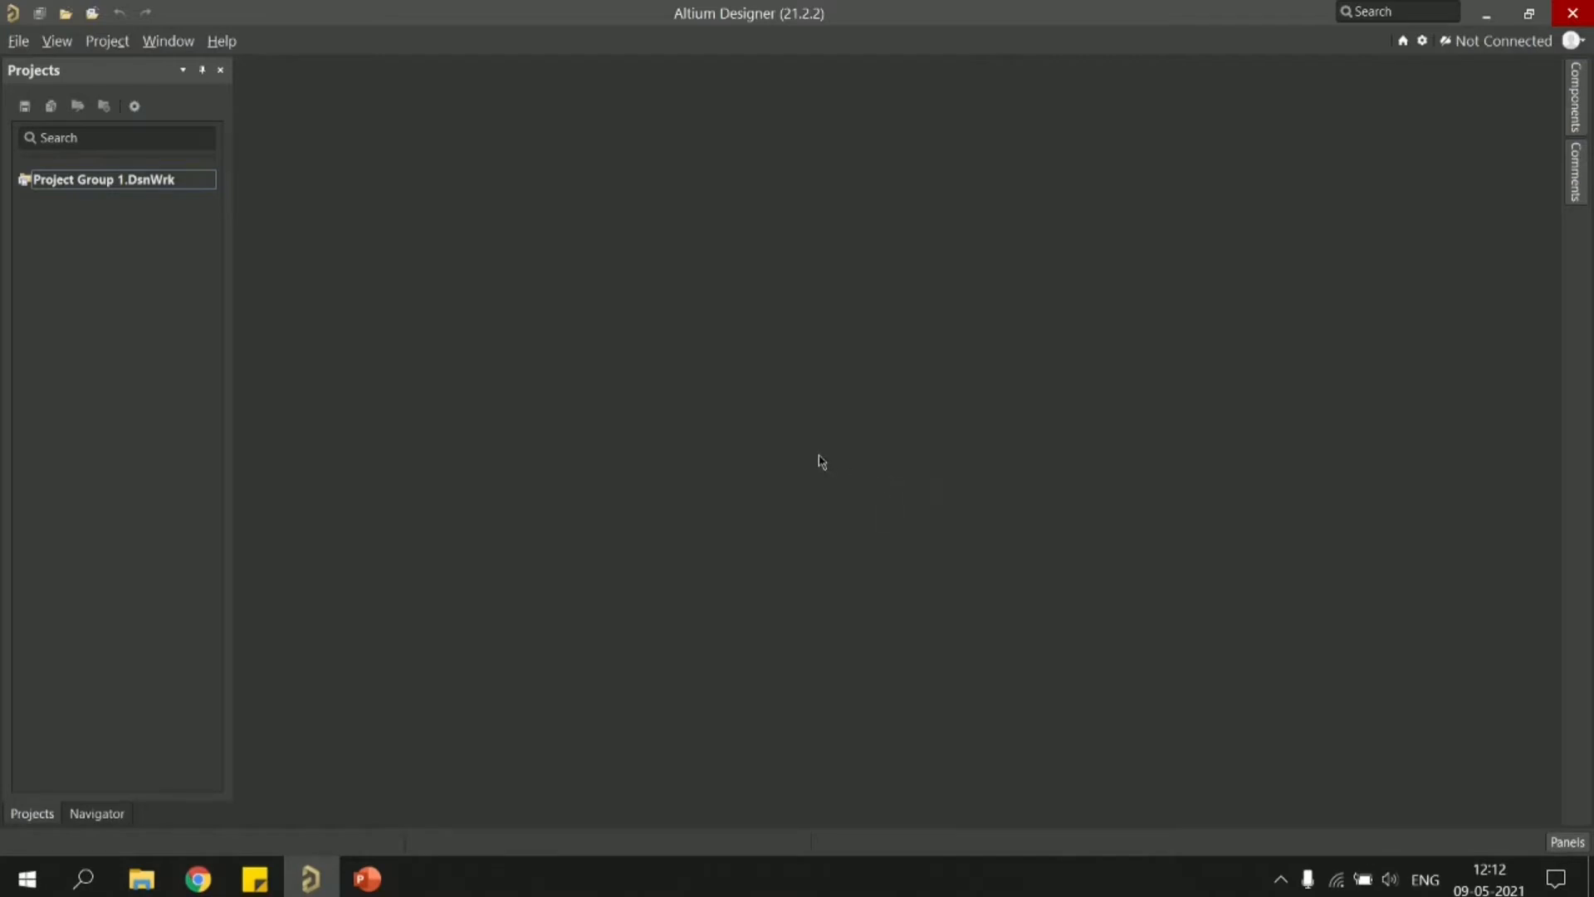
- Create a new empty local PCB project named basic_circuit in the default Altium Projects folder
click(10, 44)
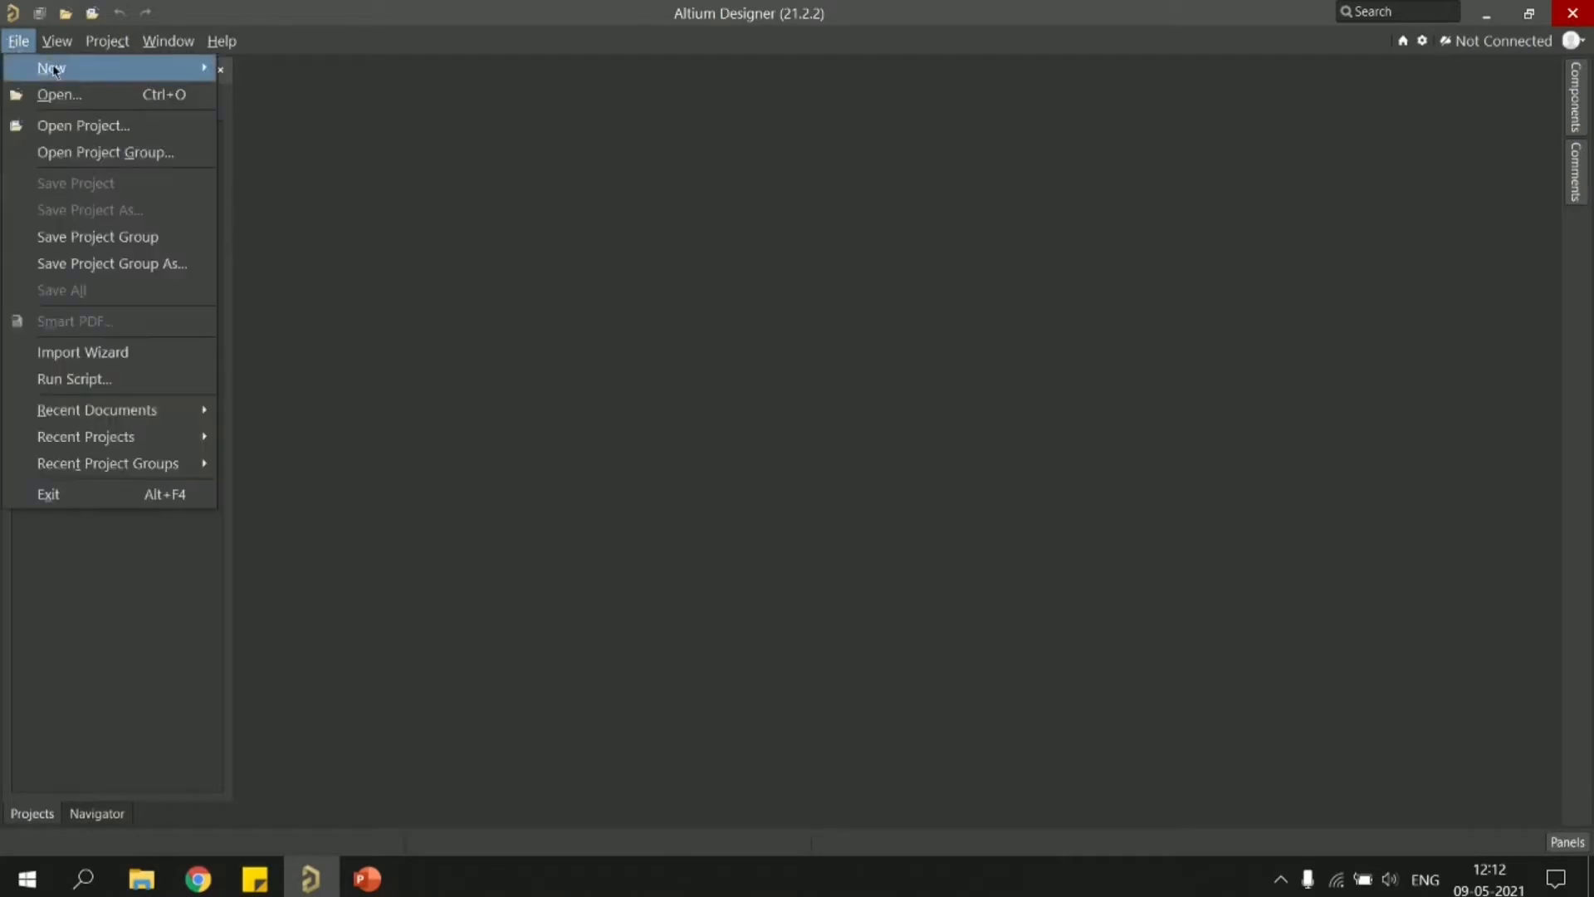
mouse_move(55, 70)
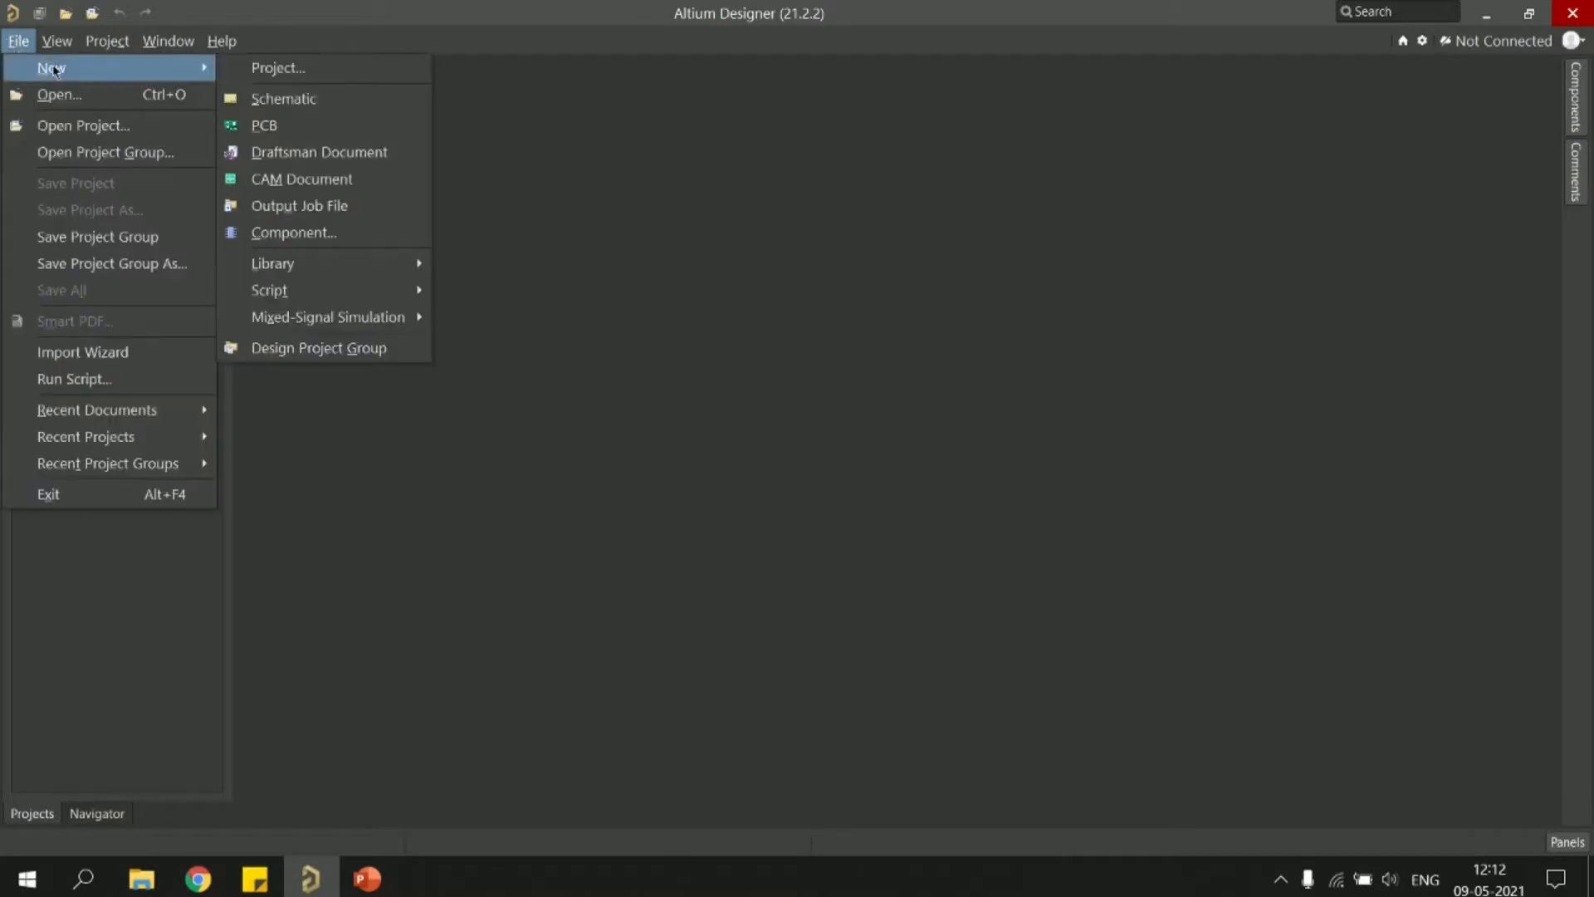
click(271, 68)
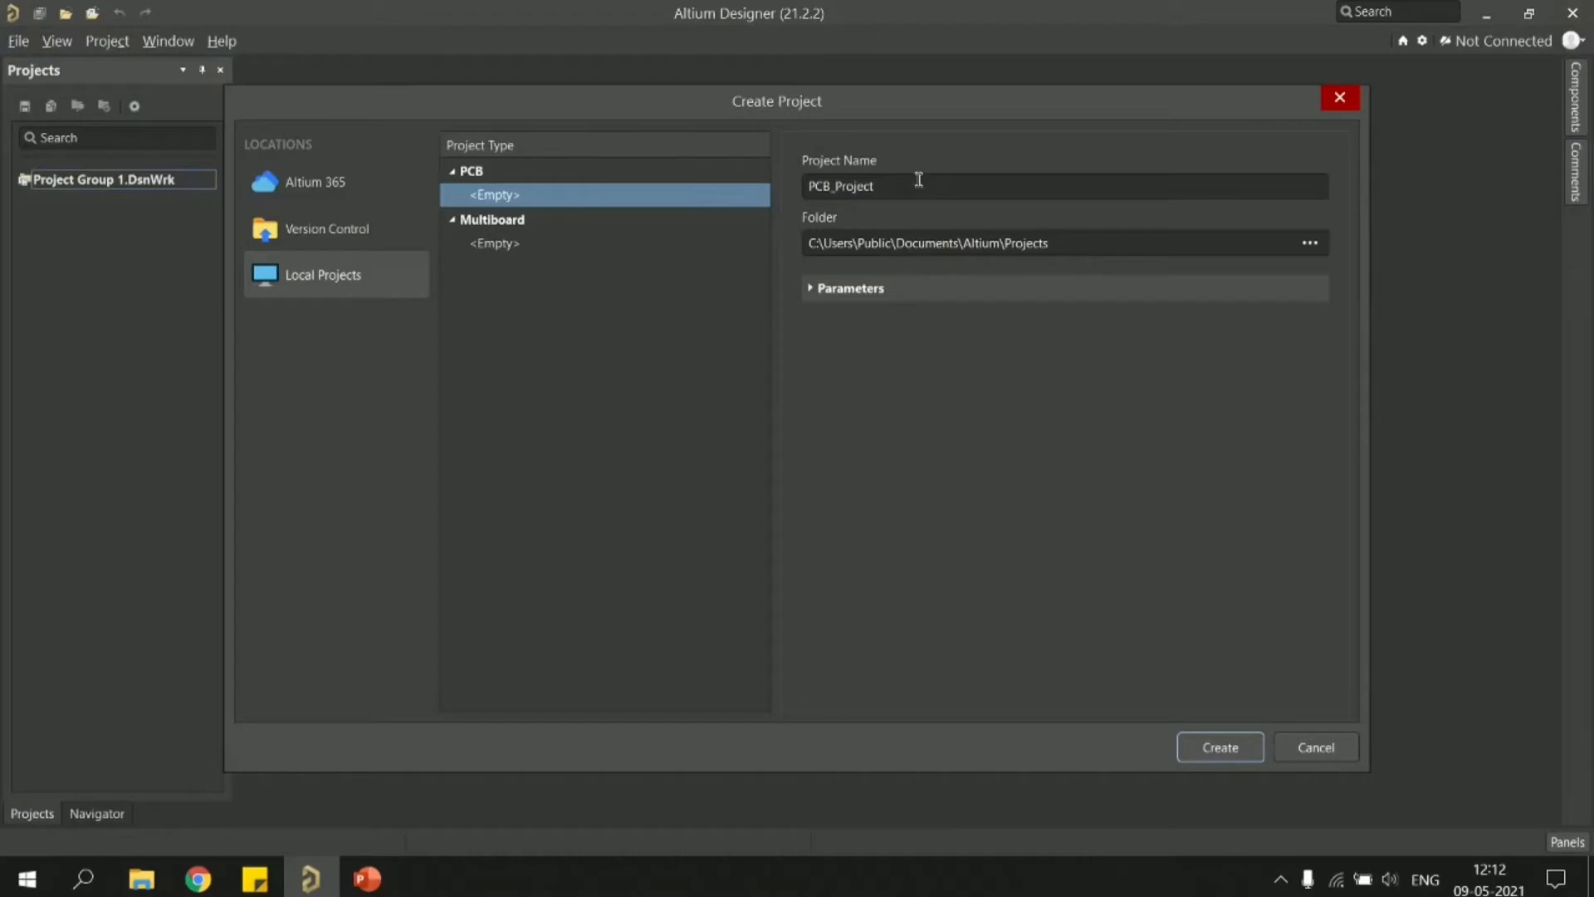
click(918, 180)
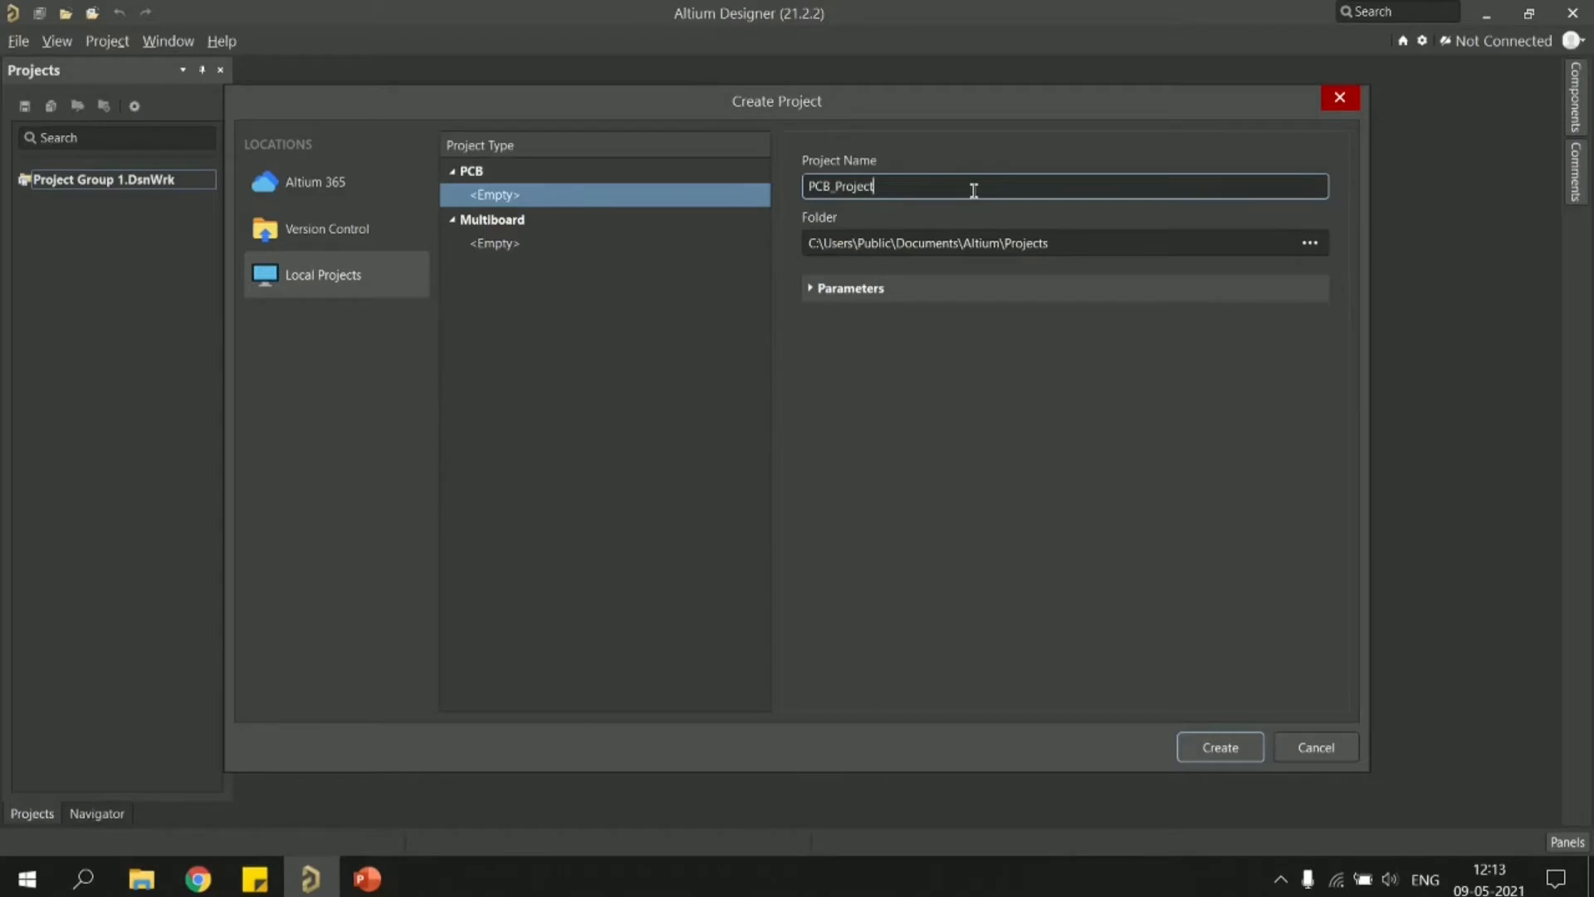
key(BackSpace)
key(BackSpace)
key(BackSpace)
key(BackSpace)
key(BackSpace)
key(BackSpace)
key(BackSpace)
key(BackSpace)
key(BackSpace)
key(BackSpace)
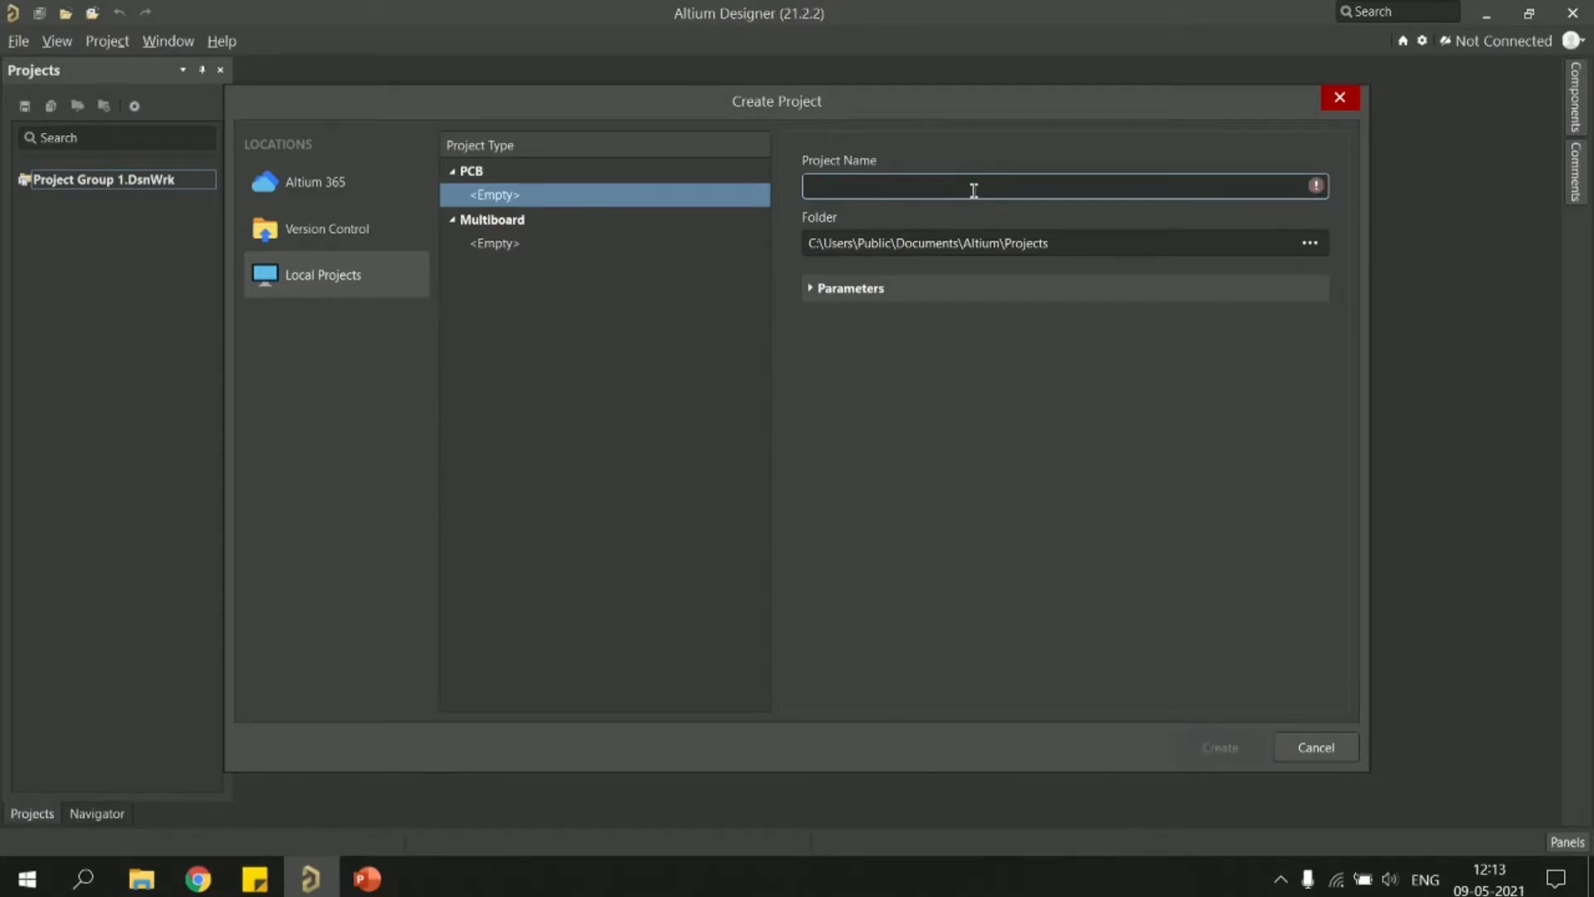
text(basic_circuit)
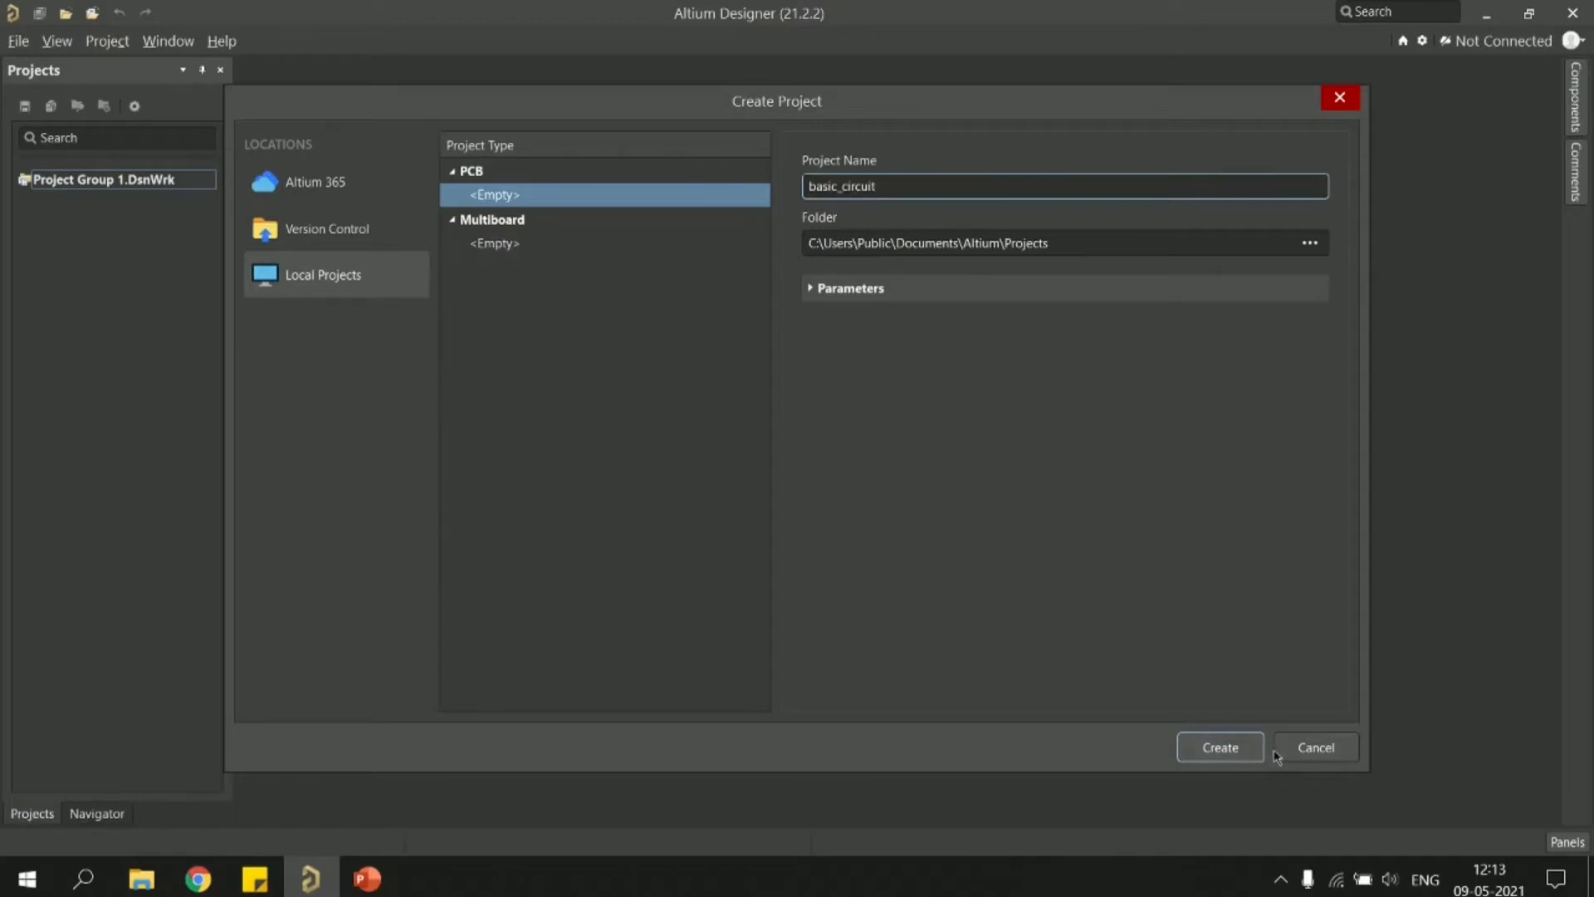
click(1219, 747)
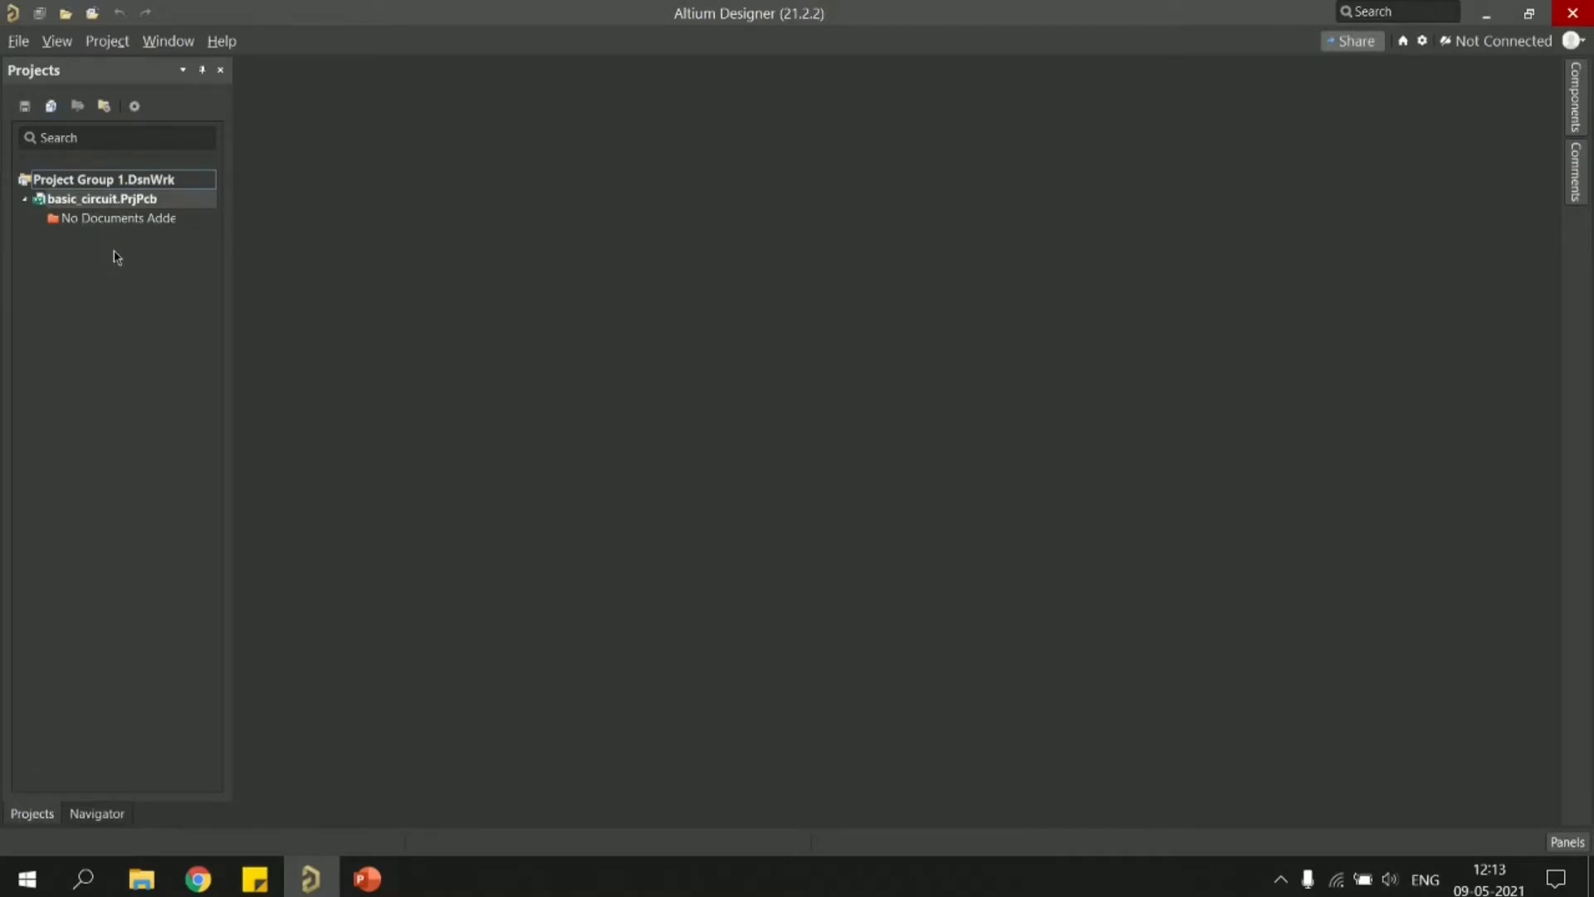
- Add a new schematic document to the basic_circuit project
click(136, 378)
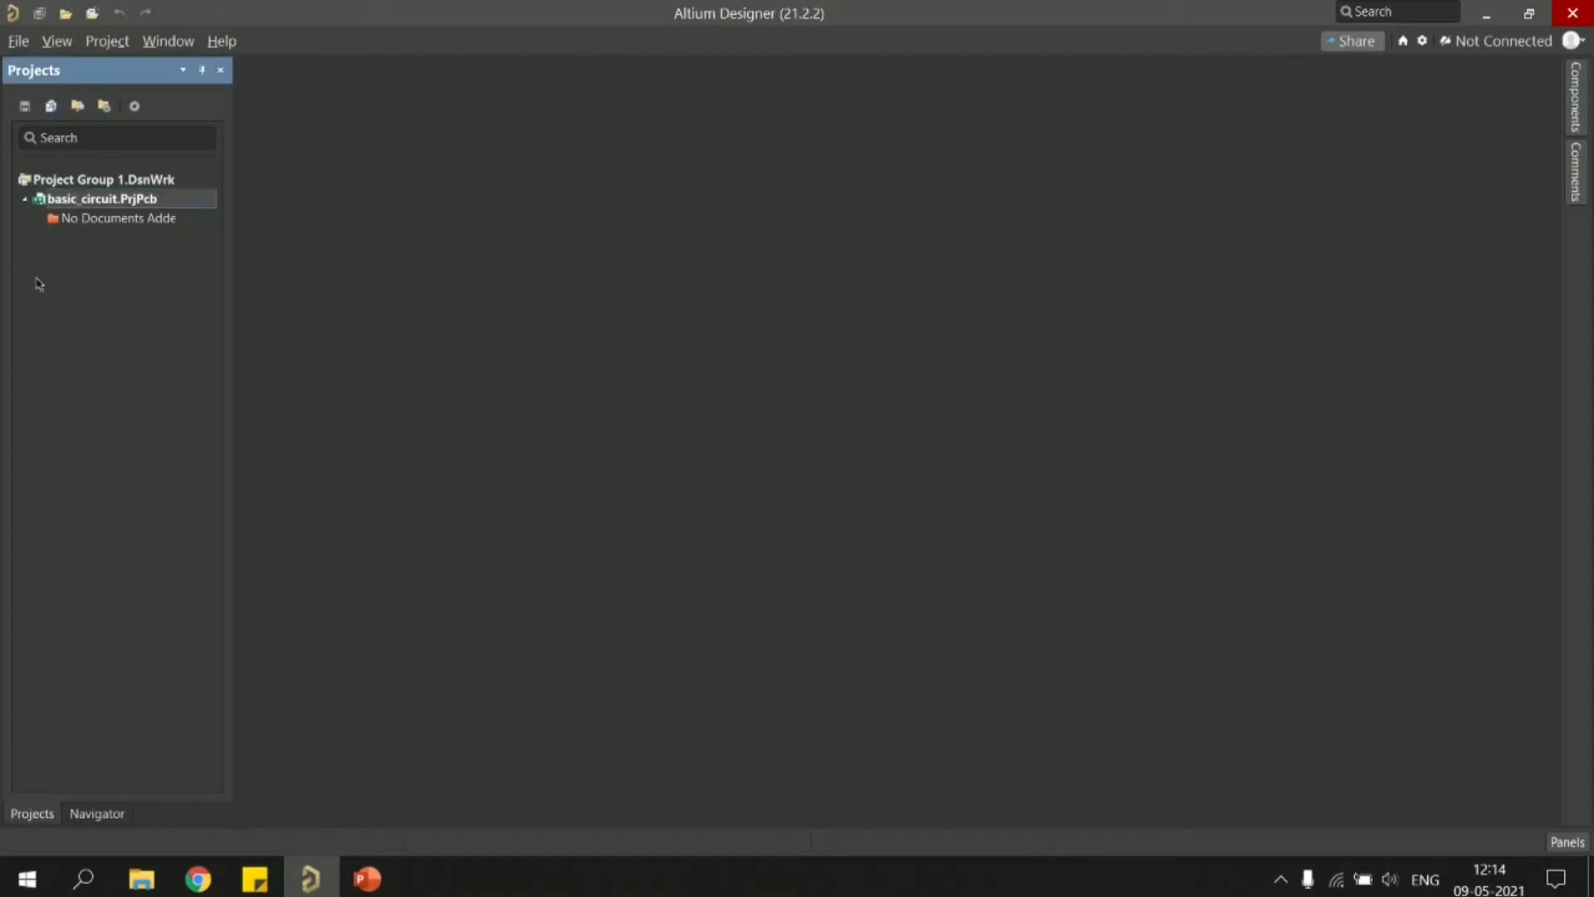
right_click(122, 202)
mouse_move(209, 251)
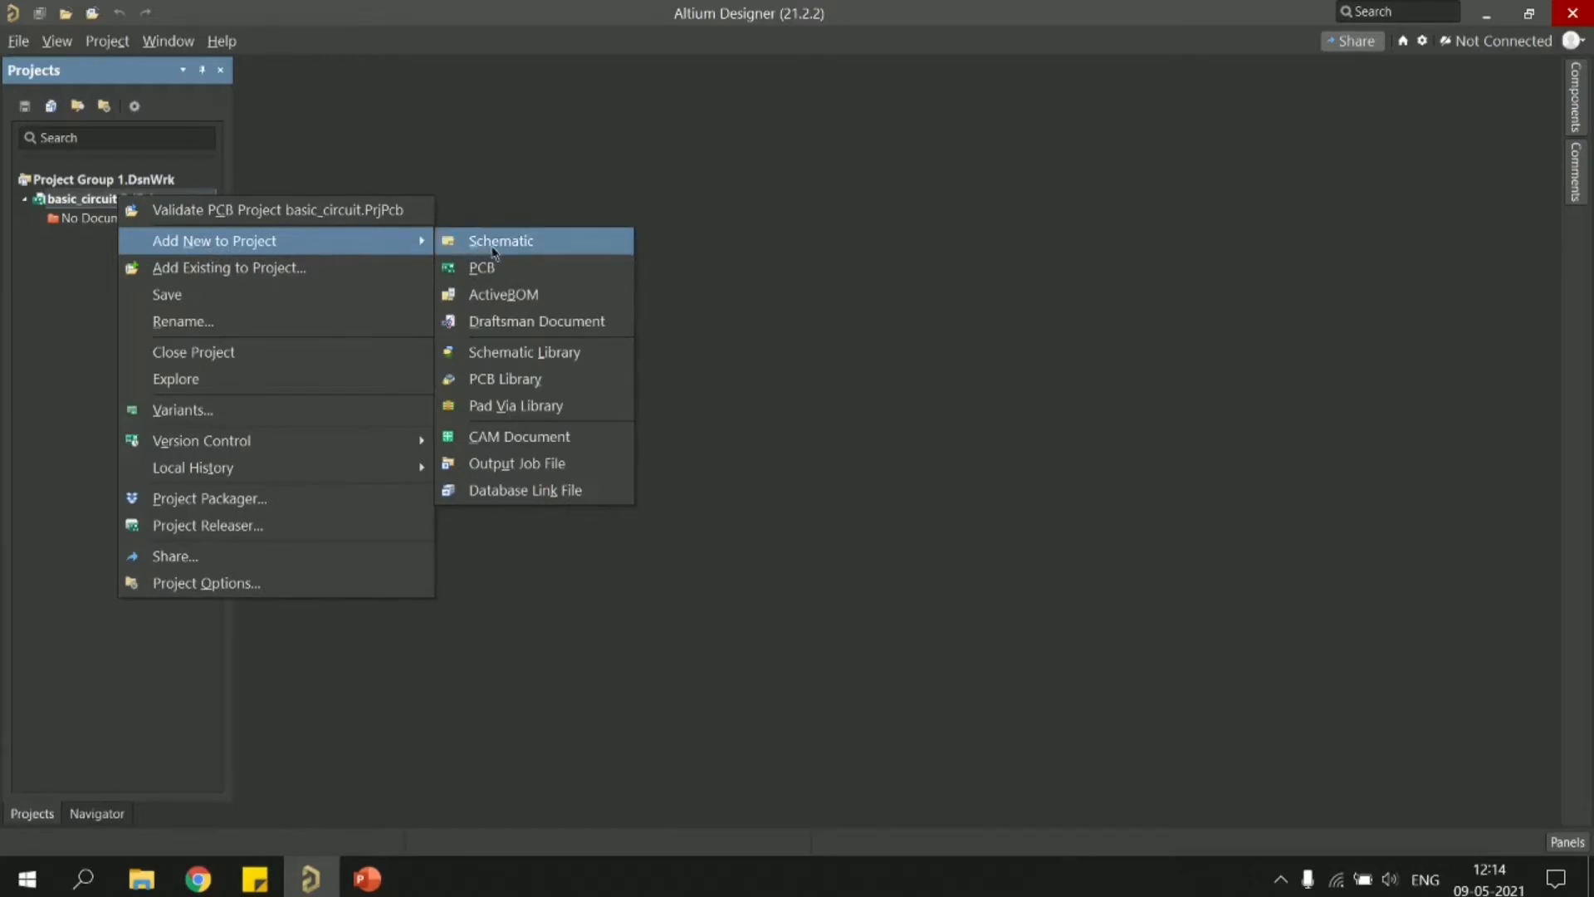
click(494, 248)
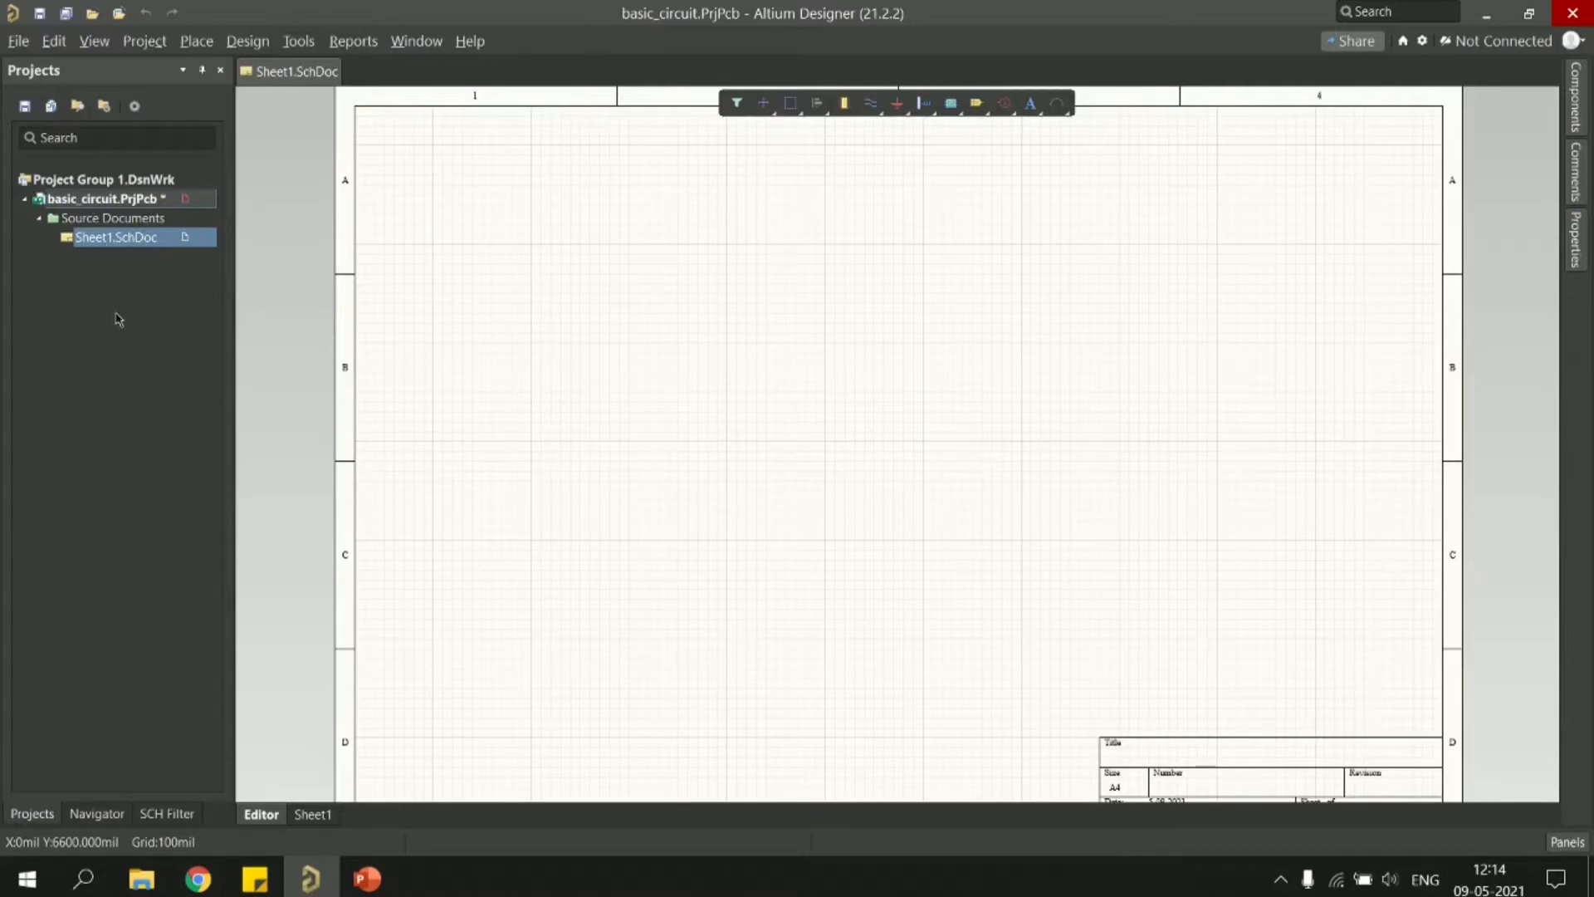
- Rename the Sheet1.SchDoc schematic document as basic_circuit in the basic_circuit project folder
click(97, 246)
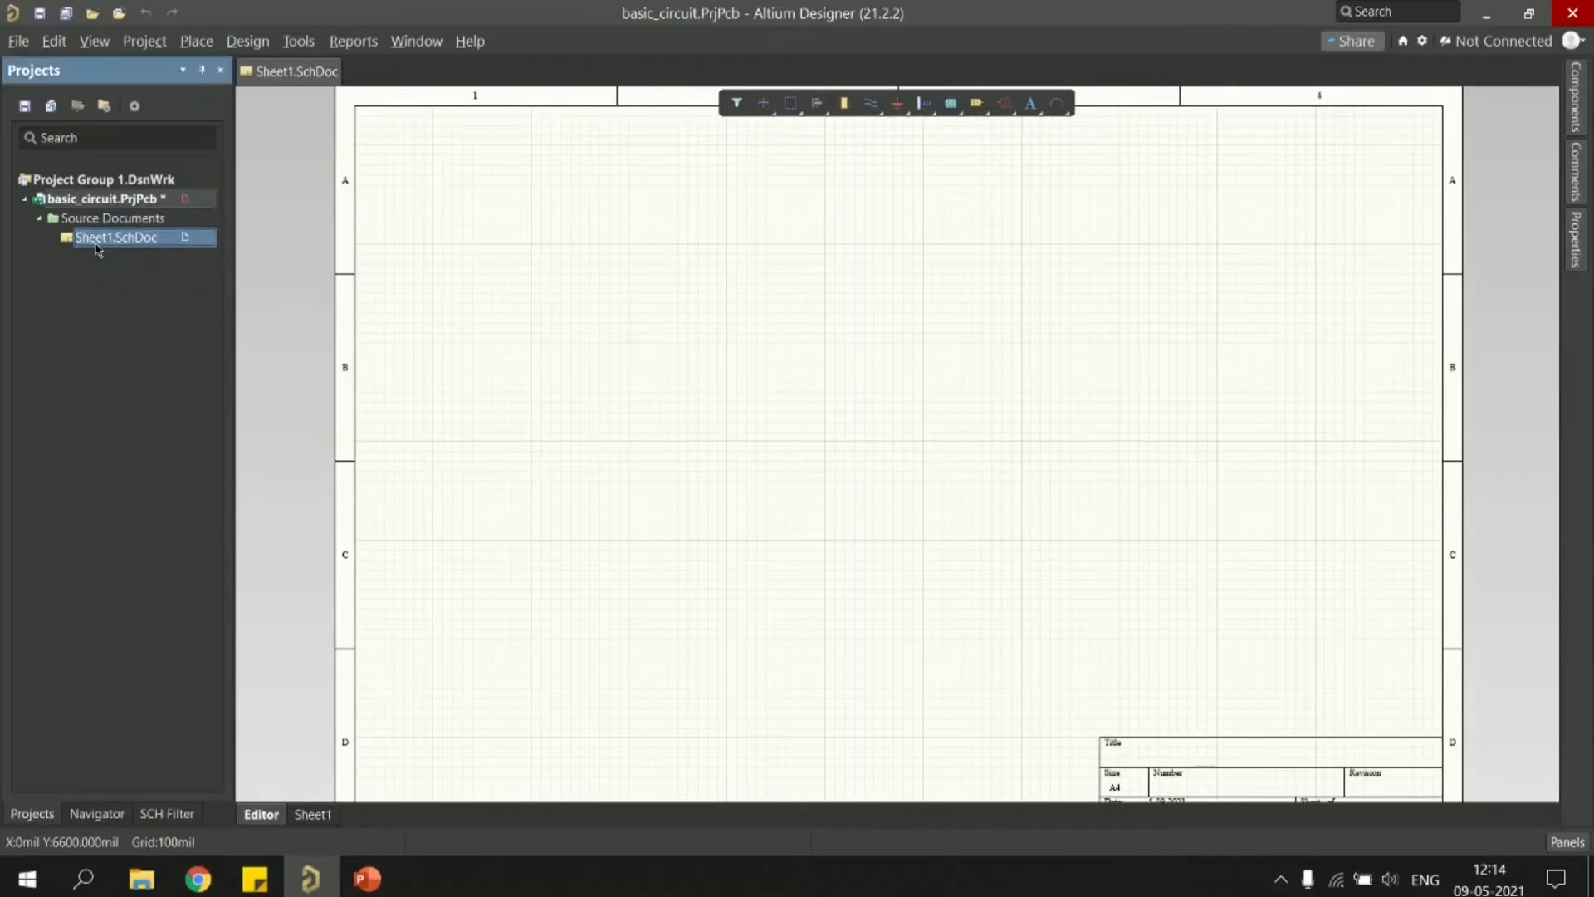
right_click(97, 246)
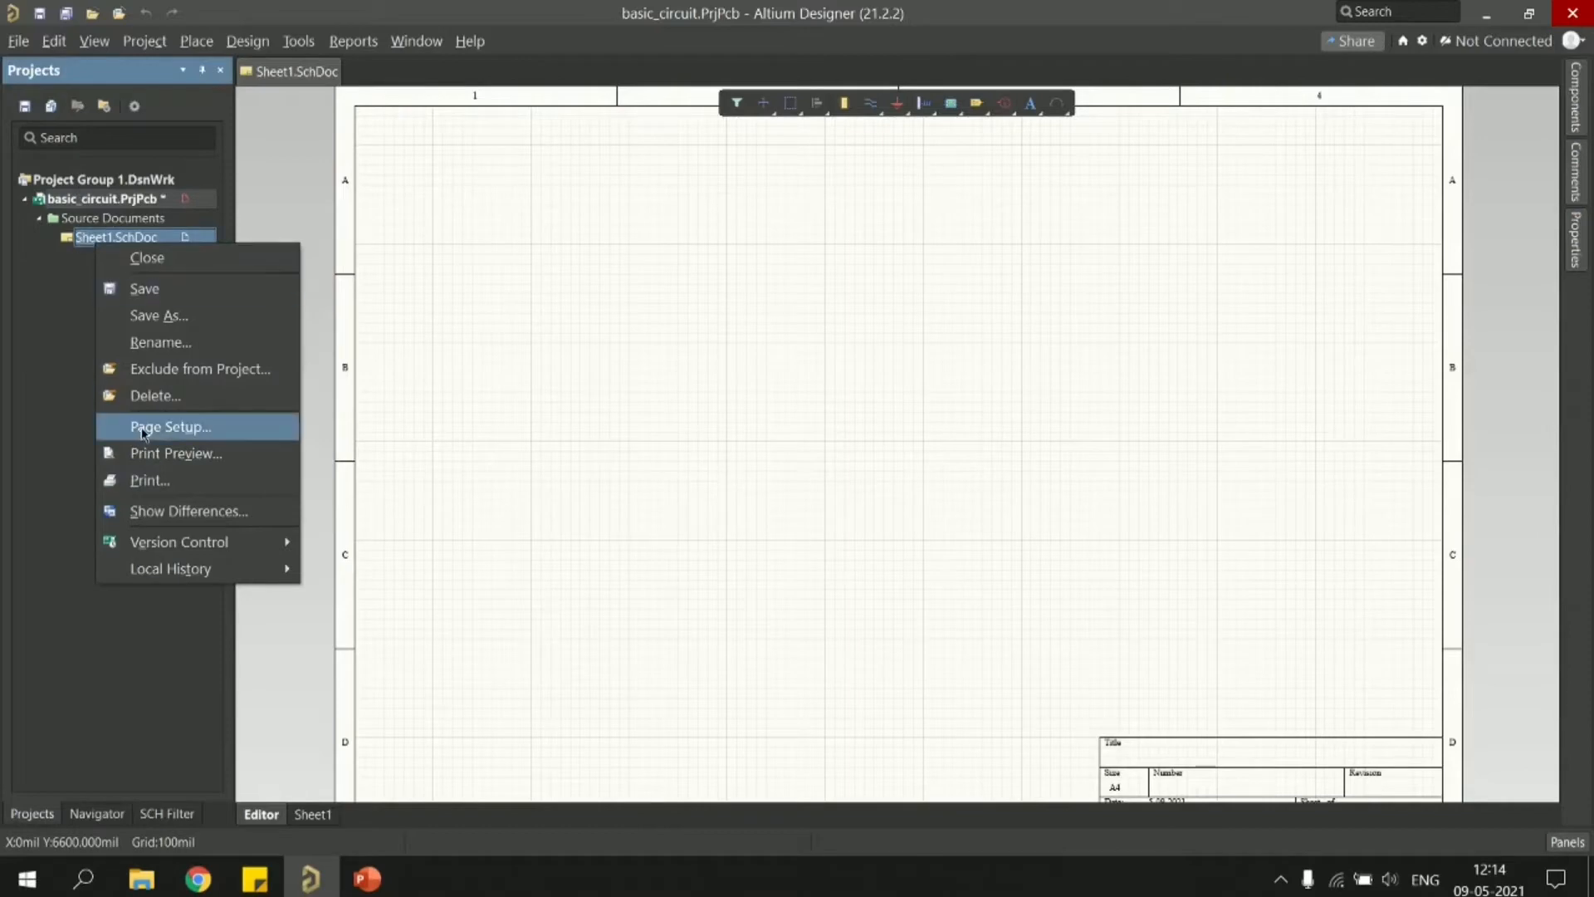
click(147, 343)
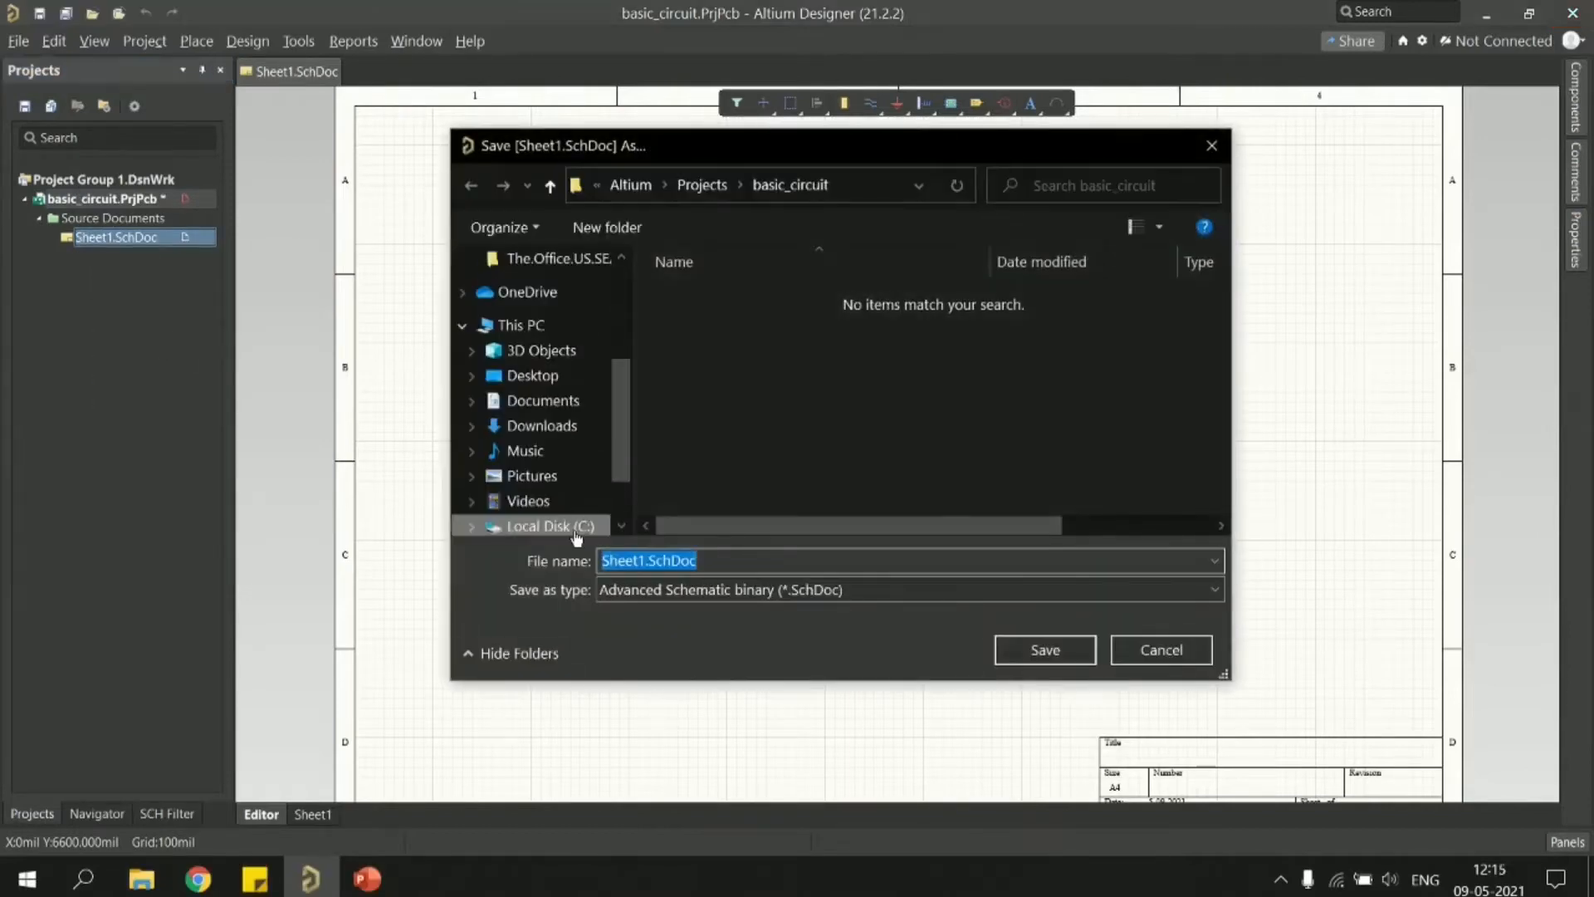
key(BackSpace)
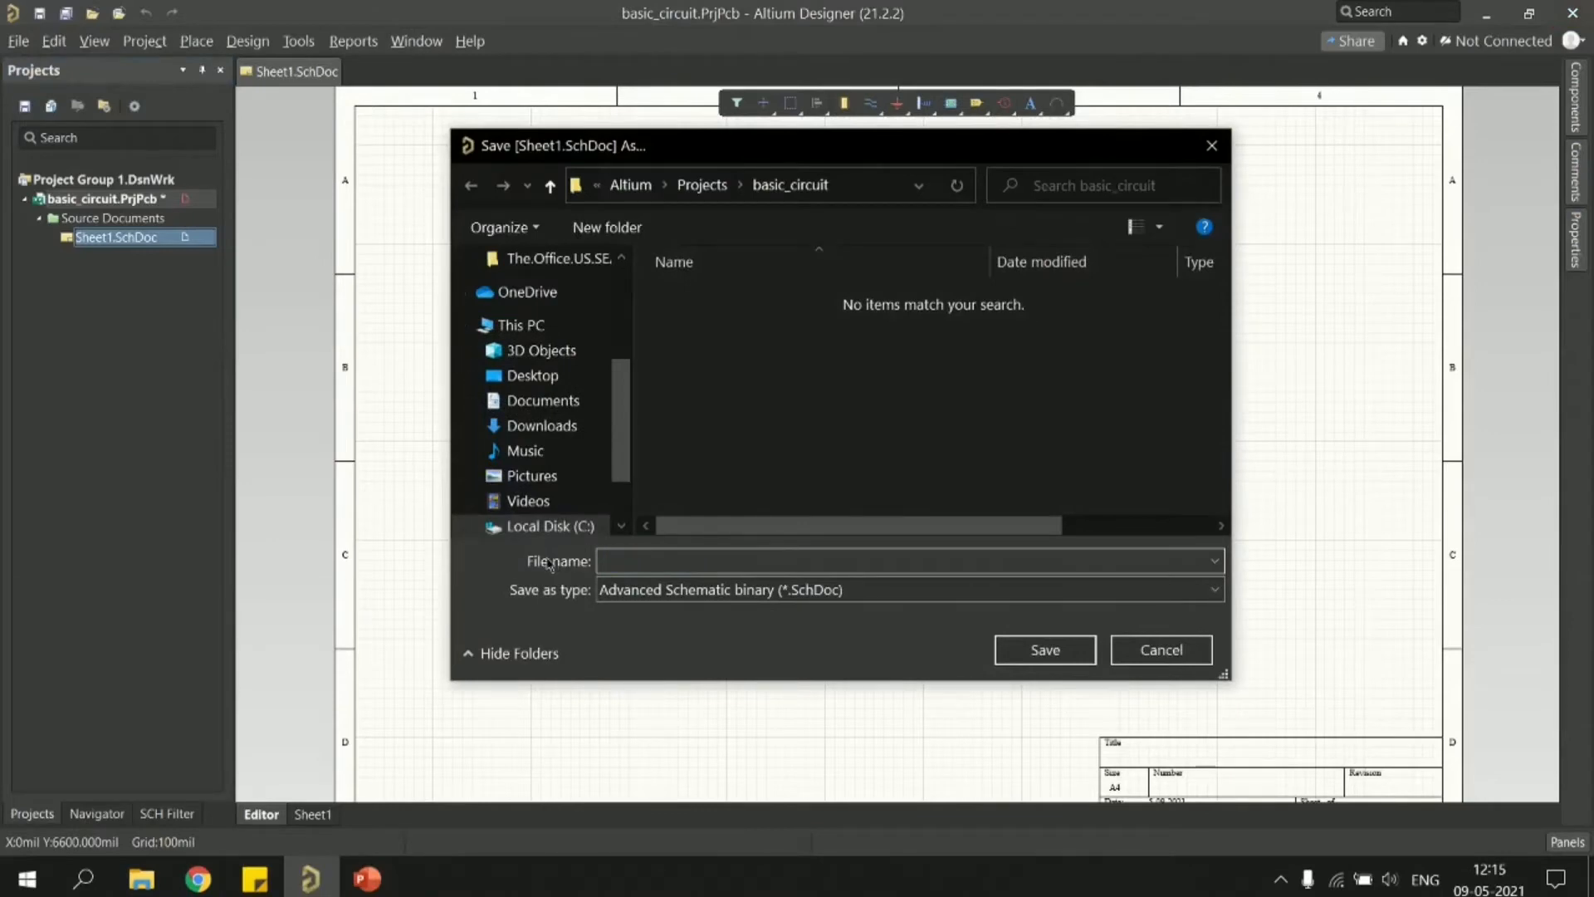
text(bas)
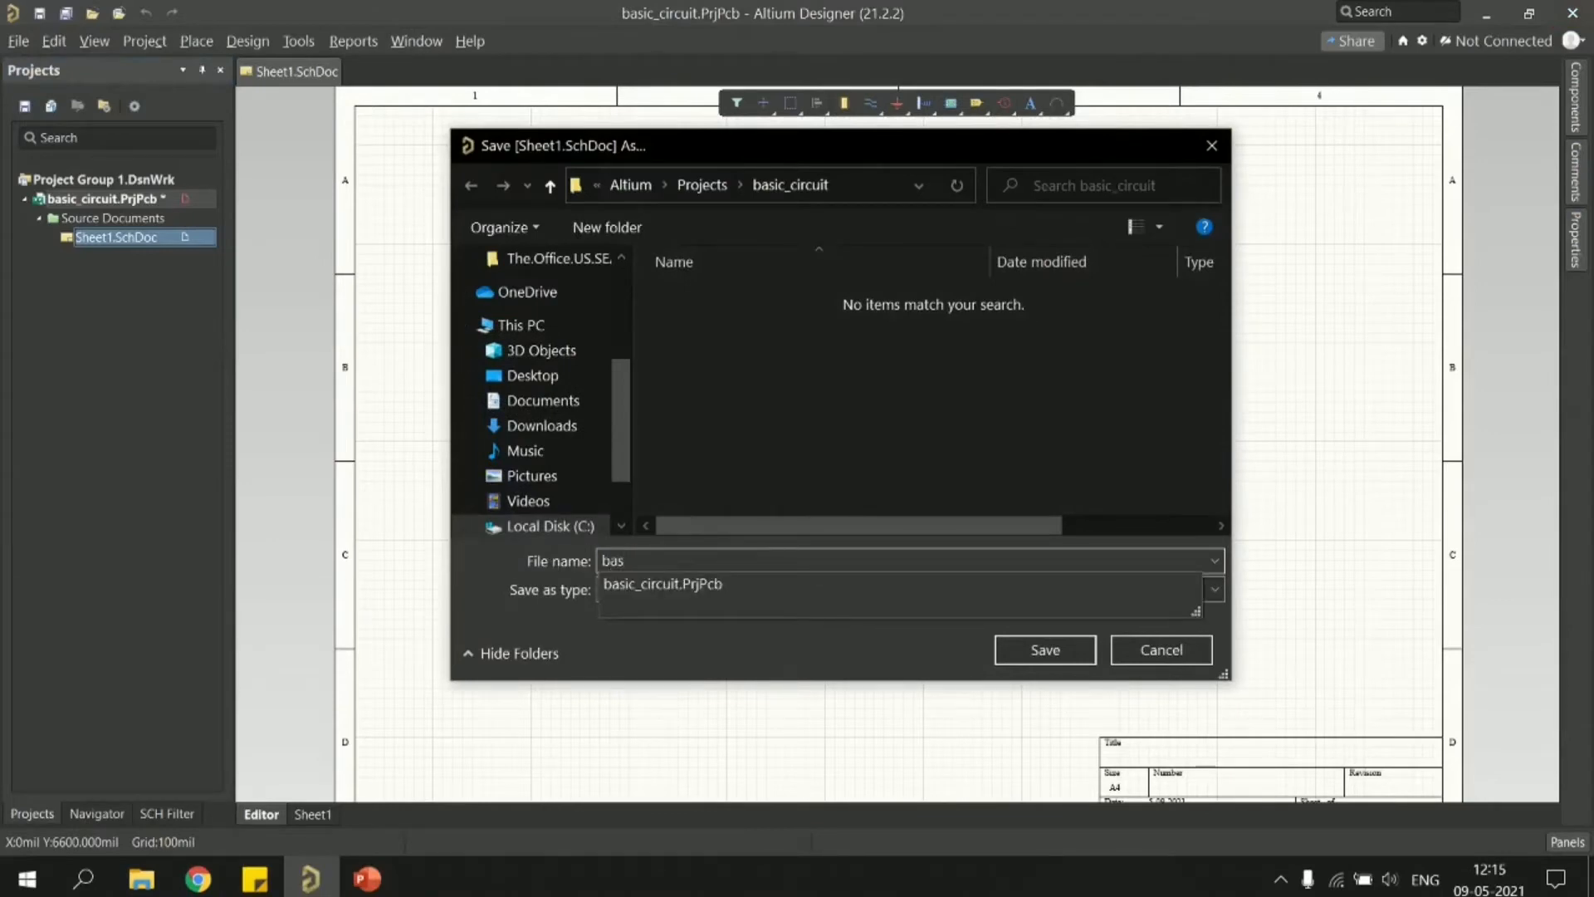
text(ic_circuit.PrjPc)
click(1045, 650)
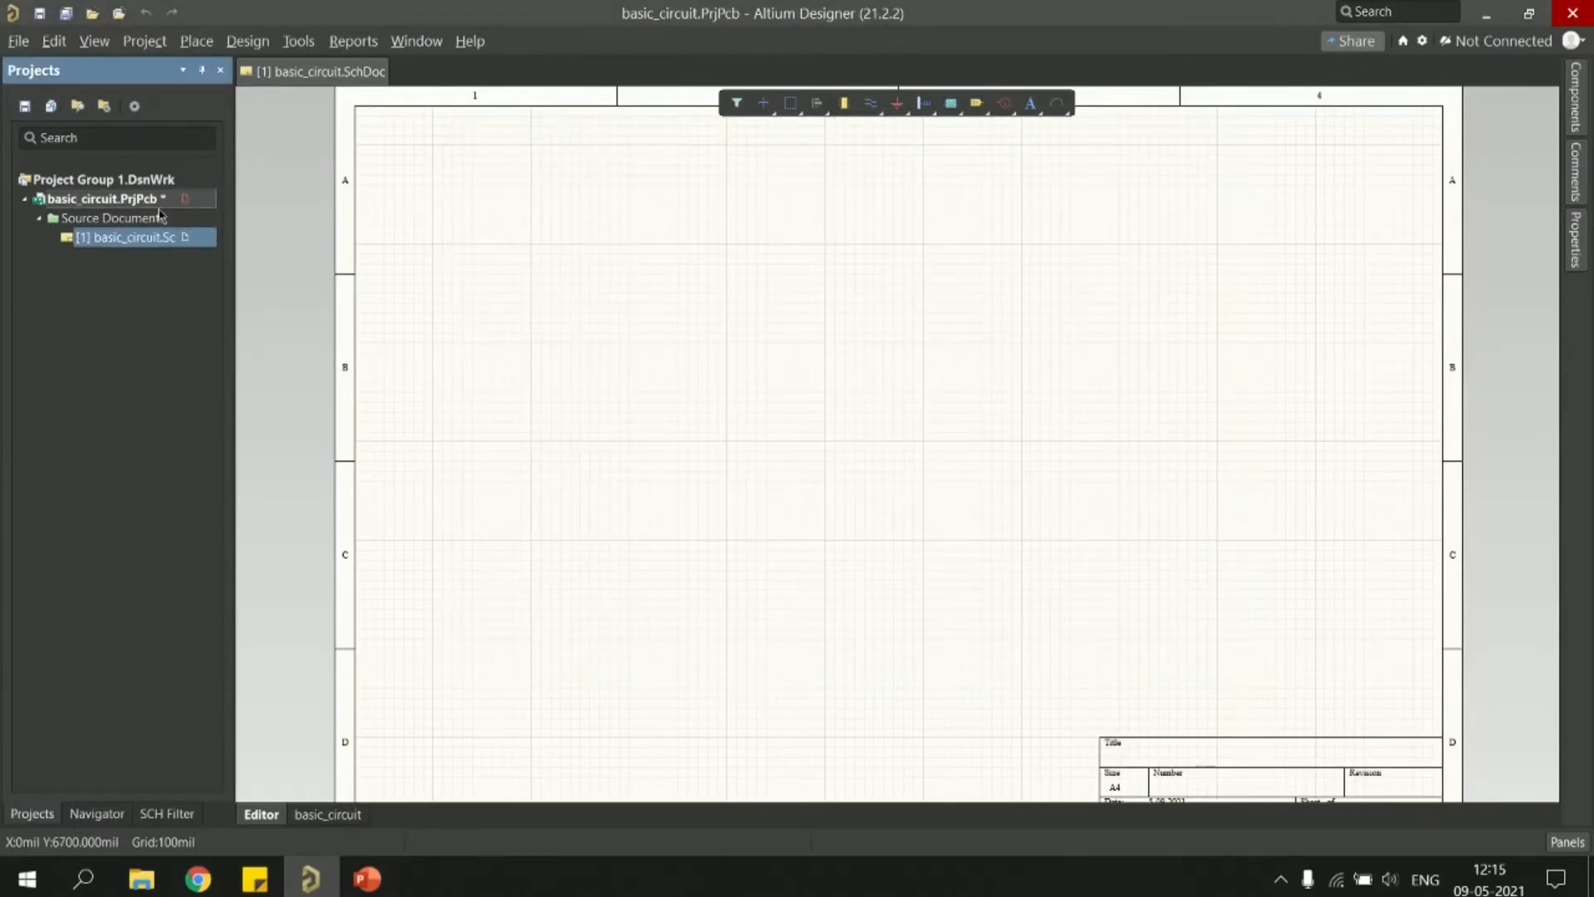
- Add a new PCB document to the basic_circuit project
right_click(92, 203)
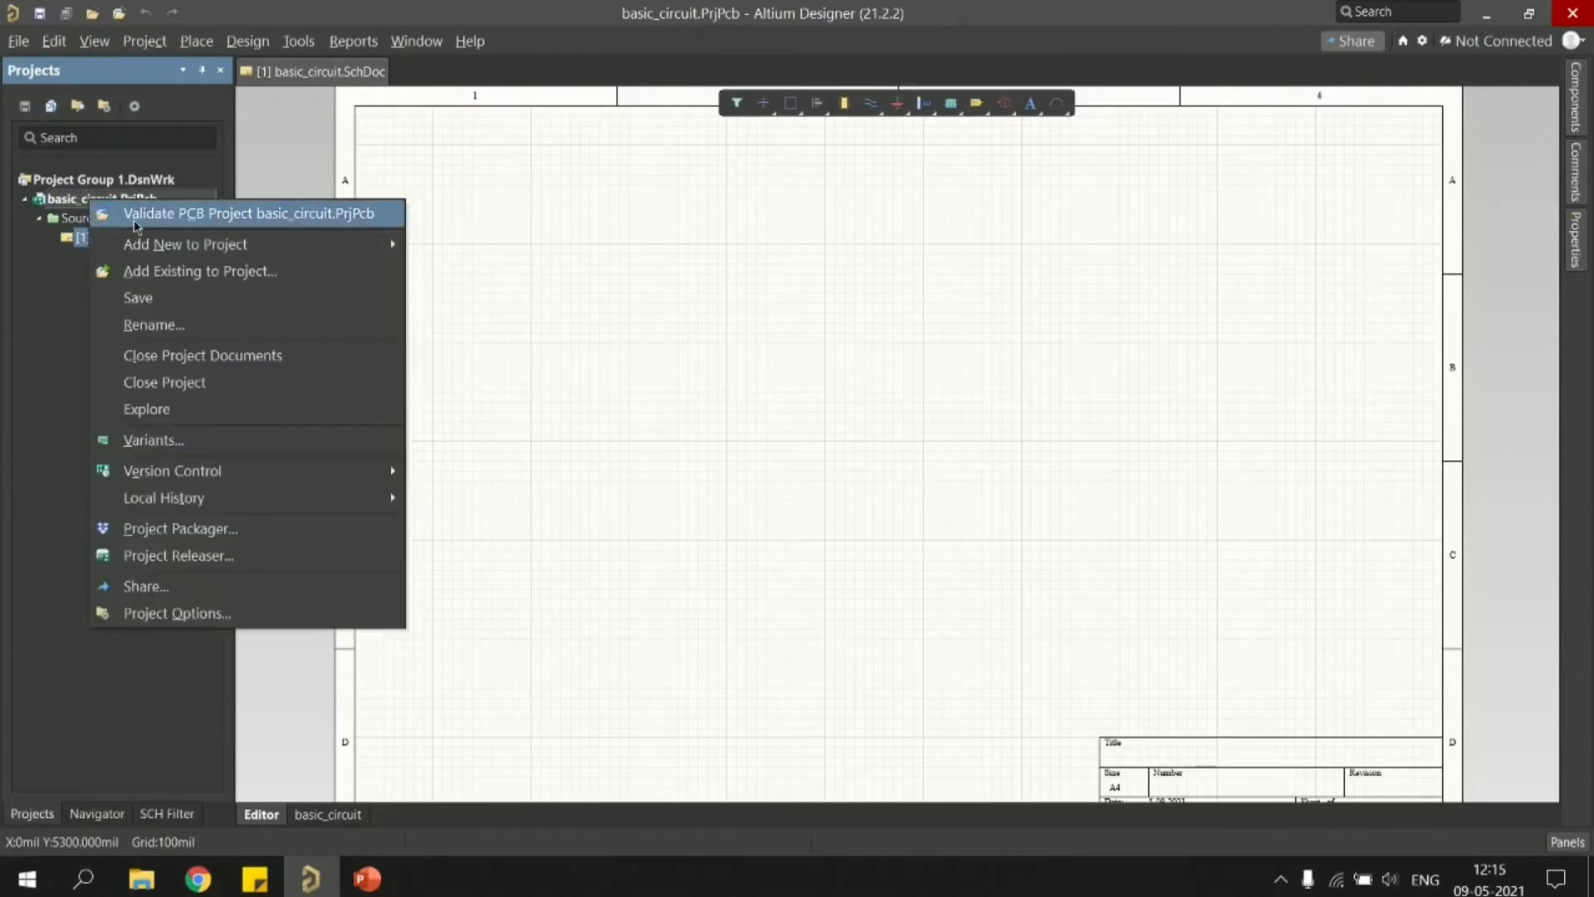
mouse_move(203, 249)
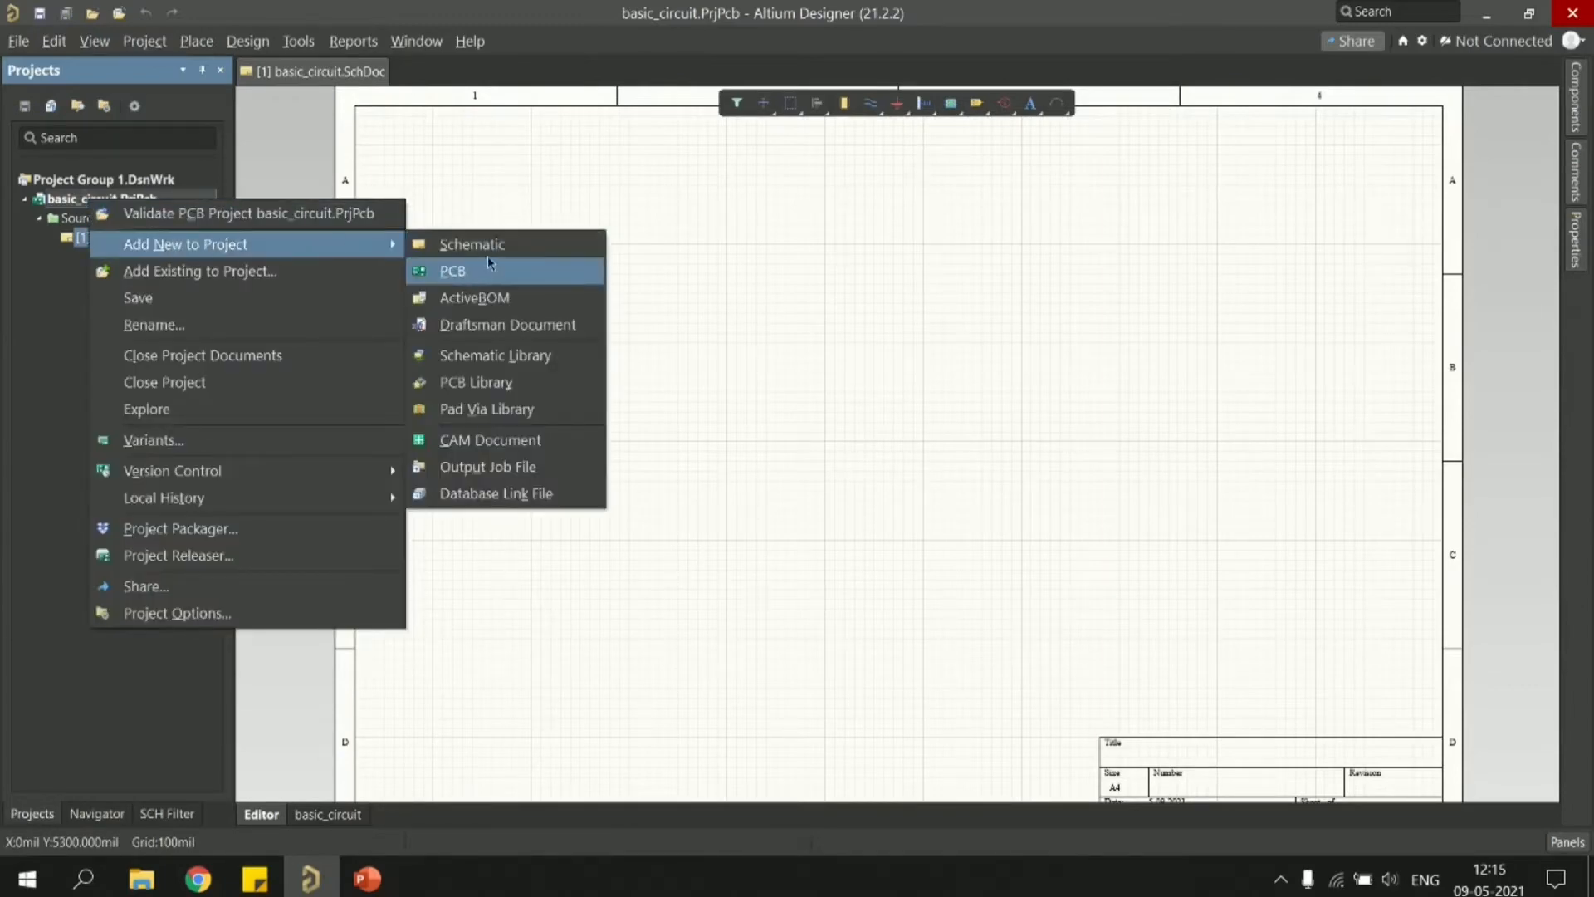
click(468, 270)
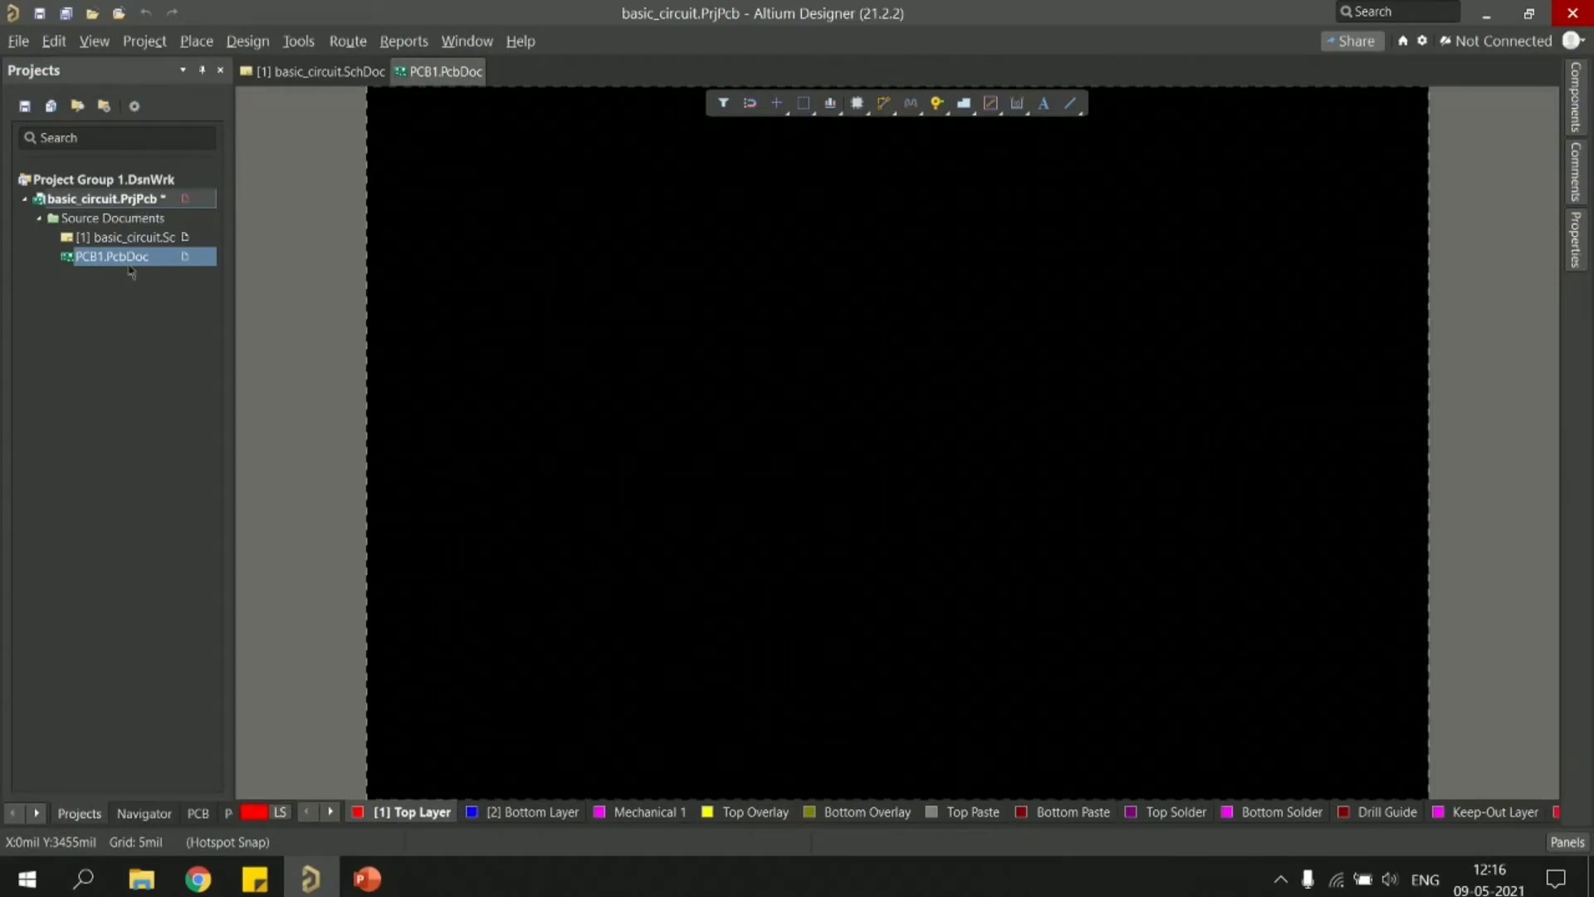
- Rename the PCB1.PcbDoc document as basic_circuit in the project folder
right_click(126, 259)
click(229, 349)
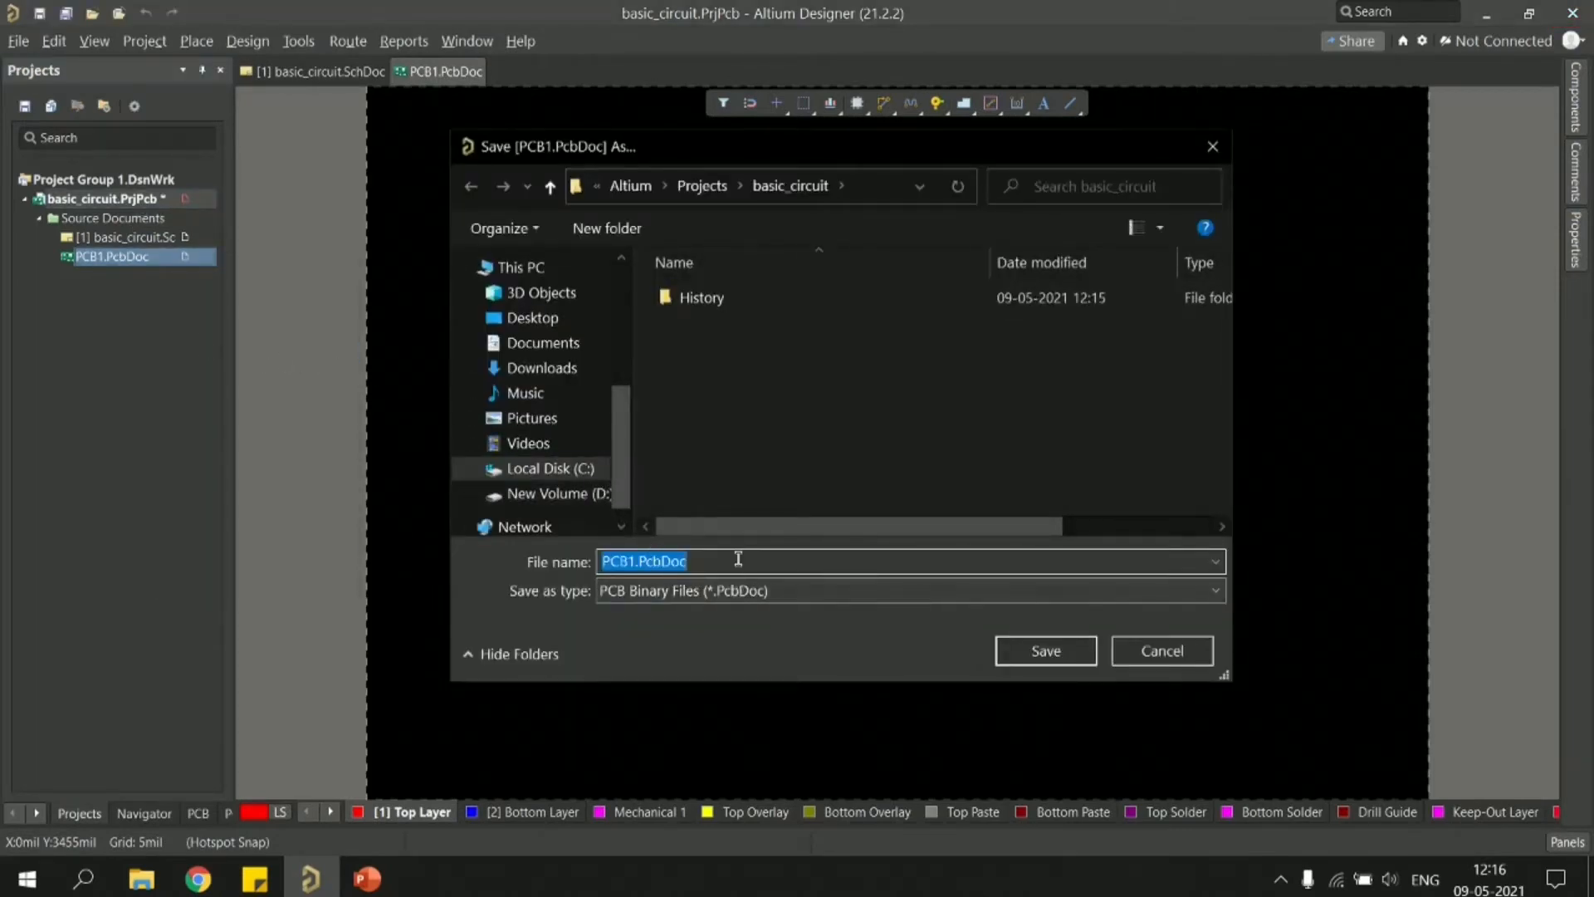
text(basic)
key(Down)
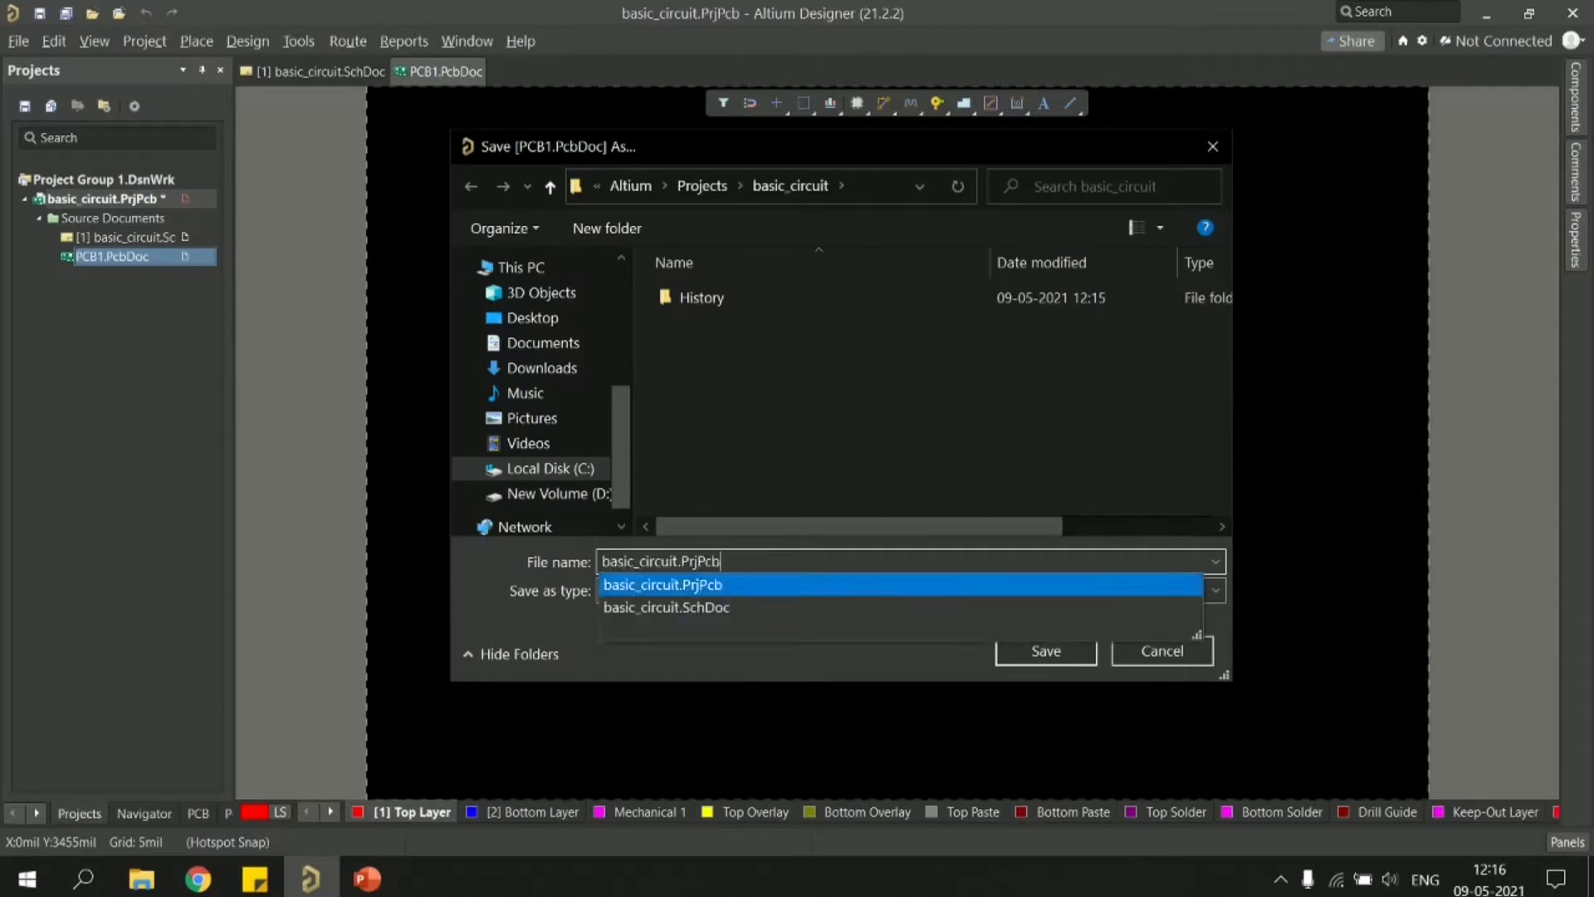
key(BackSpace)
key(BackSpace)
key(BackSpace)
key(BackSpace)
key(BackSpace)
key(BackSpace)
key(BackSpace)
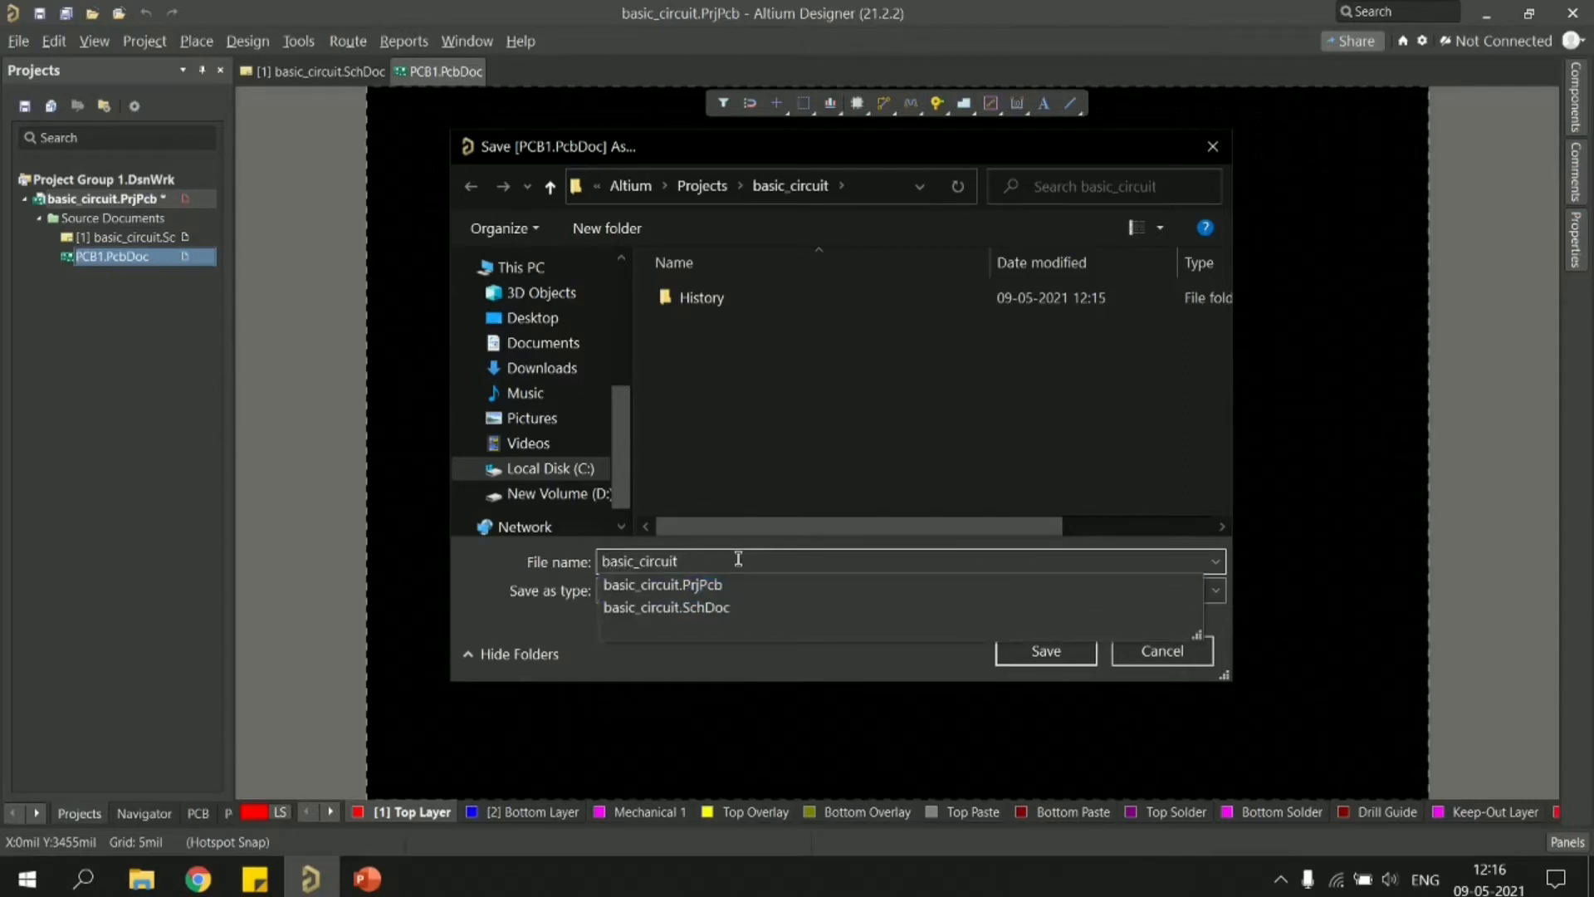
key(Return)
key(Return)
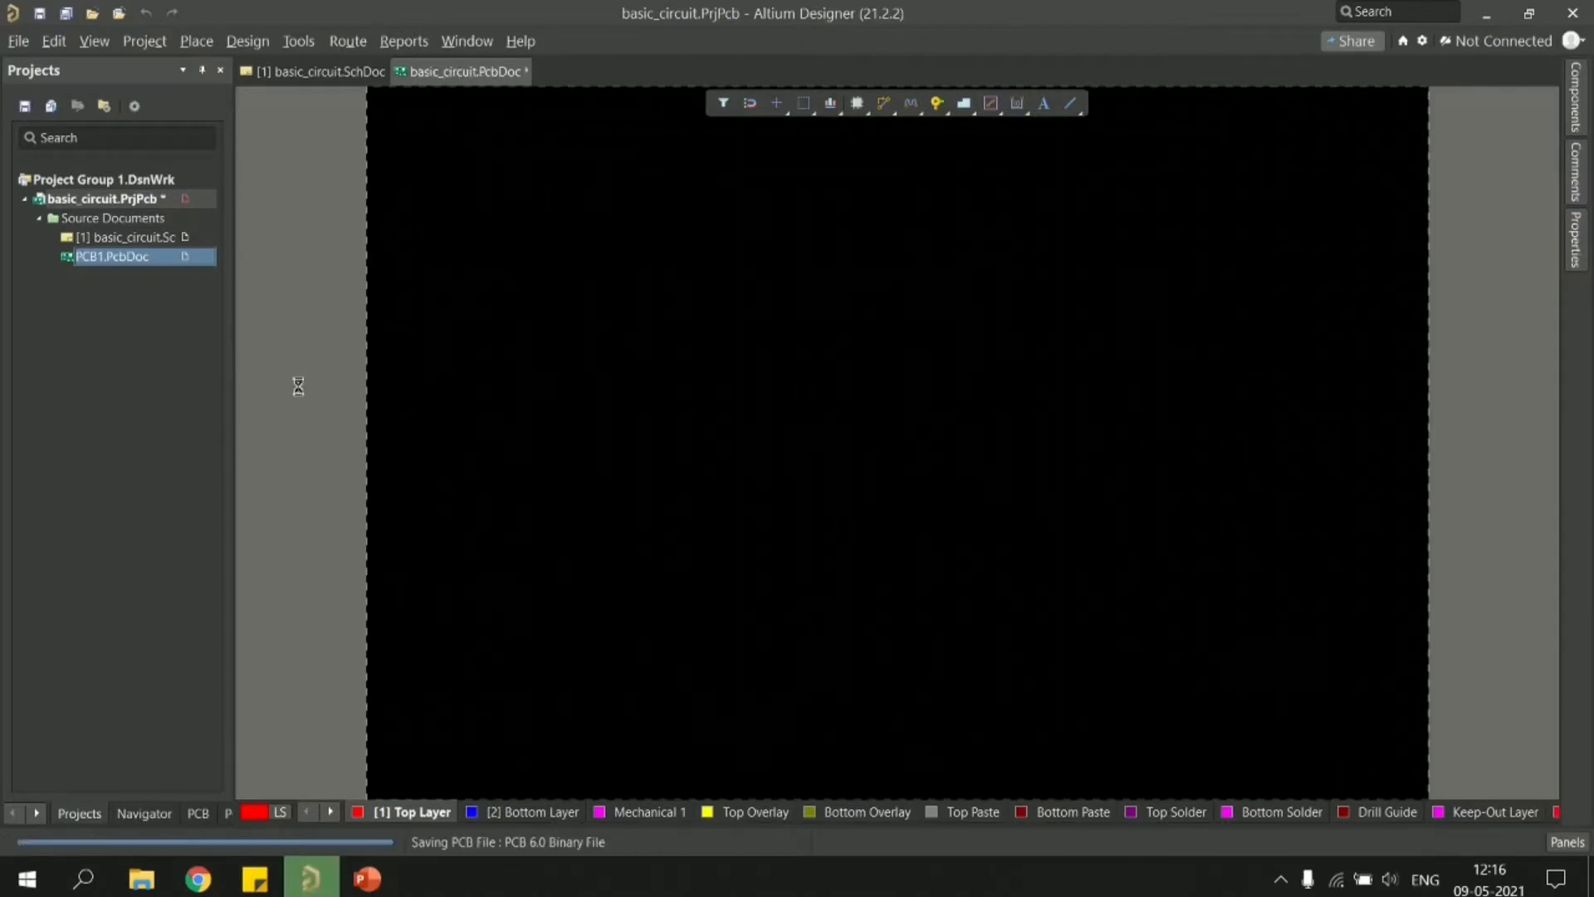
- Return to the basic_circuit schematic and show the components of the Miscellaneous Devices library
click(323, 73)
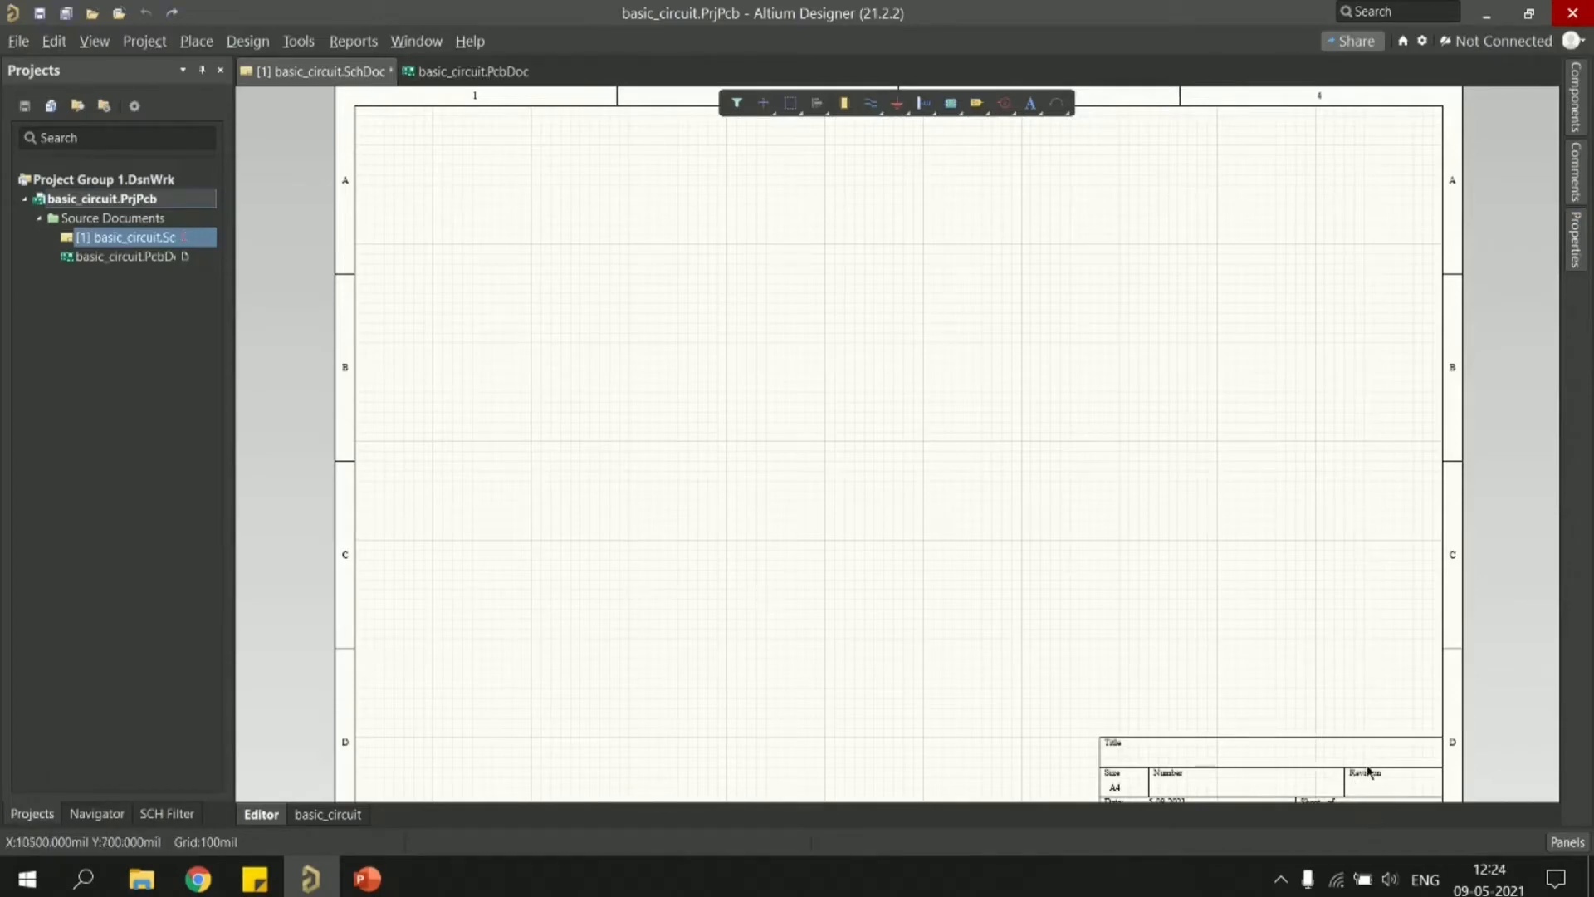
click(1573, 84)
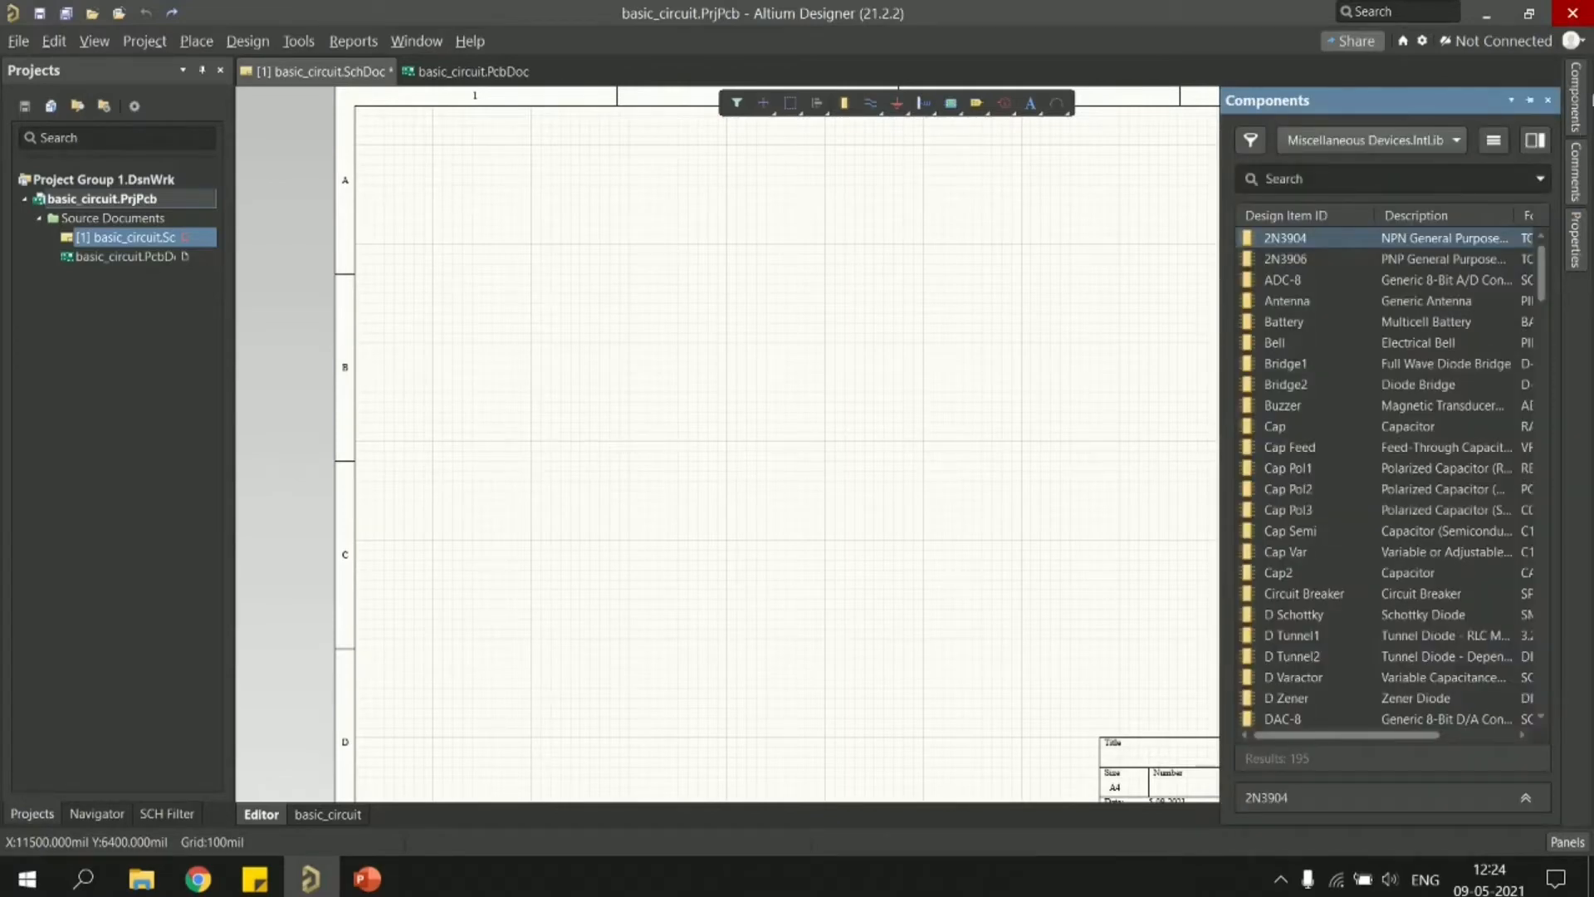
click(1567, 841)
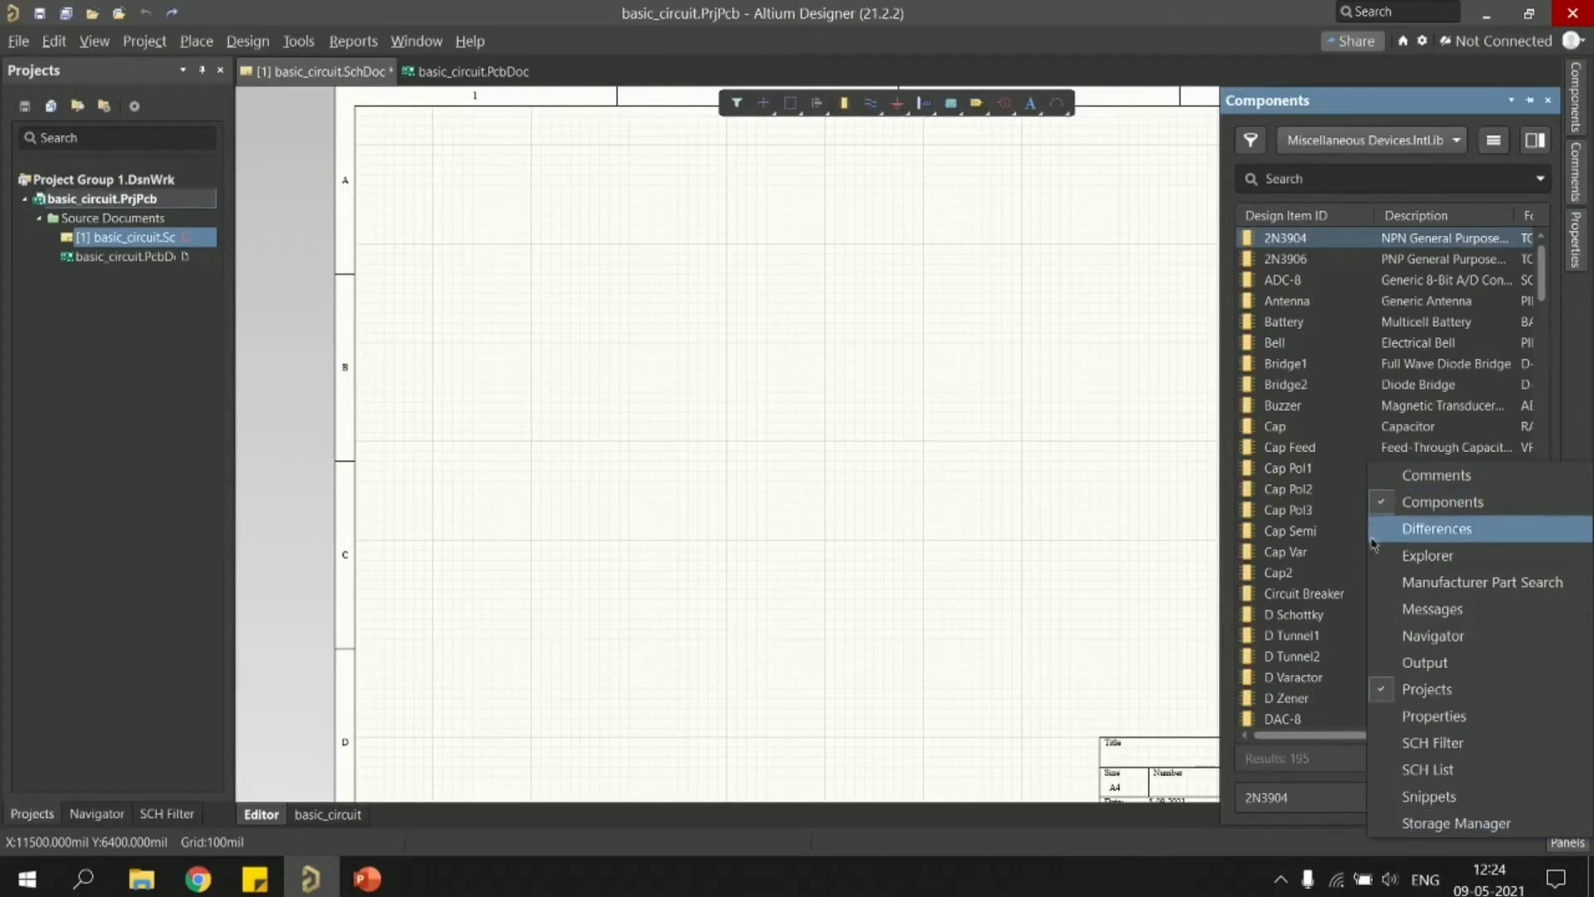
- Check the battery circuit on the PowerPoint slide, return to Altium Designer and search the component library for "resi"
key(alt+Tab)
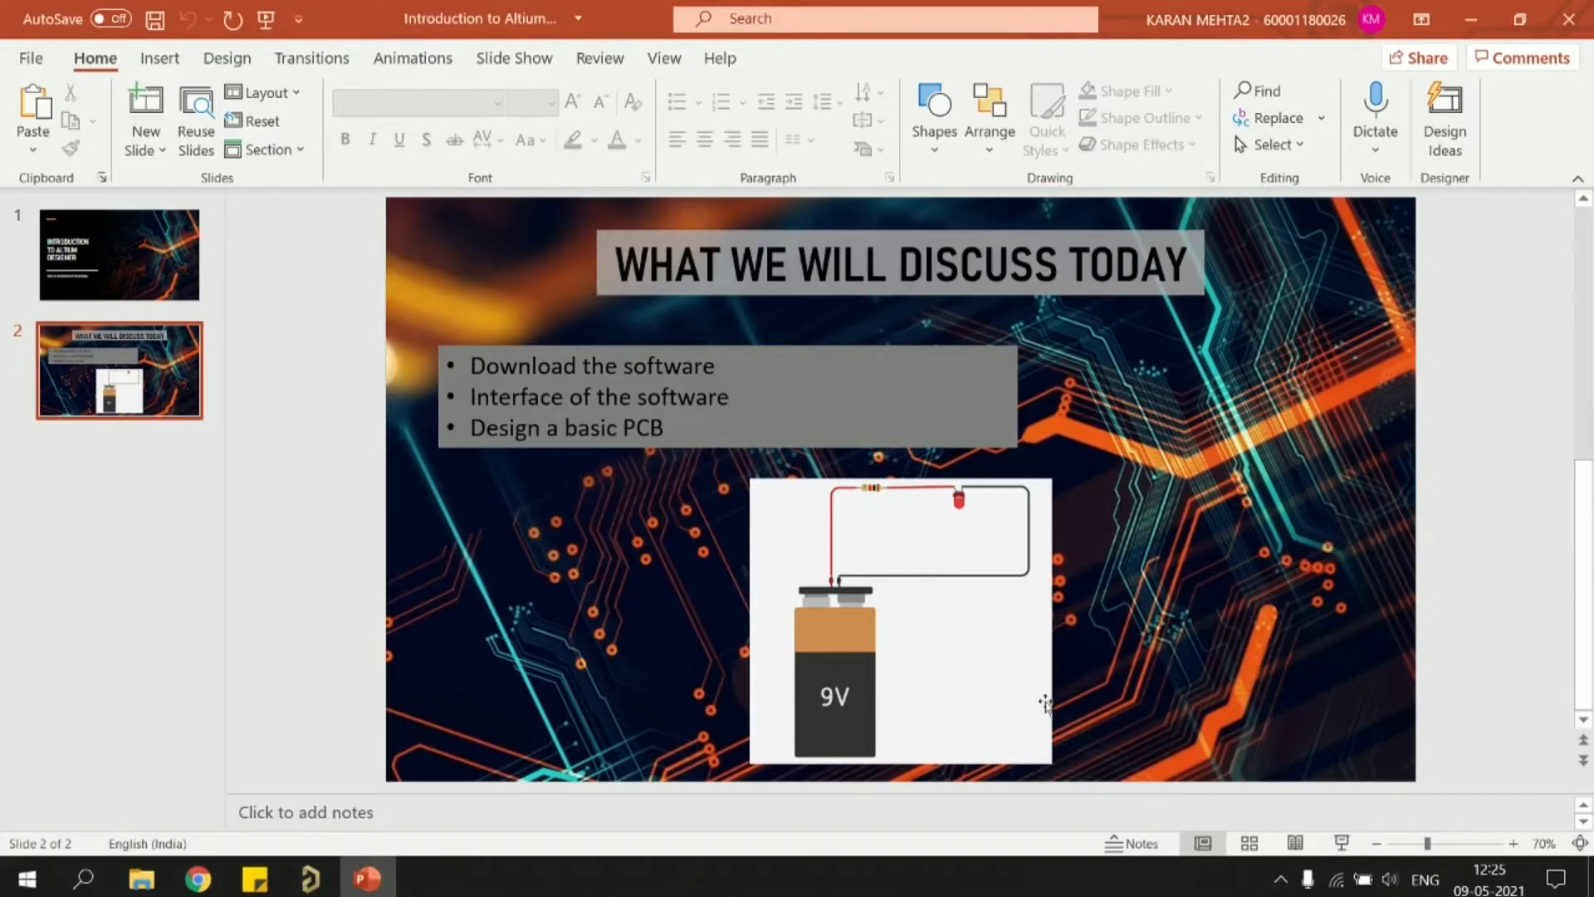
key(alt+Tab)
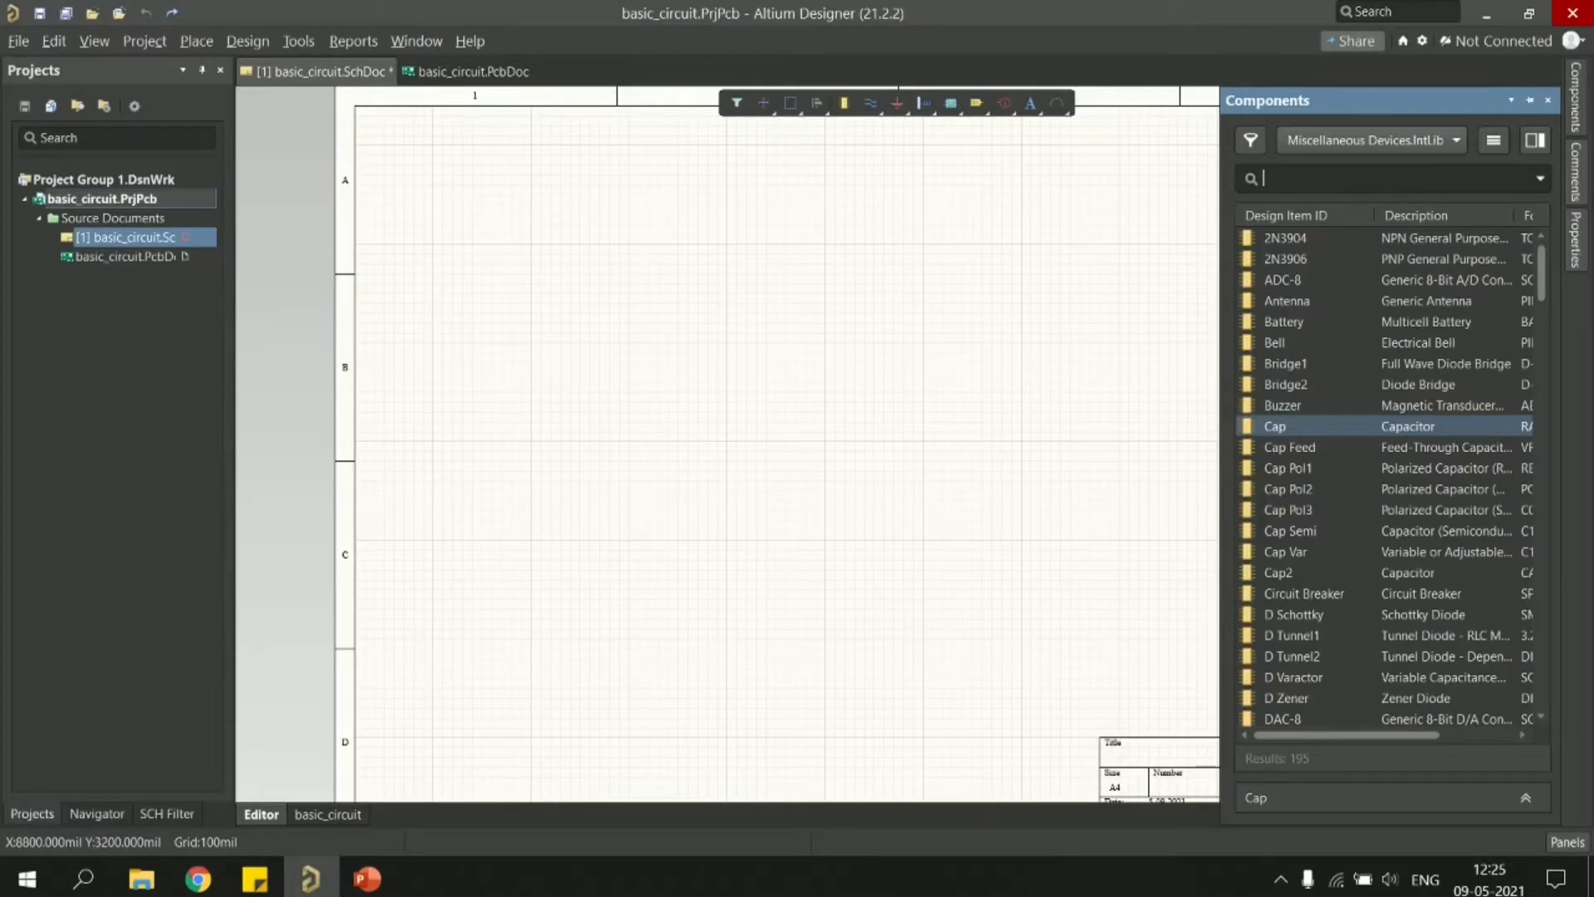
text(i)
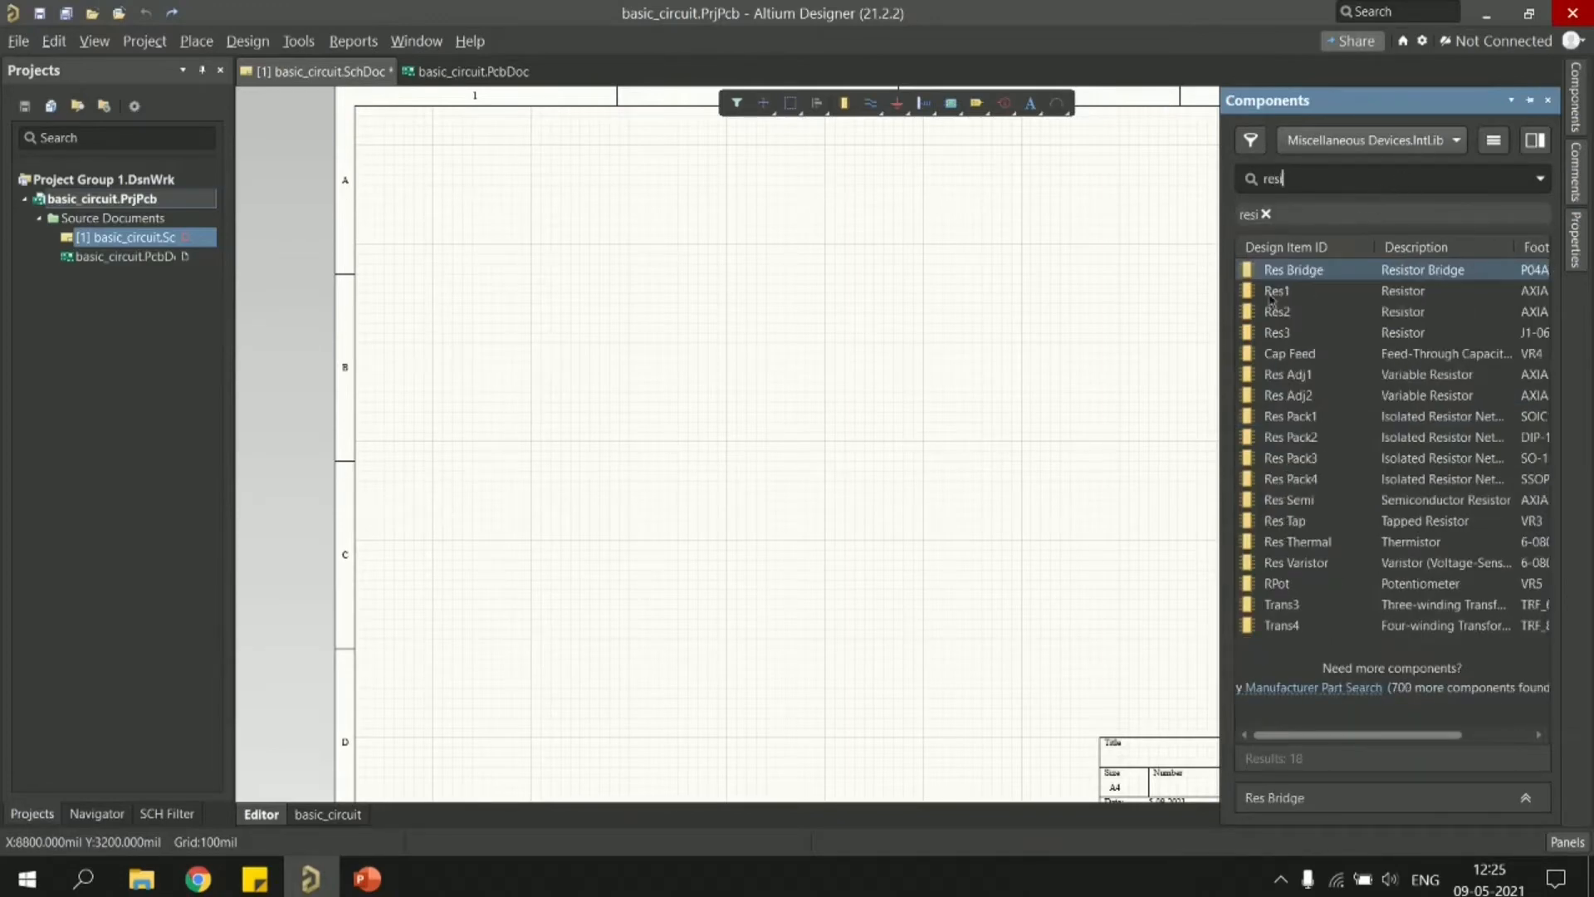
- Examine the Res1 resistor's parameters, schematic symbol and footprint, including its 3D model
click(1270, 292)
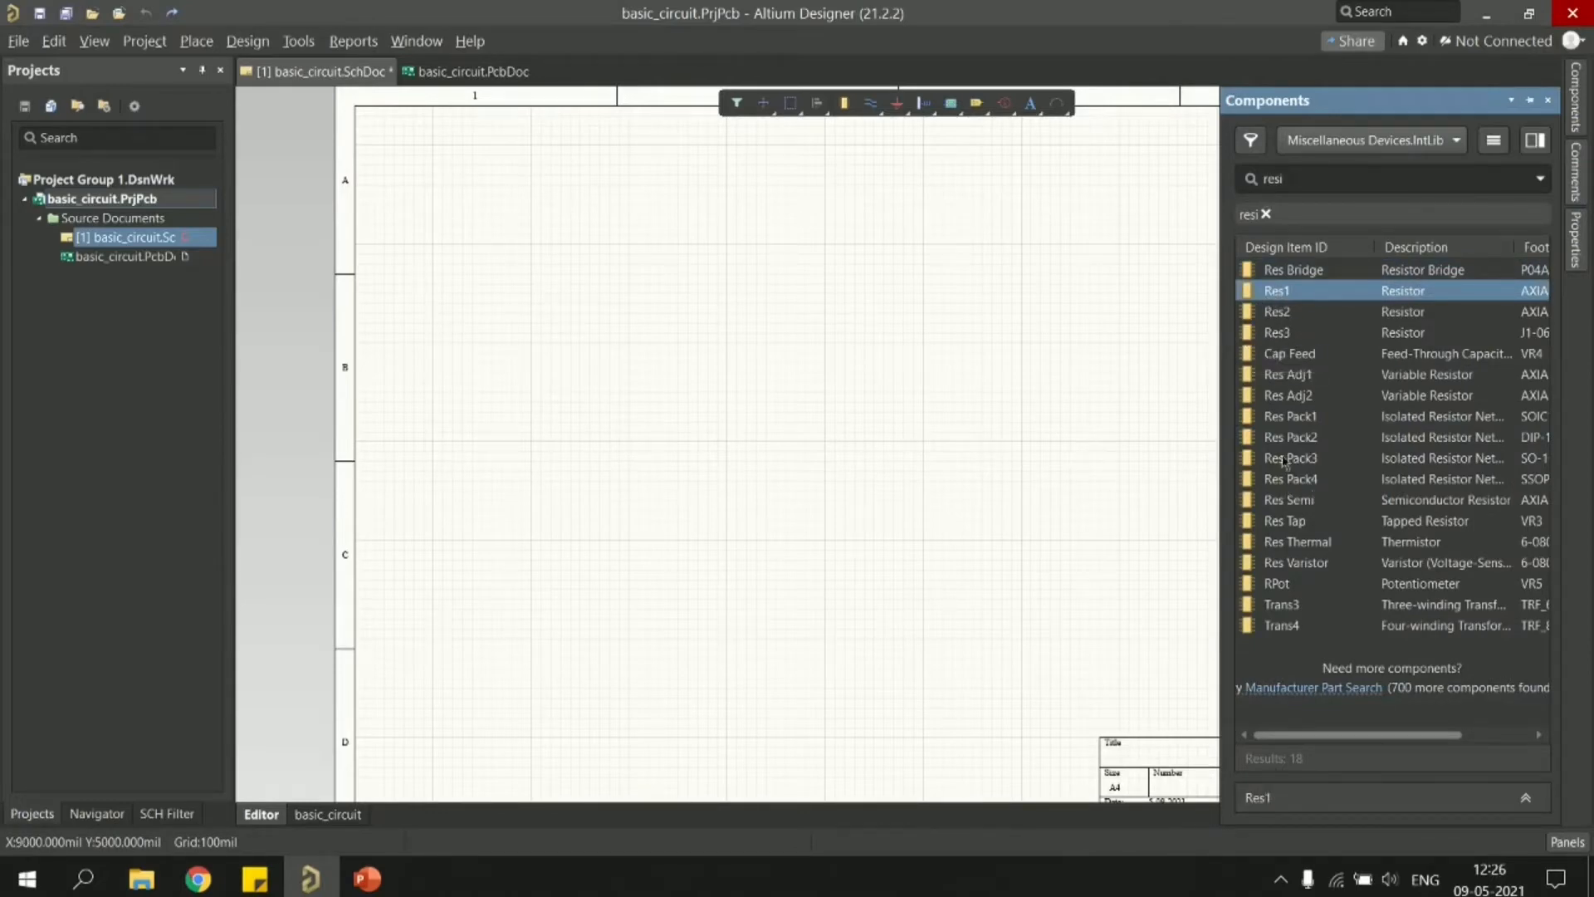
click(1524, 799)
scroll(1425, 606, up, 2)
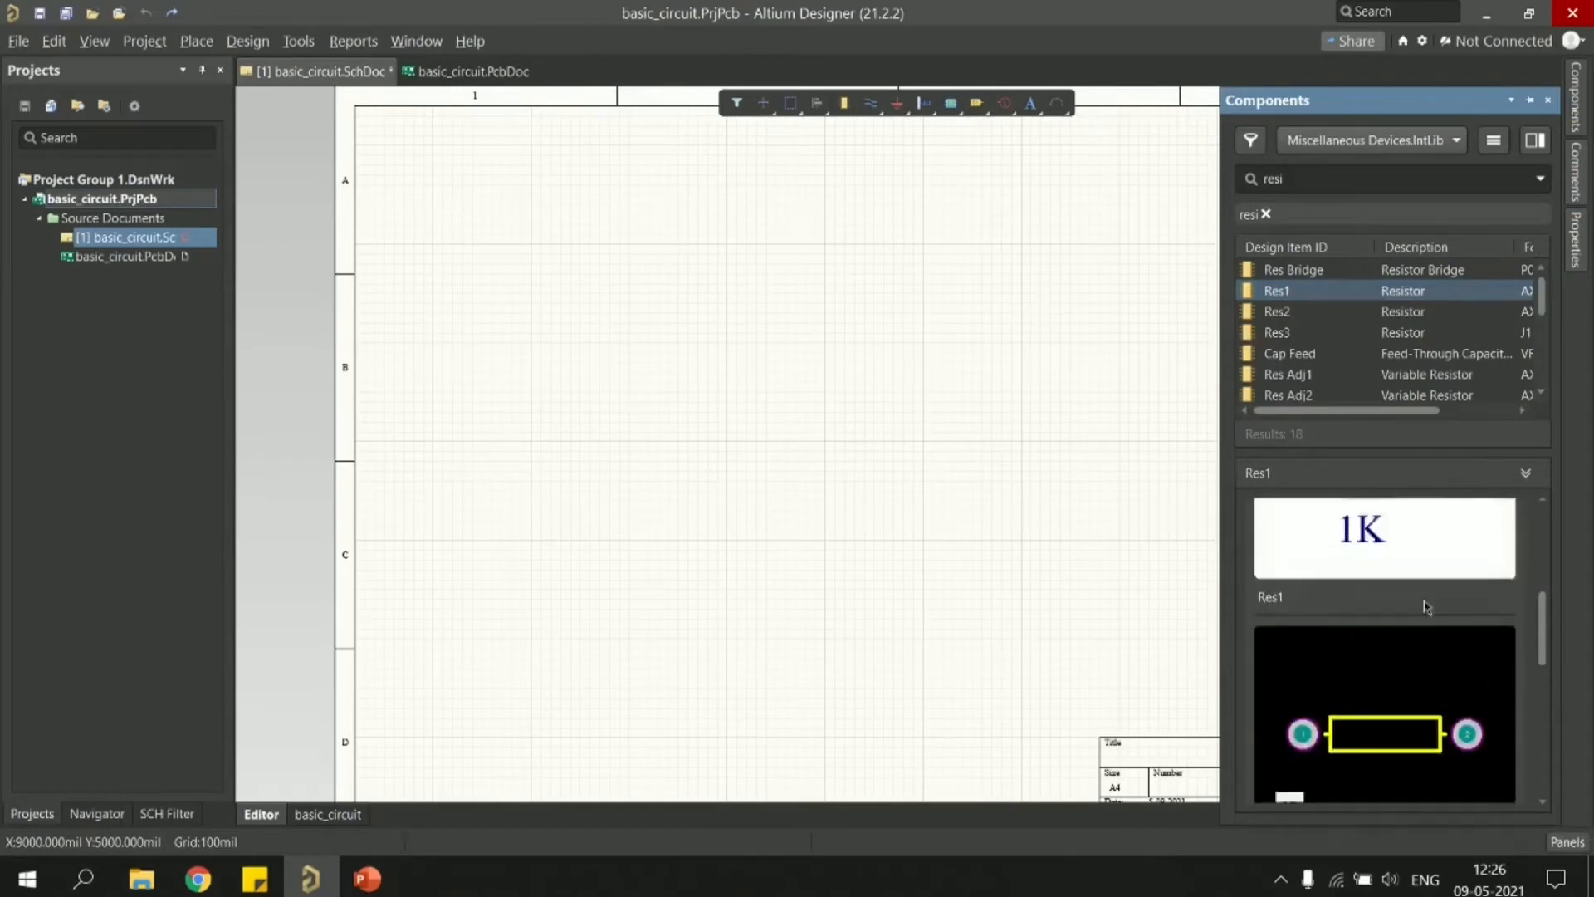
scroll(1425, 606, up, 4)
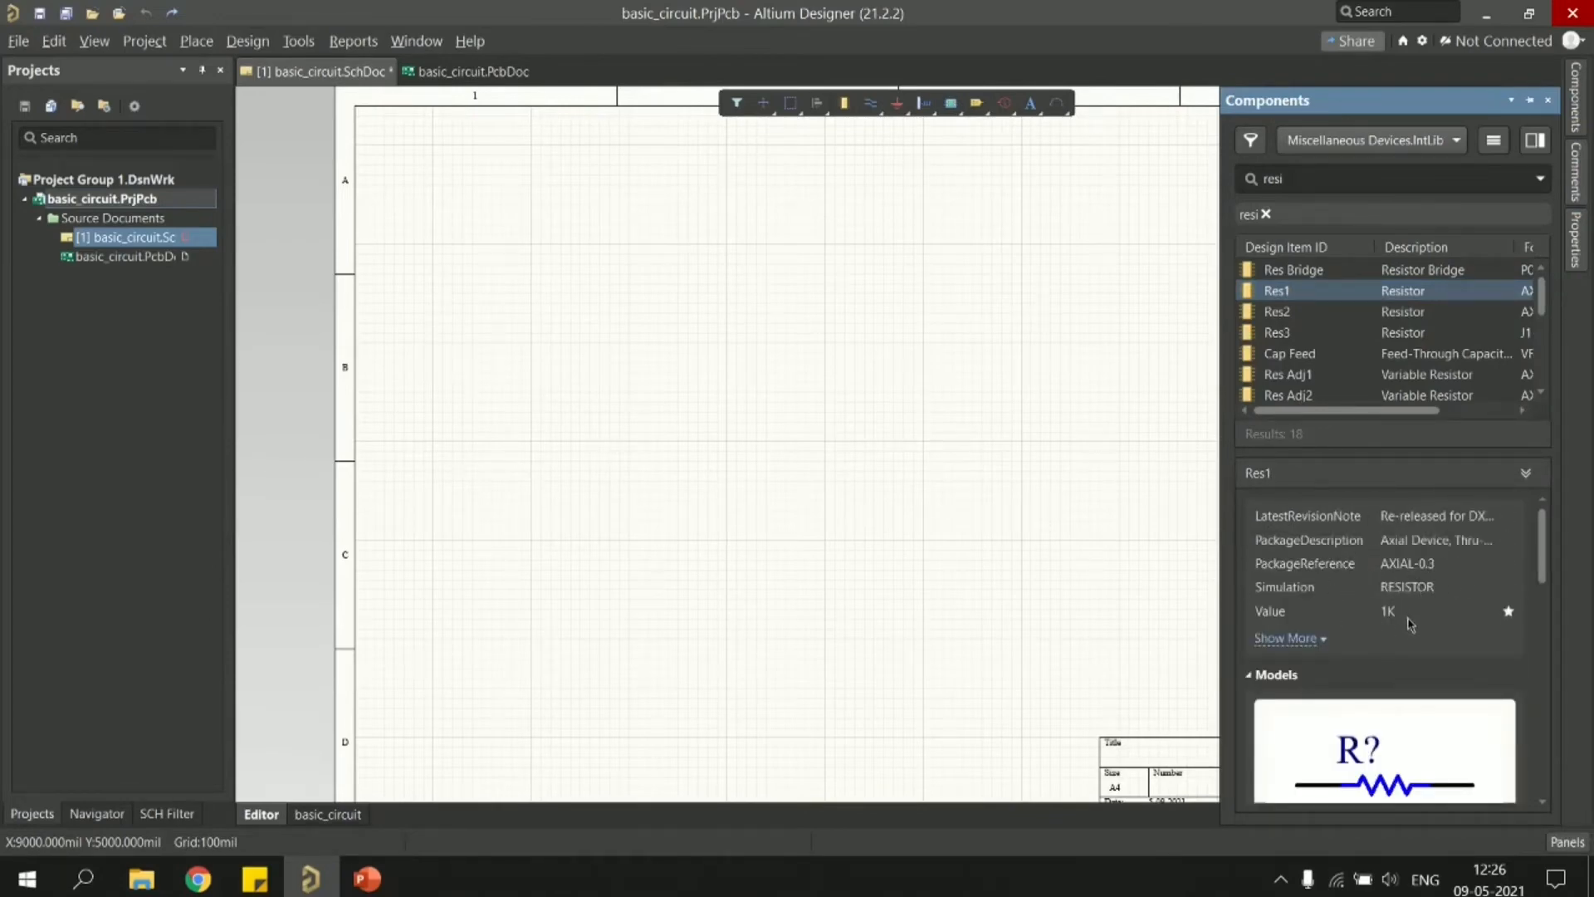
scroll(1413, 627, down, 1)
scroll(1400, 625, down, 1)
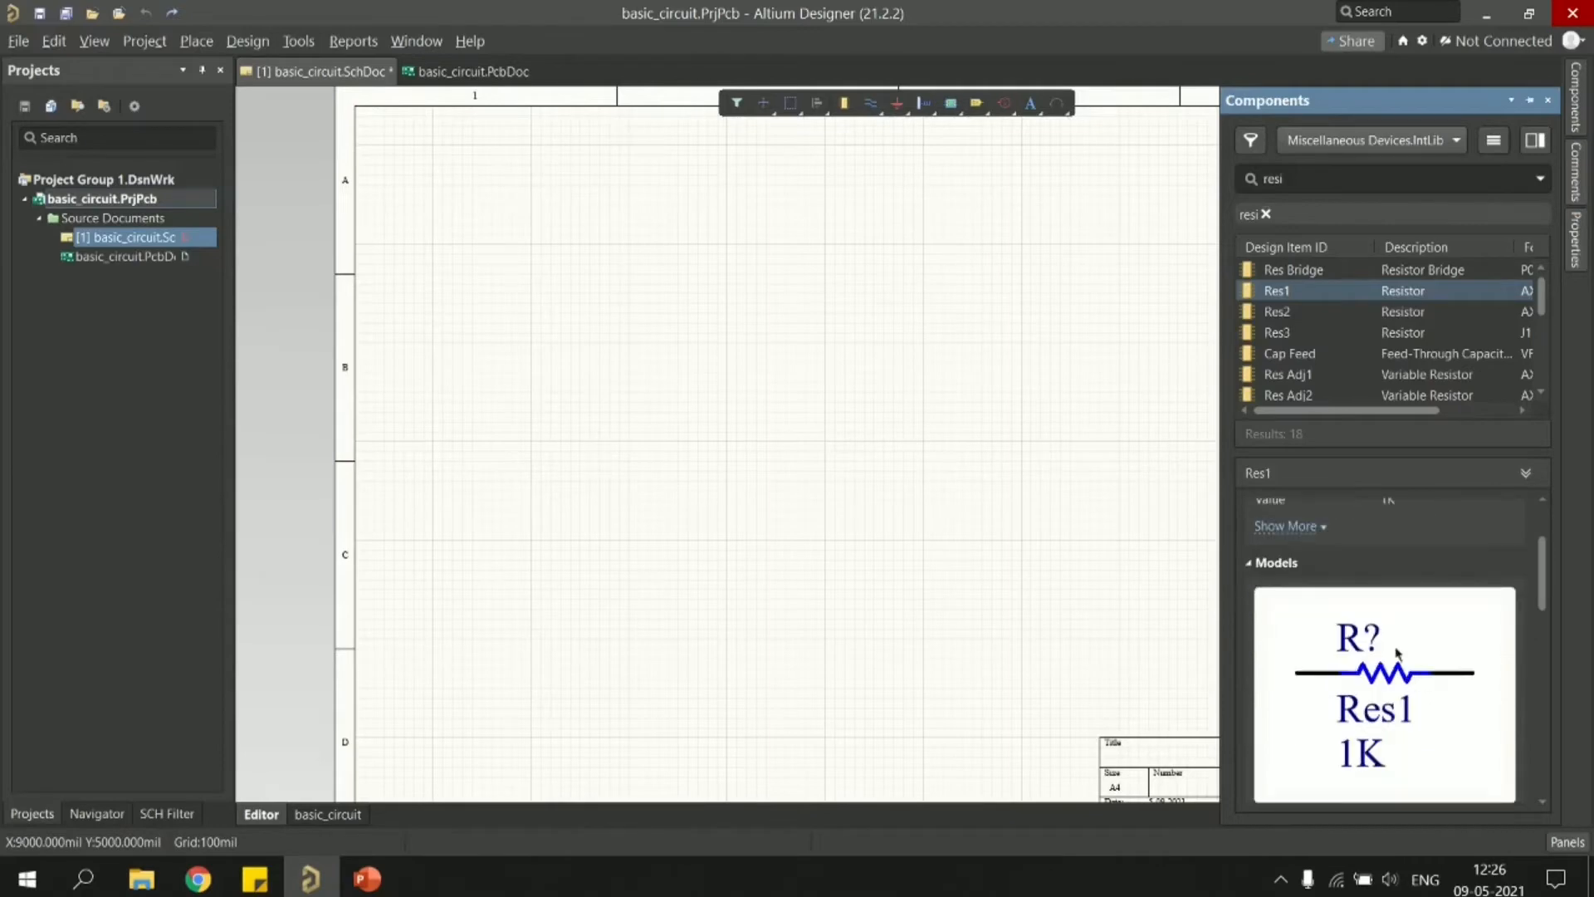
scroll(1376, 689, down, 1)
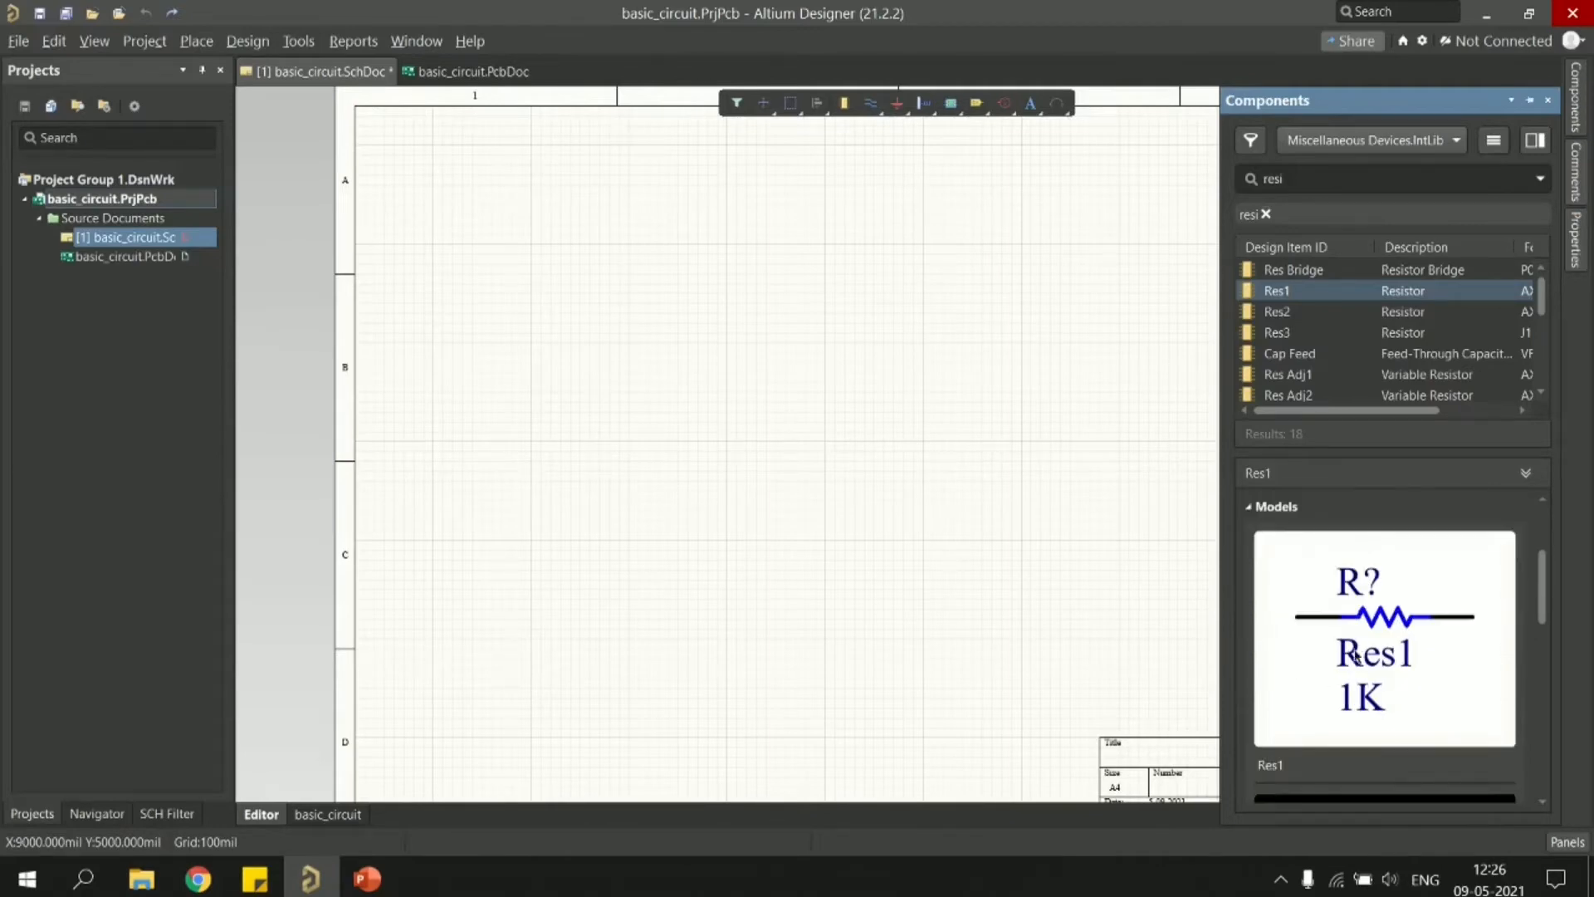
scroll(1321, 639, down, 3)
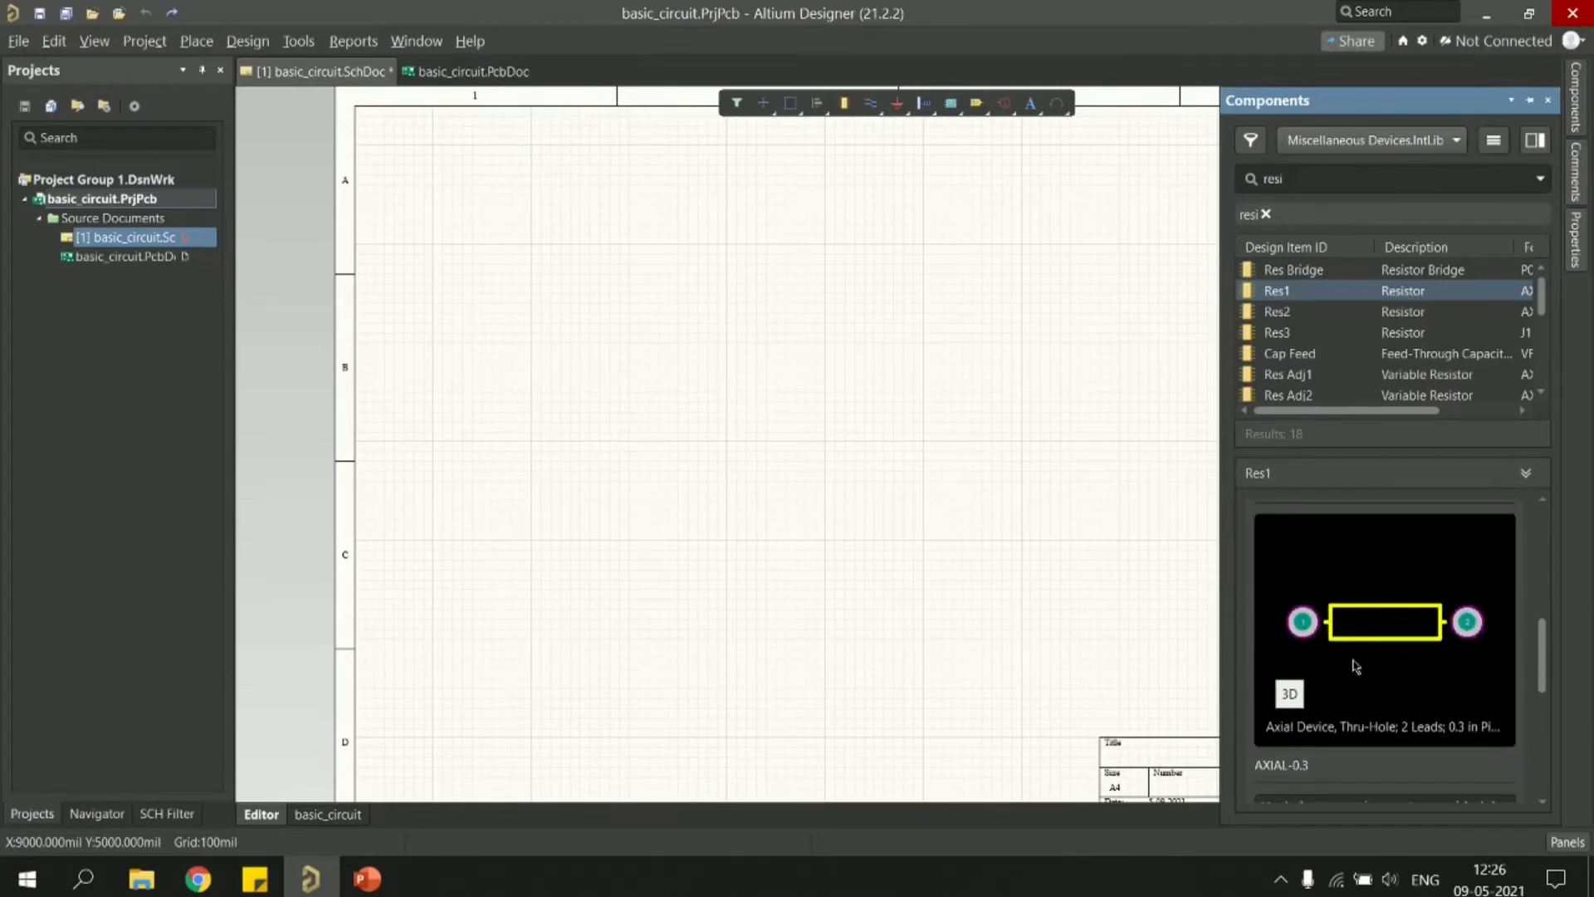
click(1285, 704)
- Compare the symbols and footprints of the Res2 and Res3 resistors with those of Res1
click(1276, 298)
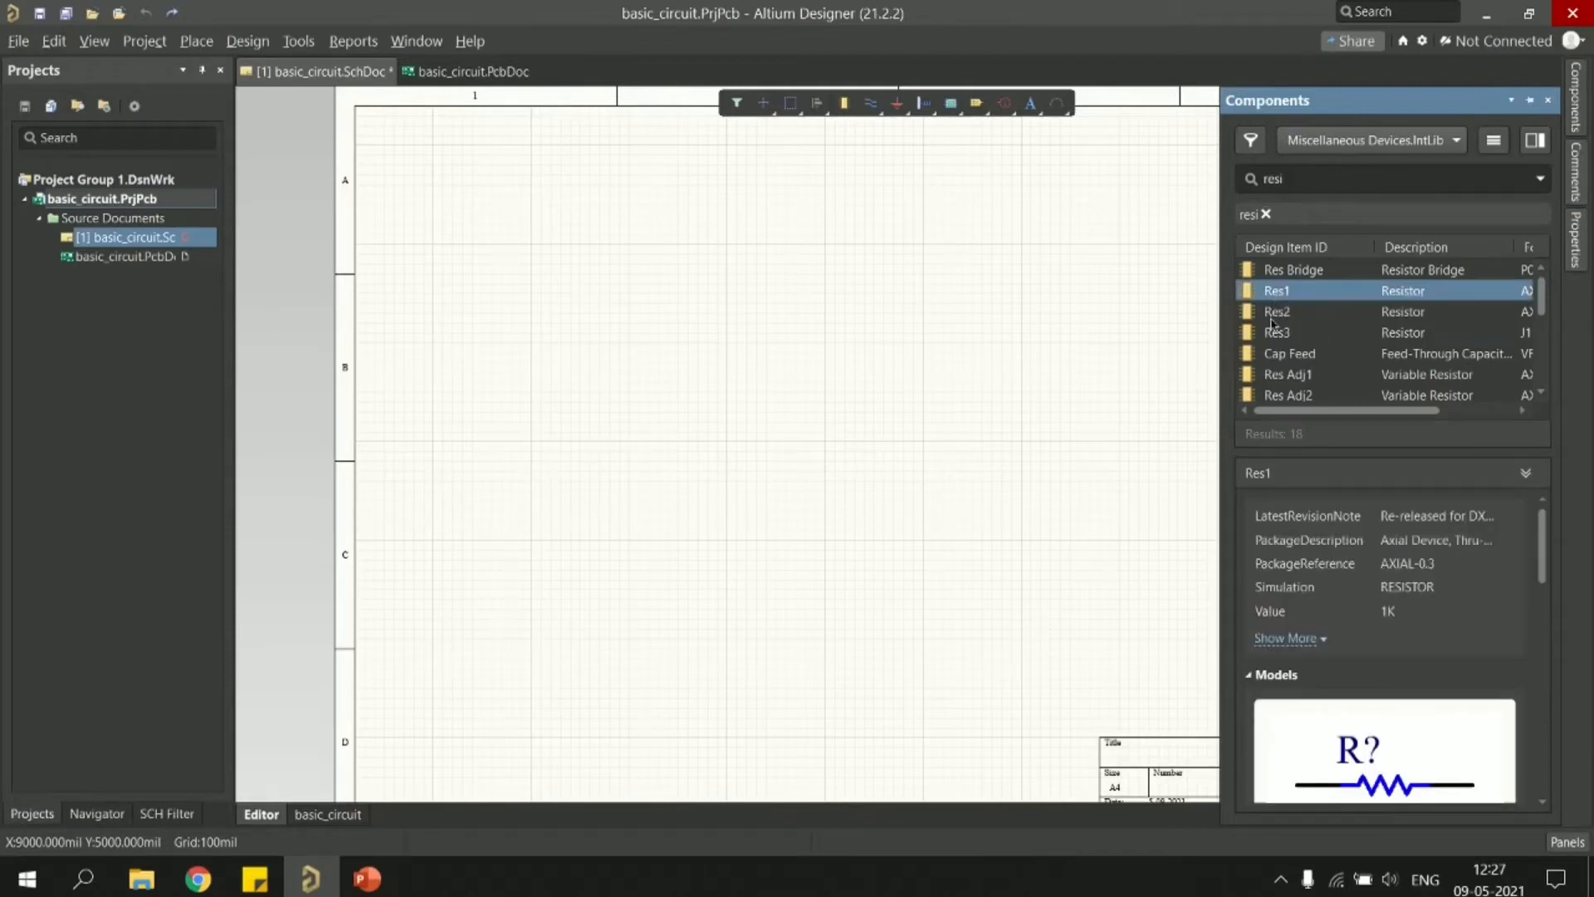
click(1274, 318)
scroll(1365, 536, down, 3)
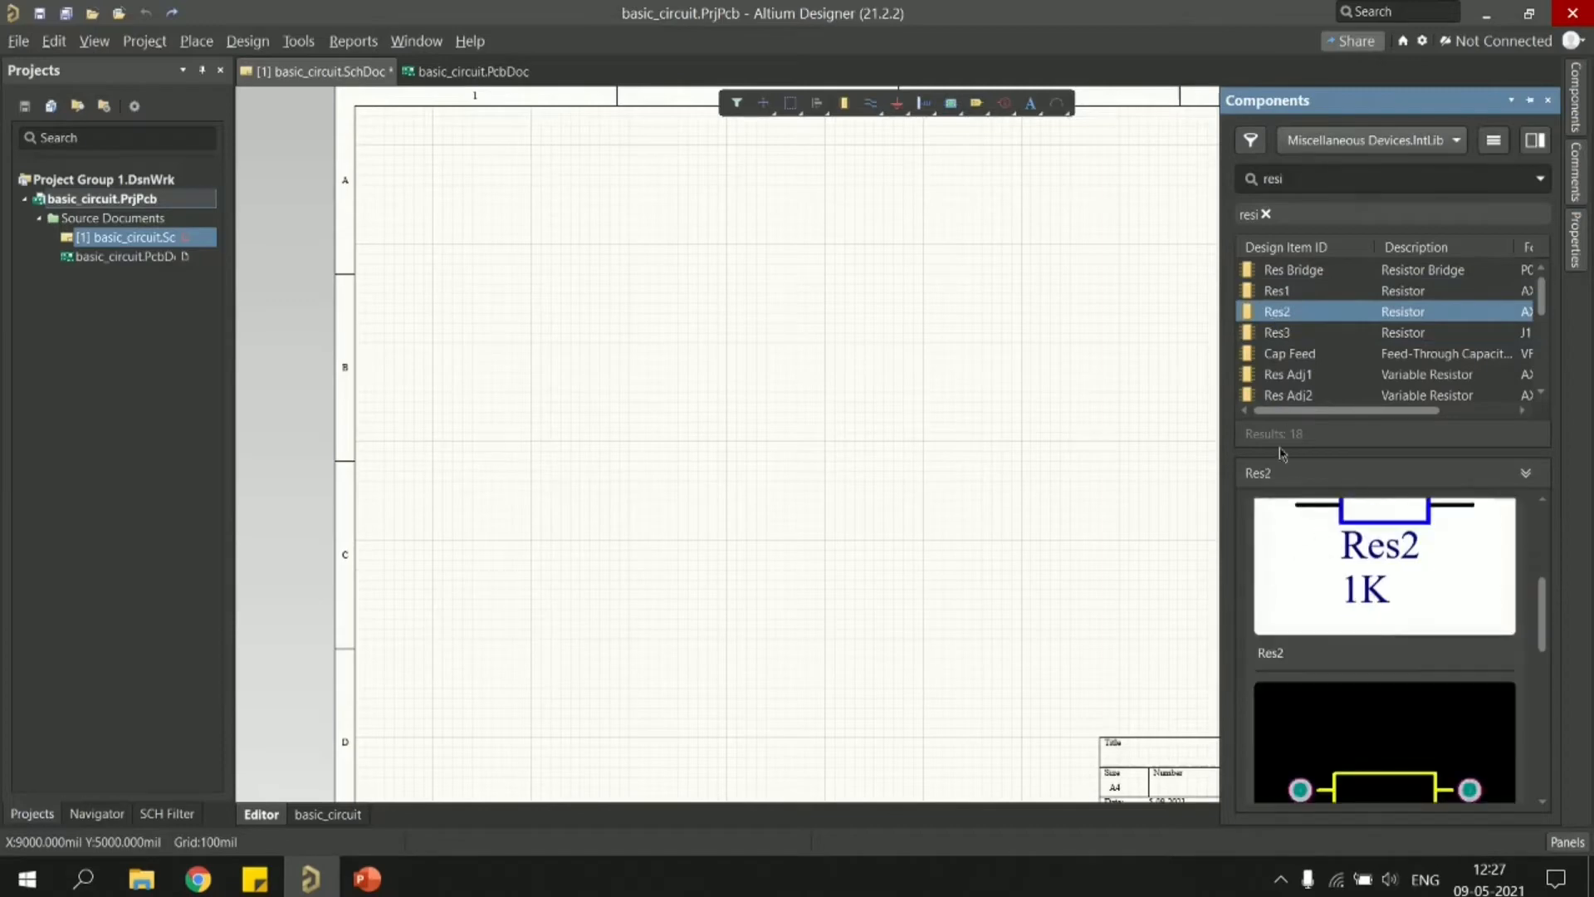
click(1277, 332)
scroll(1428, 602, down, 2)
scroll(1411, 614, up, 3)
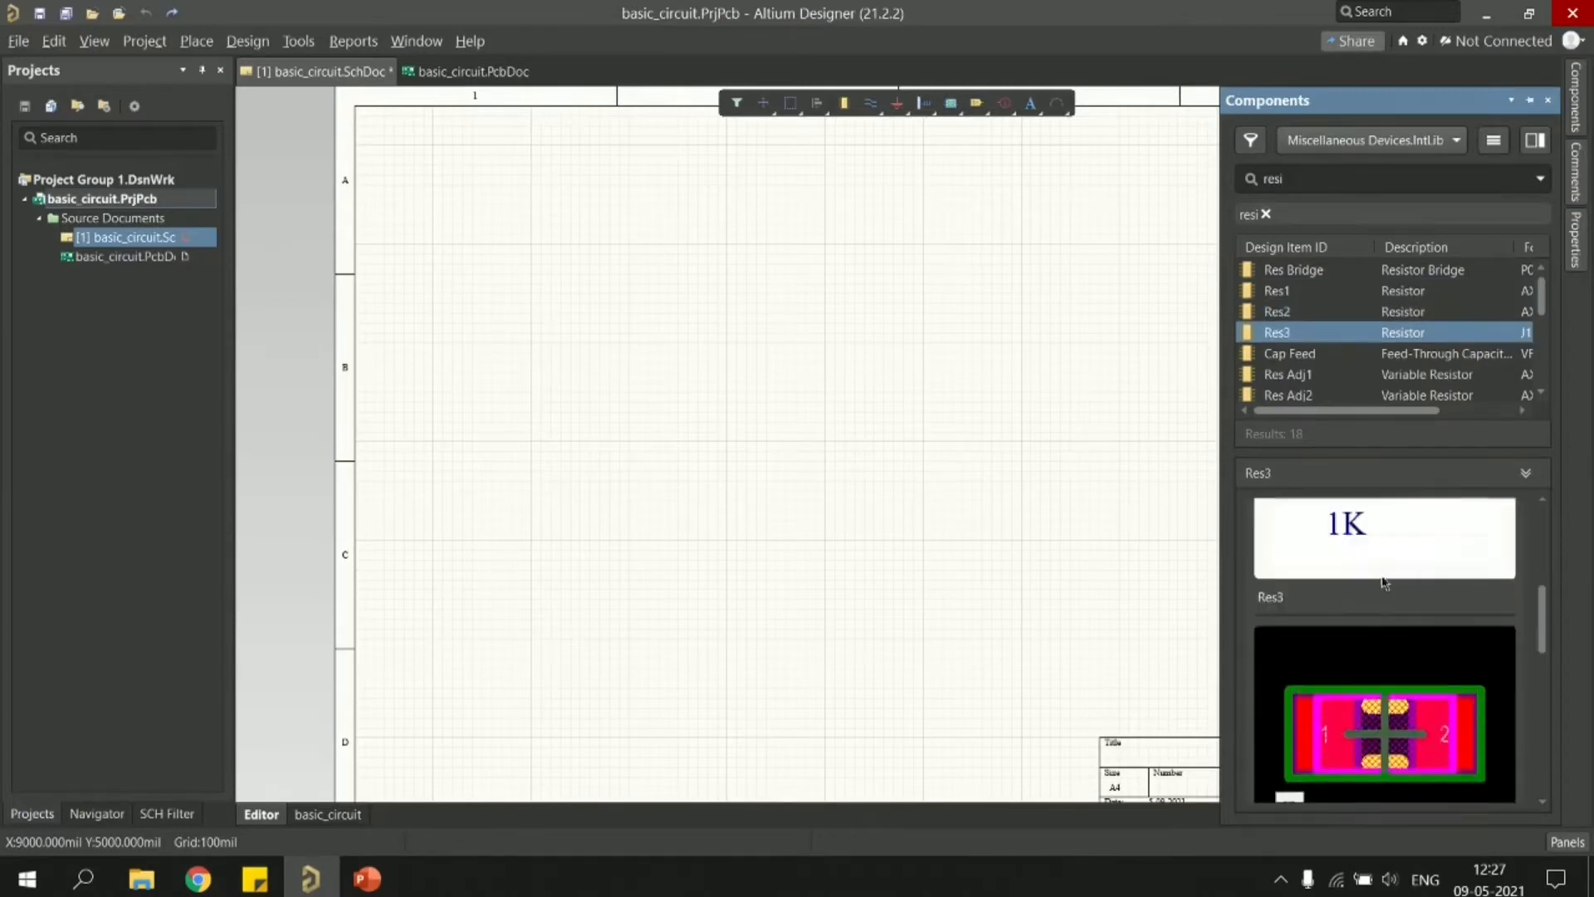
scroll(1411, 618, up, 2)
scroll(1416, 631, down, 4)
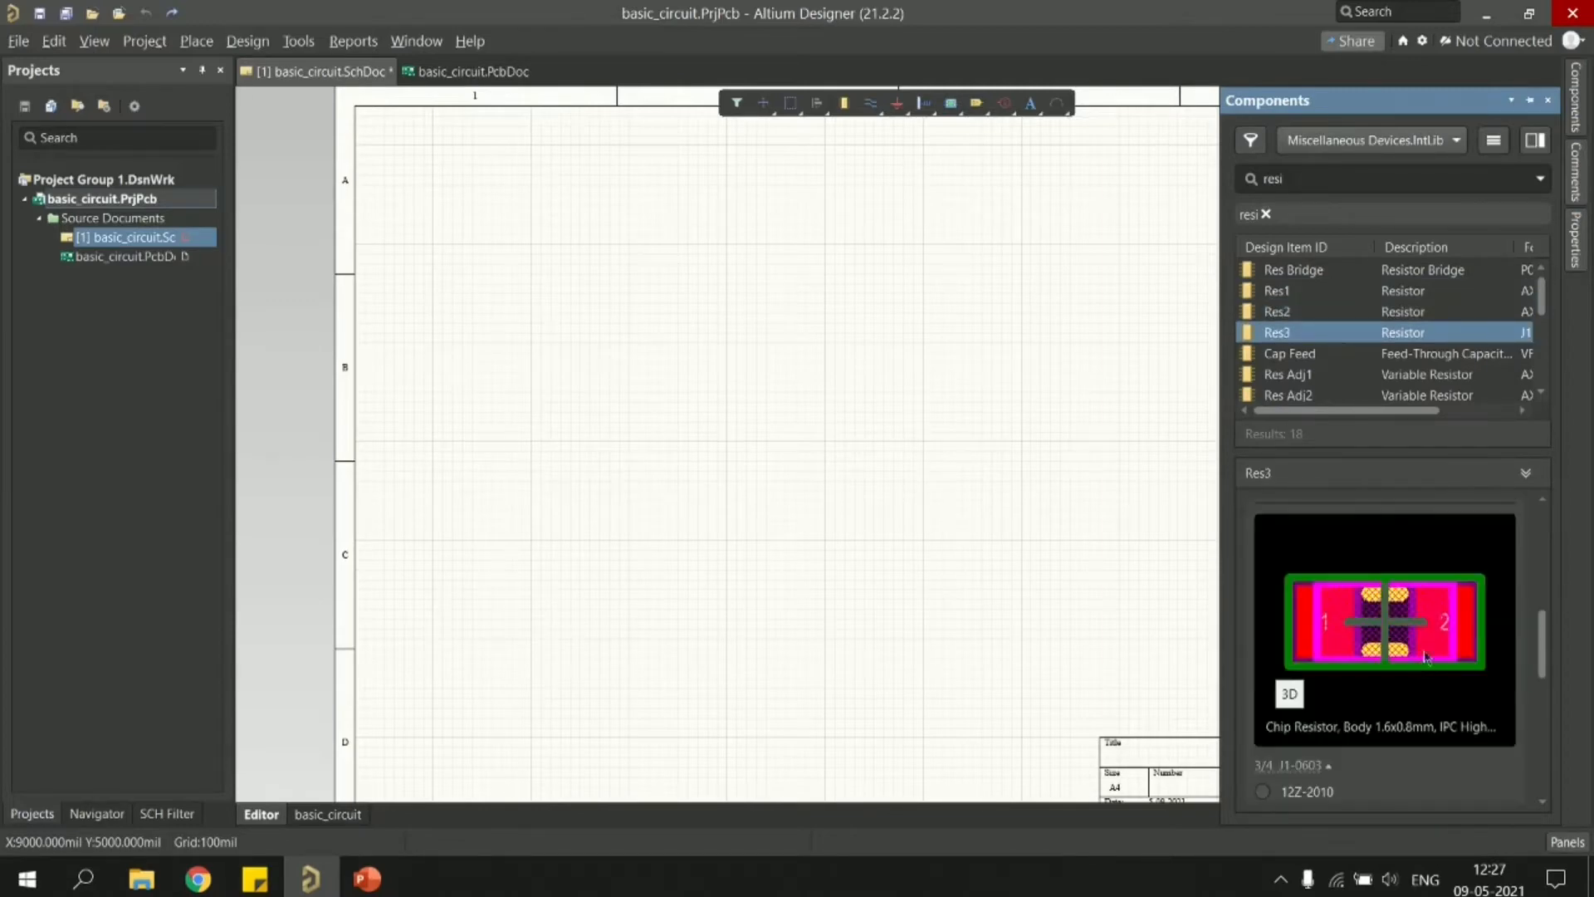
- Place a Res1 resistor from the component library near the upper middle of the schematic sheet
click(1283, 292)
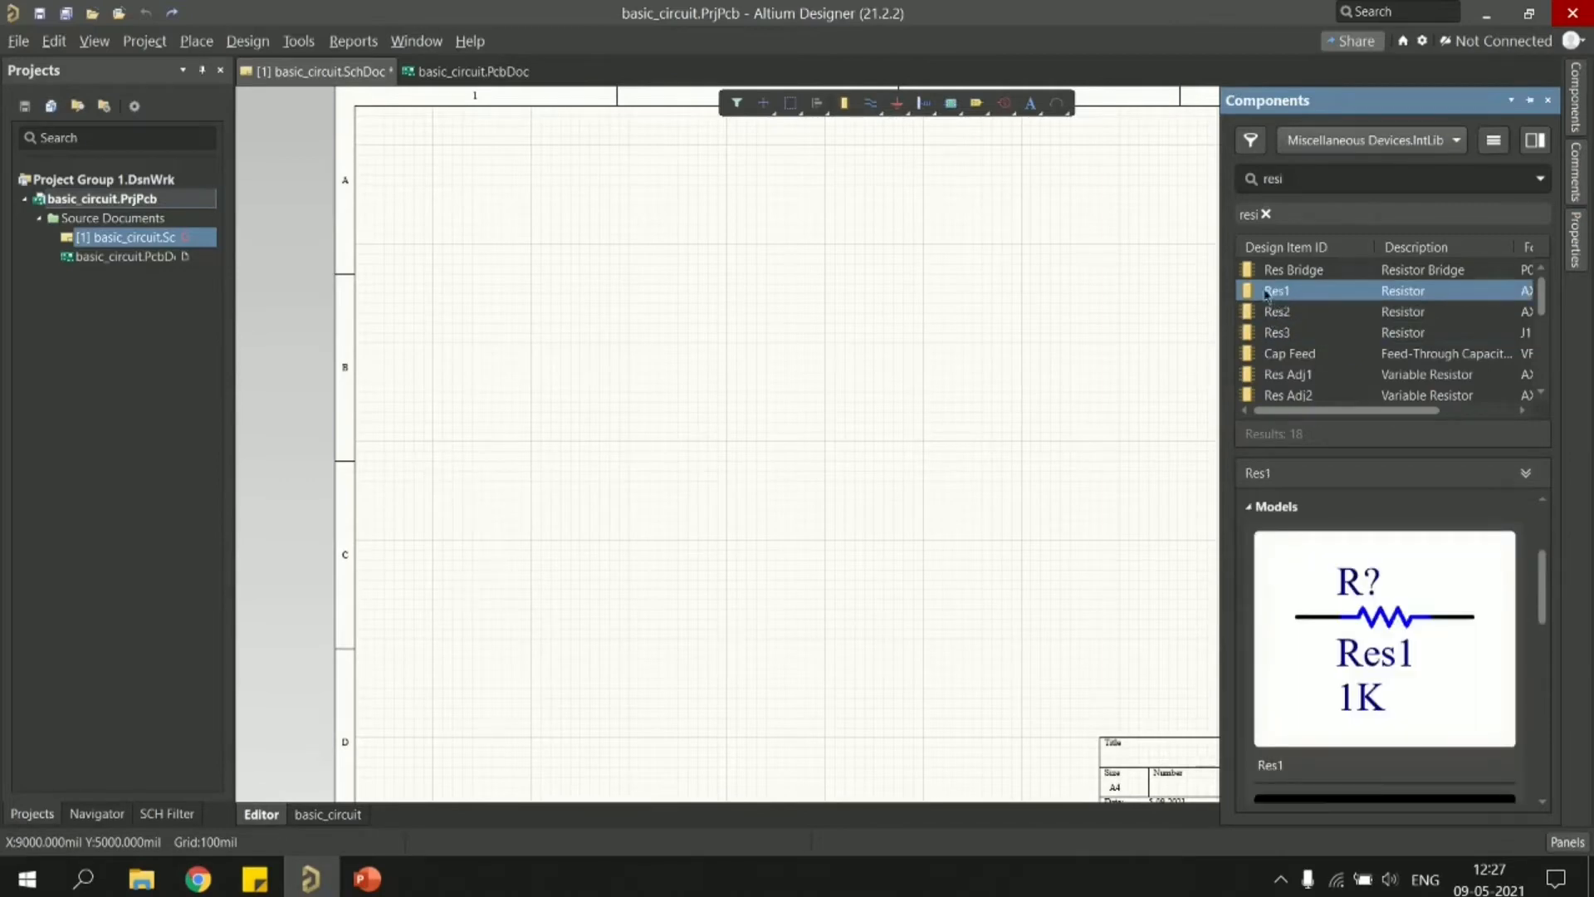
drag(1247, 298, 886, 344)
click(890, 343)
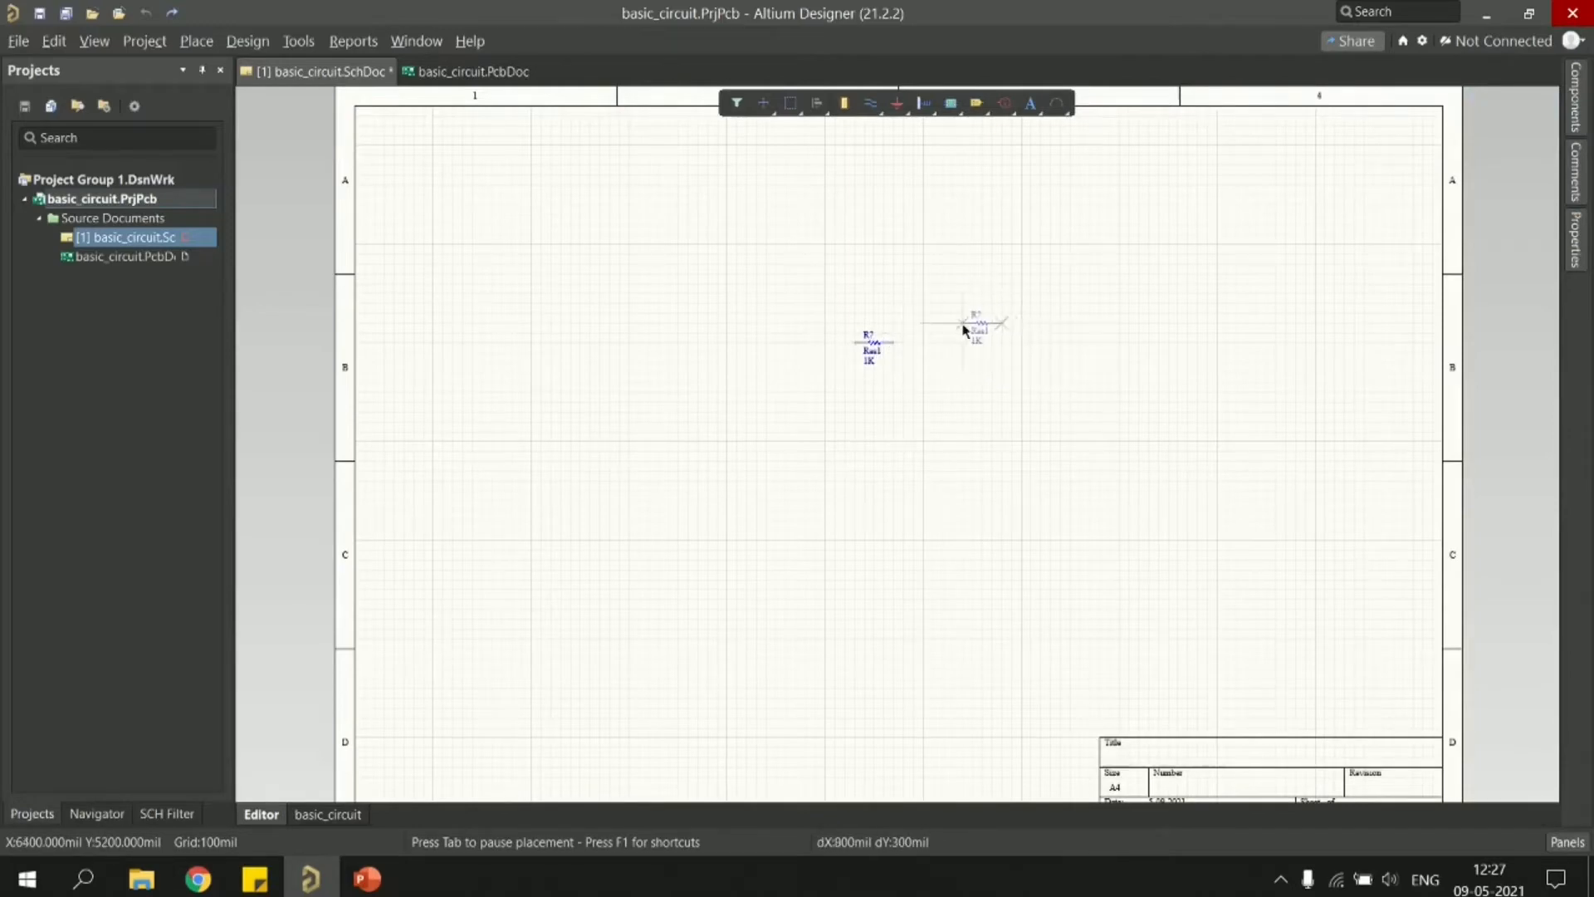
- Place five more Res1 resistors beside and below the first one, and end component placement
key(Down)
key(shift+Up)
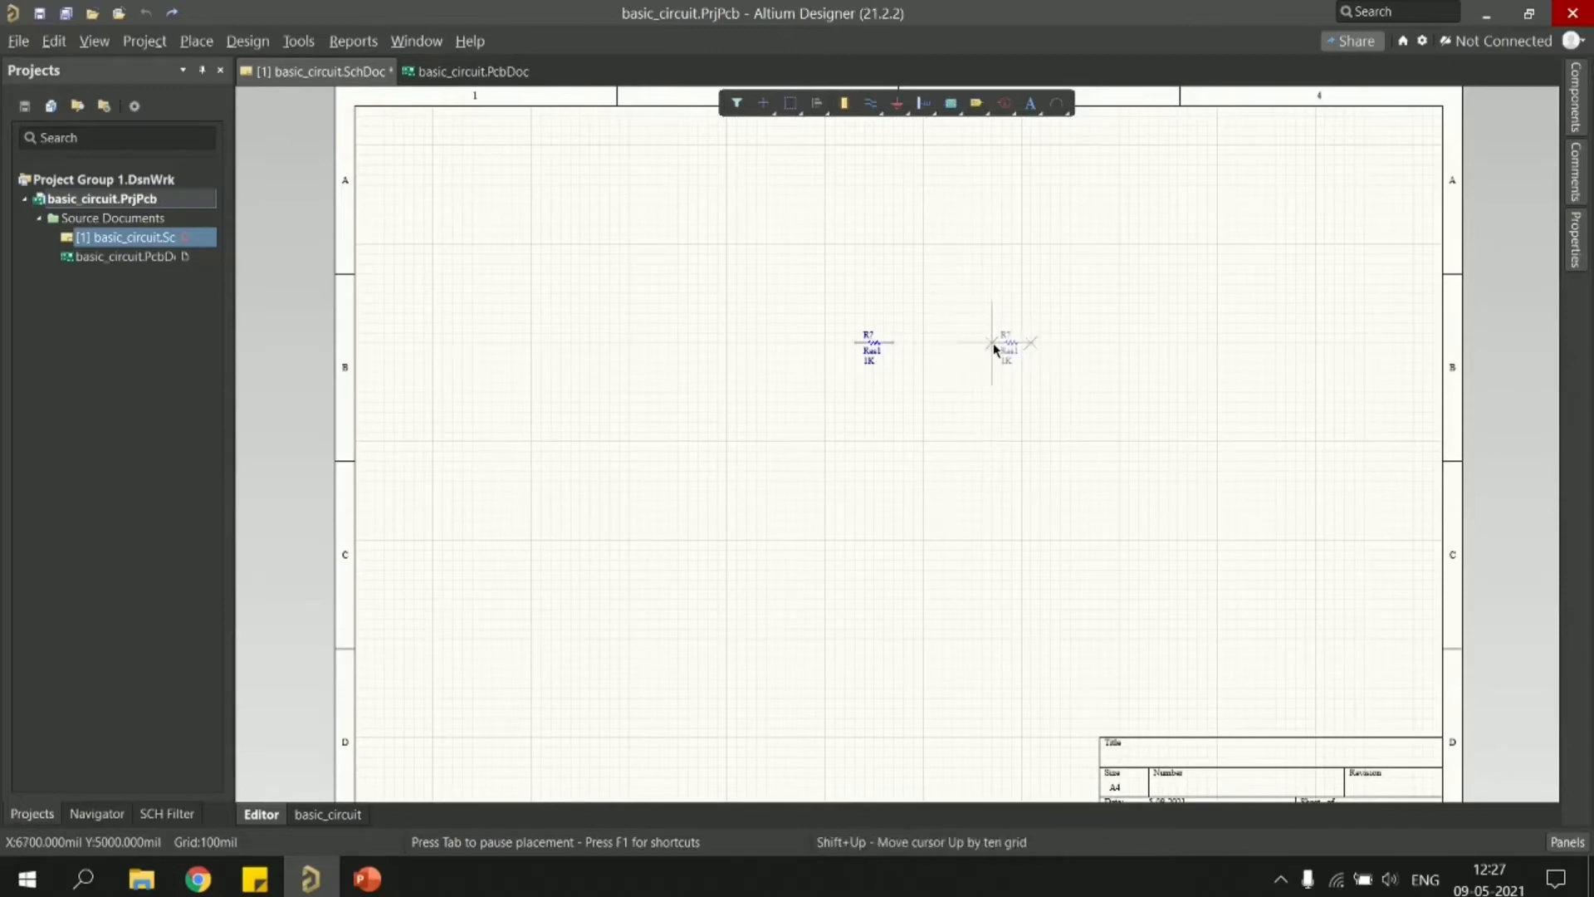
click(993, 348)
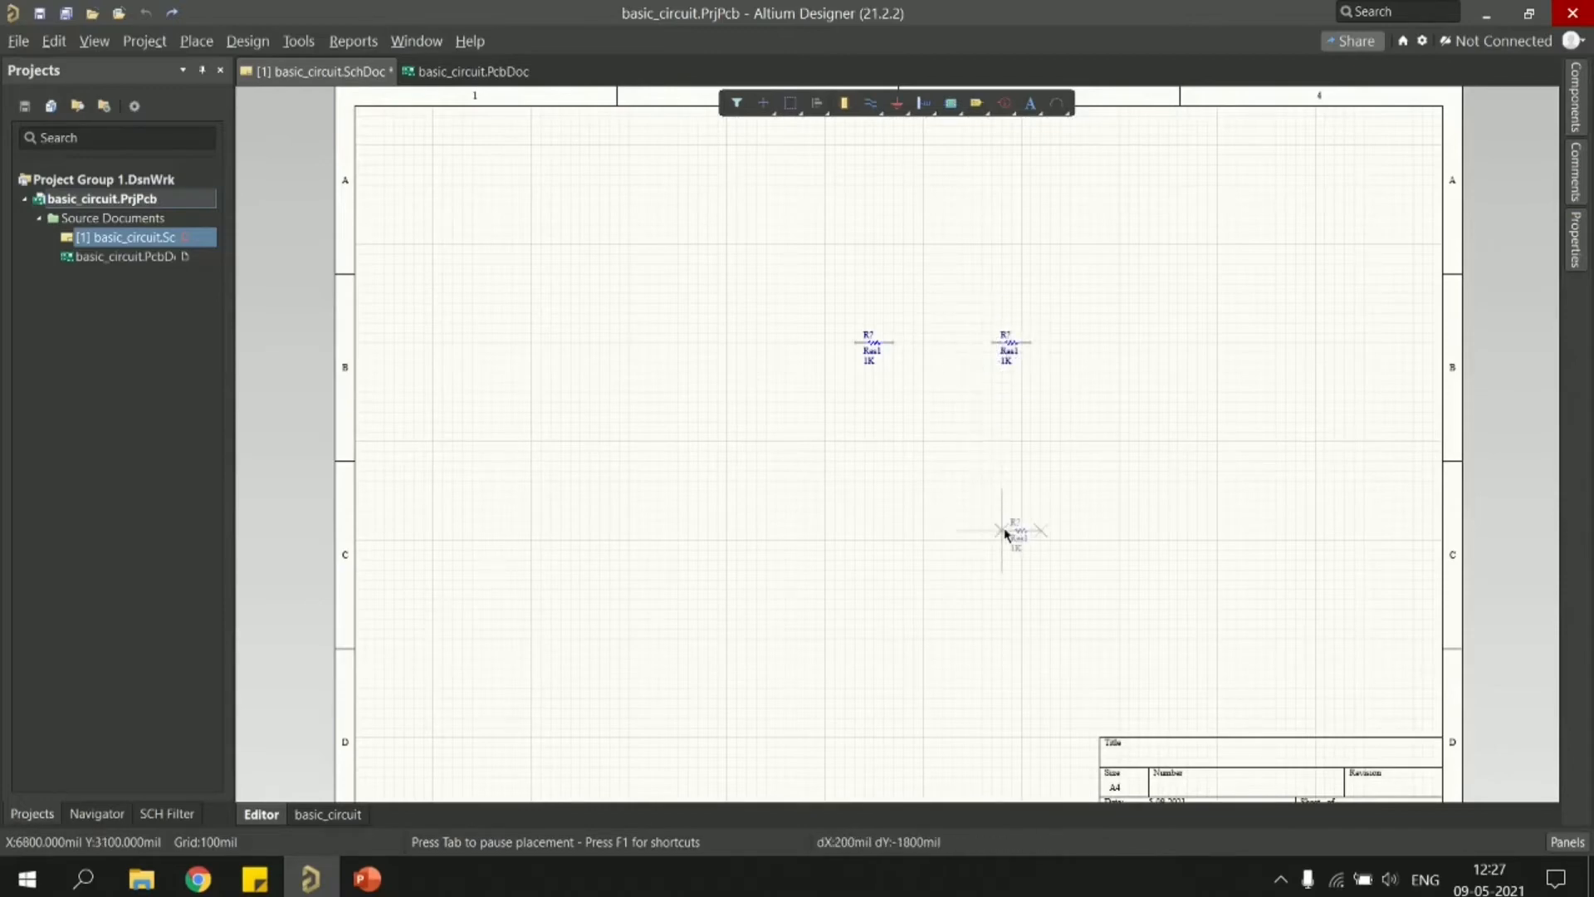
click(1004, 536)
click(1141, 491)
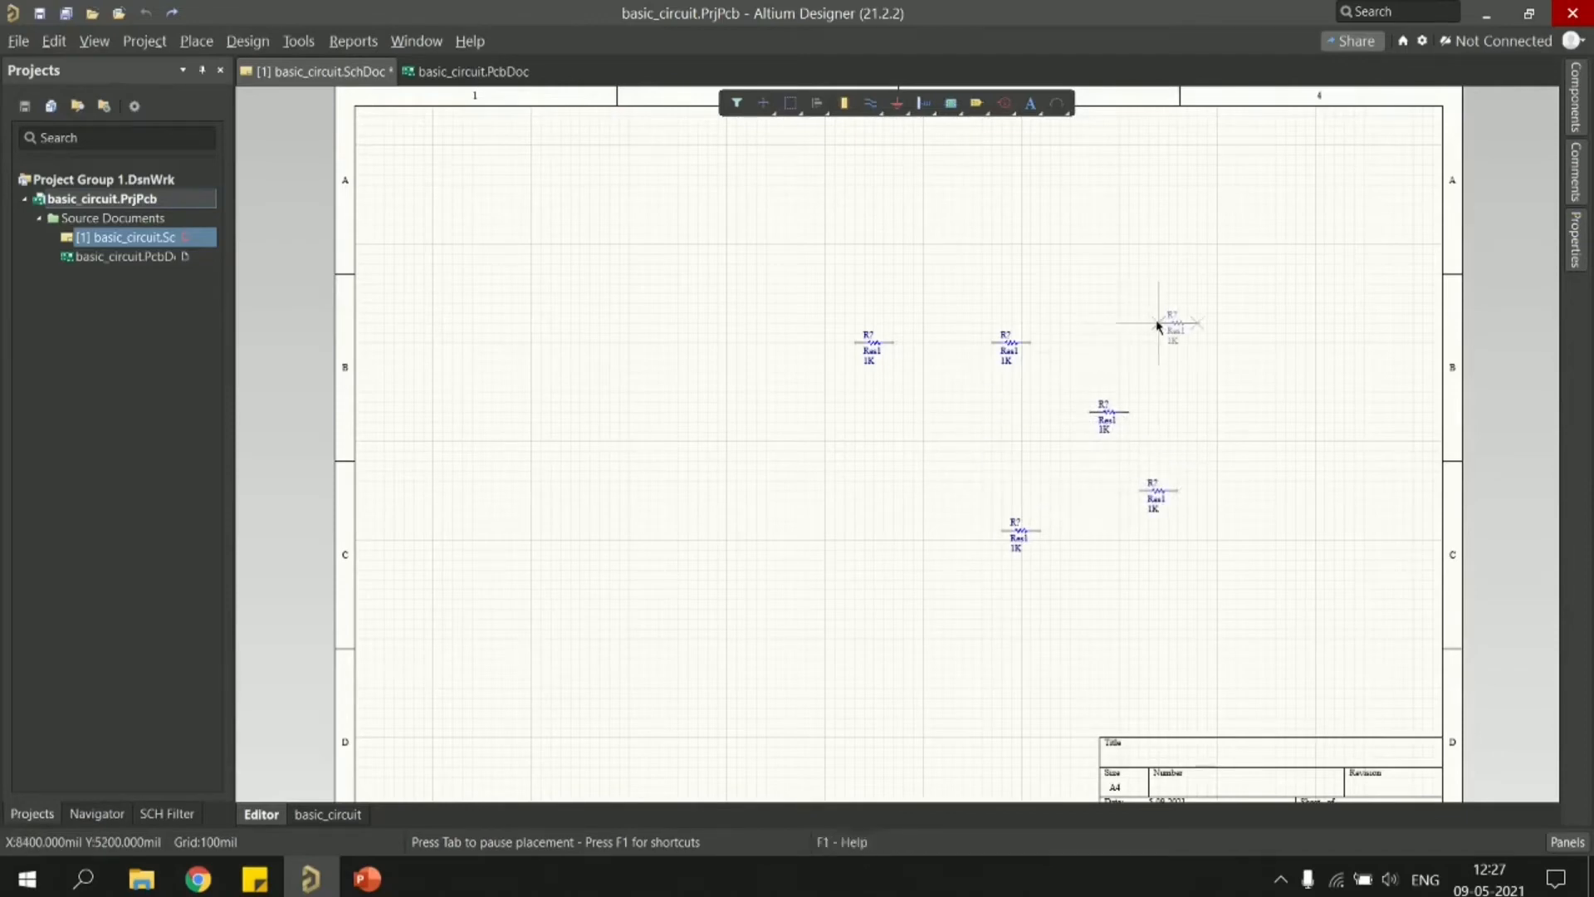
click(1158, 323)
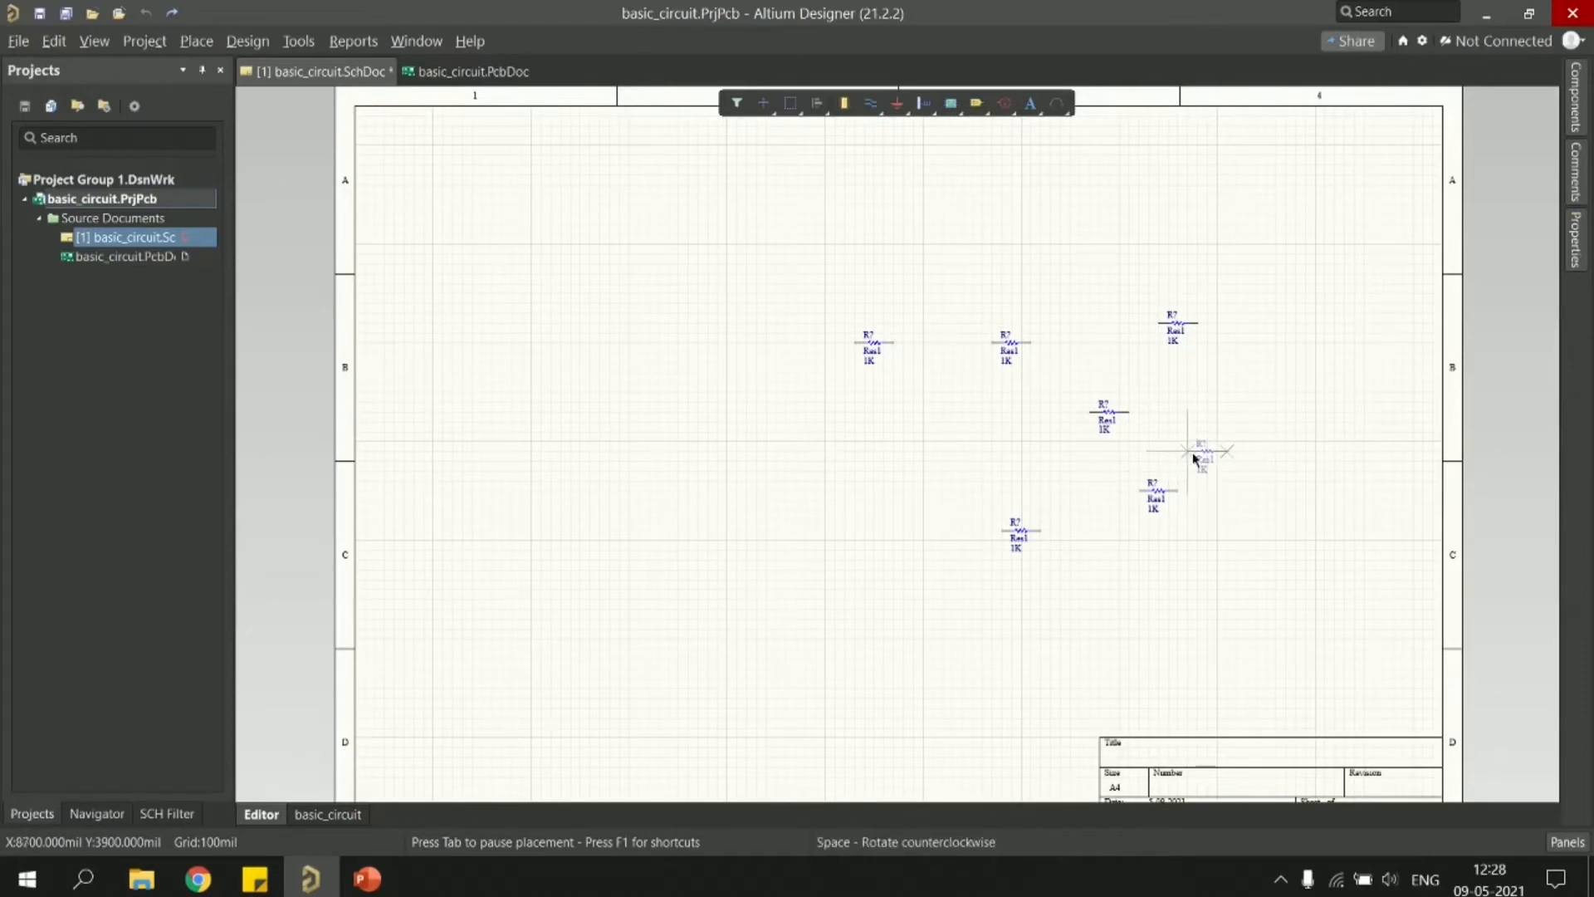
key(Escape)
- Delete the five extra resistors, keeping only the first Res1
drag(1286, 267, 975, 587)
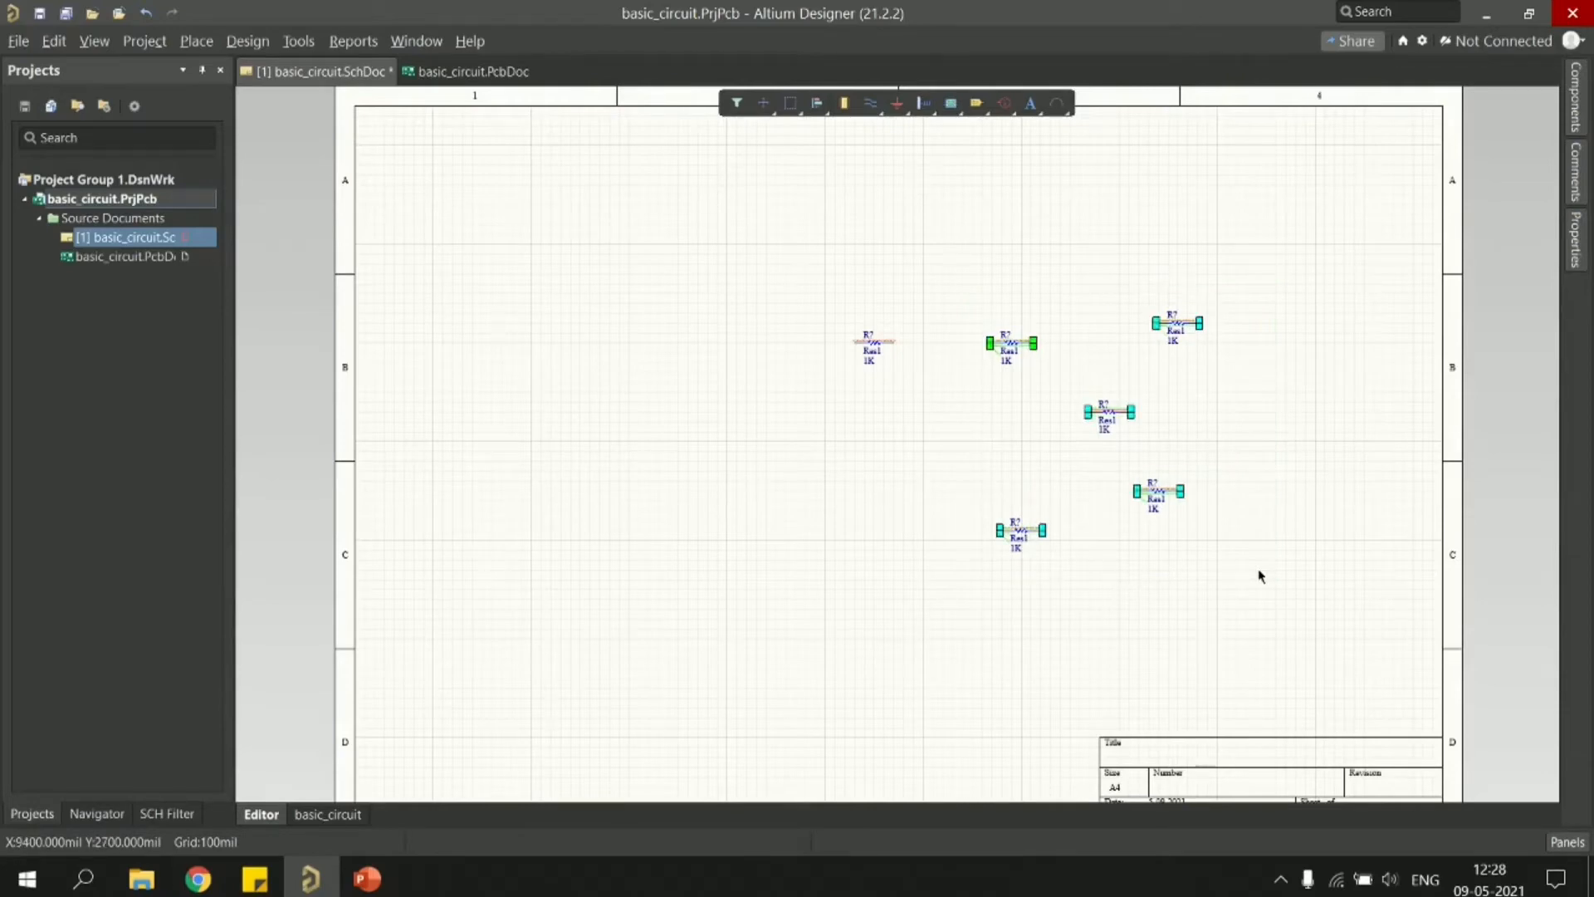
key(Delete)
scroll(1259, 575, down, 1)
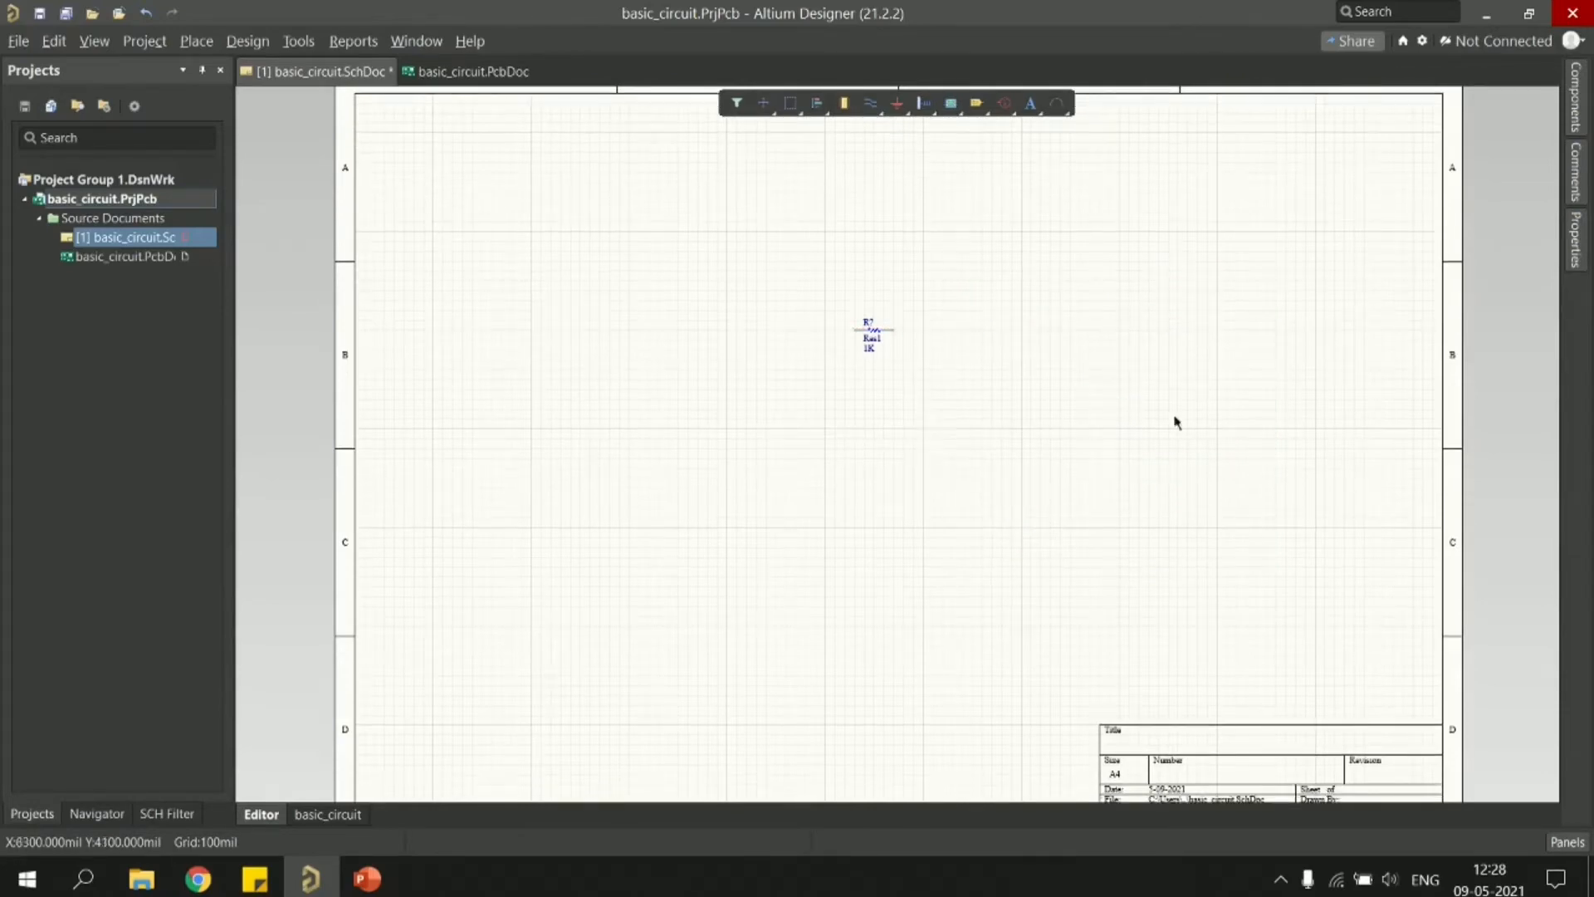
- Search the component library for "led", check the LED0 footprint, and place an LED1 below and to the right of the resistor
click(1587, 101)
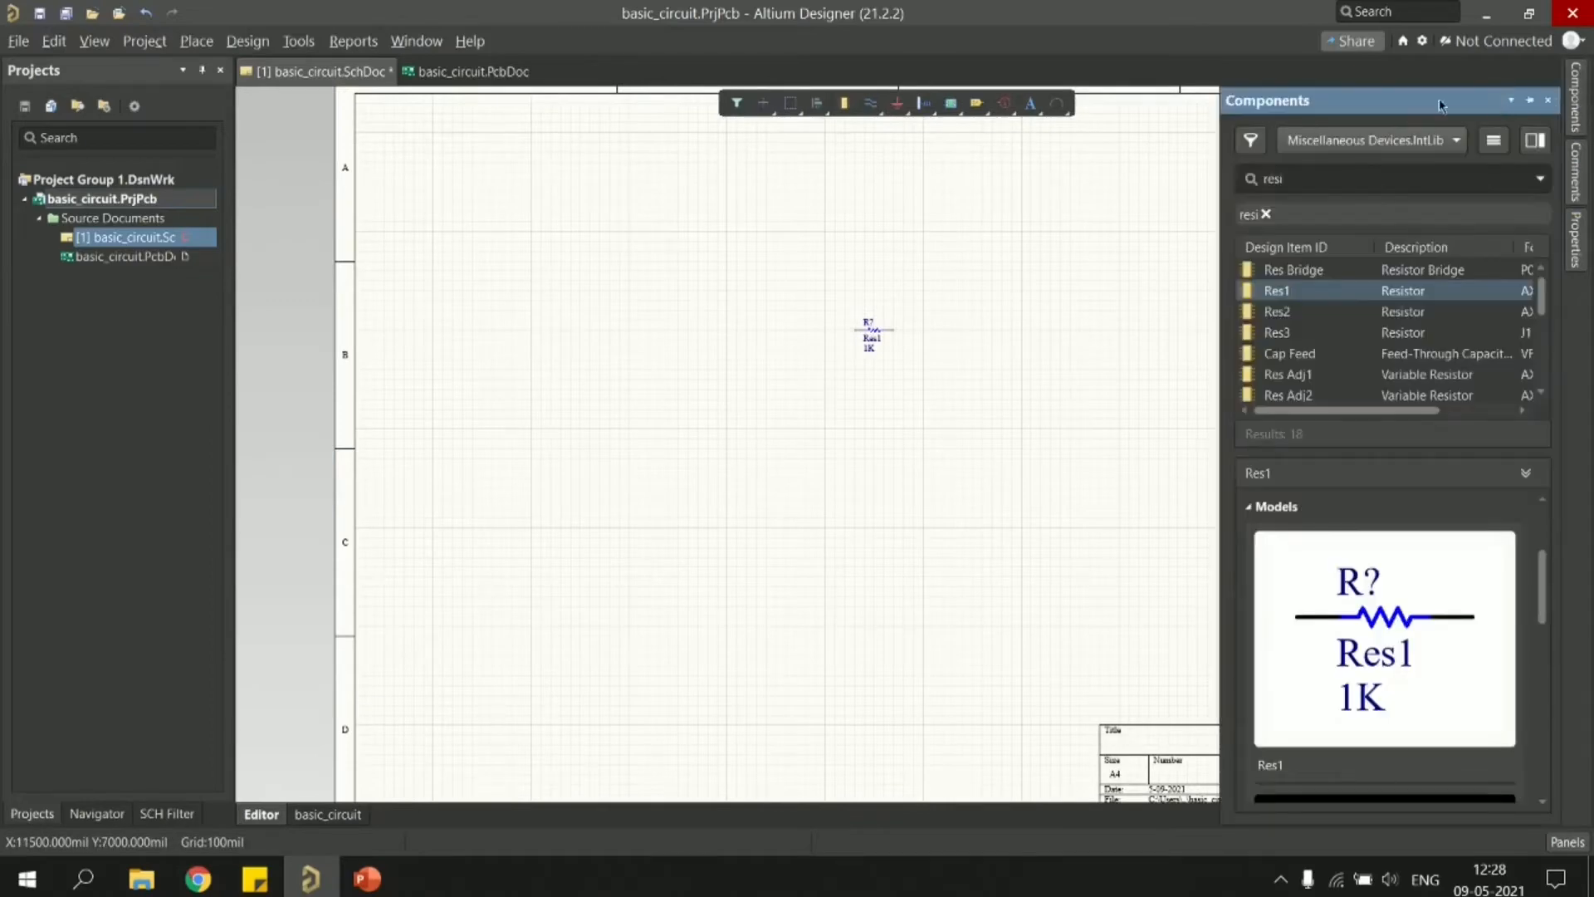
double_click(1409, 178)
key(BackSpace)
text(led)
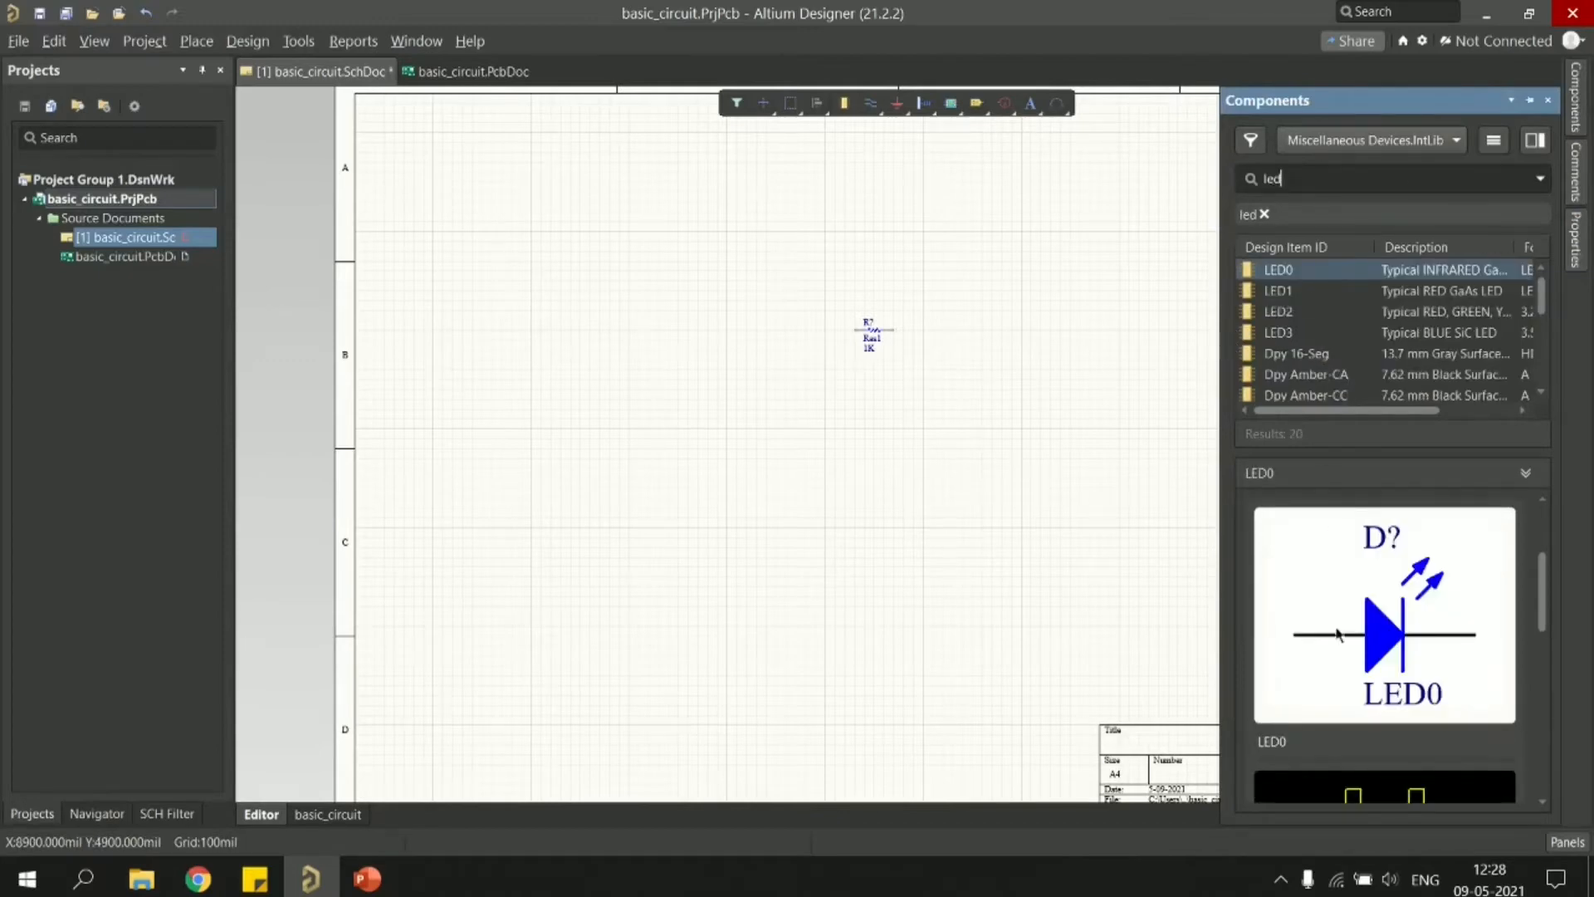
scroll(1337, 634, down, 3)
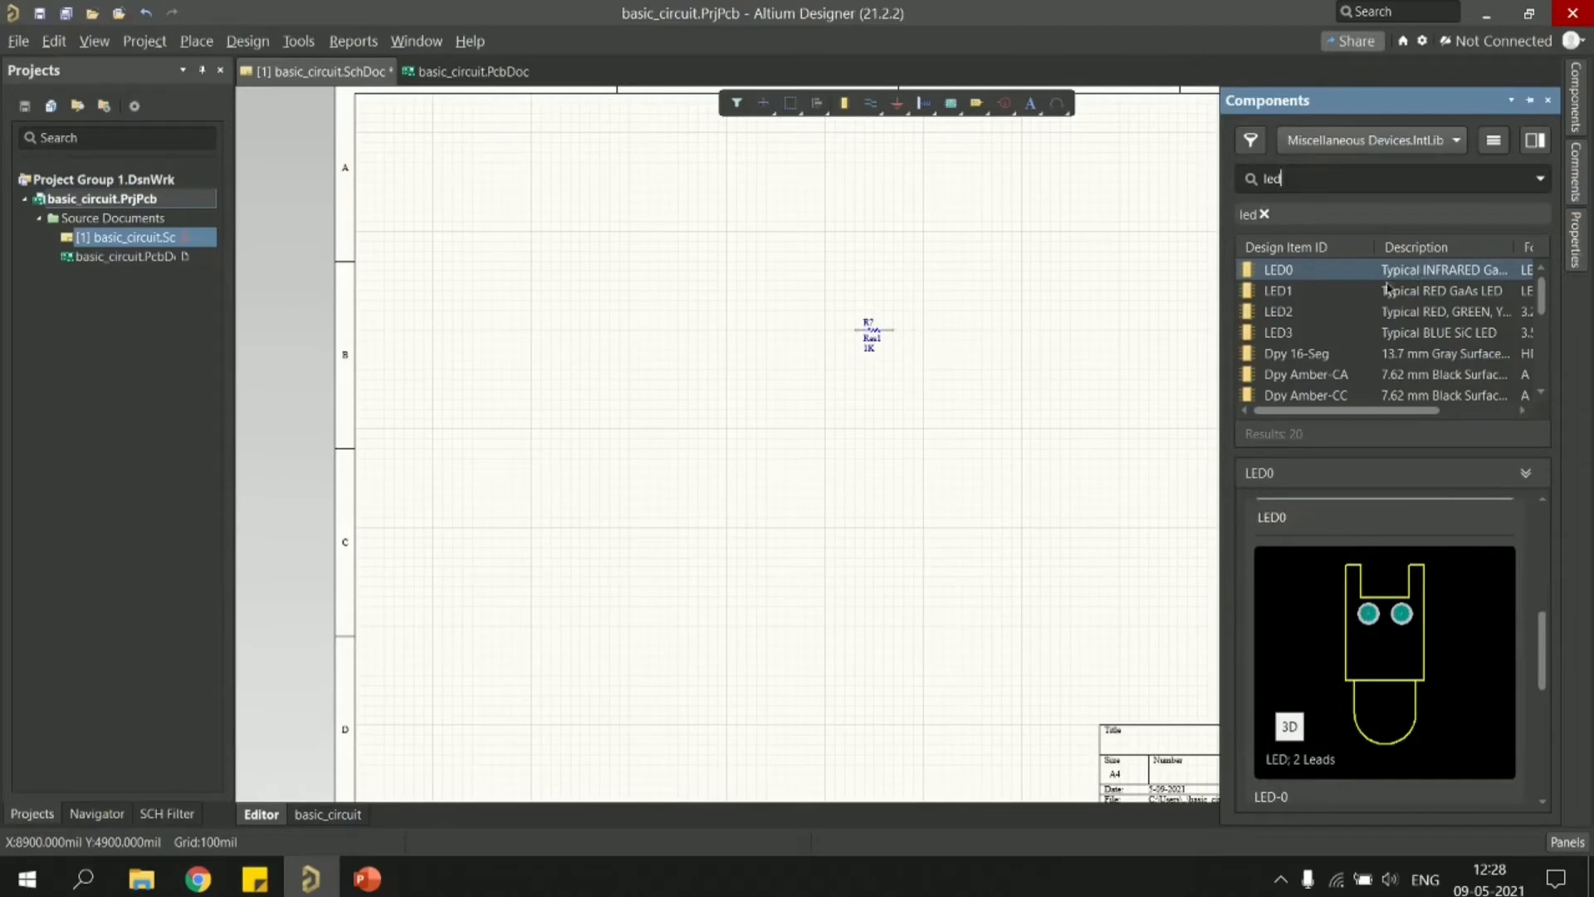
click(1281, 296)
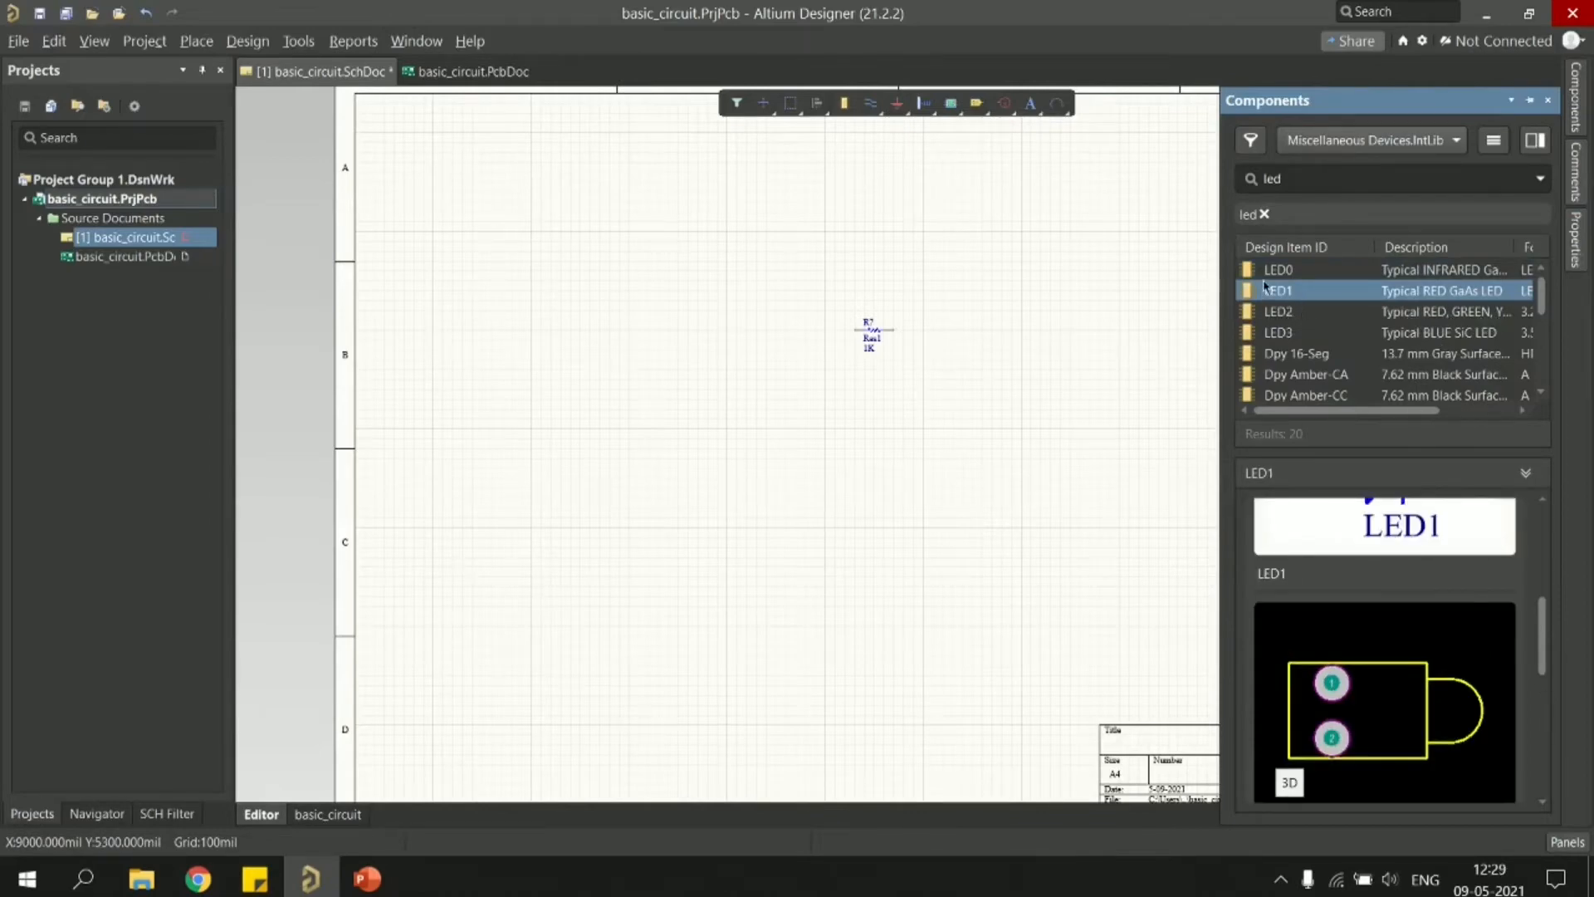
drag(1275, 290, 966, 426)
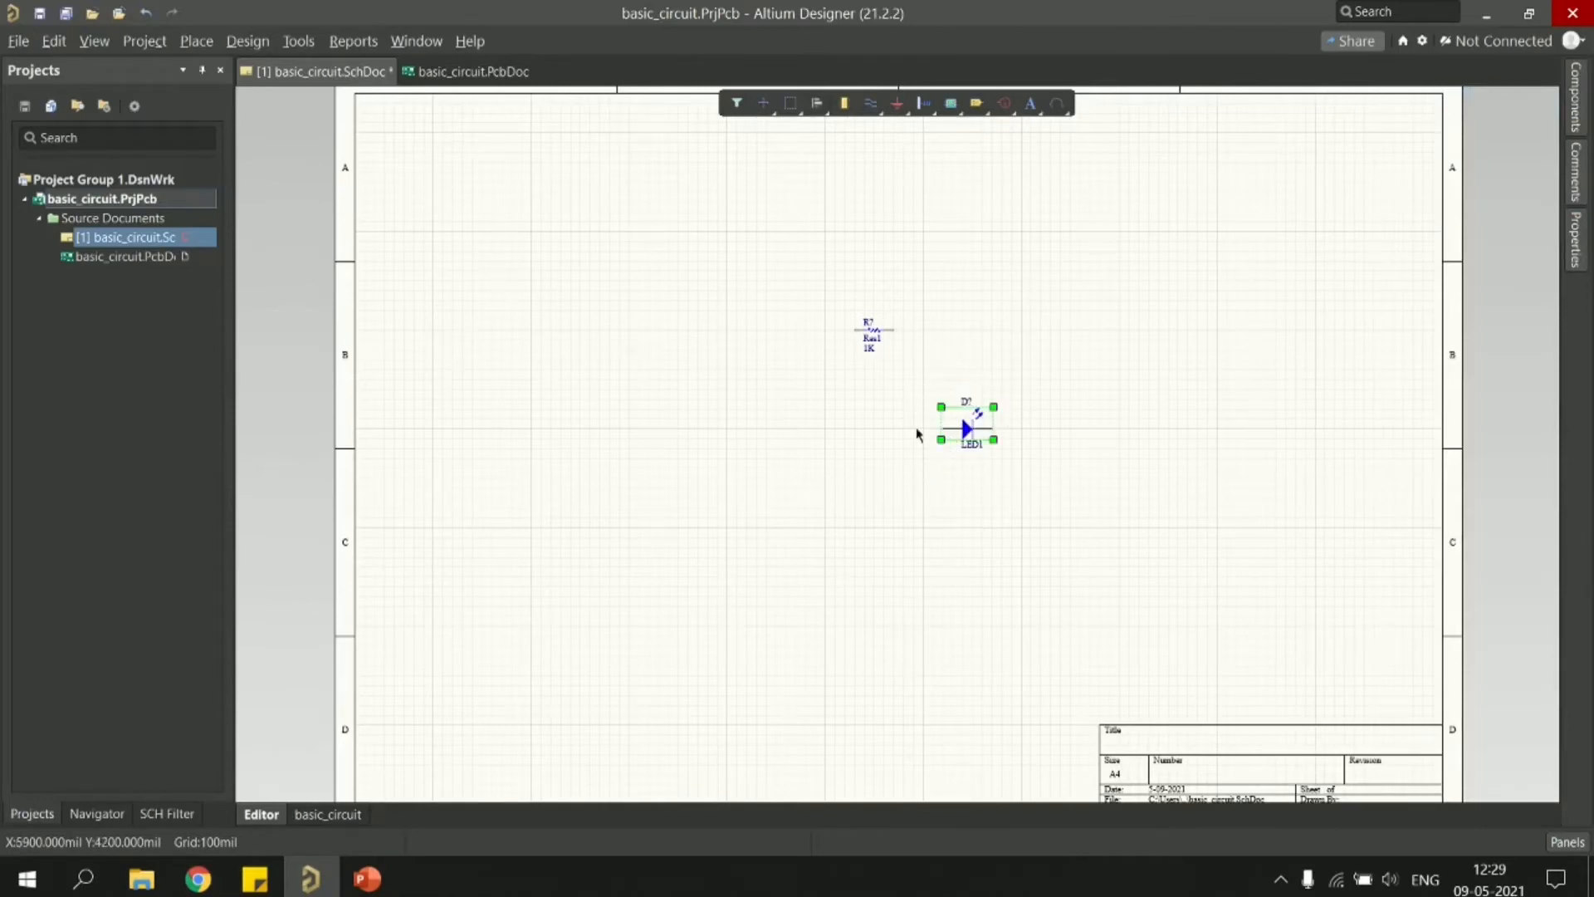
click(1062, 488)
- Rotate LED1 to stand vertically with its cathode downward and move it close to the resistor's right end
click(956, 419)
key(space)
key(space)
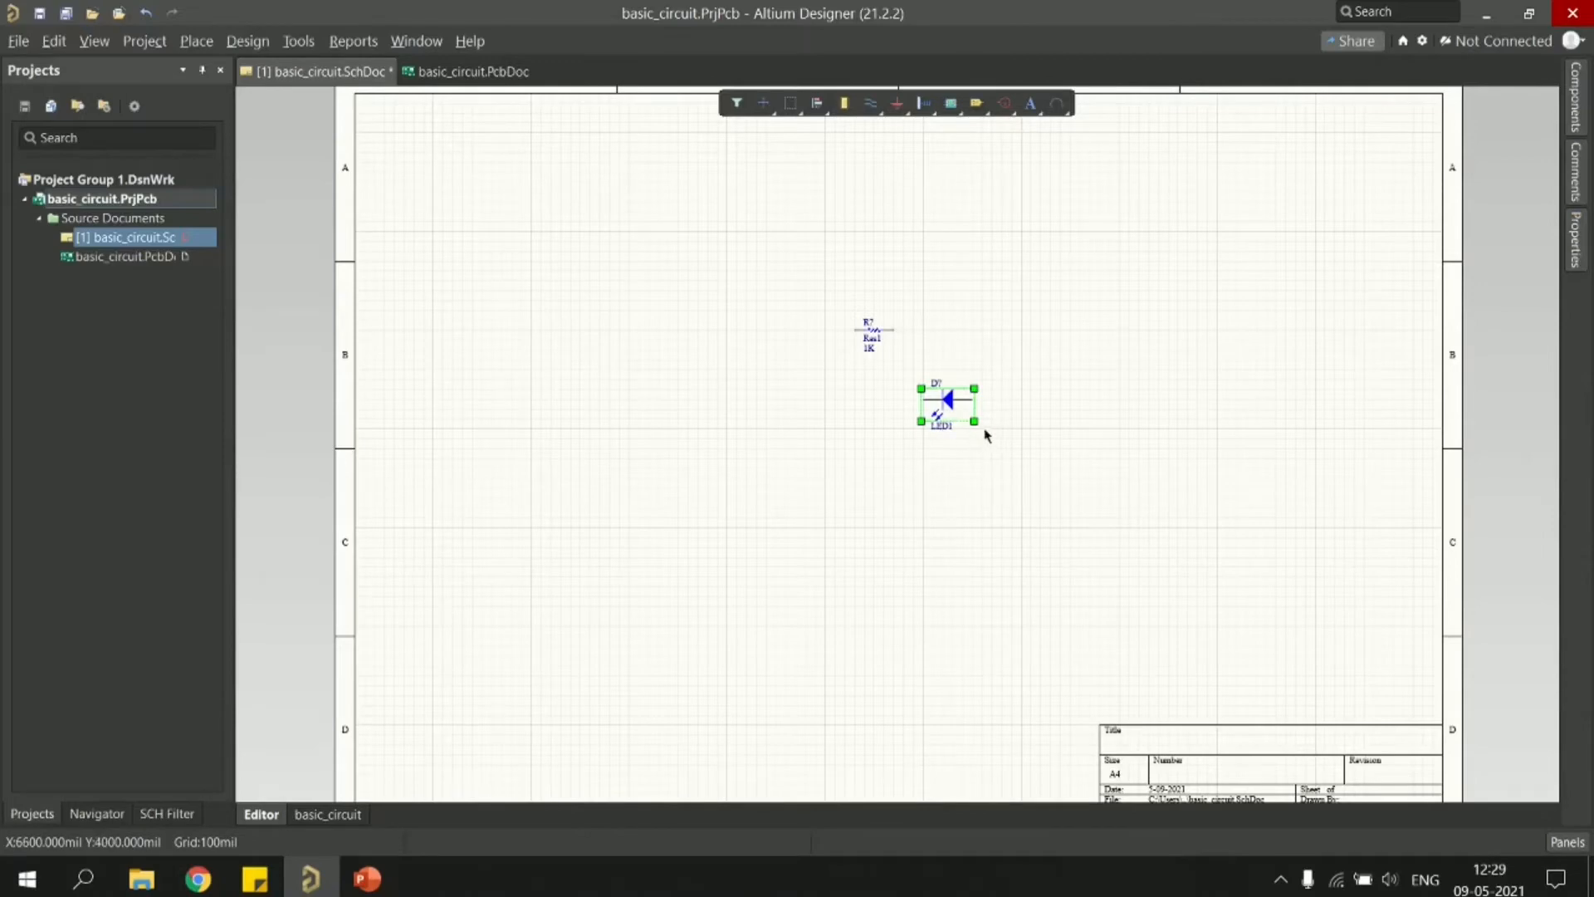
key(space)
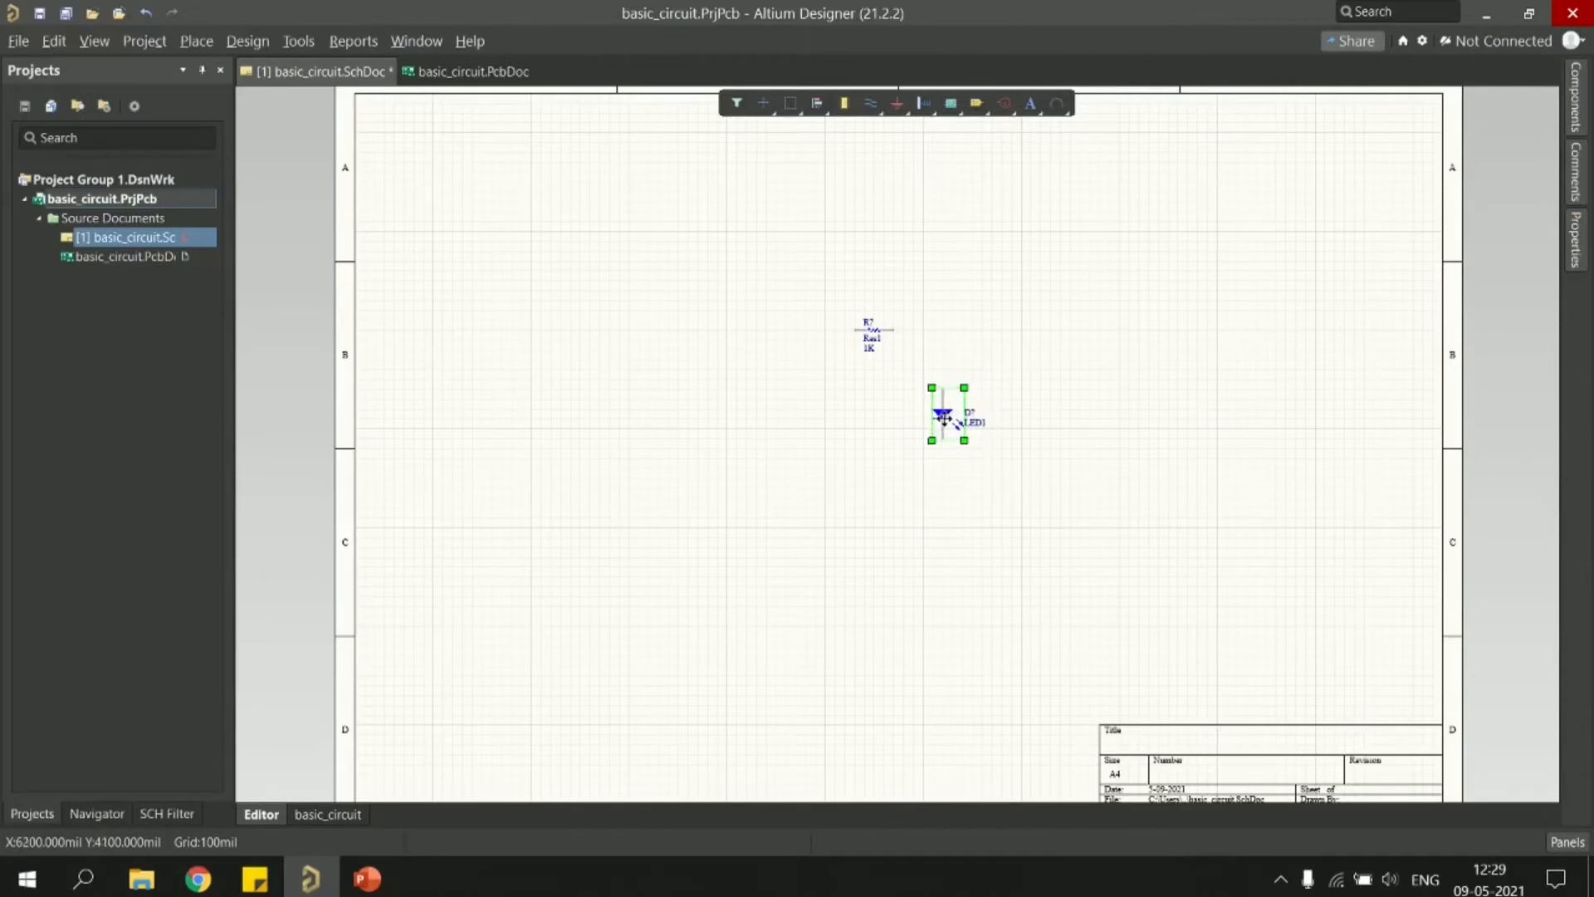
drag(943, 415, 970, 380)
key(ctrl+z)
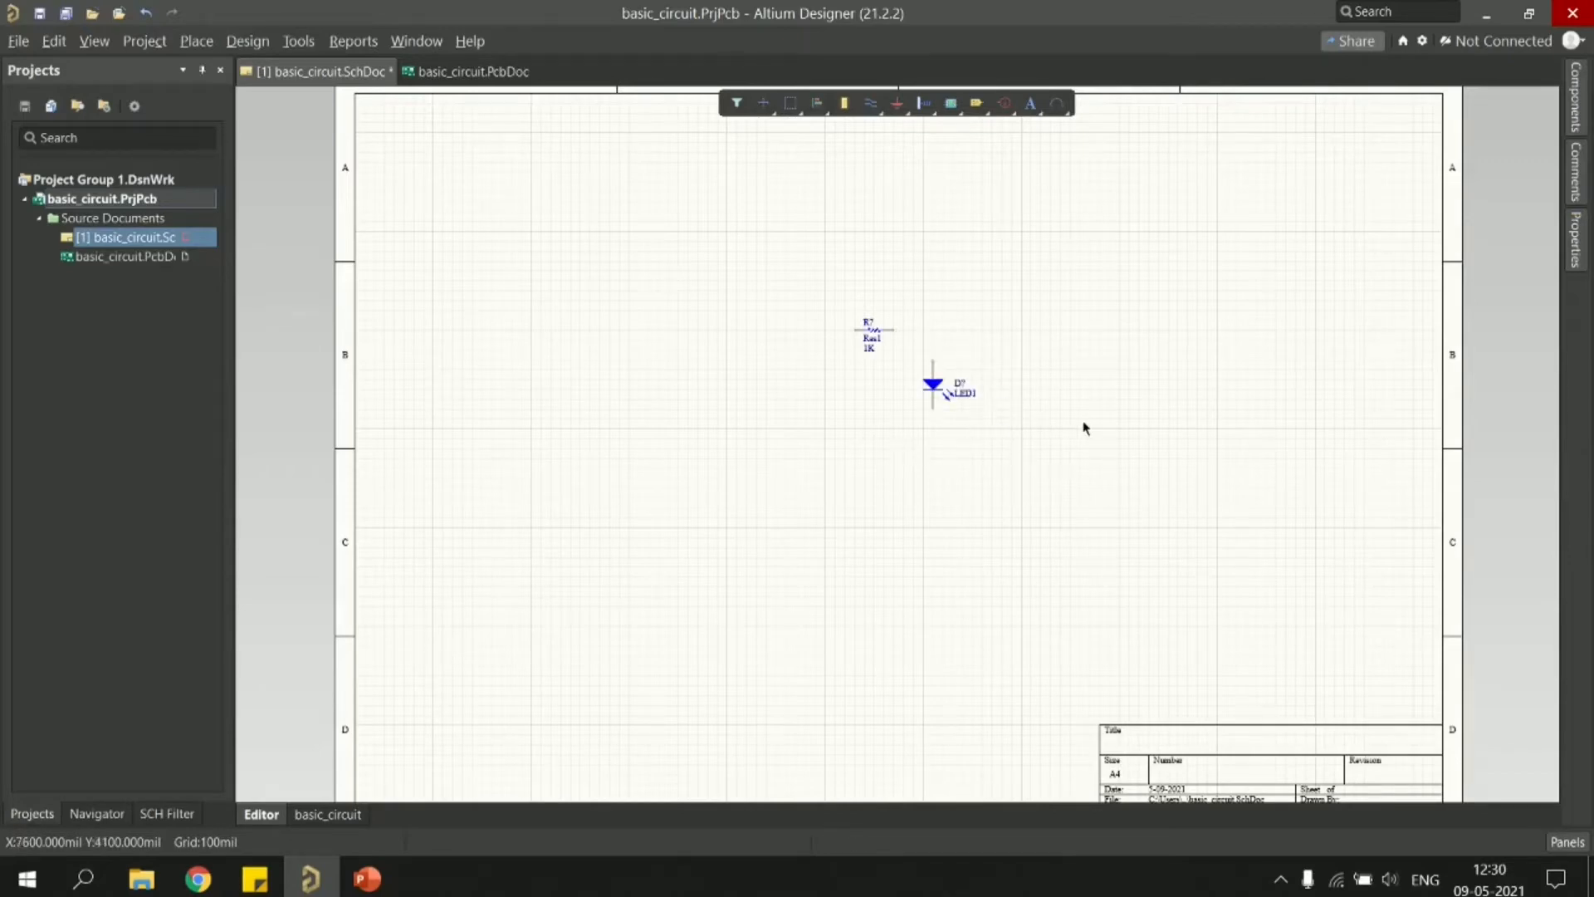
- Search the component library for "batt", check the Battery footprint, and place the Battery below and to the left of the resistor
click(1575, 98)
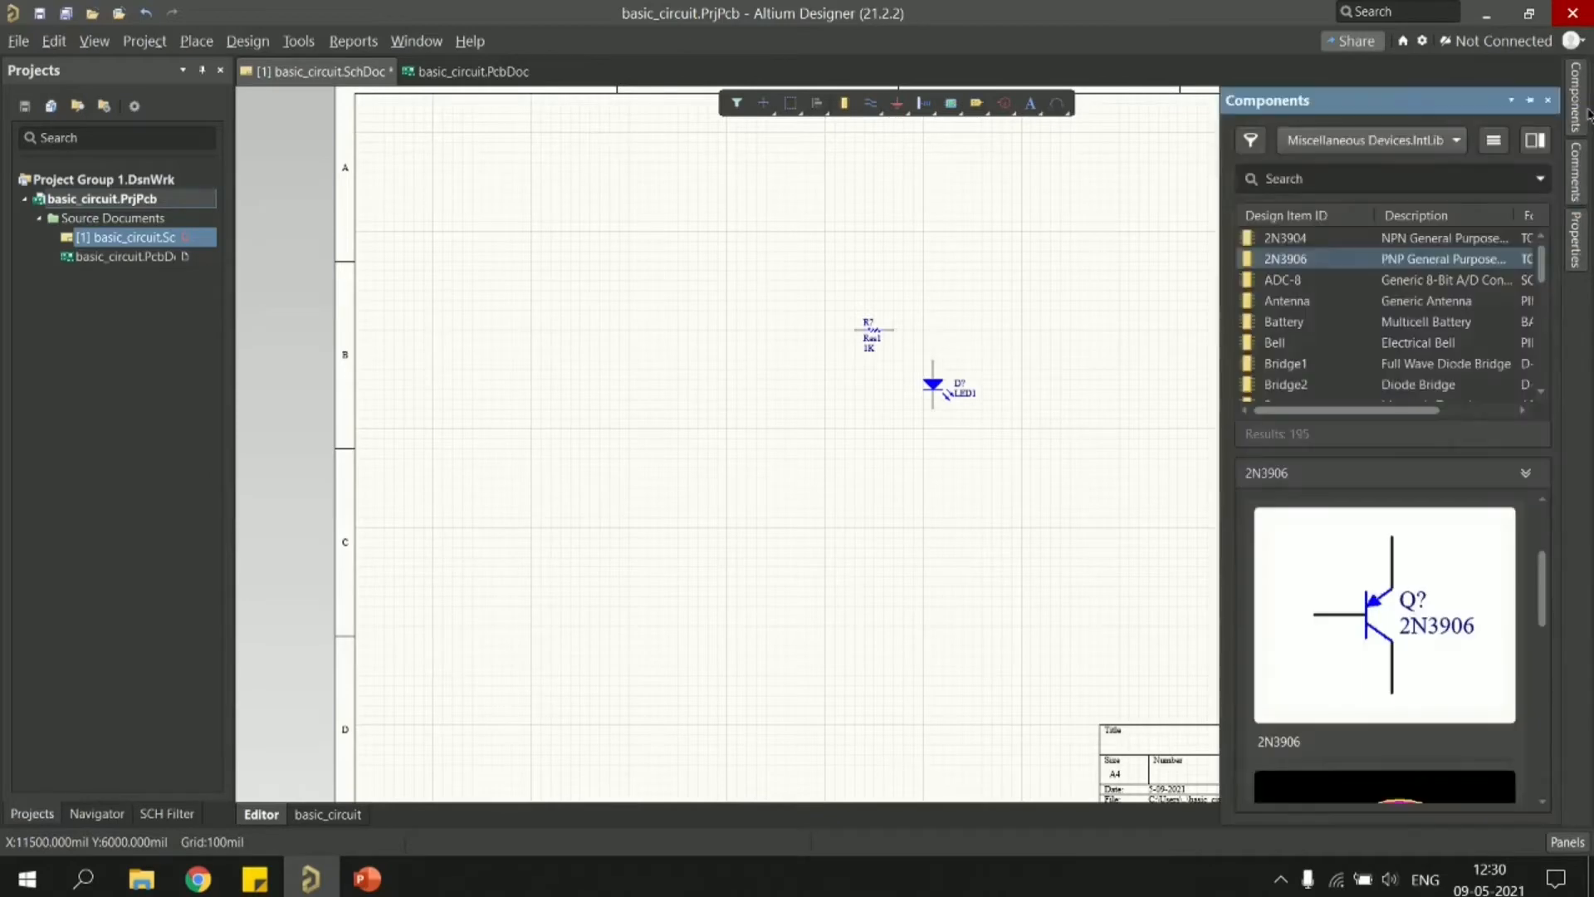
click(1381, 174)
text(batt)
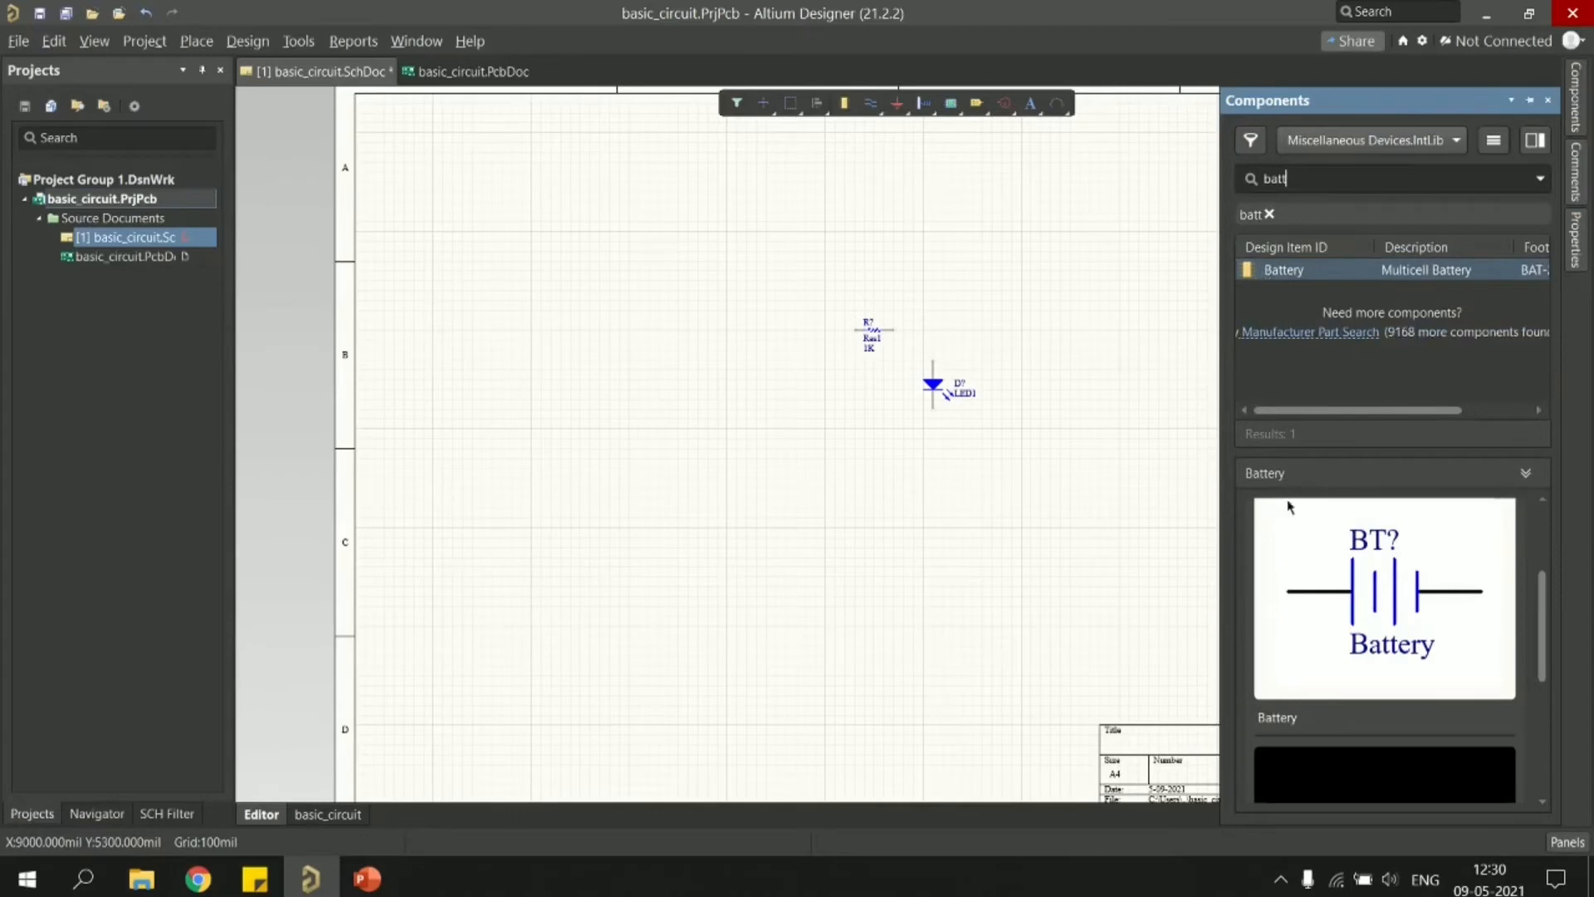
scroll(1451, 622, up, 1)
scroll(1411, 656, down, 4)
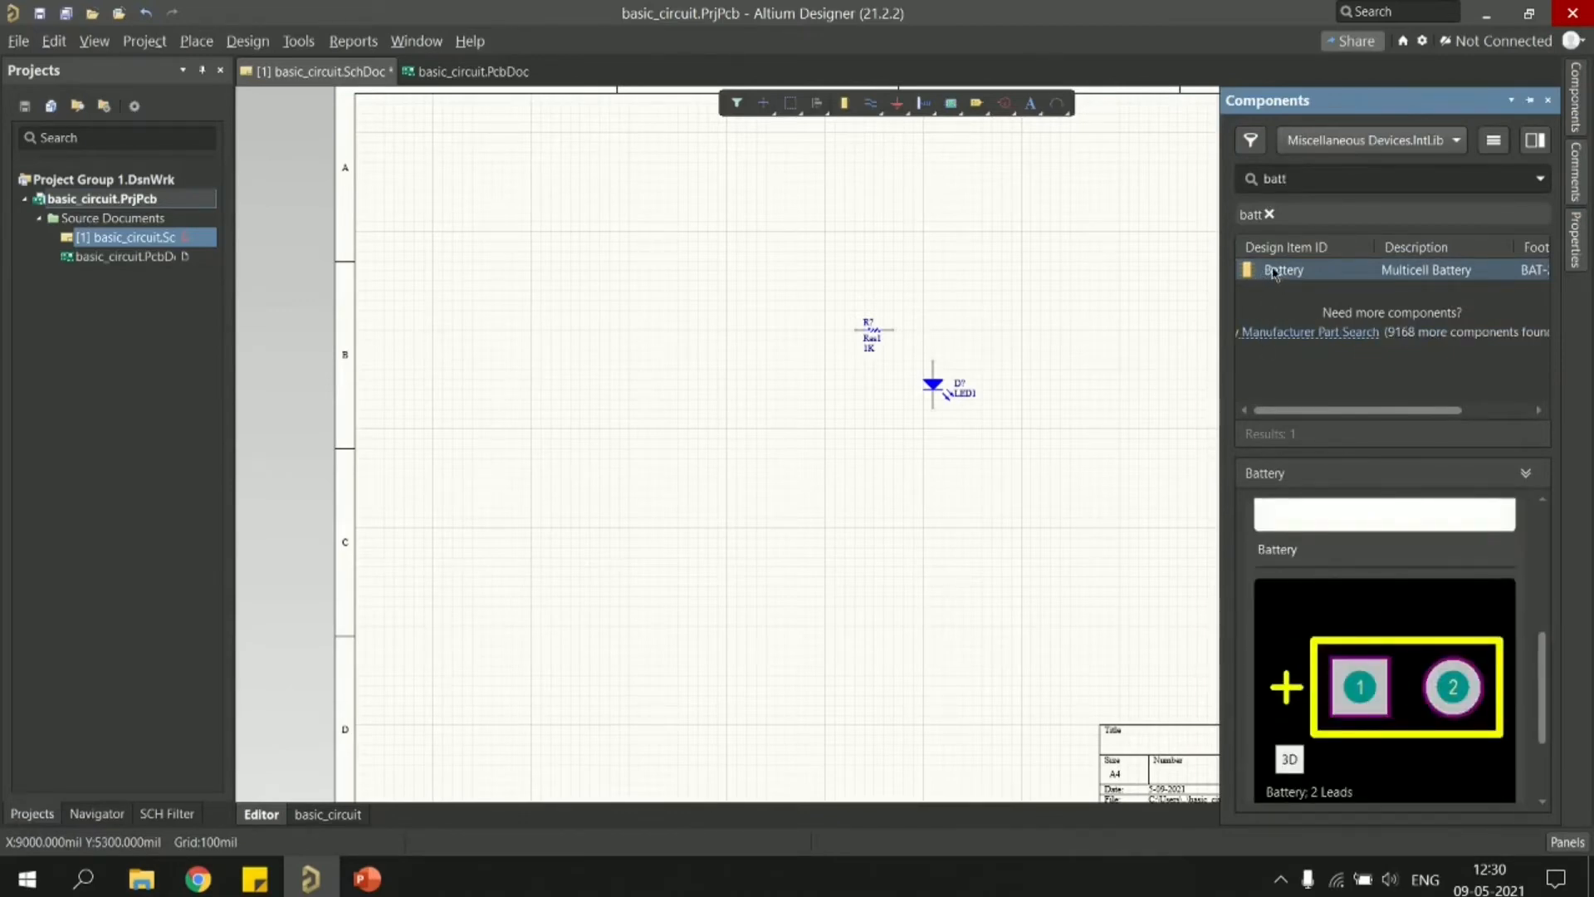
drag(1274, 272, 768, 409)
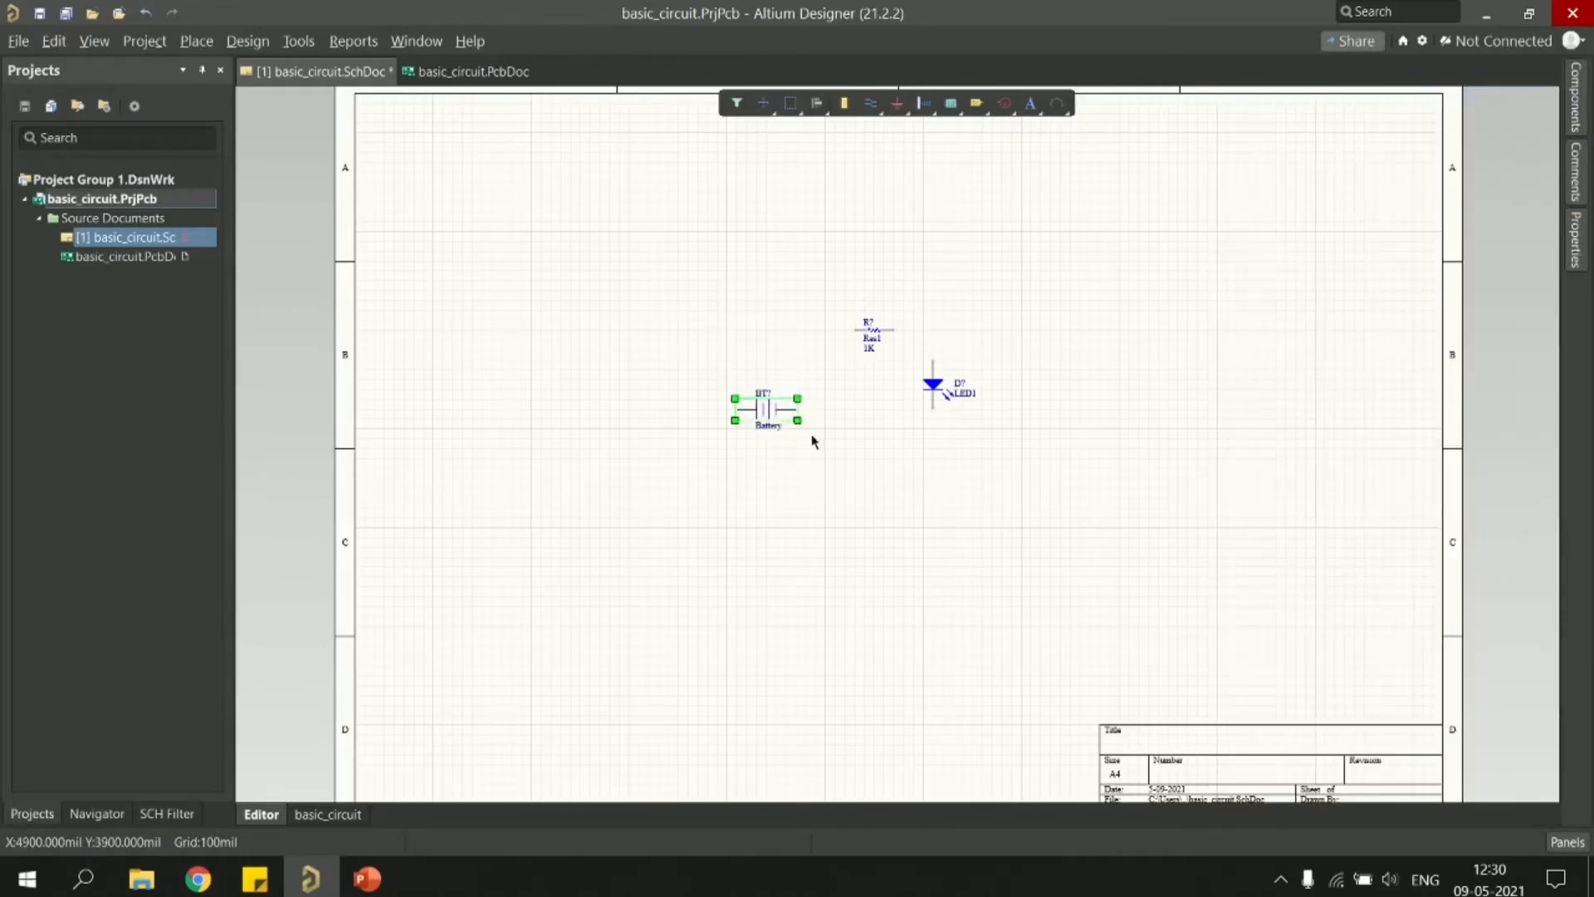
- Rotate the battery to stand vertically with its positive terminal up and move it level with the LED, left of the resistor
key(space)
key(space)
key(space)
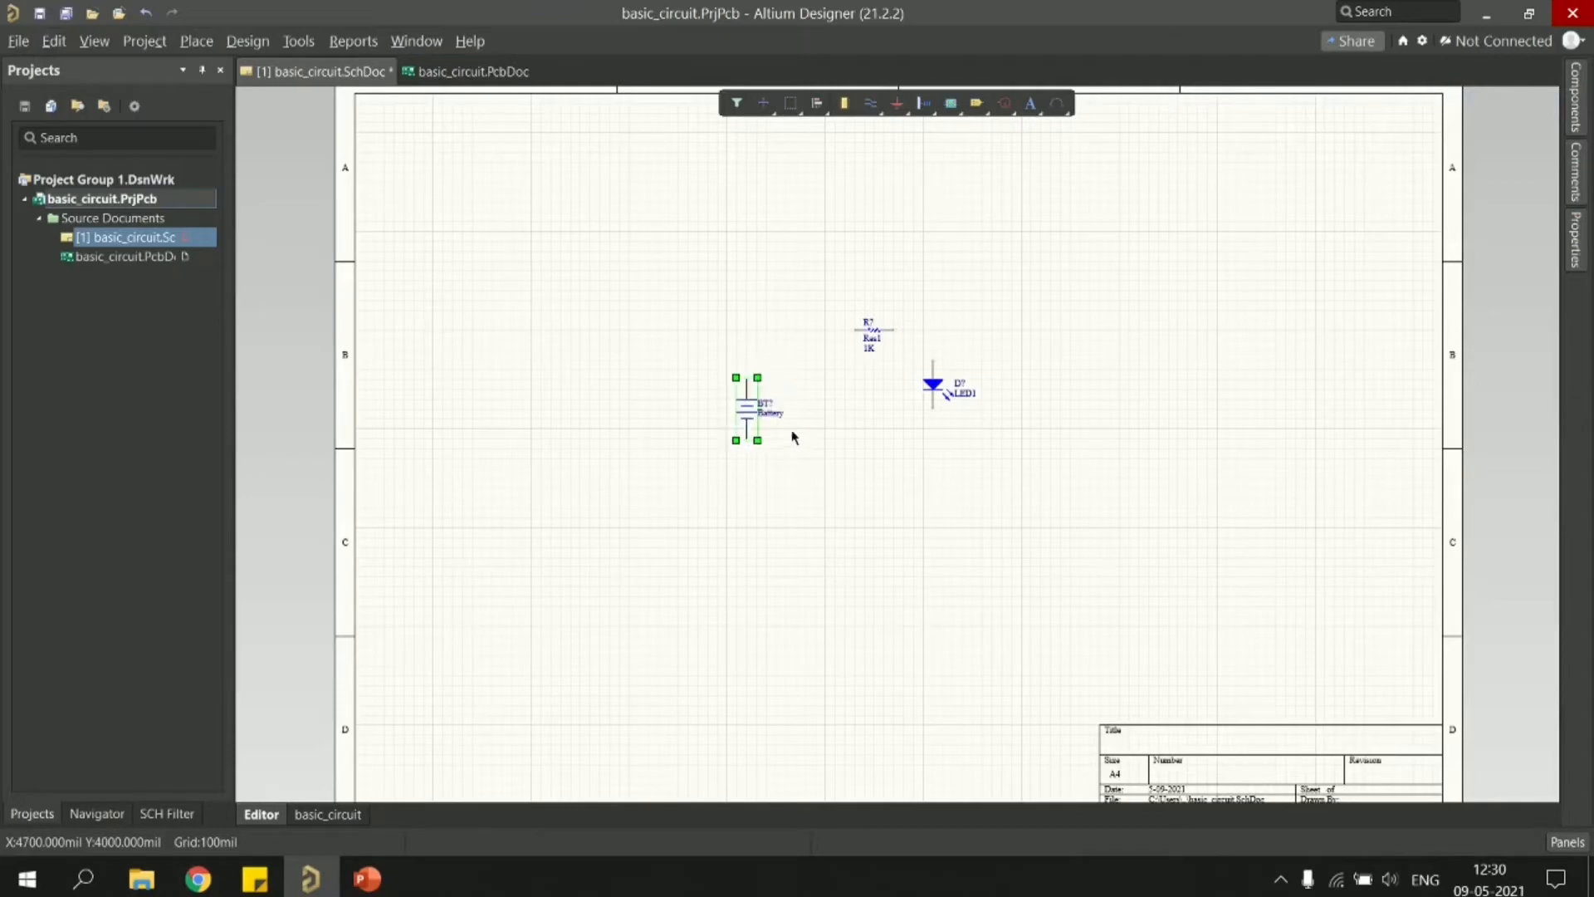
drag(751, 407, 806, 365)
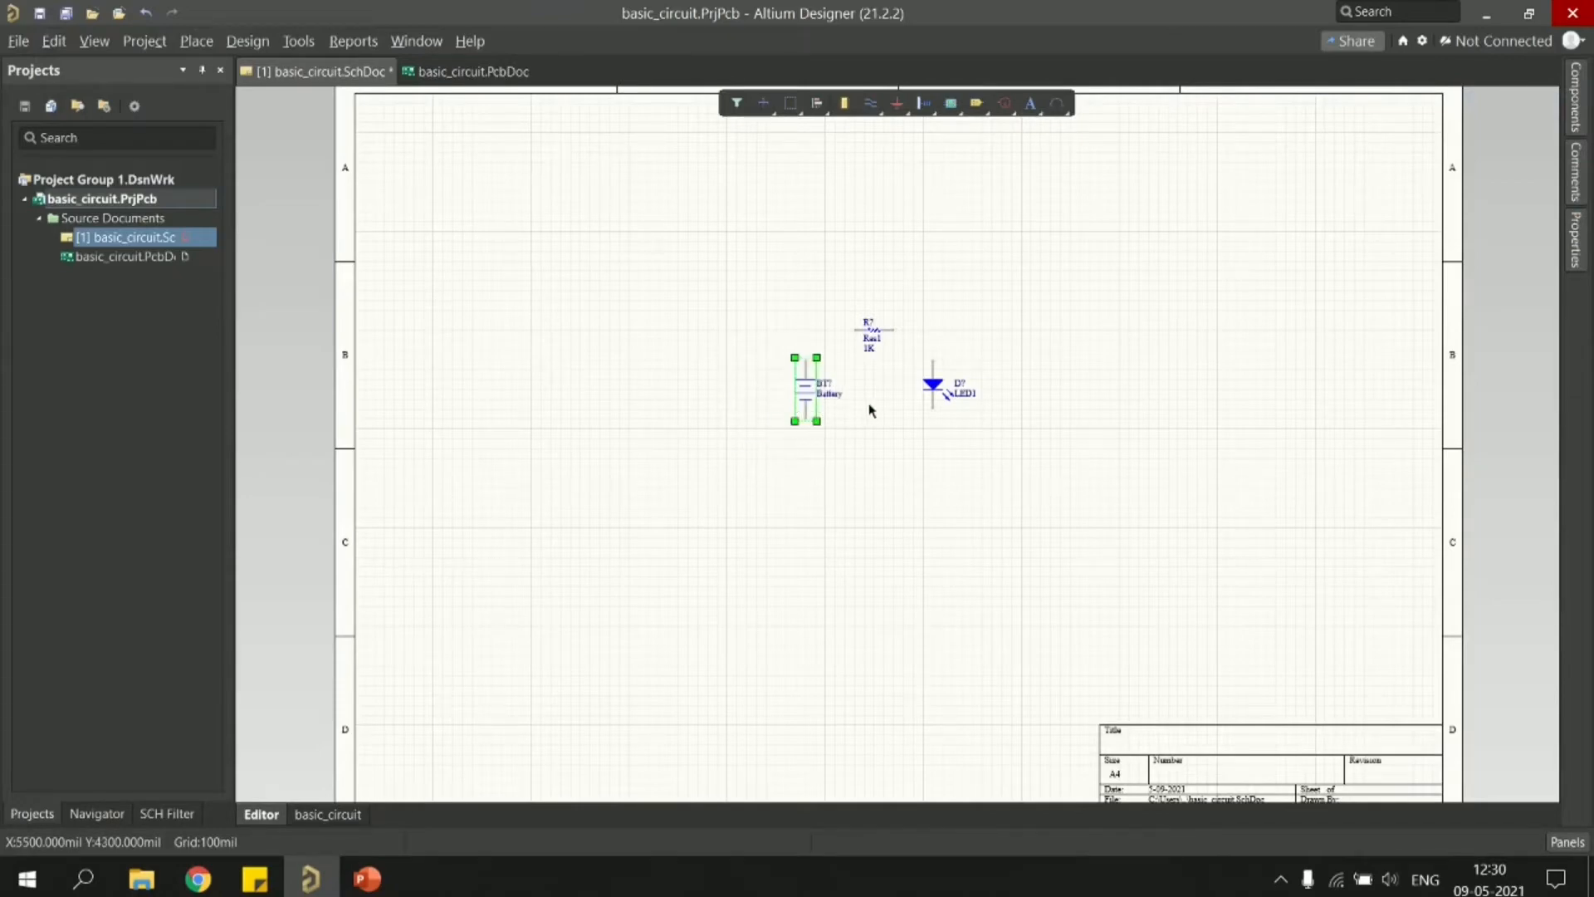
click(882, 424)
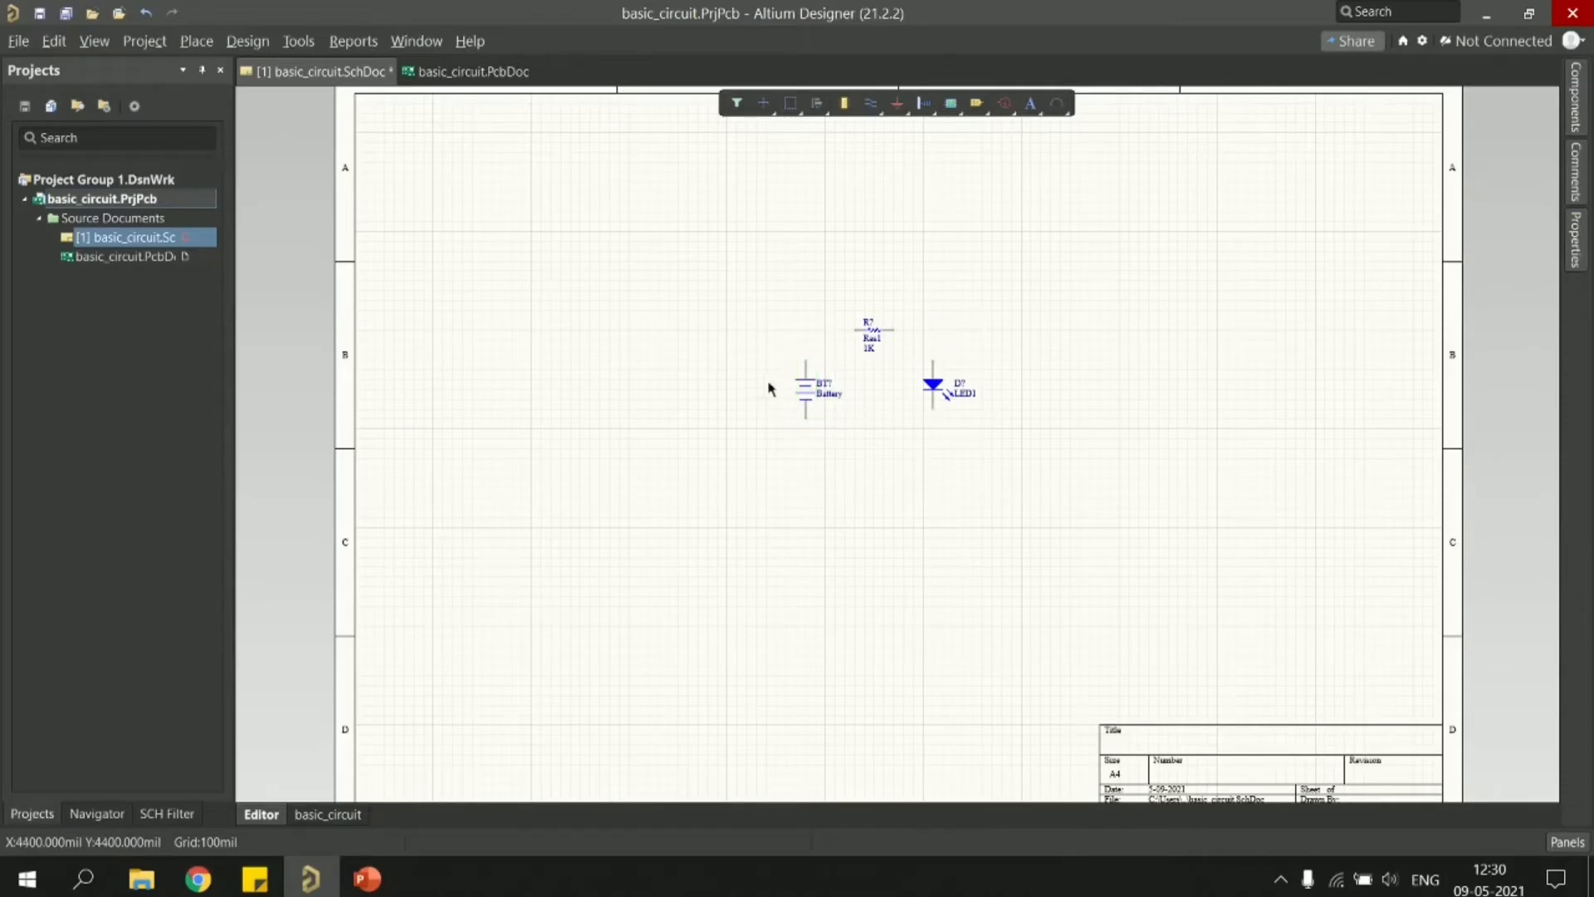
- Wire the battery's upper terminal to the left pin of the resistor with a right-angled wire
click(869, 105)
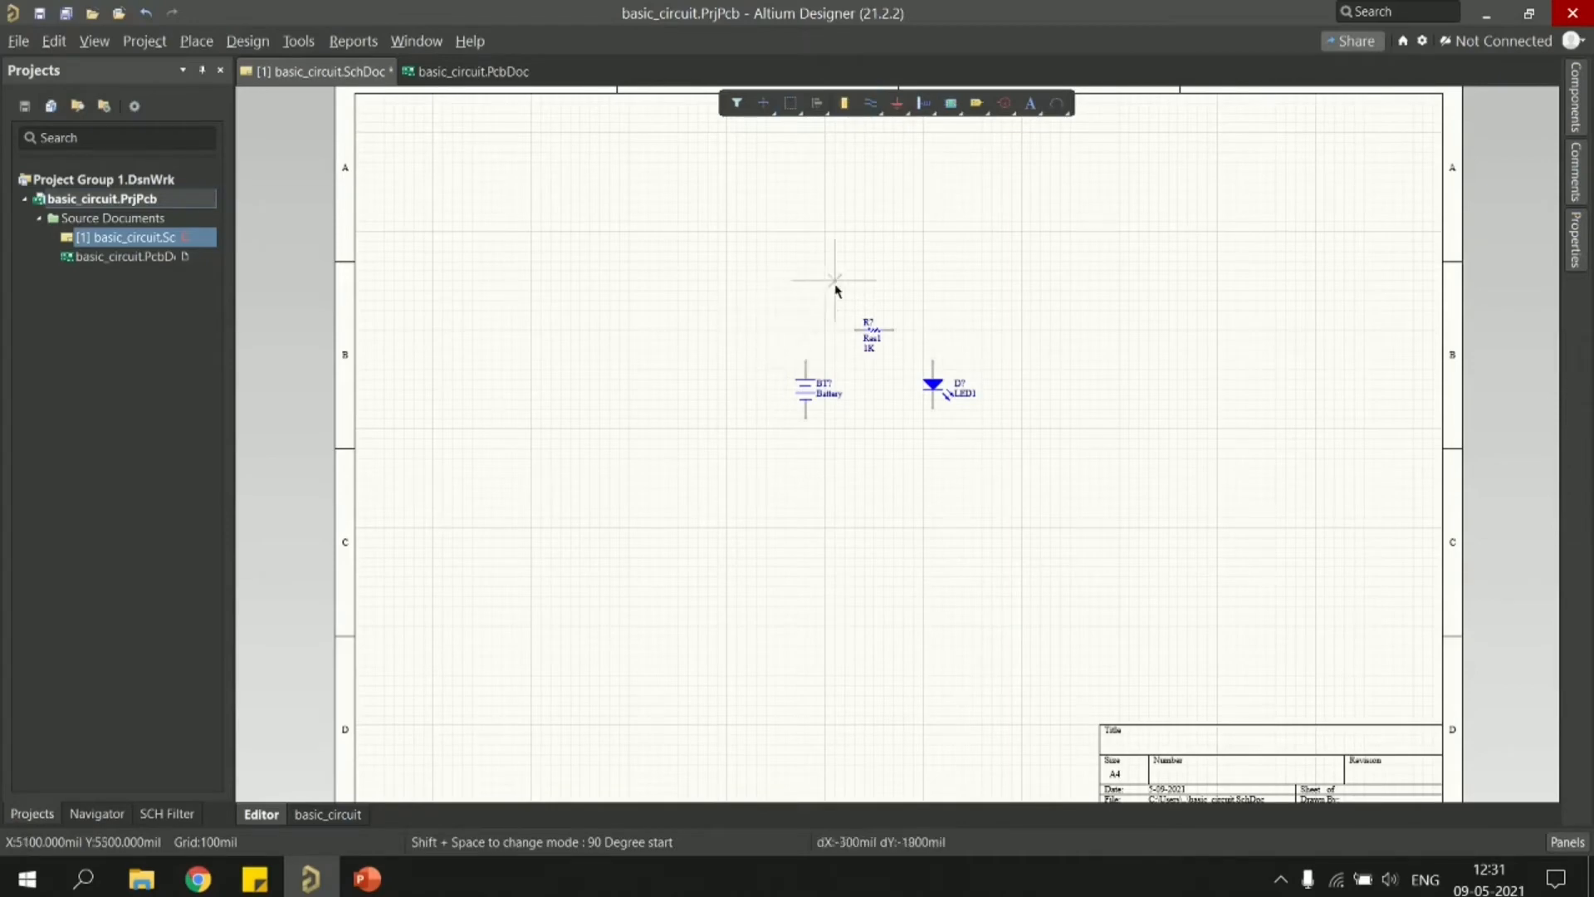
key(Escape)
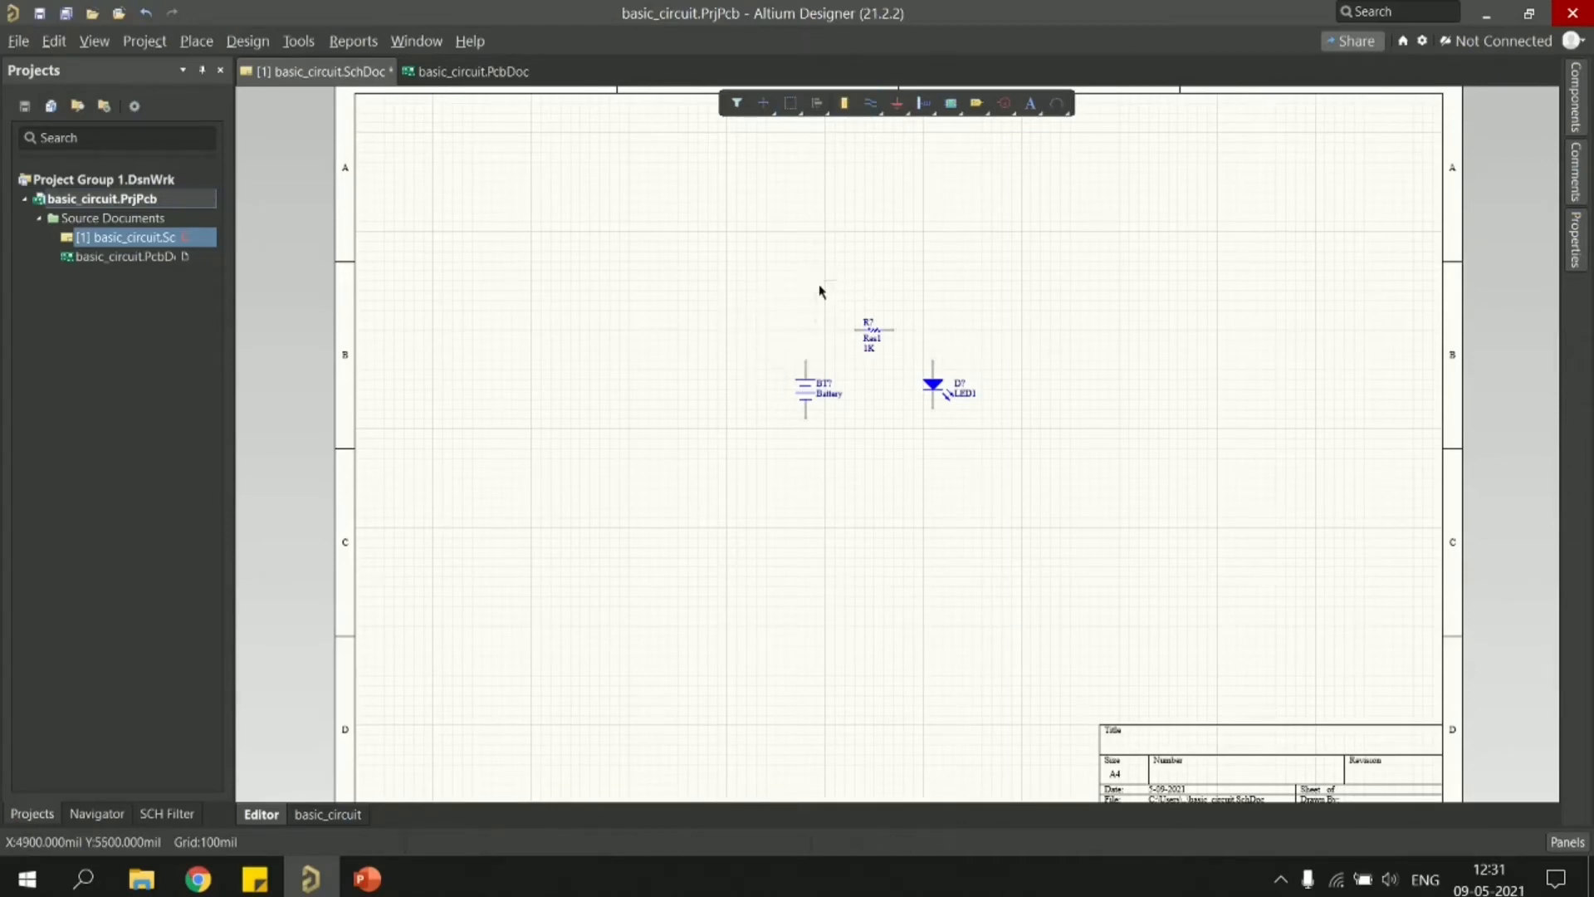
key(ctrl+w)
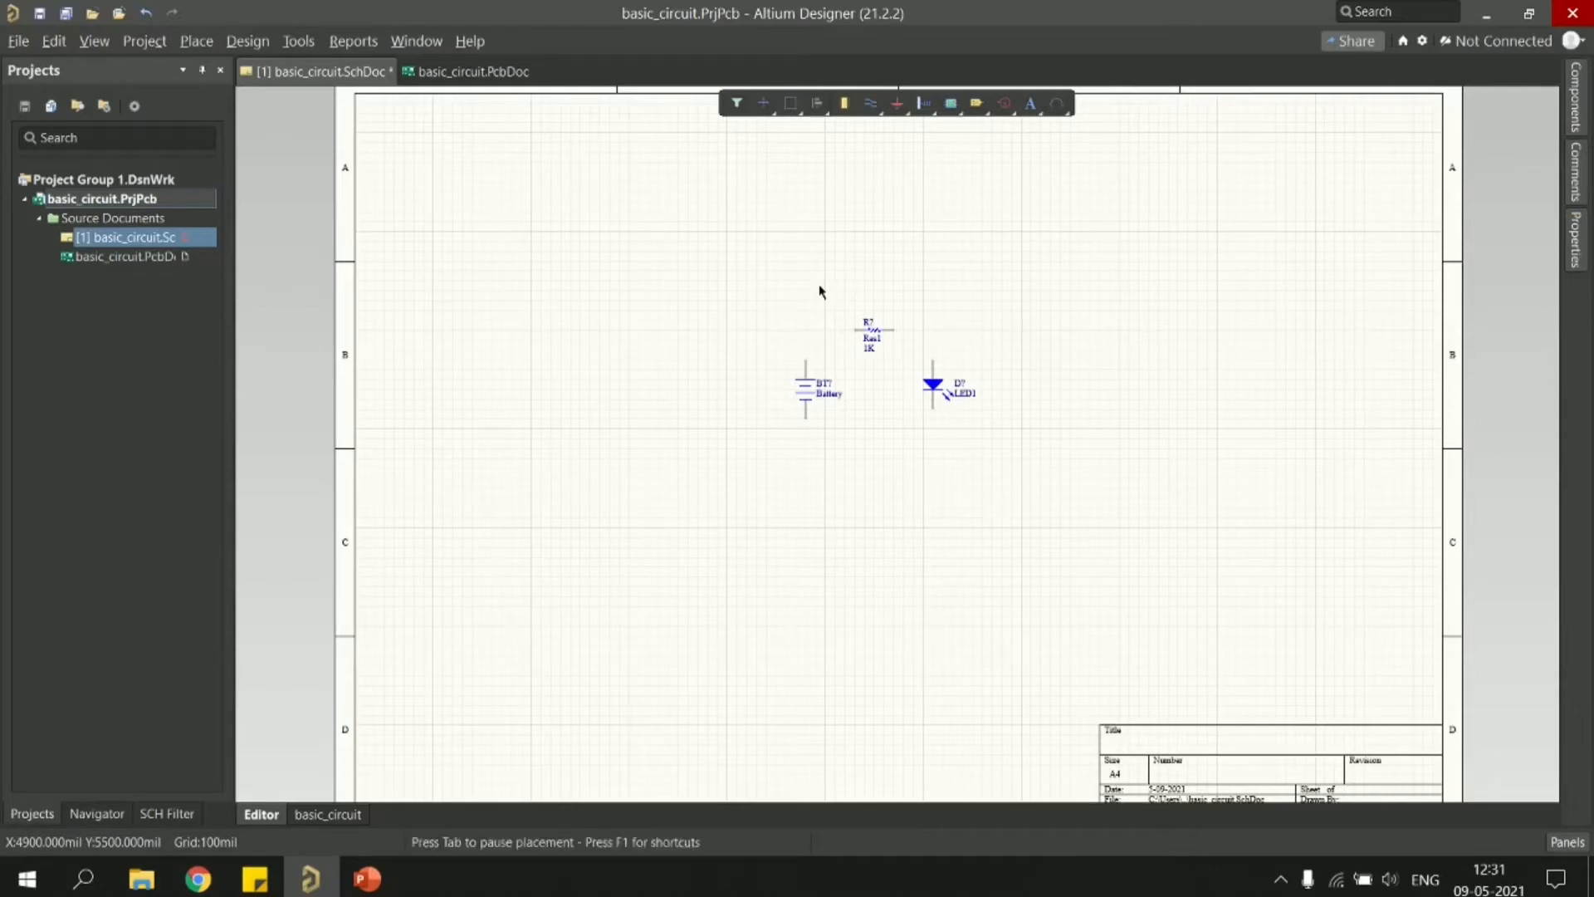
click(819, 292)
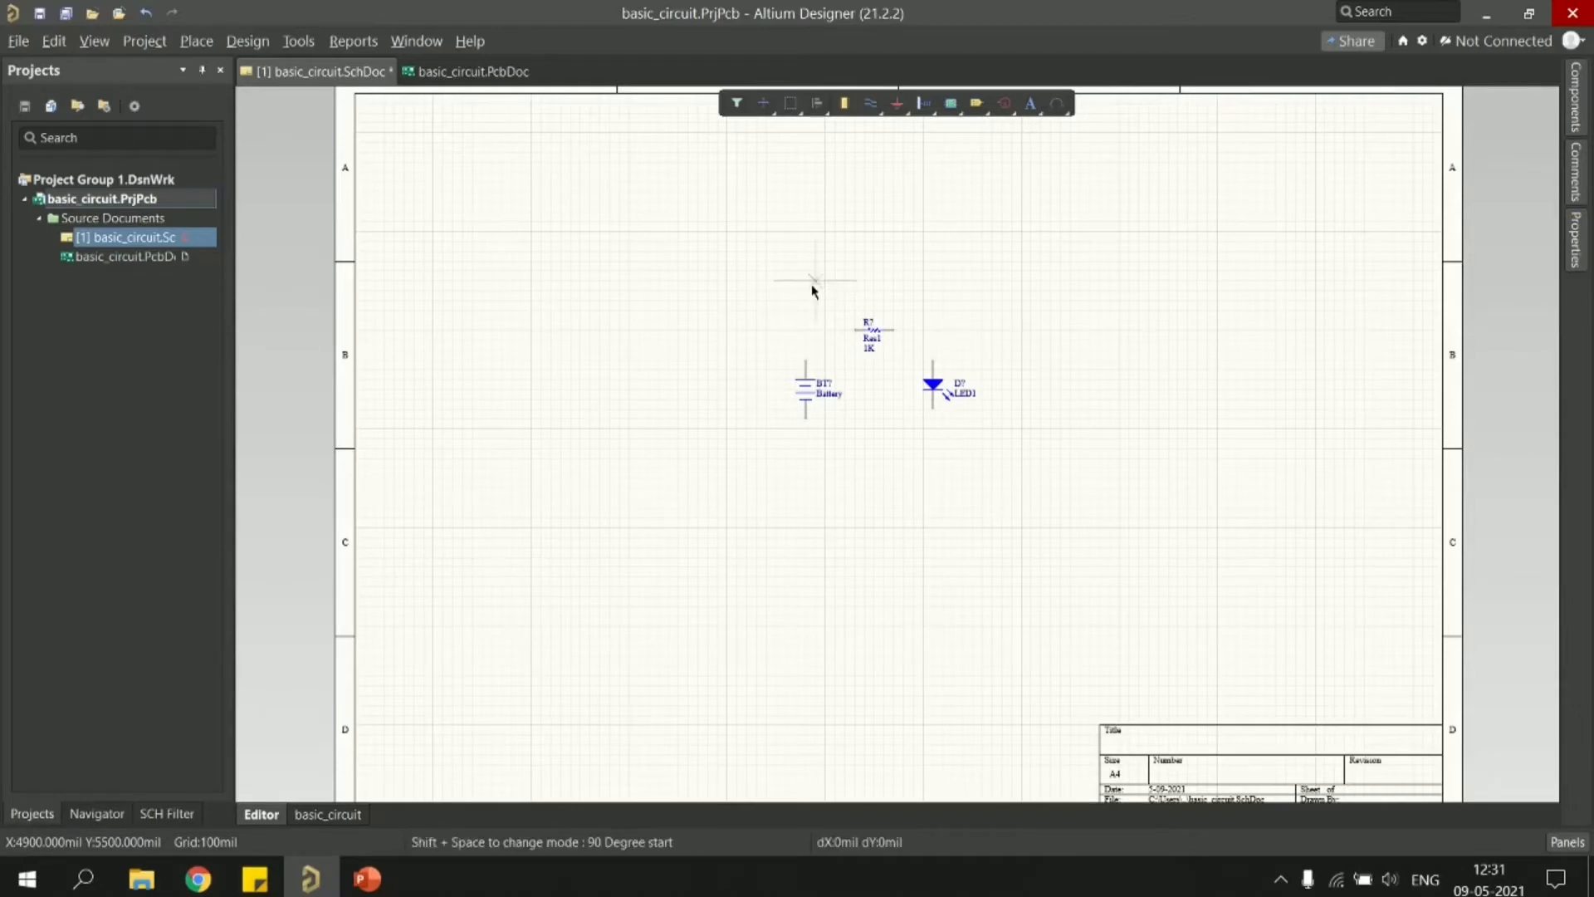
click(805, 363)
ctrl+scroll(802, 366, up, 2)
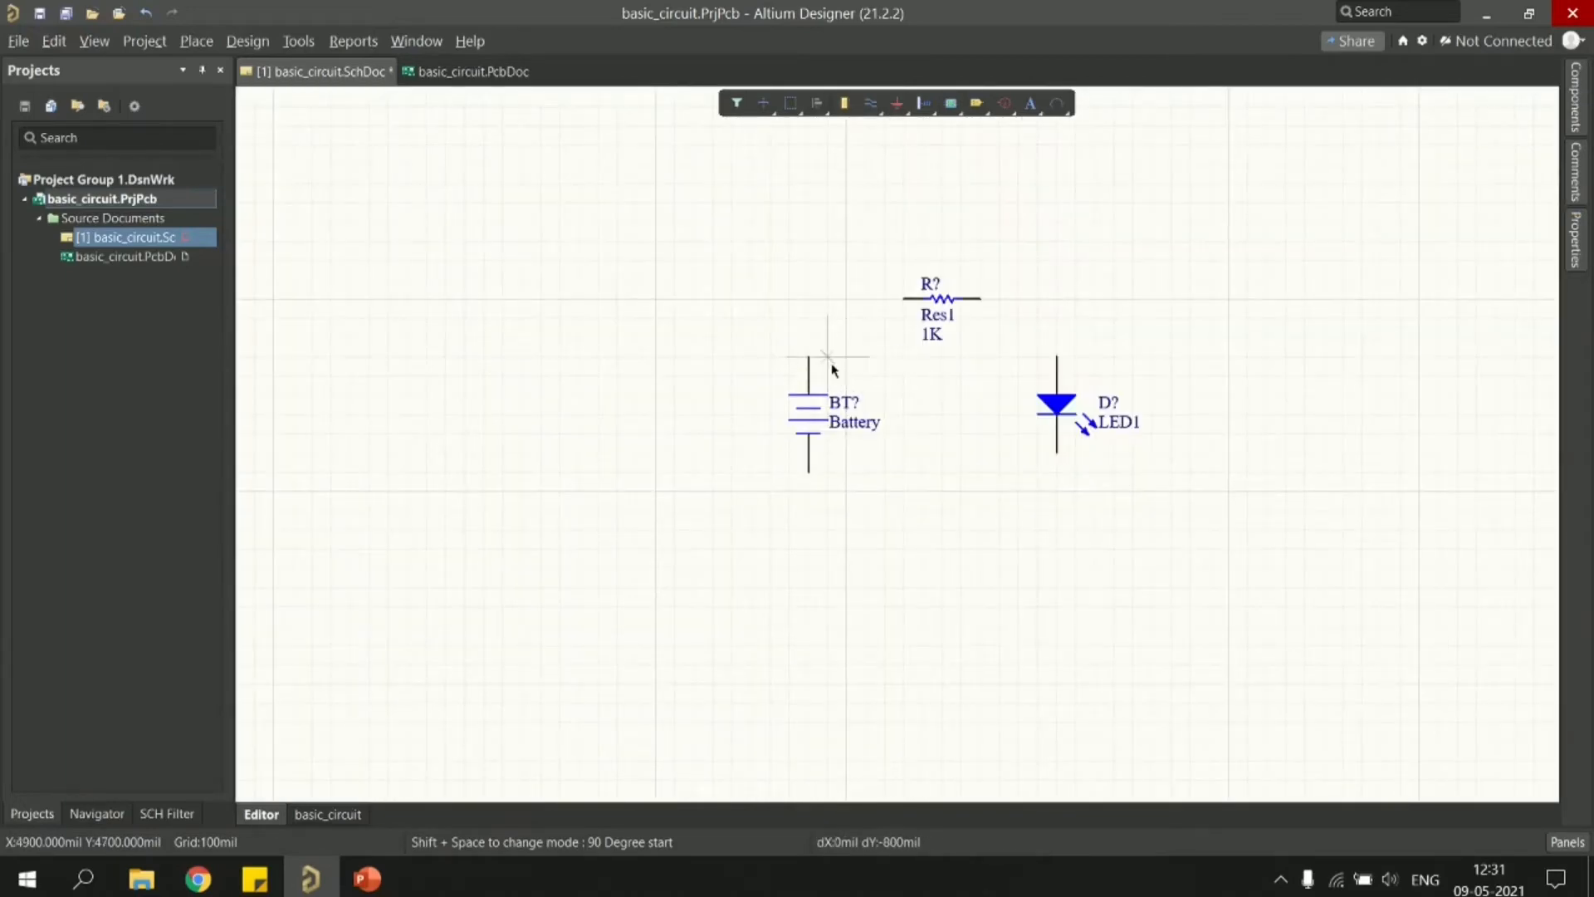
ctrl+scroll(808, 364, up, 2)
ctrl+scroll(807, 363, down, 2)
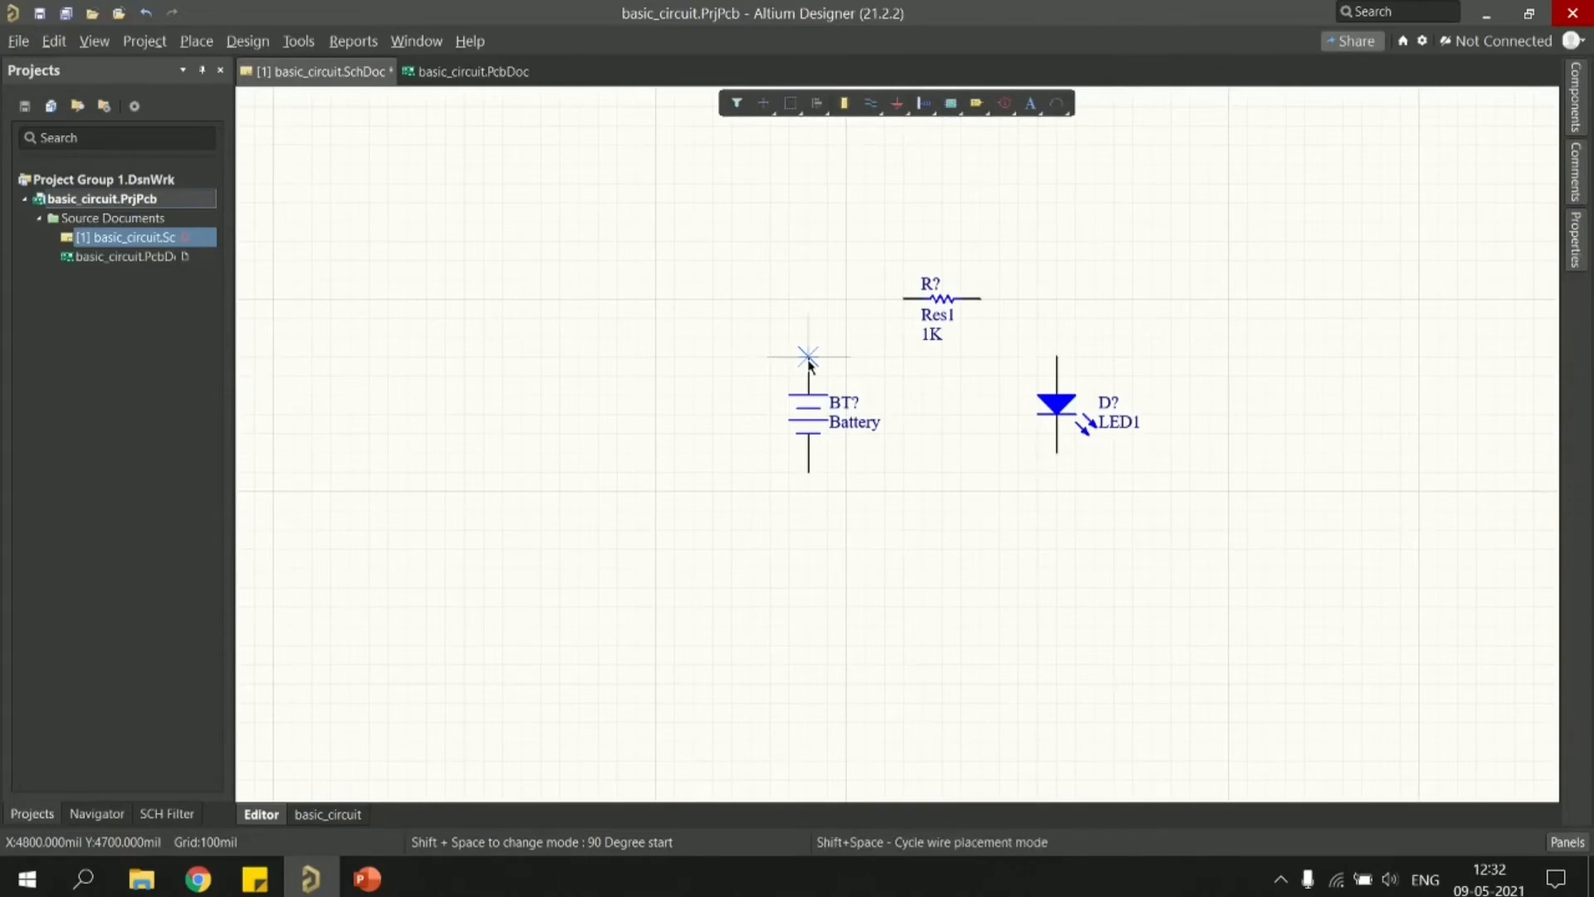
right_drag(807, 362, 658, 415)
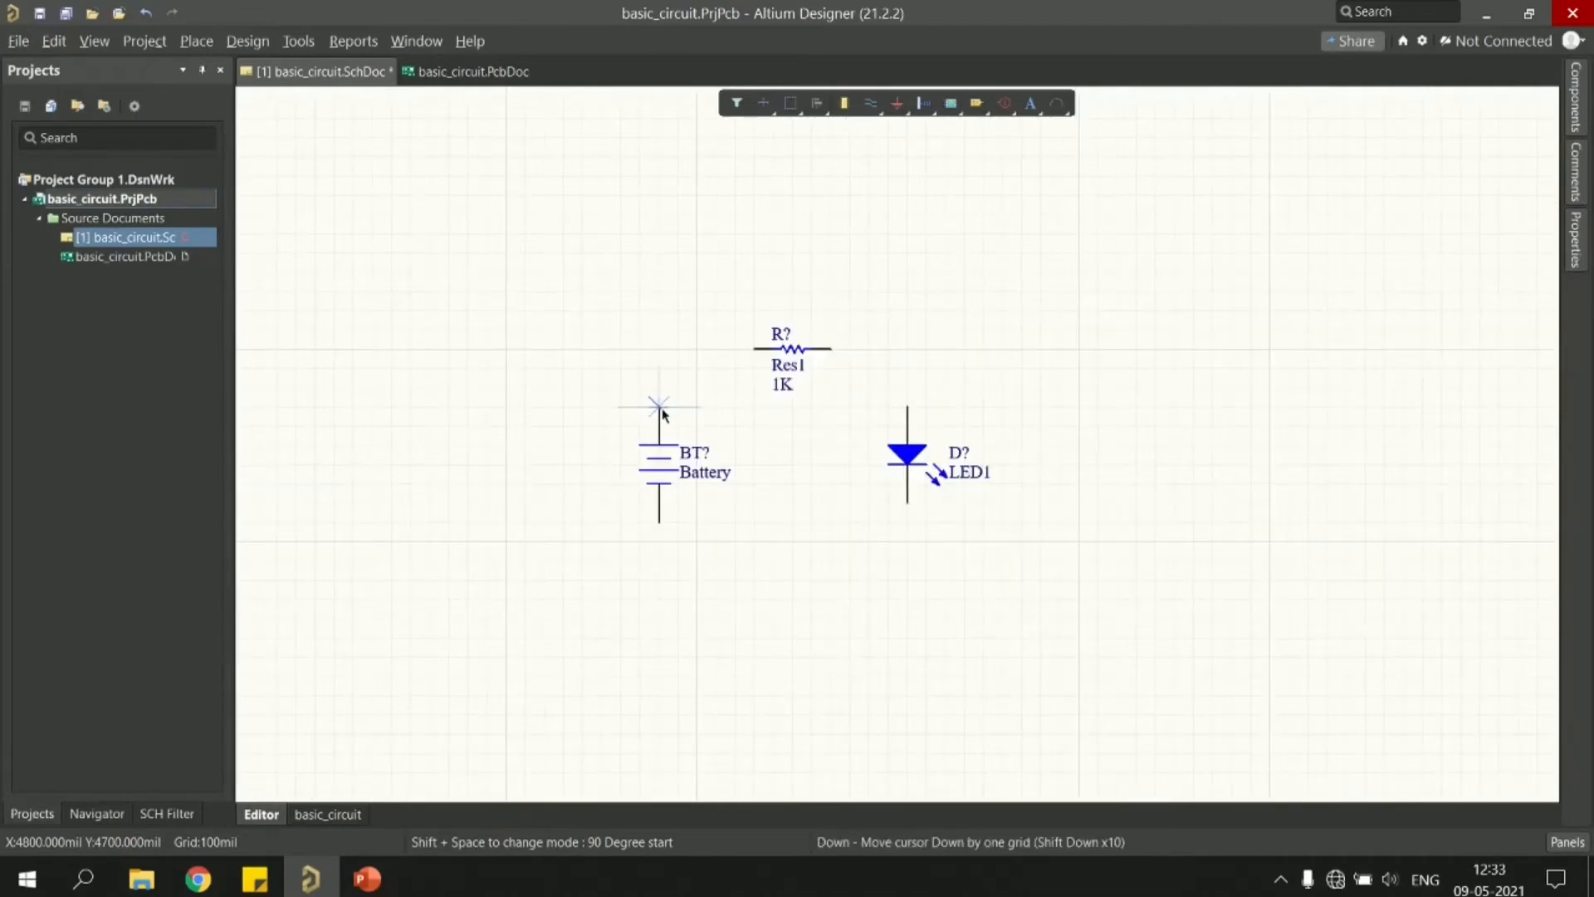
click(660, 408)
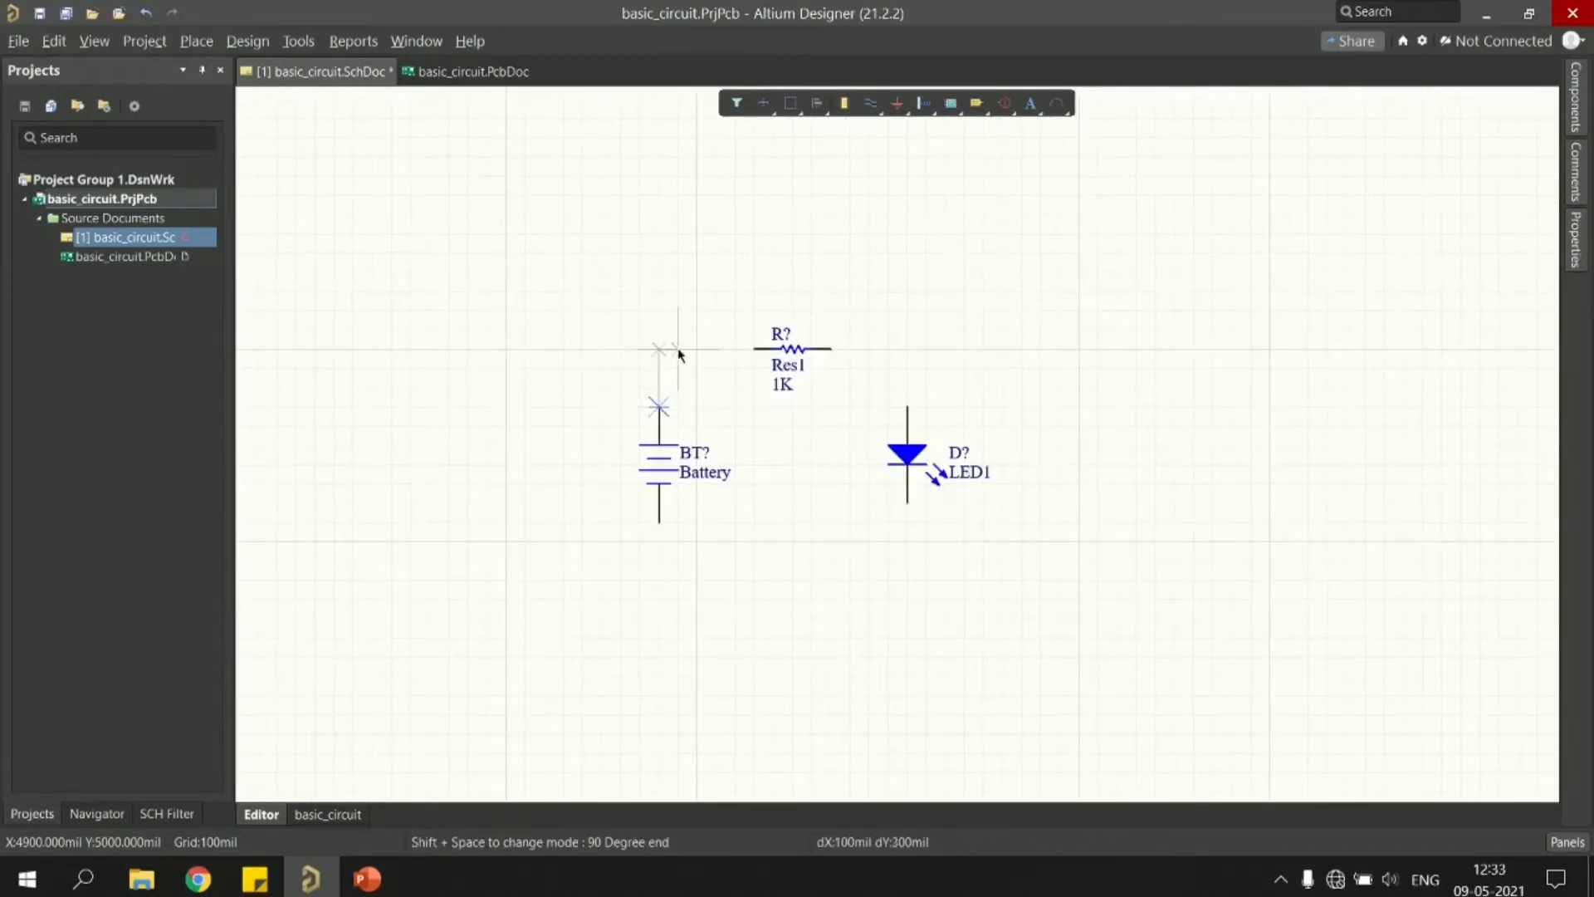
click(754, 349)
- Wire the resistor's right pin to the LED's anode and the LED's cathode back to the battery's lower terminal
click(830, 349)
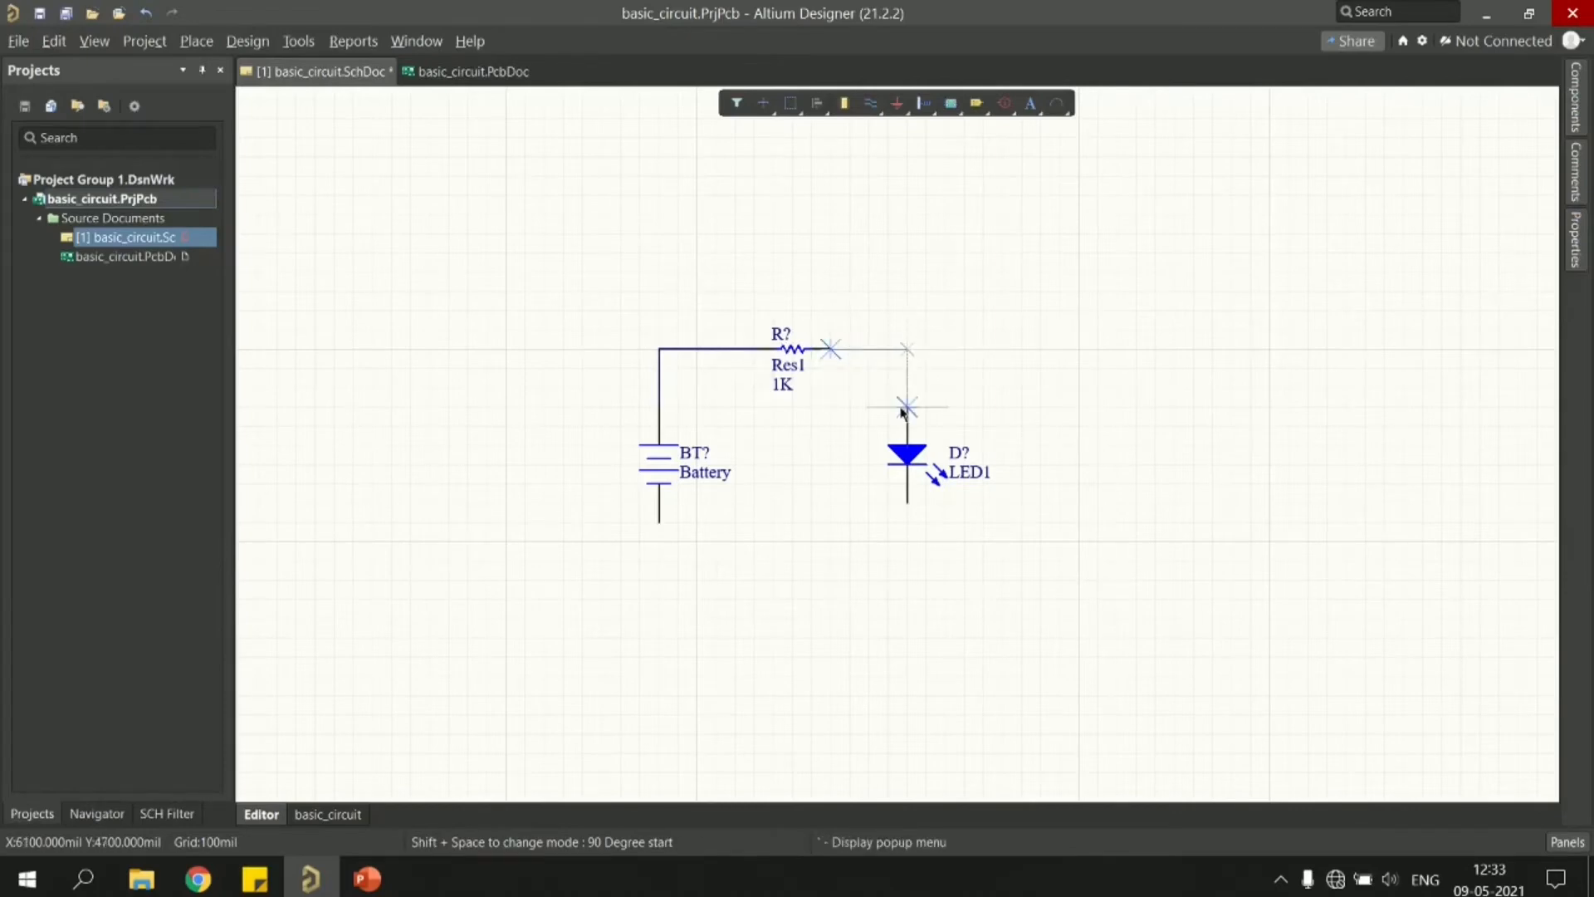
click(926, 407)
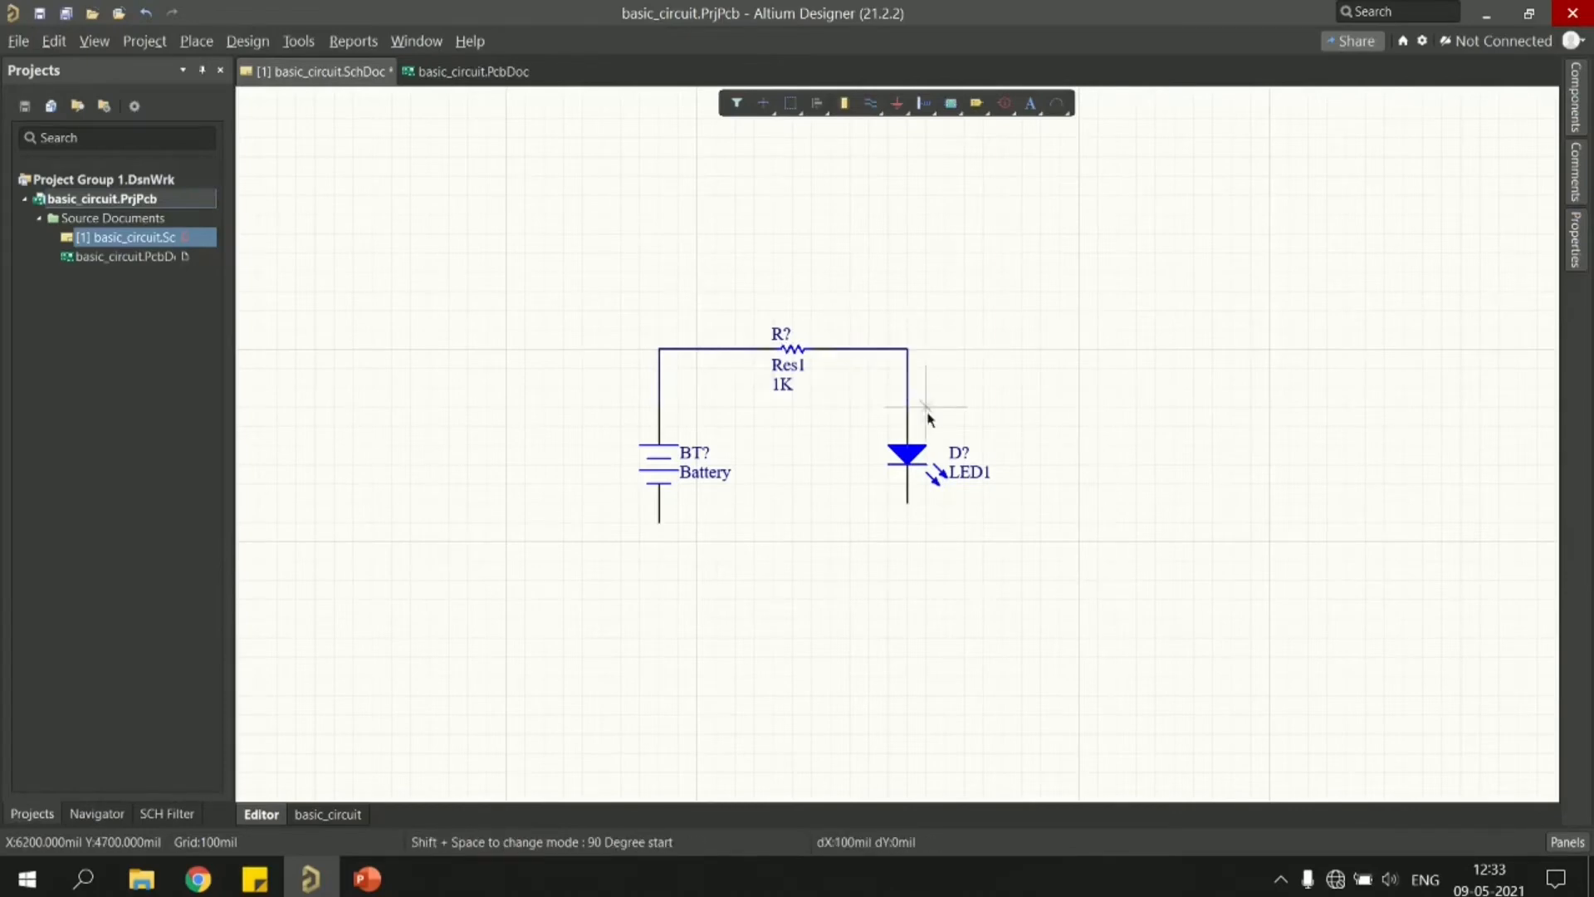
click(906, 502)
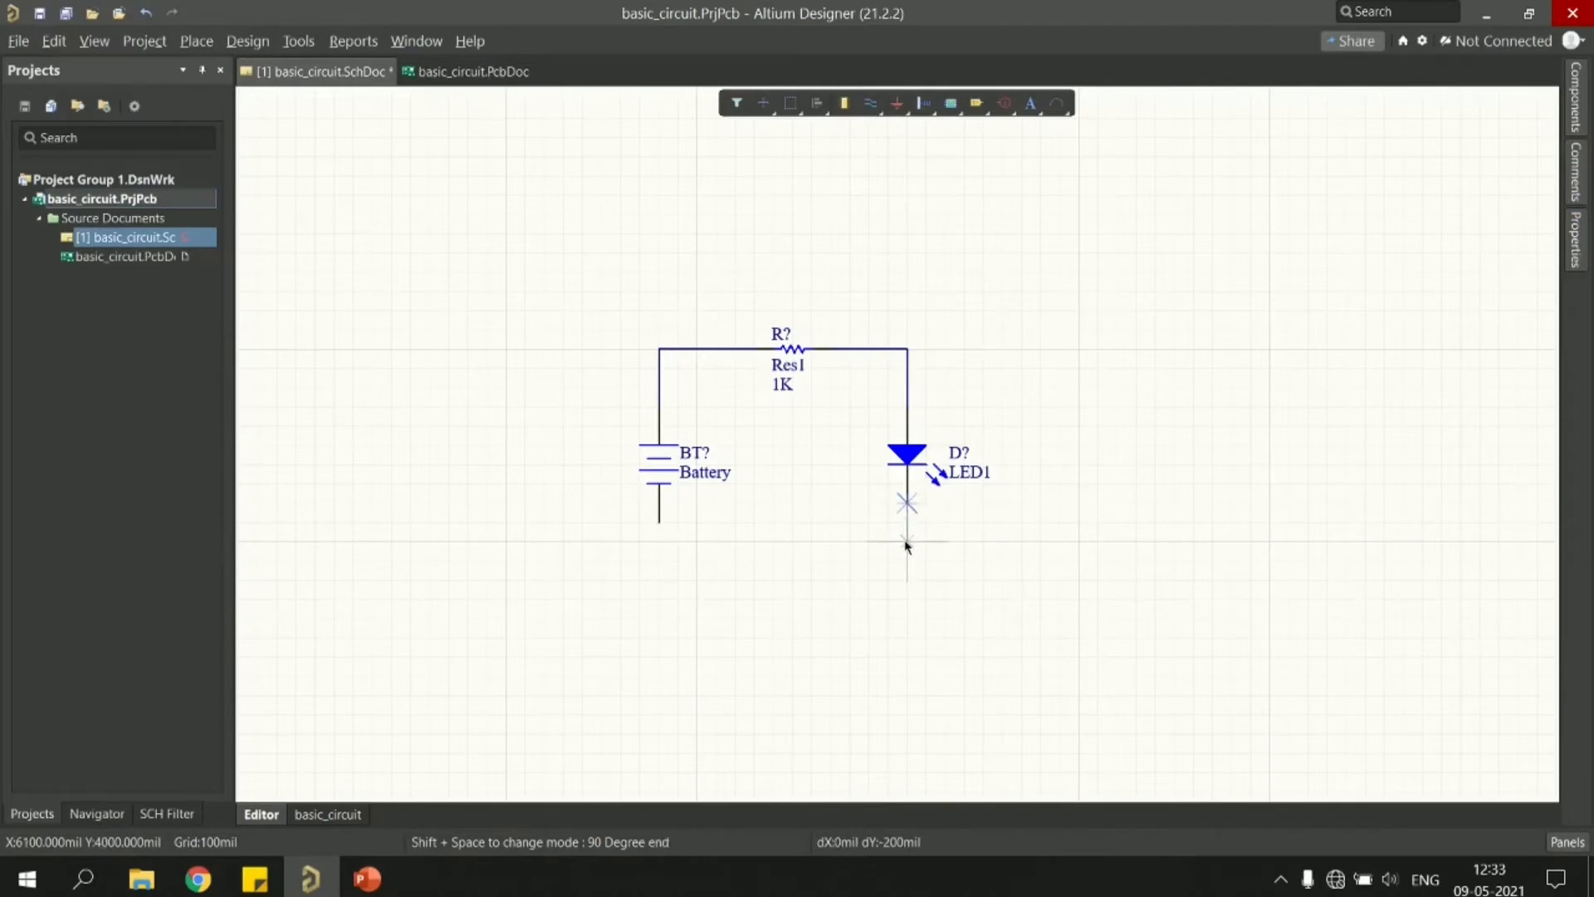
click(657, 542)
click(659, 525)
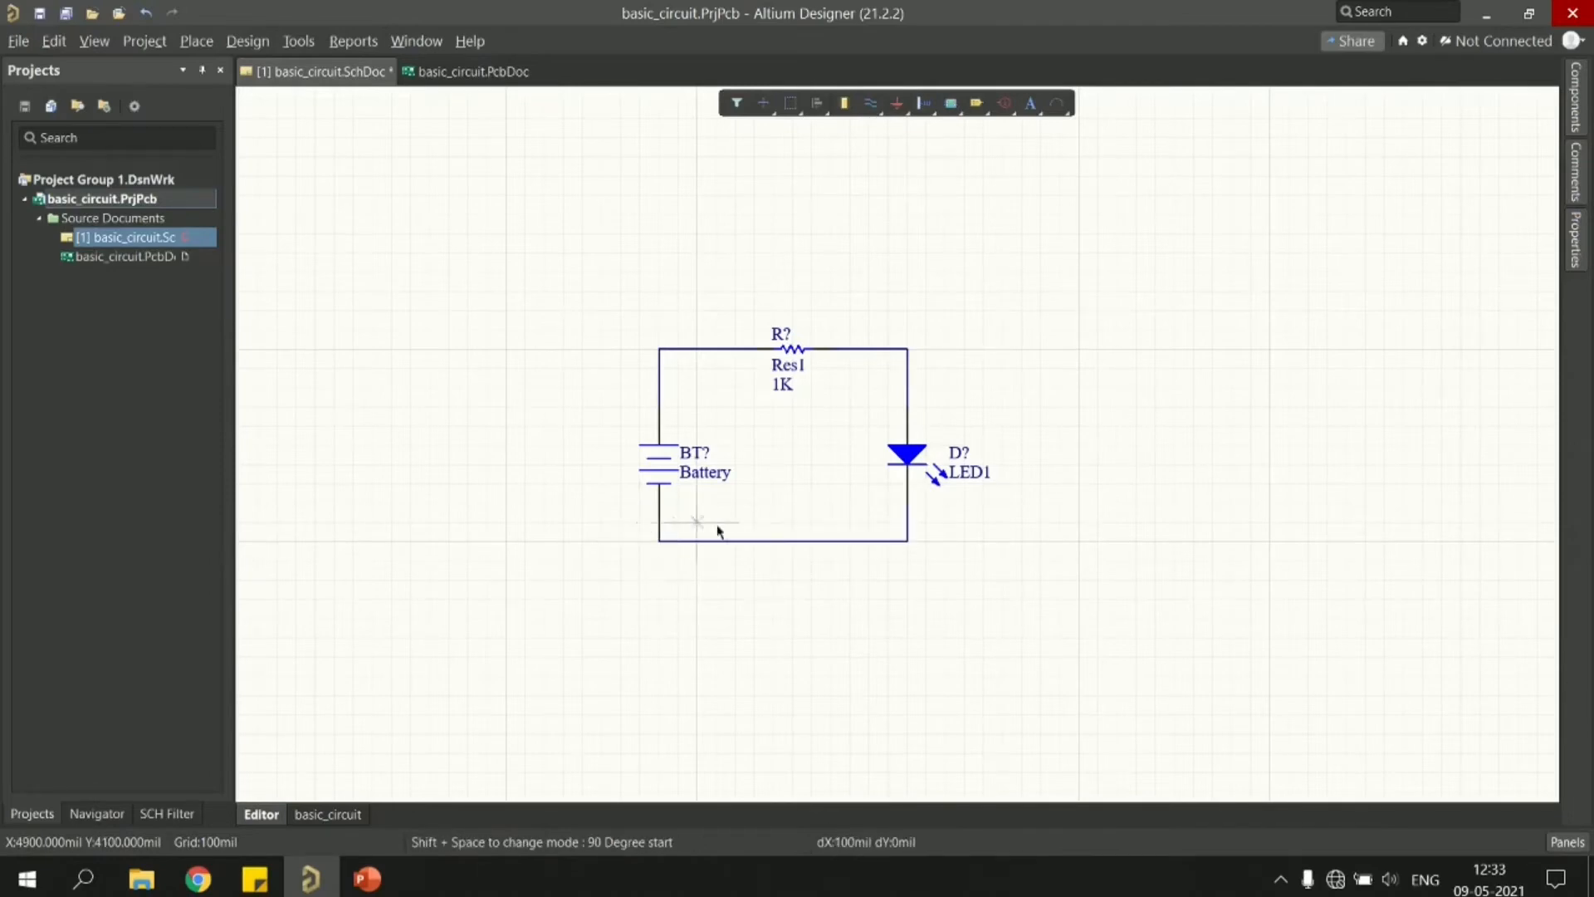
- Finish wiring and place a GND power port on the middle of the loop's bottom wire
right_click(976, 366)
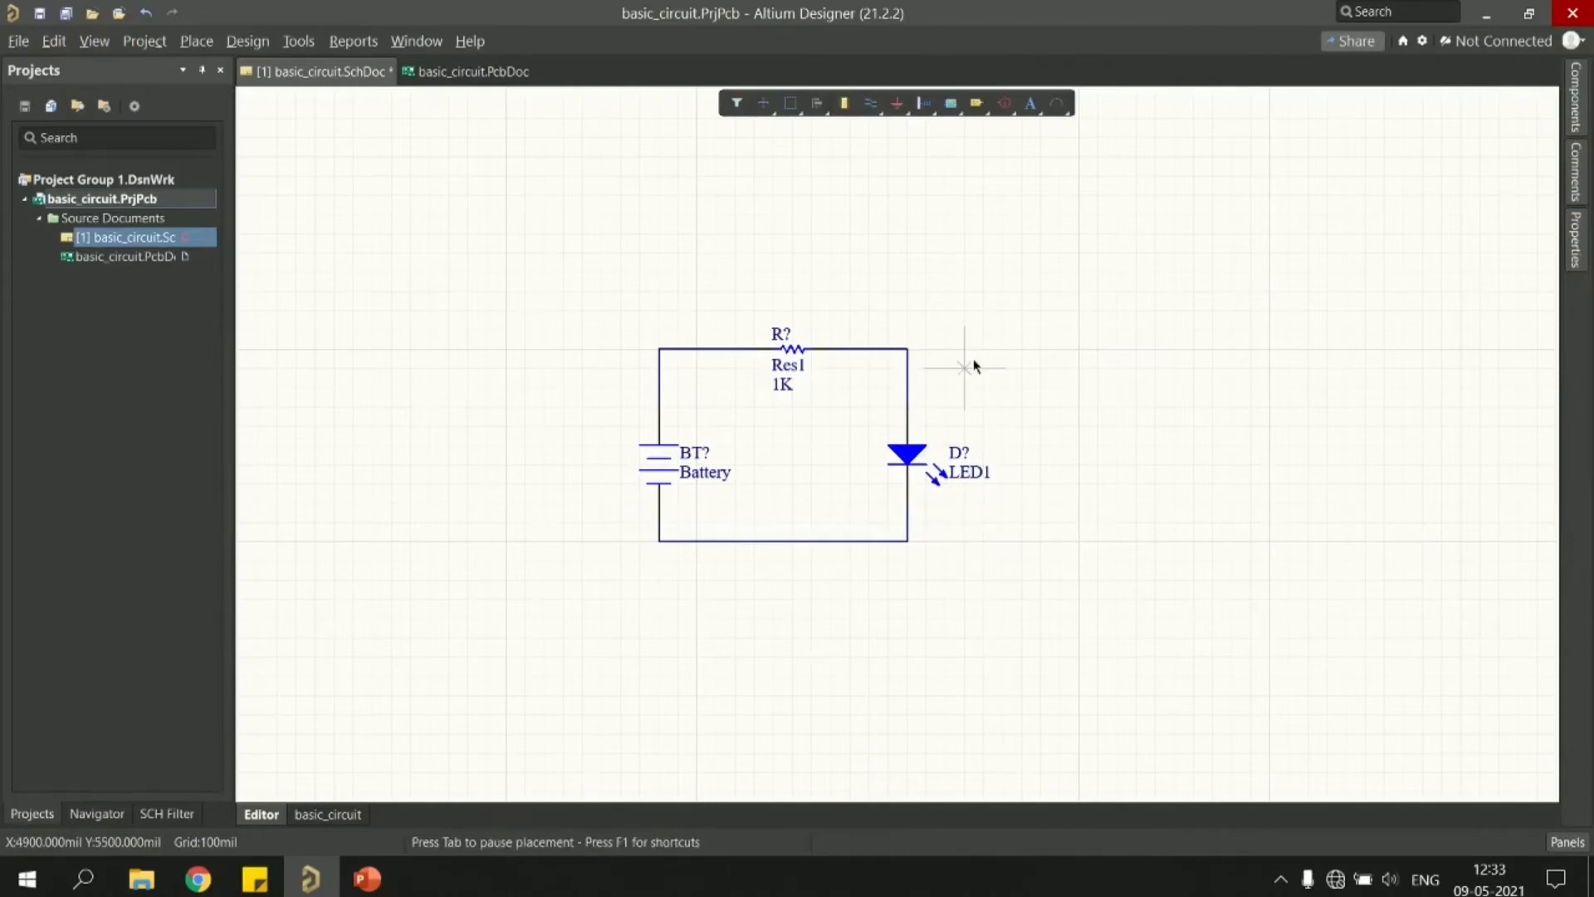
right_click(976, 366)
click(1070, 450)
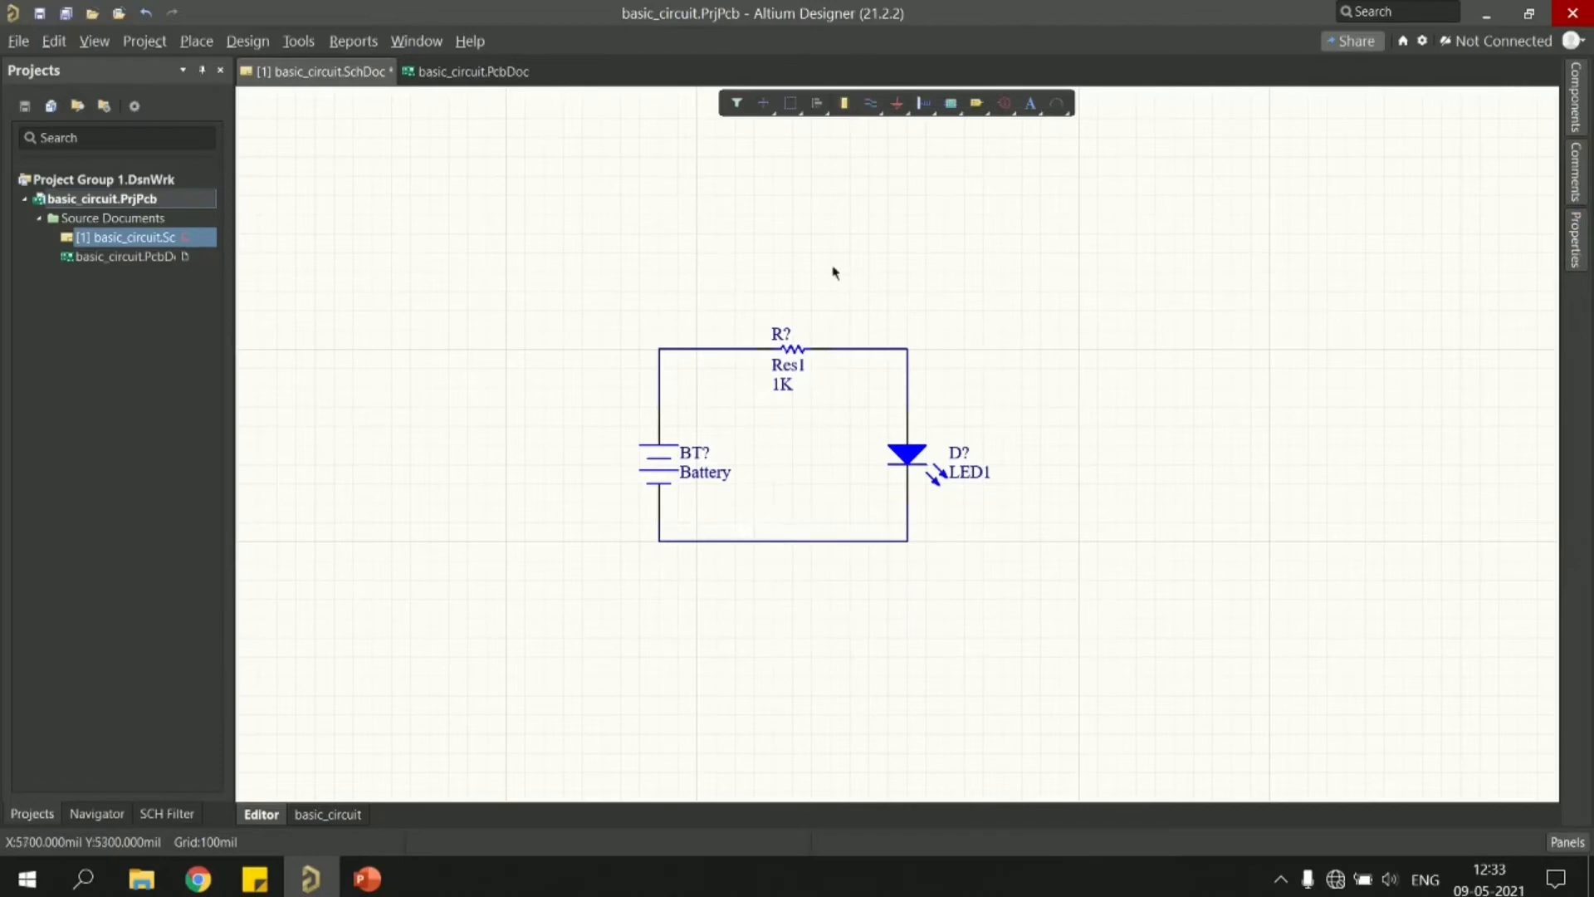
click(897, 106)
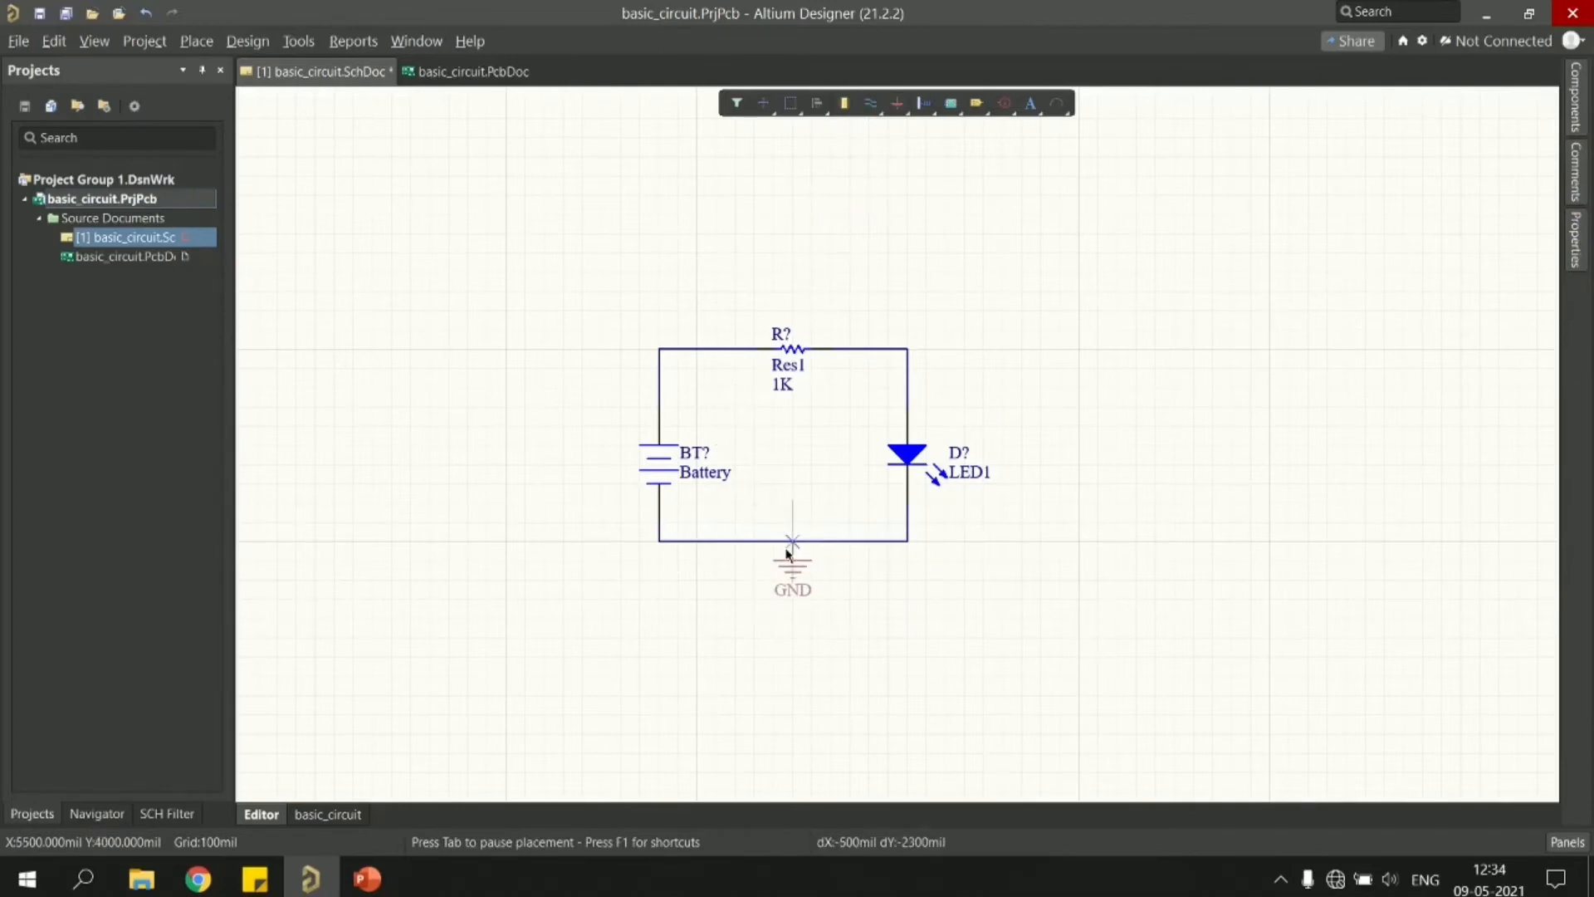
click(789, 551)
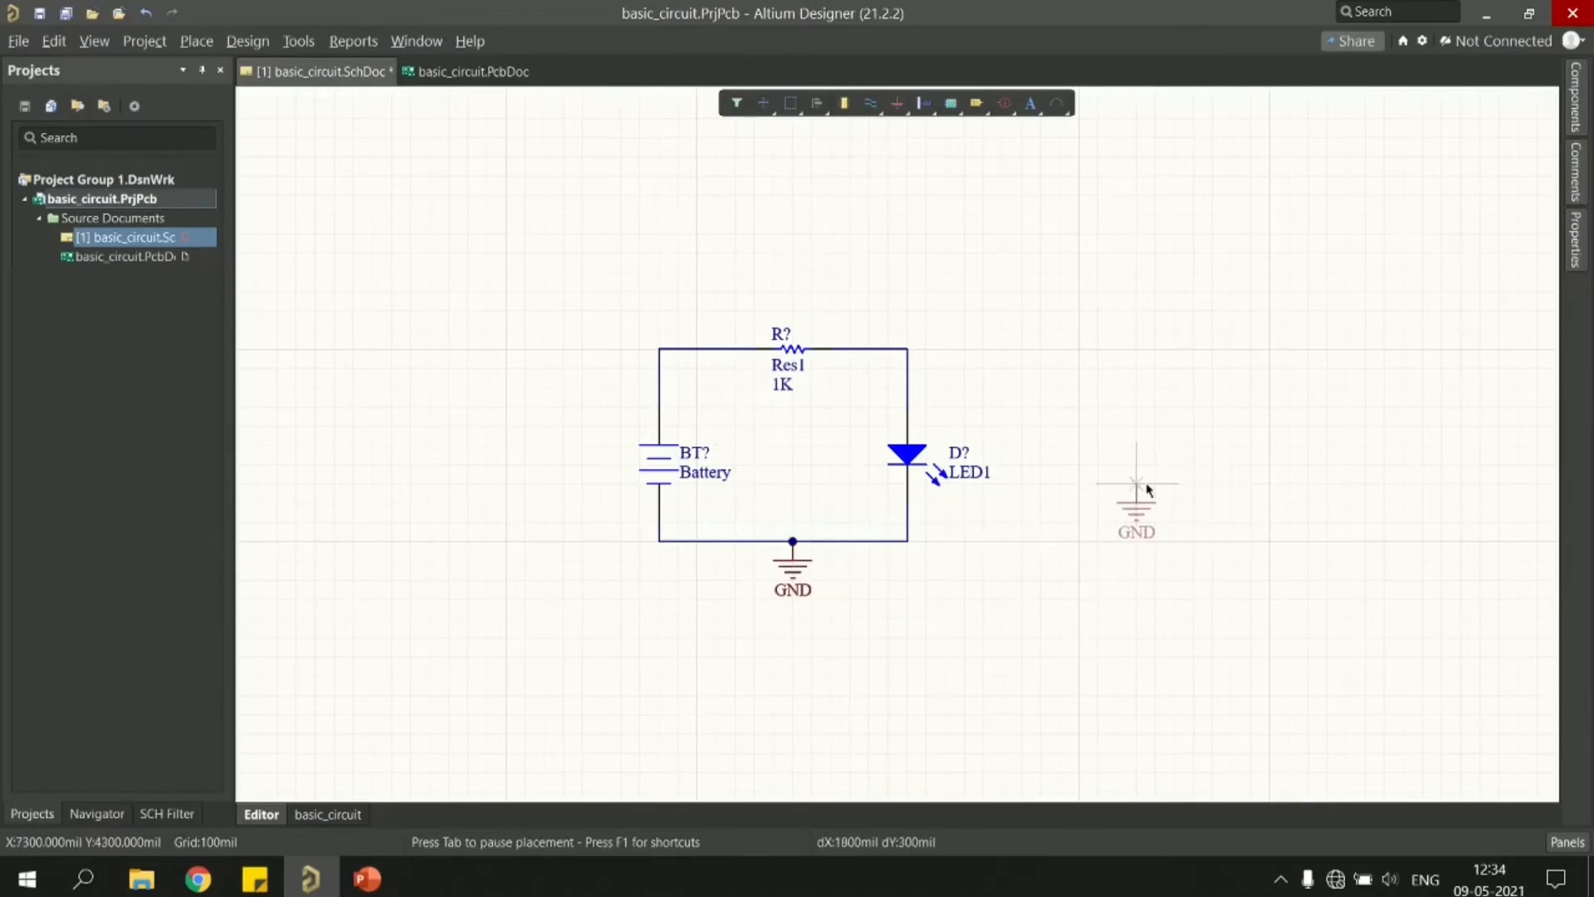
key(Escape)
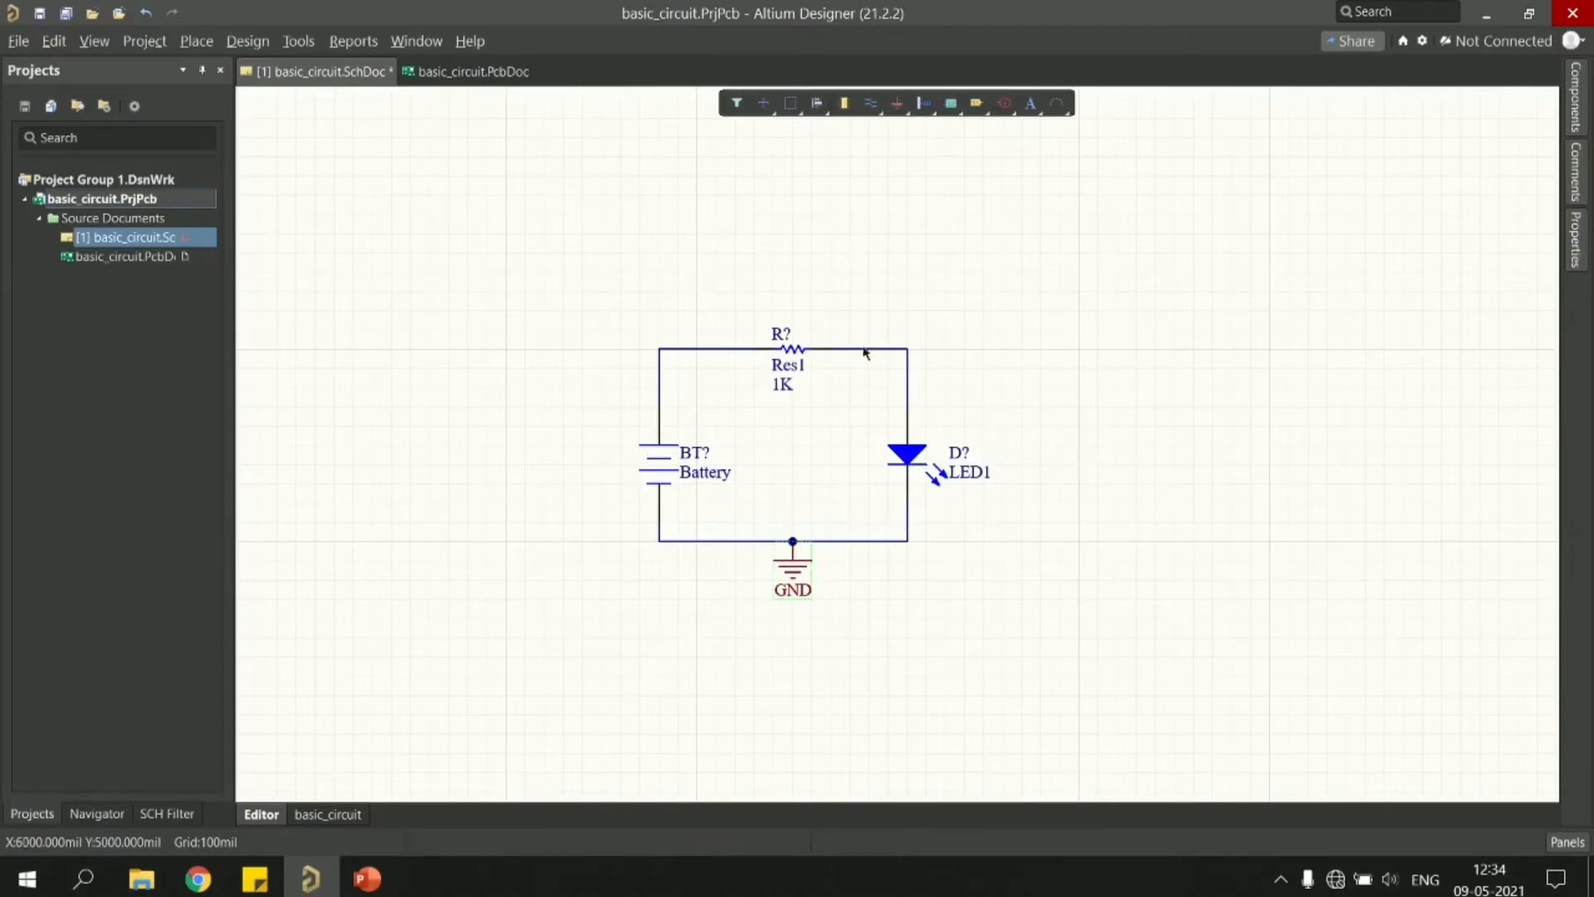
- Set the resistor's Value parameter to 1k in its component properties
click(786, 406)
double_click(794, 354)
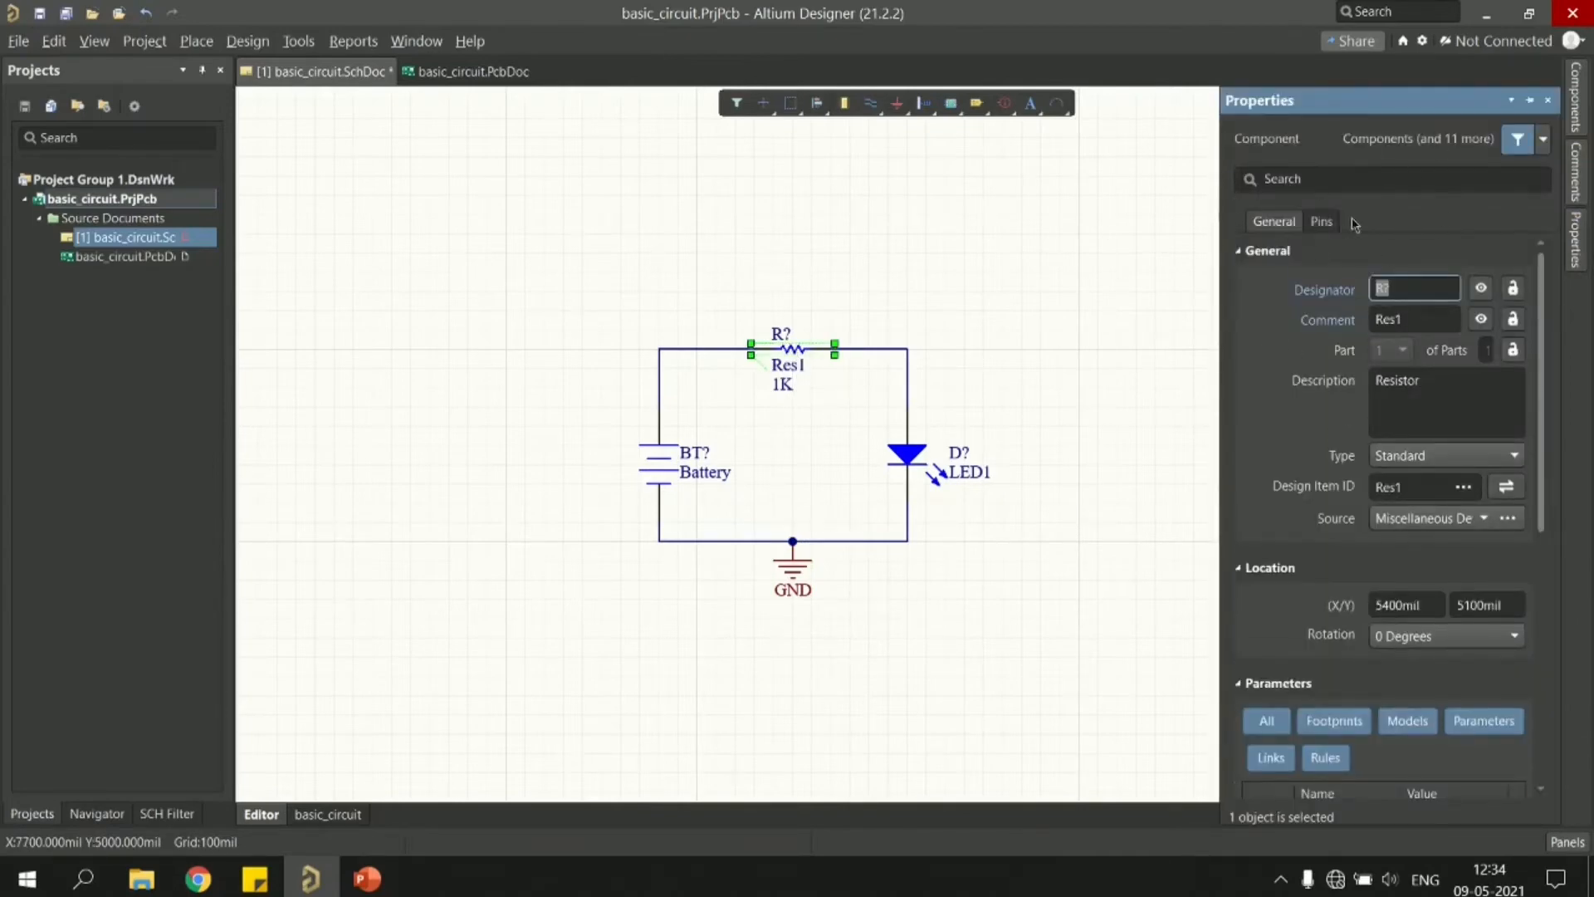
scroll(1386, 249, down, 1)
scroll(1389, 256, down, 3)
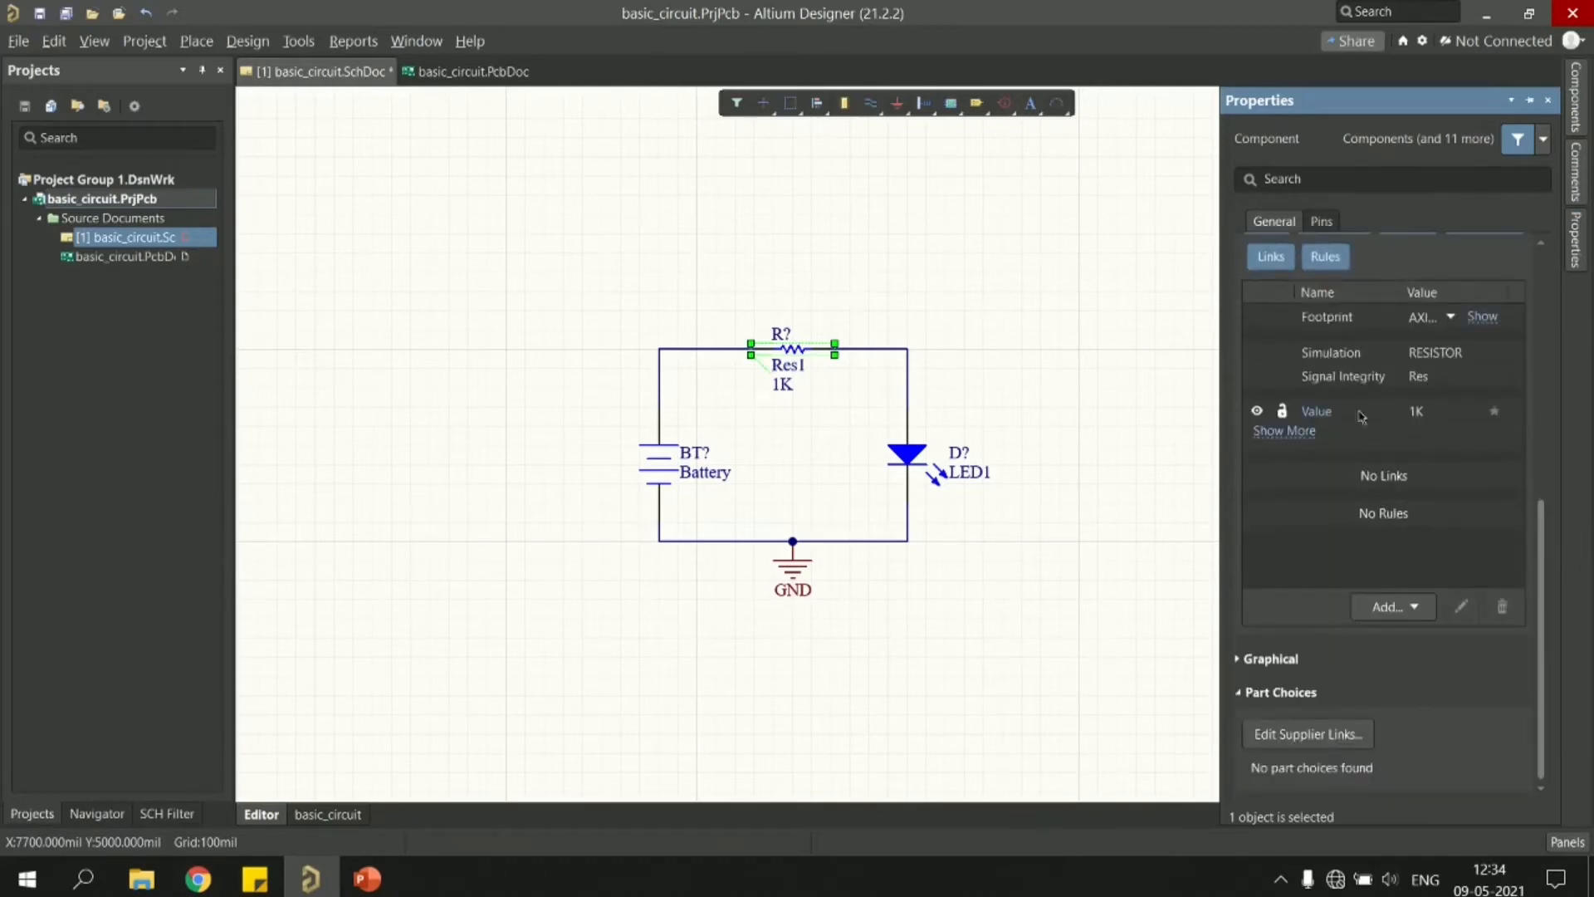
click(1448, 411)
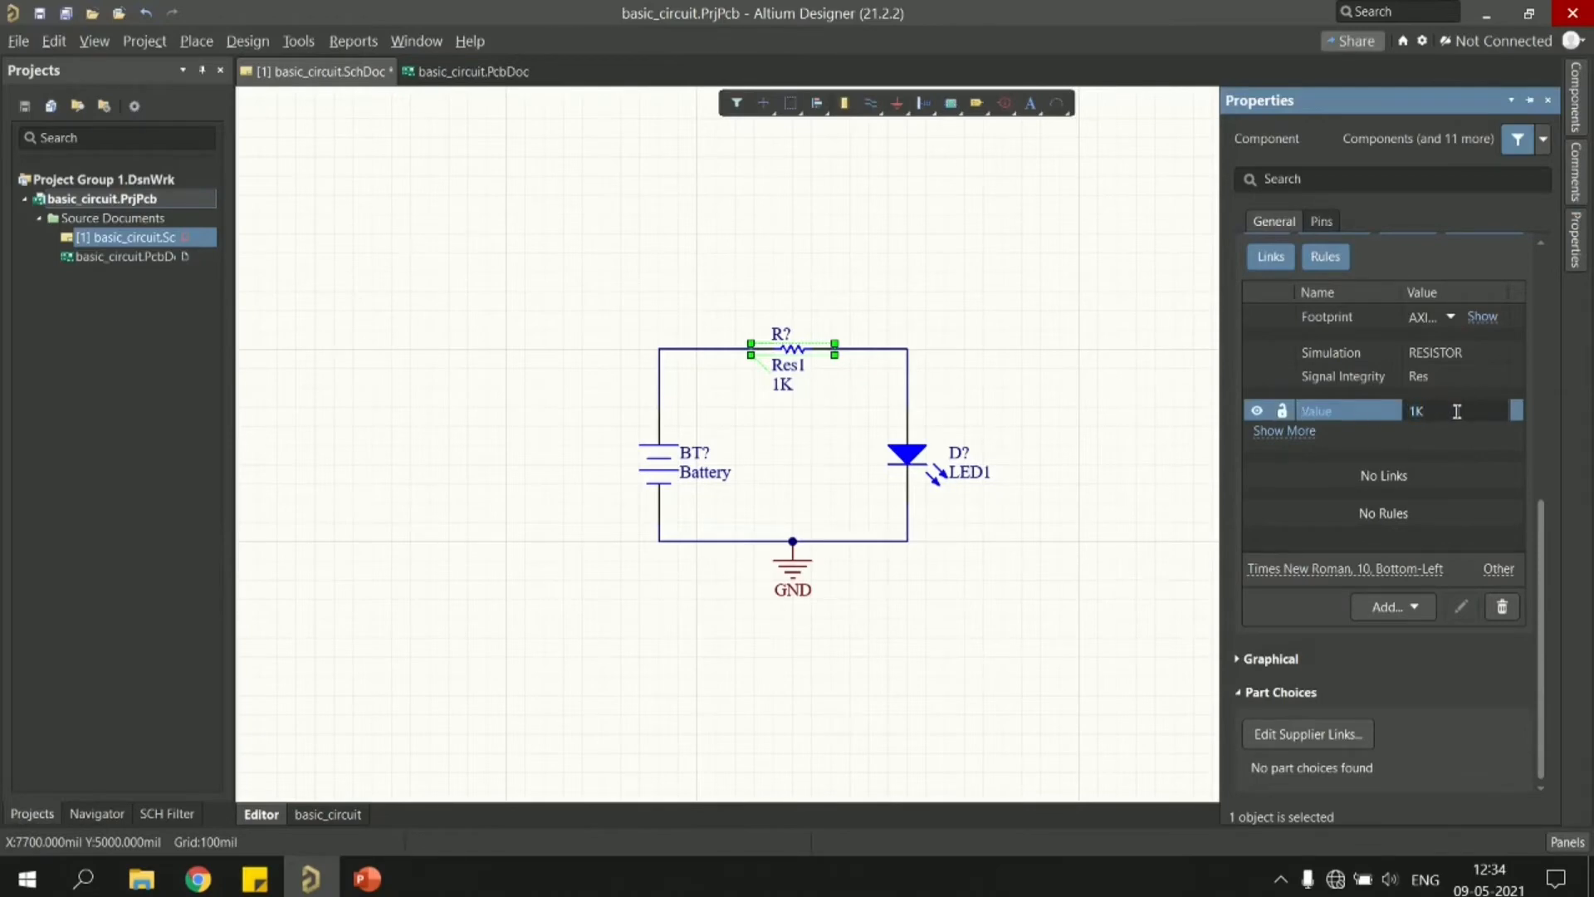
text(1)
key(Return)
click(1453, 407)
key(BackSpace)
text(1k)
key(Return)
click(1174, 257)
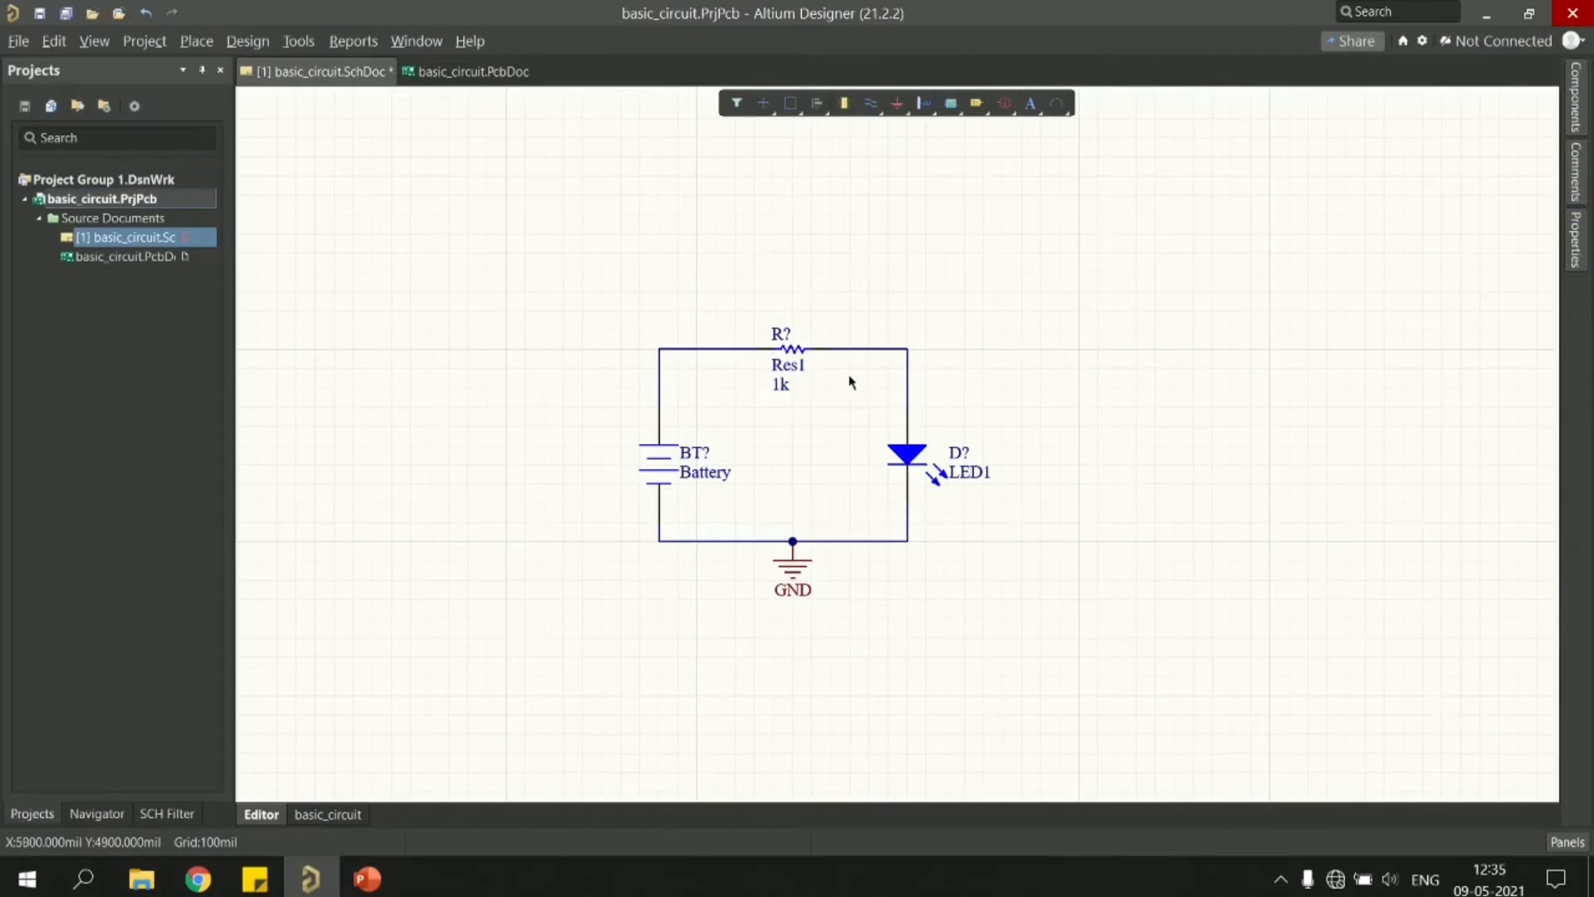
- Run Annotate Schematics and generate proposed designators for the battery, LED and resistor with across-then-down processing
click(300, 43)
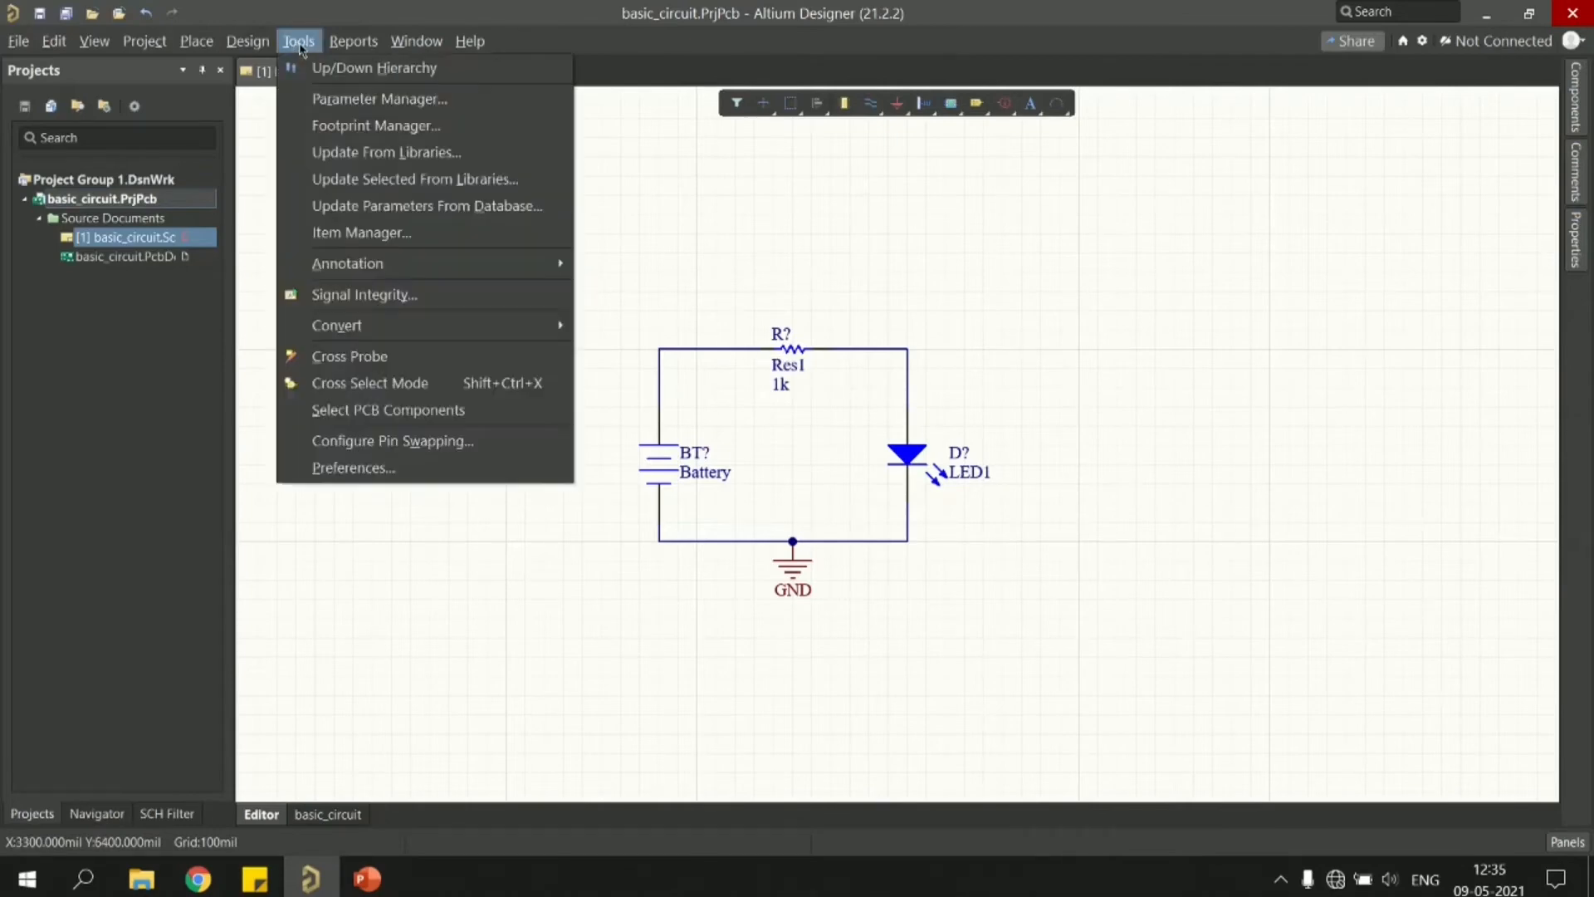
mouse_move(357, 266)
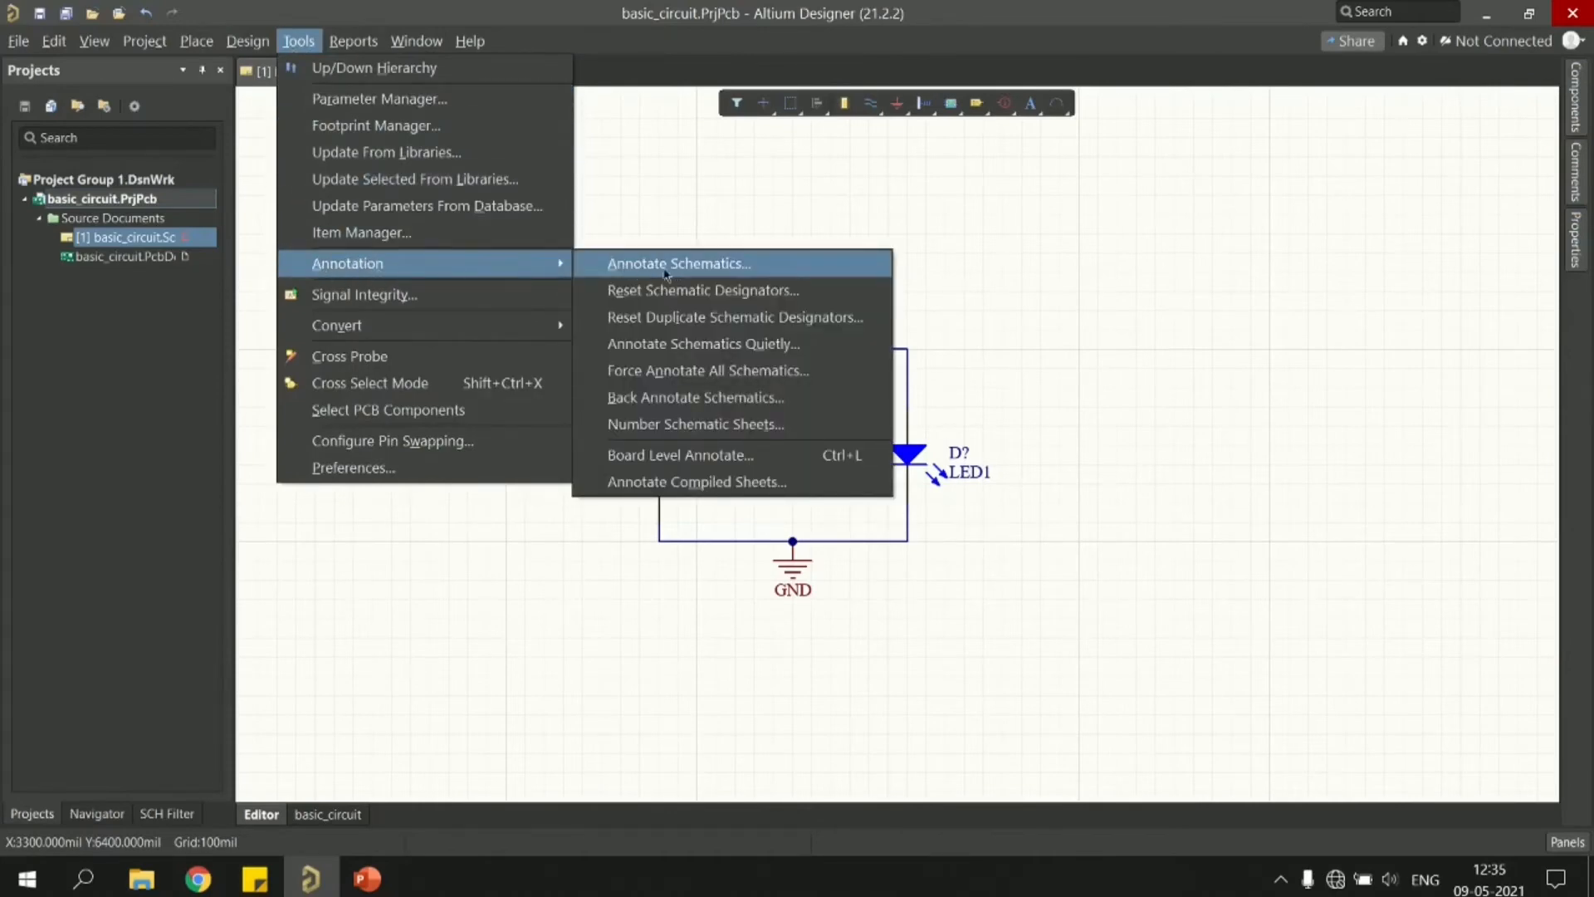
click(731, 275)
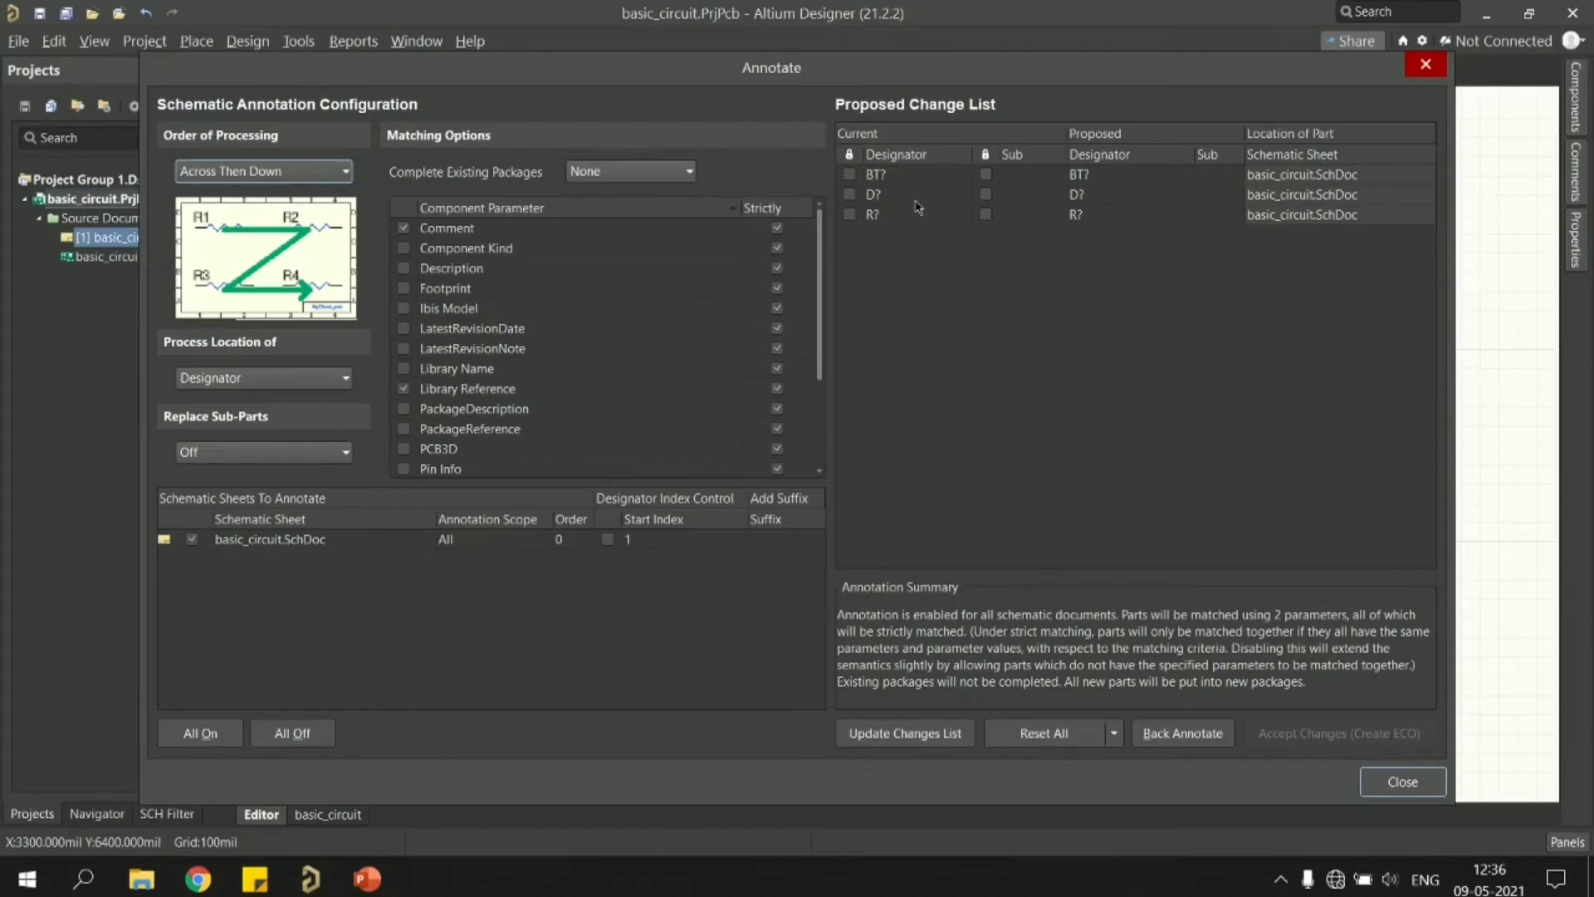
click(912, 742)
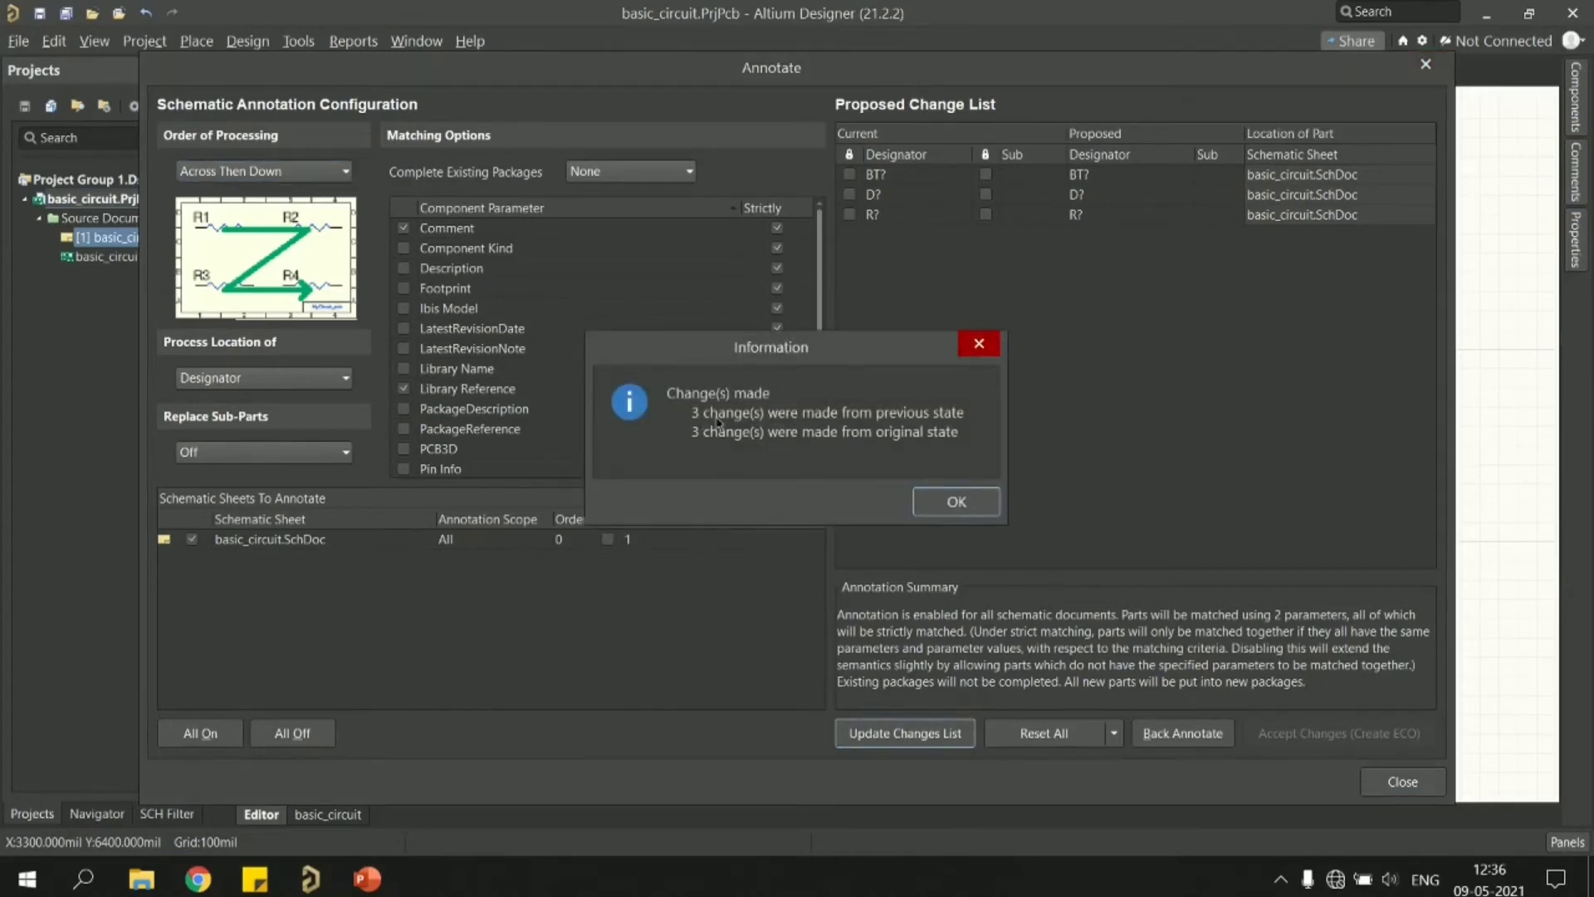
click(973, 508)
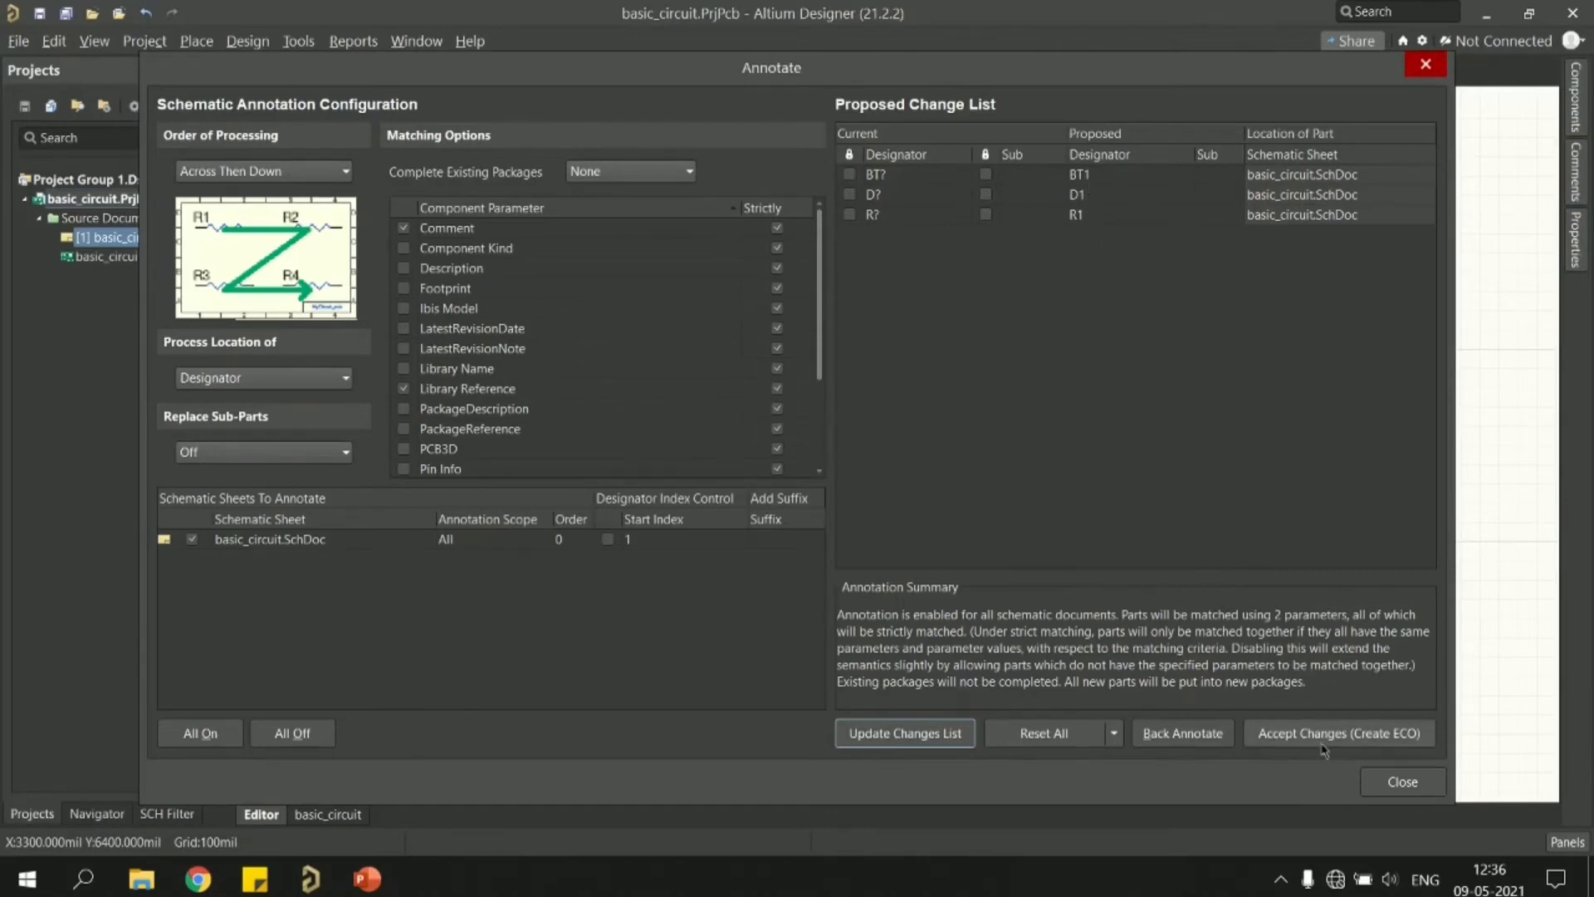
- Accept the proposed designators, then validate and execute the engineering change order to apply them to the schematic
click(1390, 741)
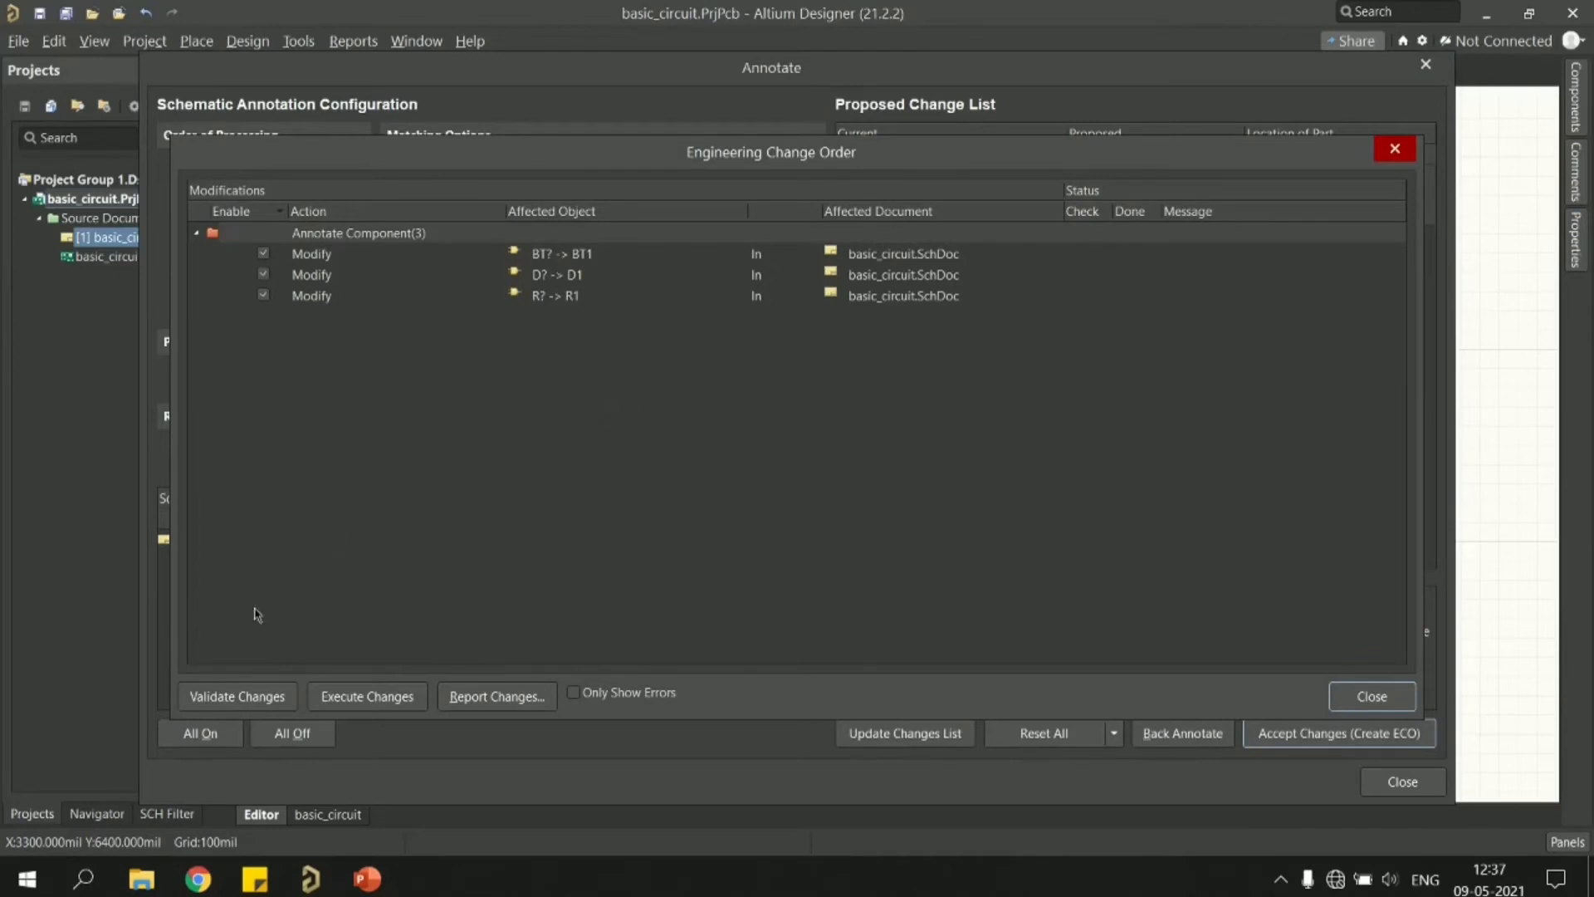
click(256, 695)
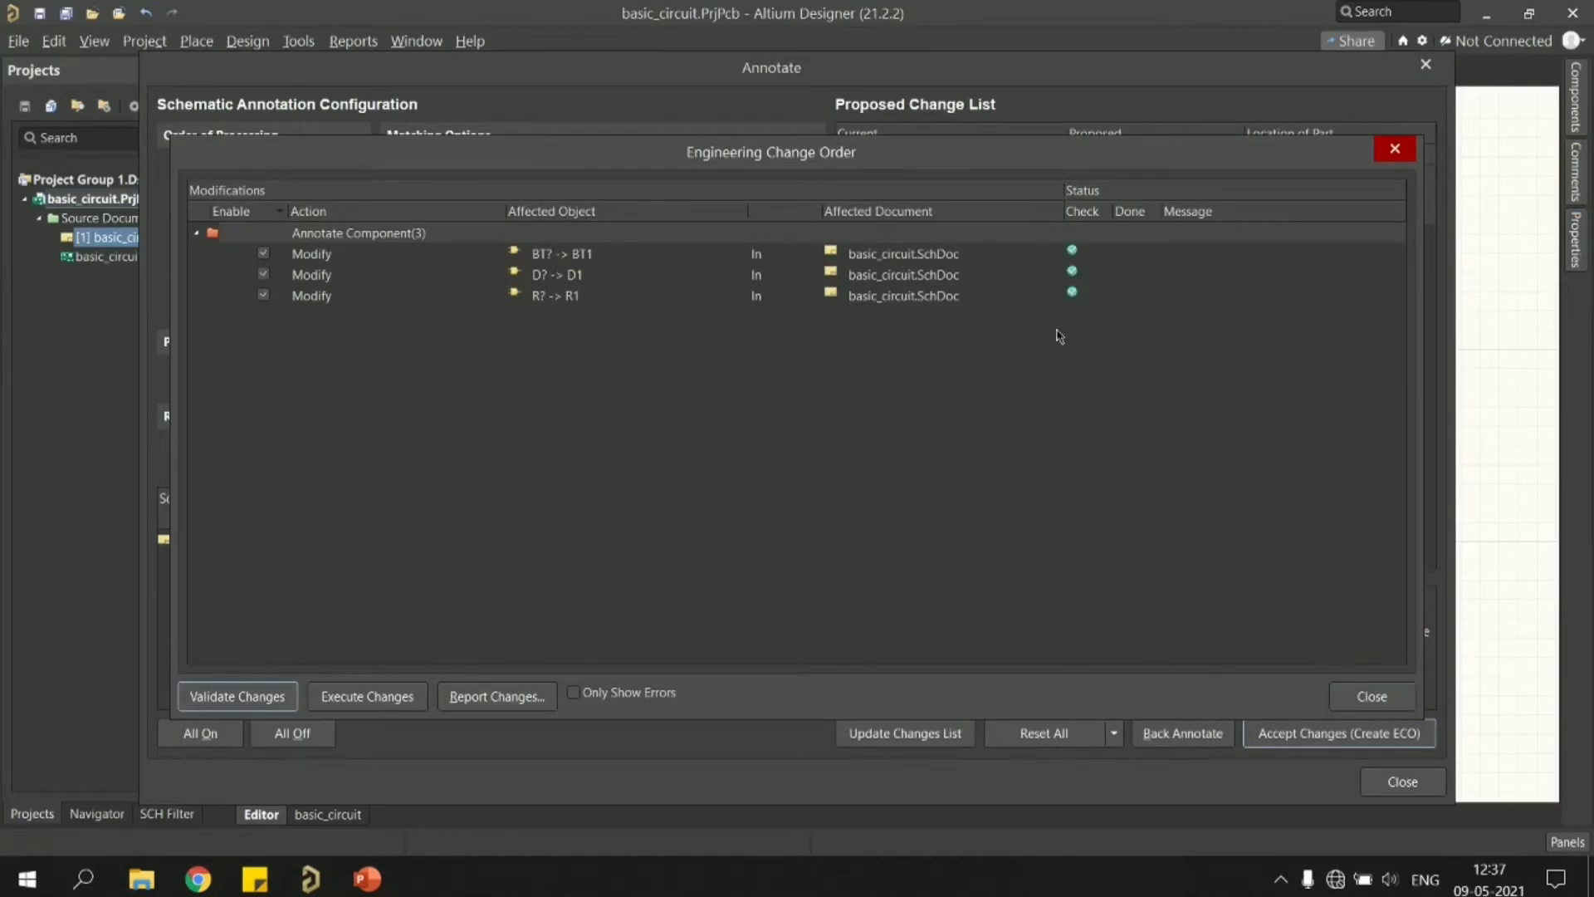
click(343, 701)
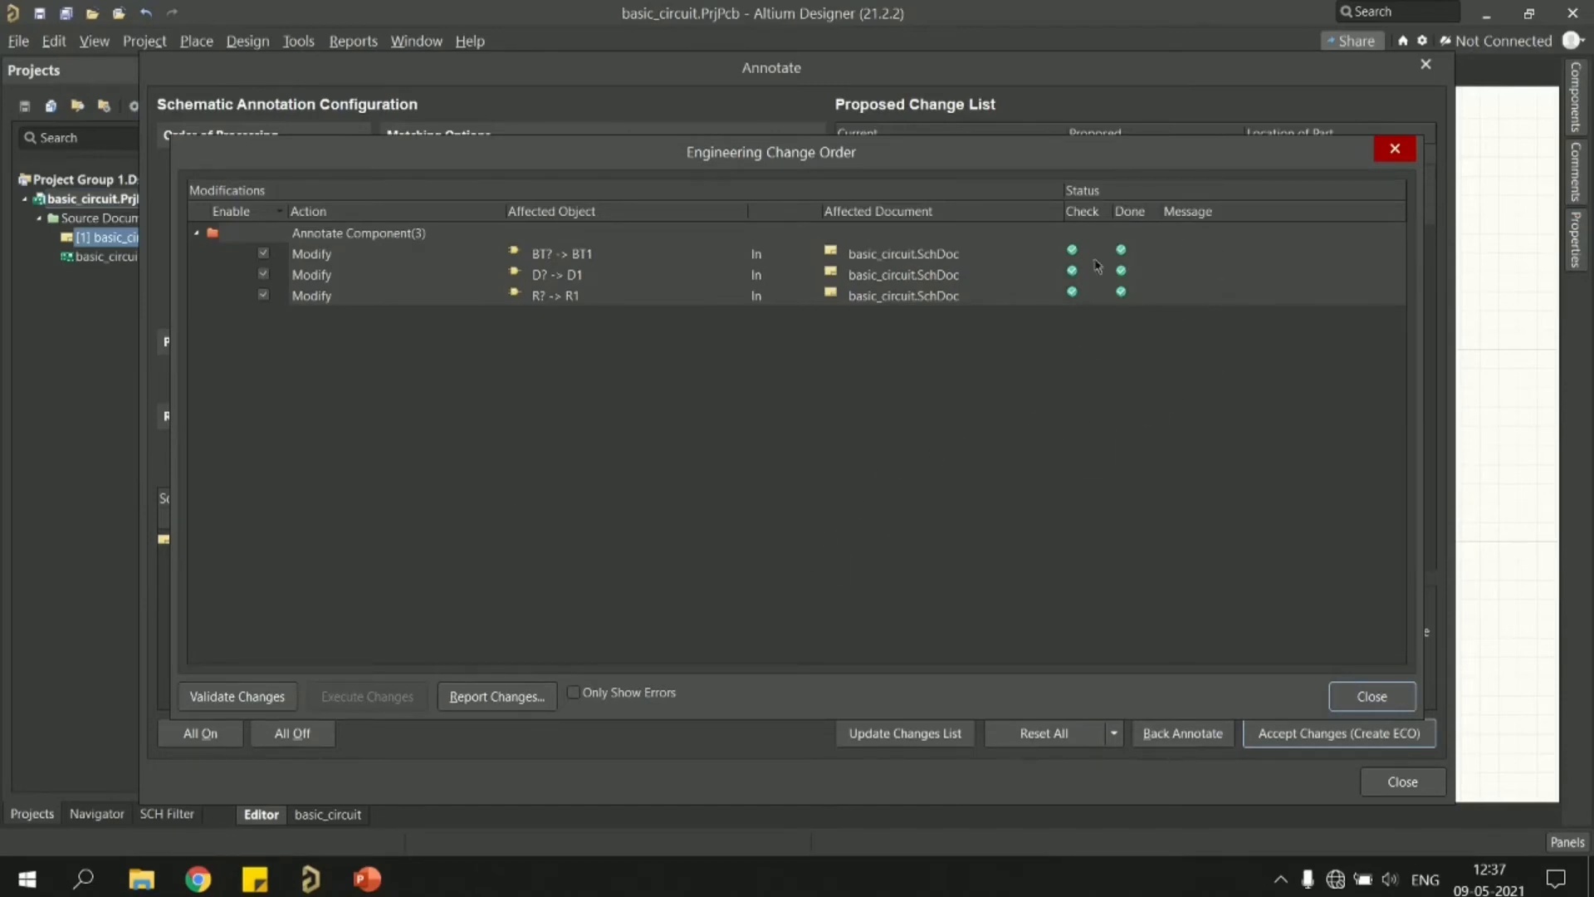
click(1384, 704)
click(1428, 787)
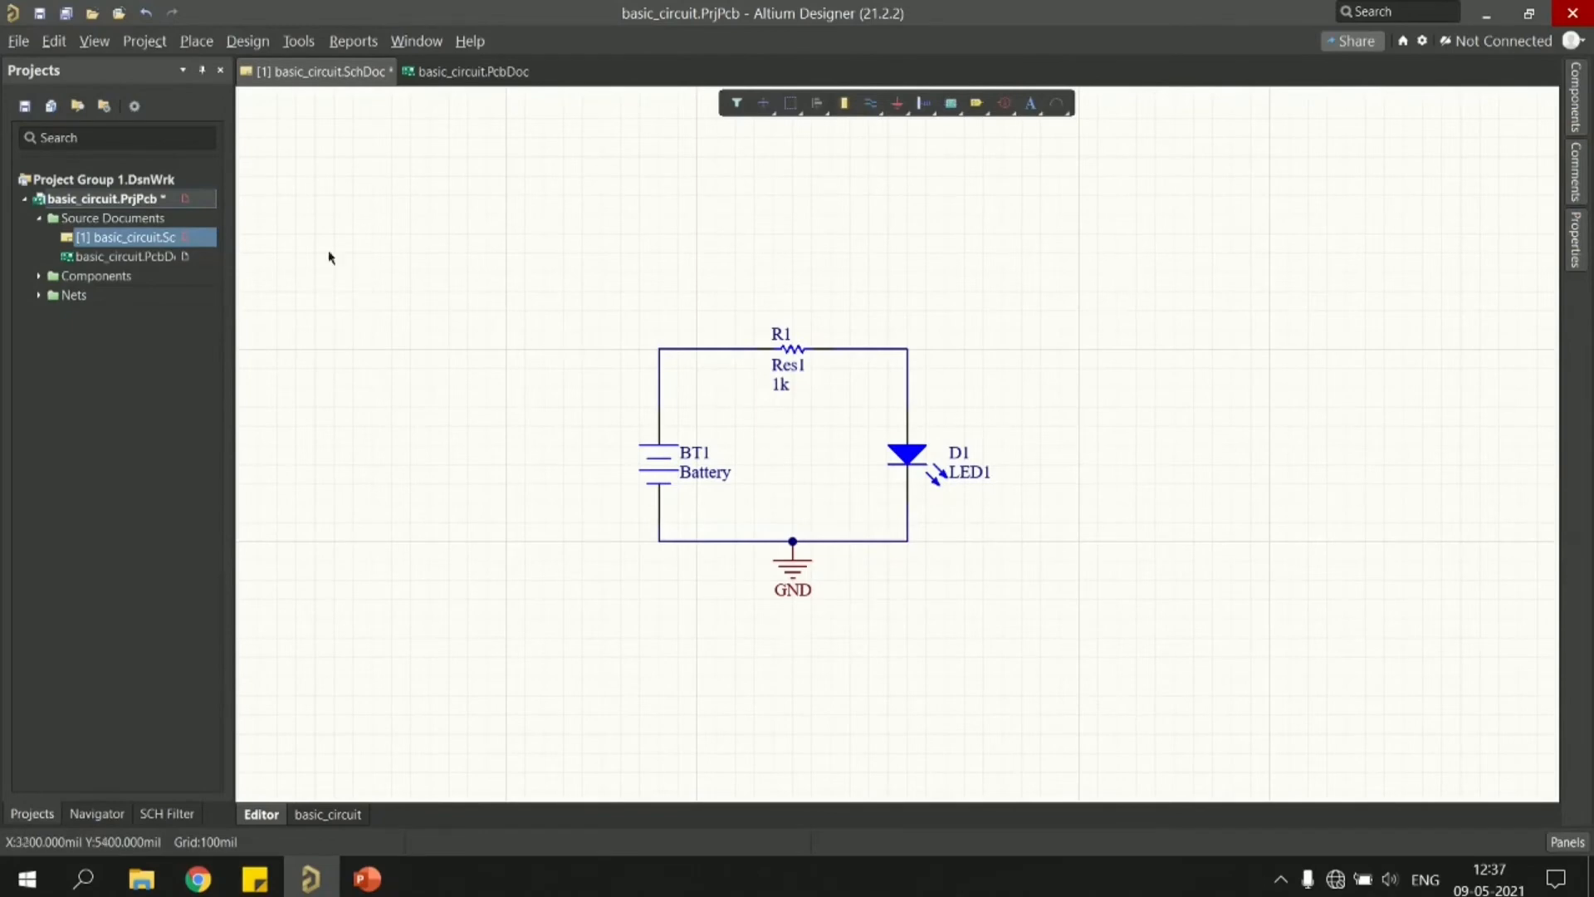
- Save the basic_circuit schematic document and the basic_circuit.PrjPcb project
right_click(167, 244)
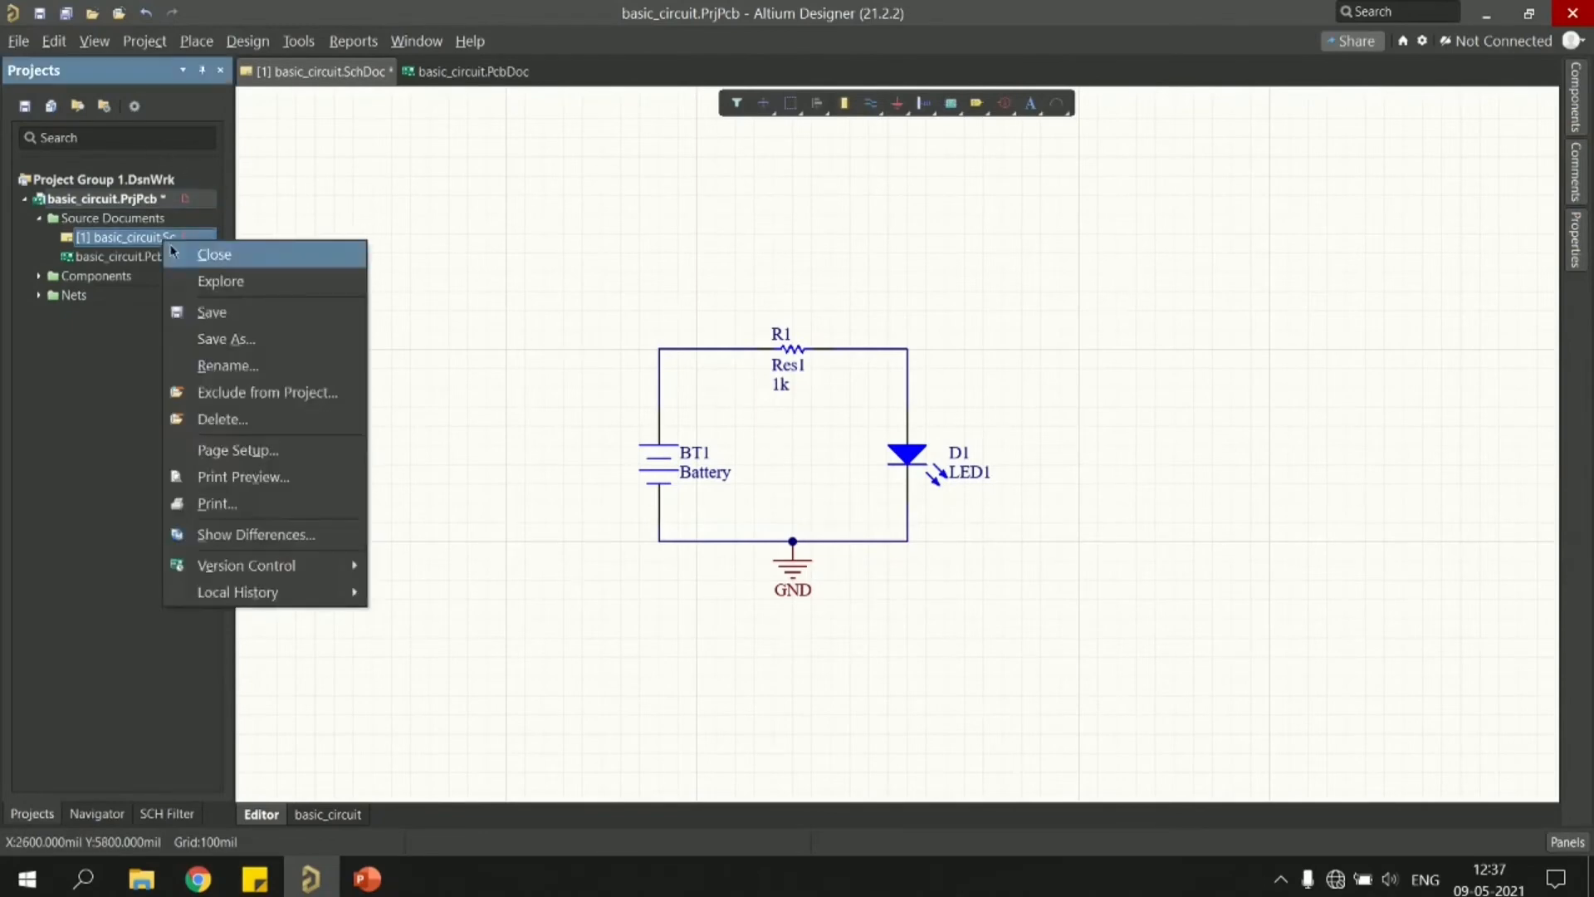
click(213, 313)
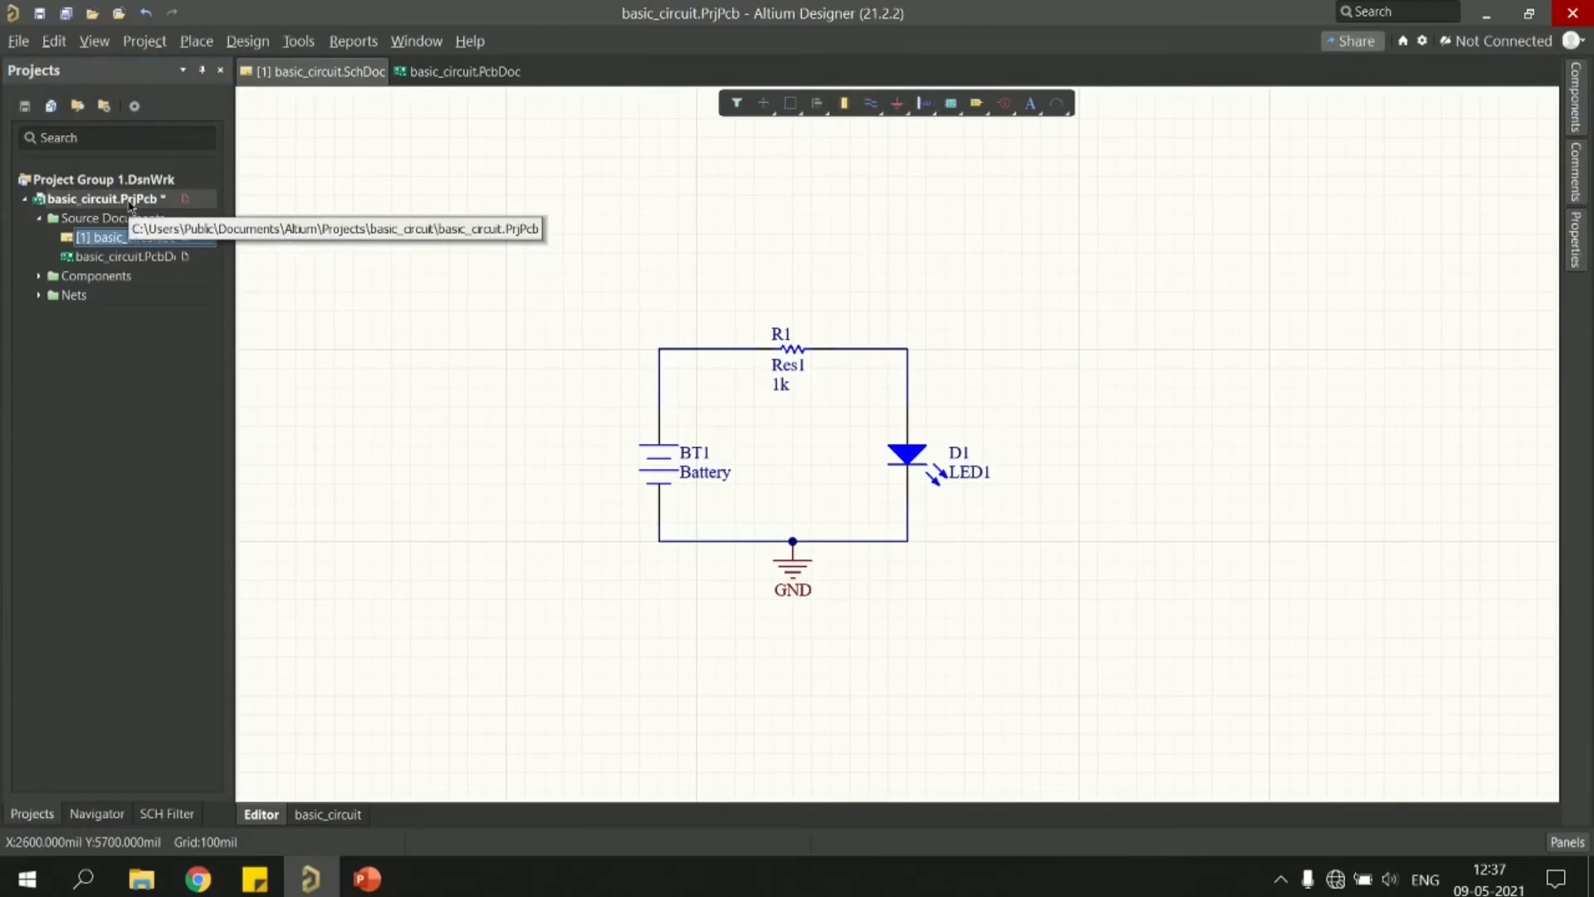
right_click(129, 202)
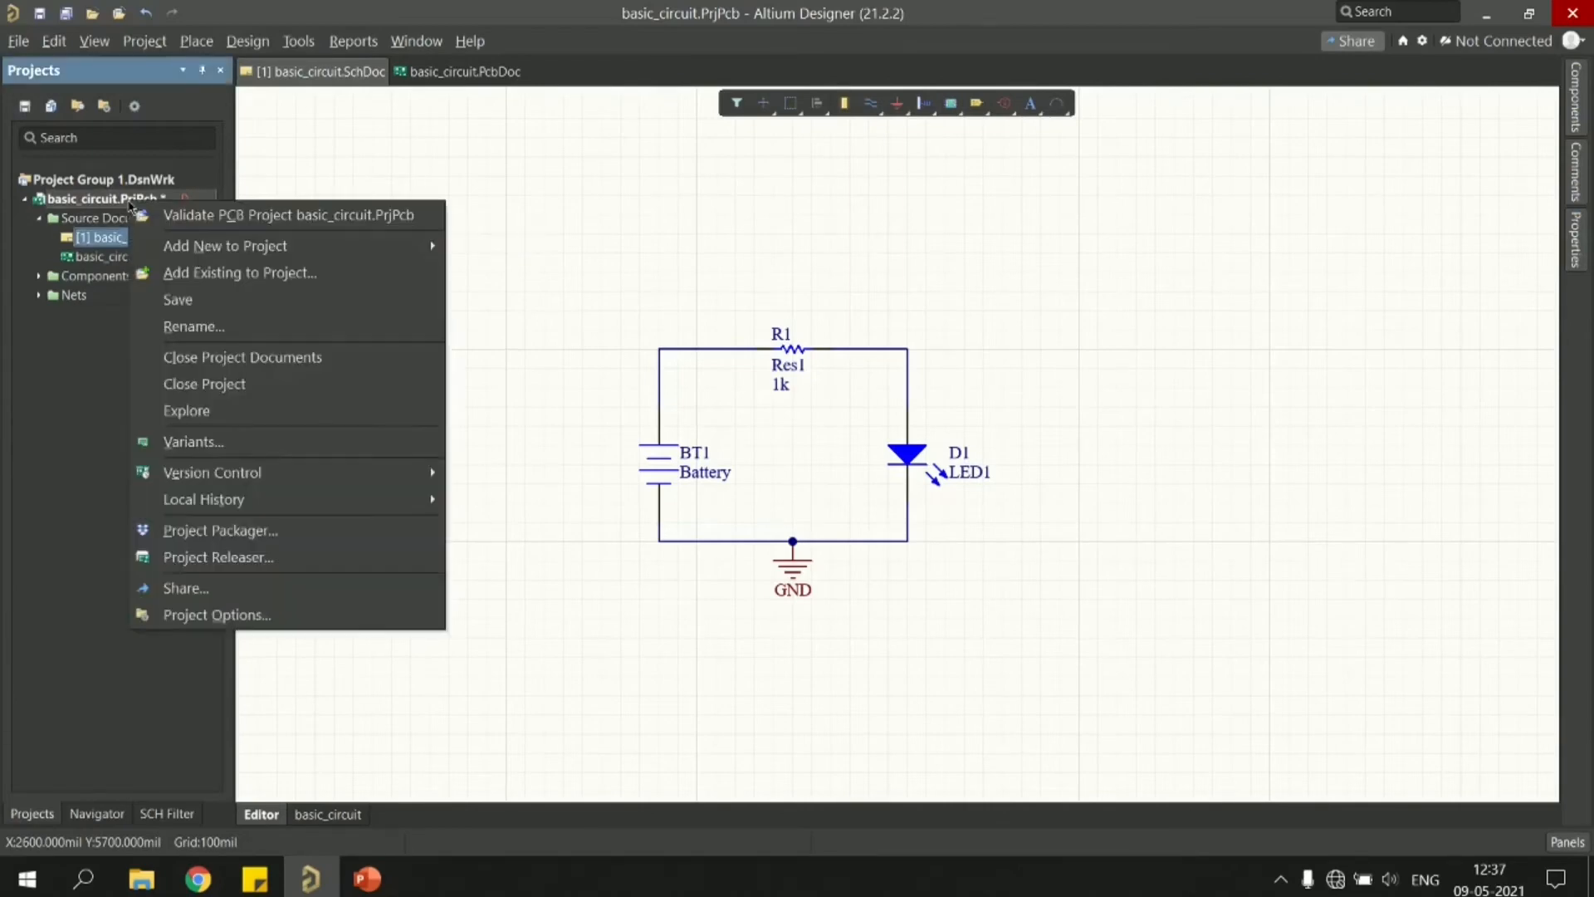
click(197, 309)
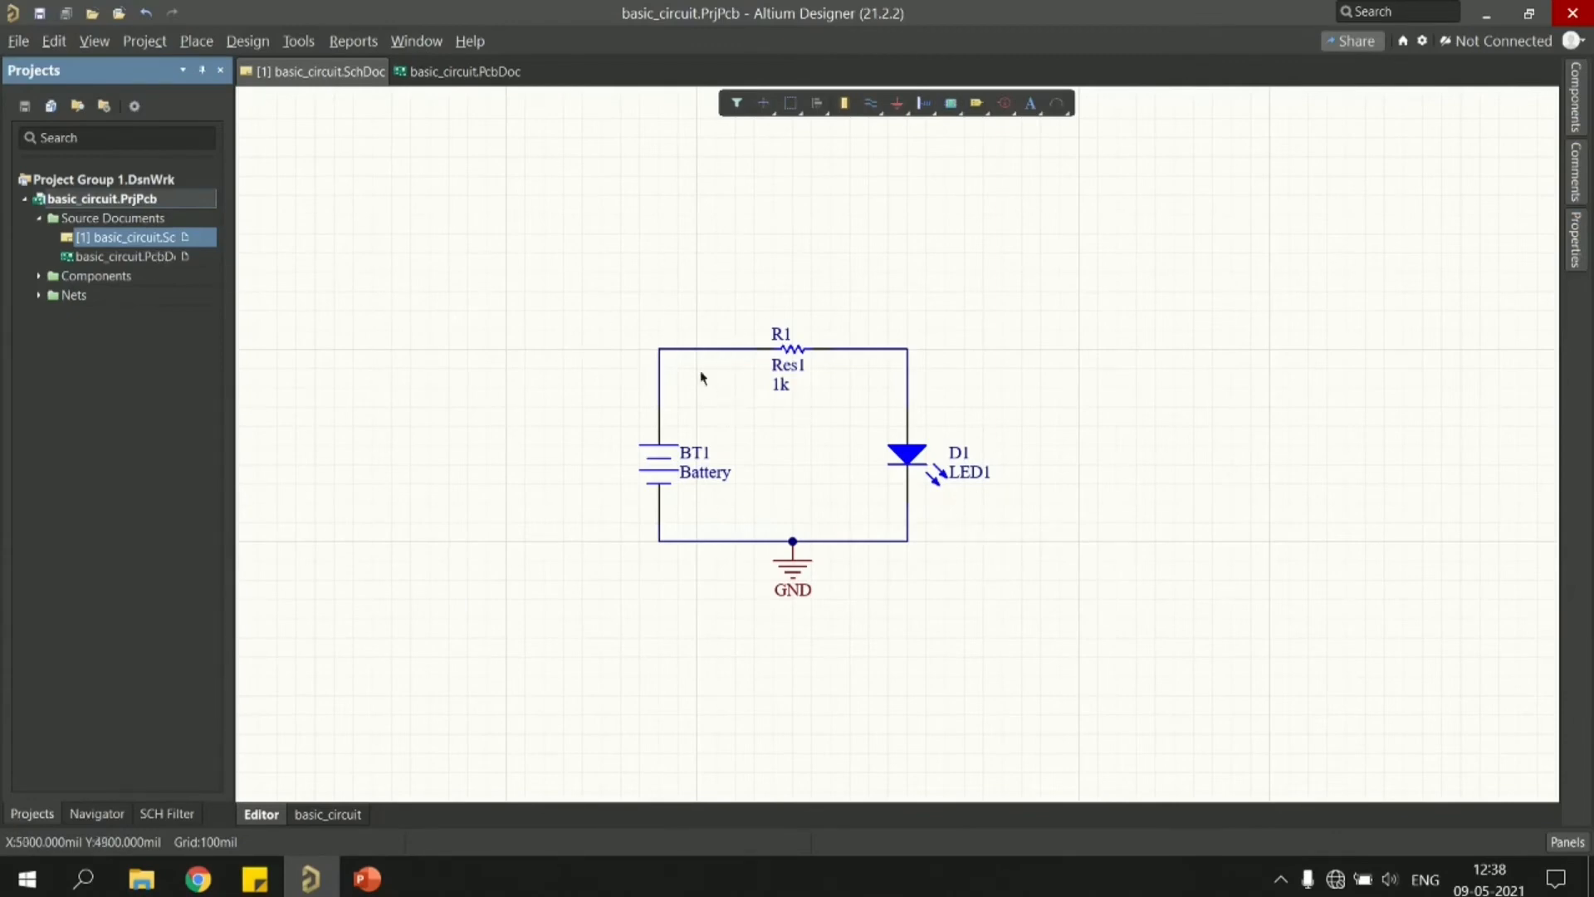
- Check the empty PCB document, then update basic_circuit.PcbDoc from the schematic by validating and executing all its changes
double_click(158, 257)
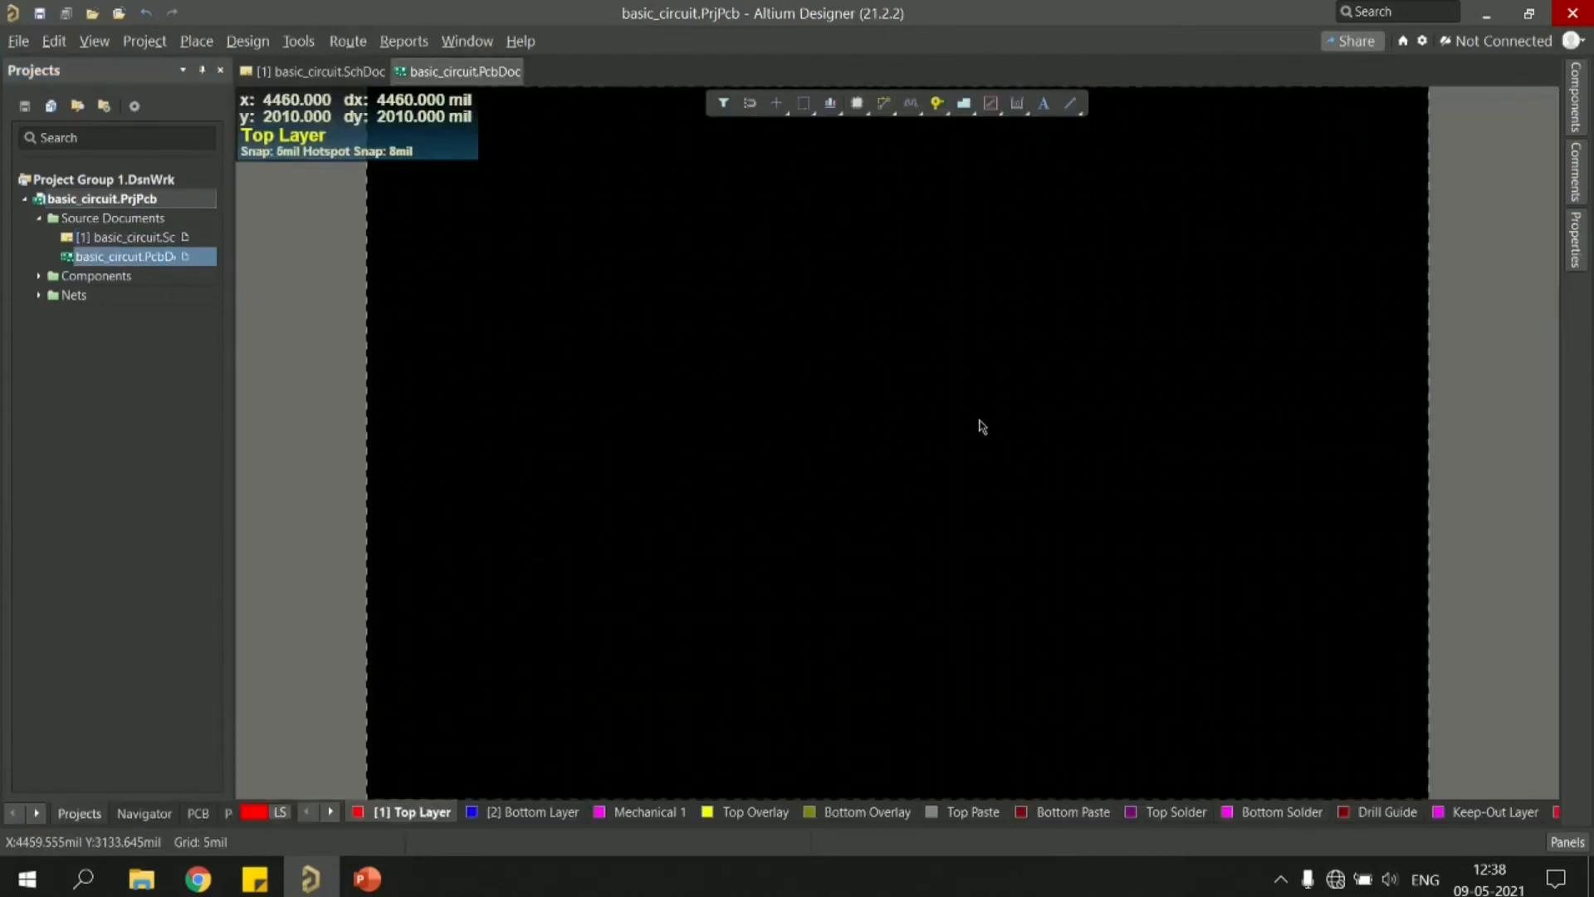
ctrl+scroll(982, 426, down, 1)
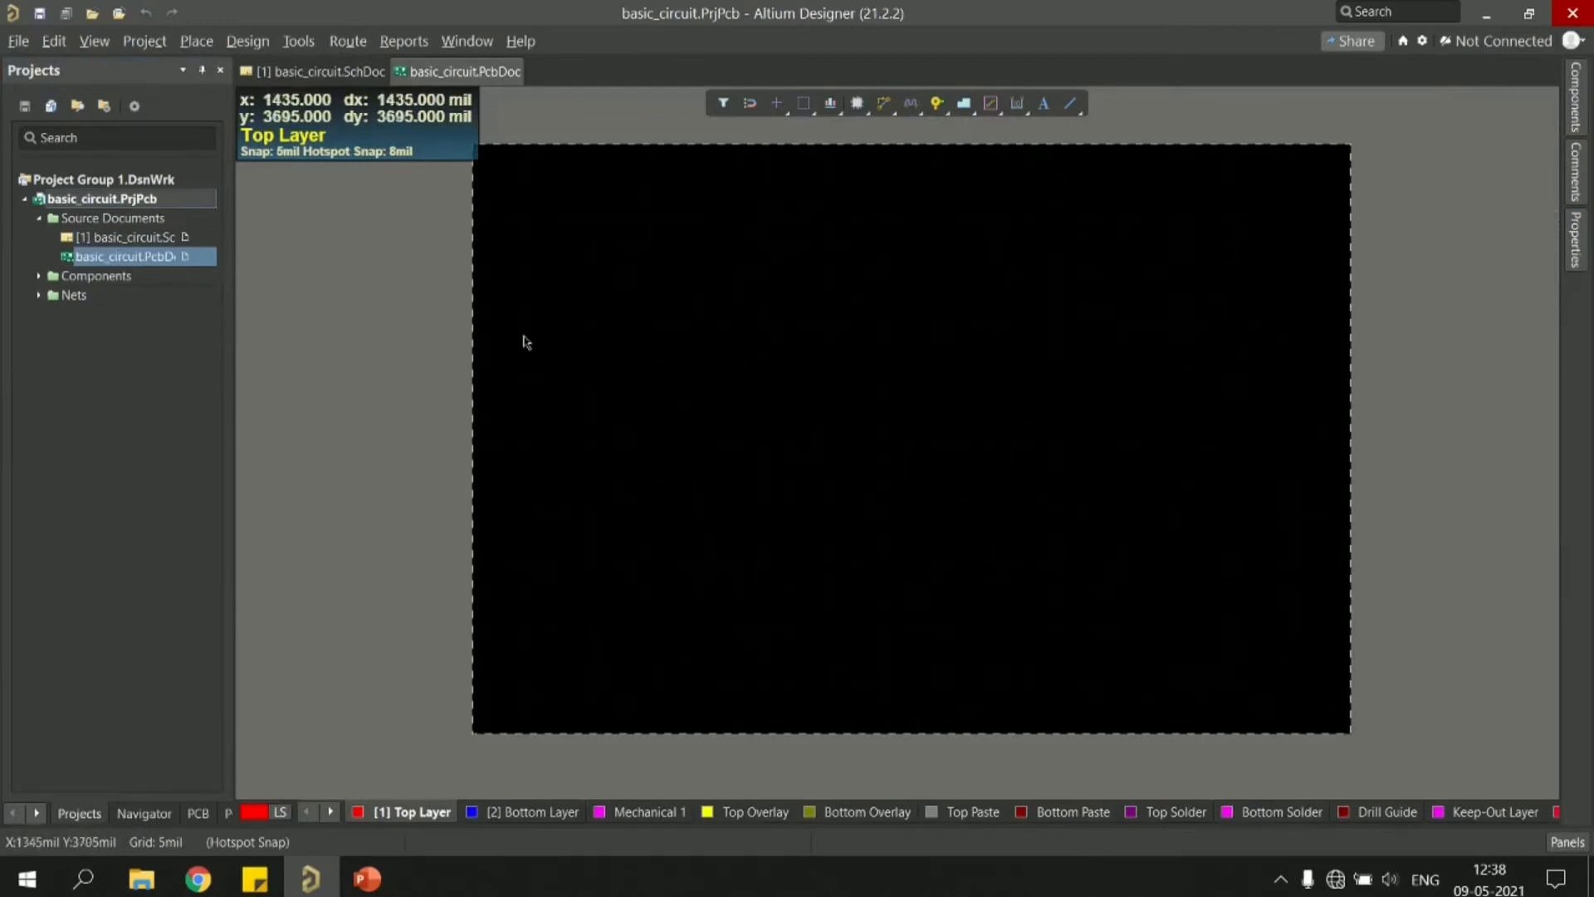
click(150, 238)
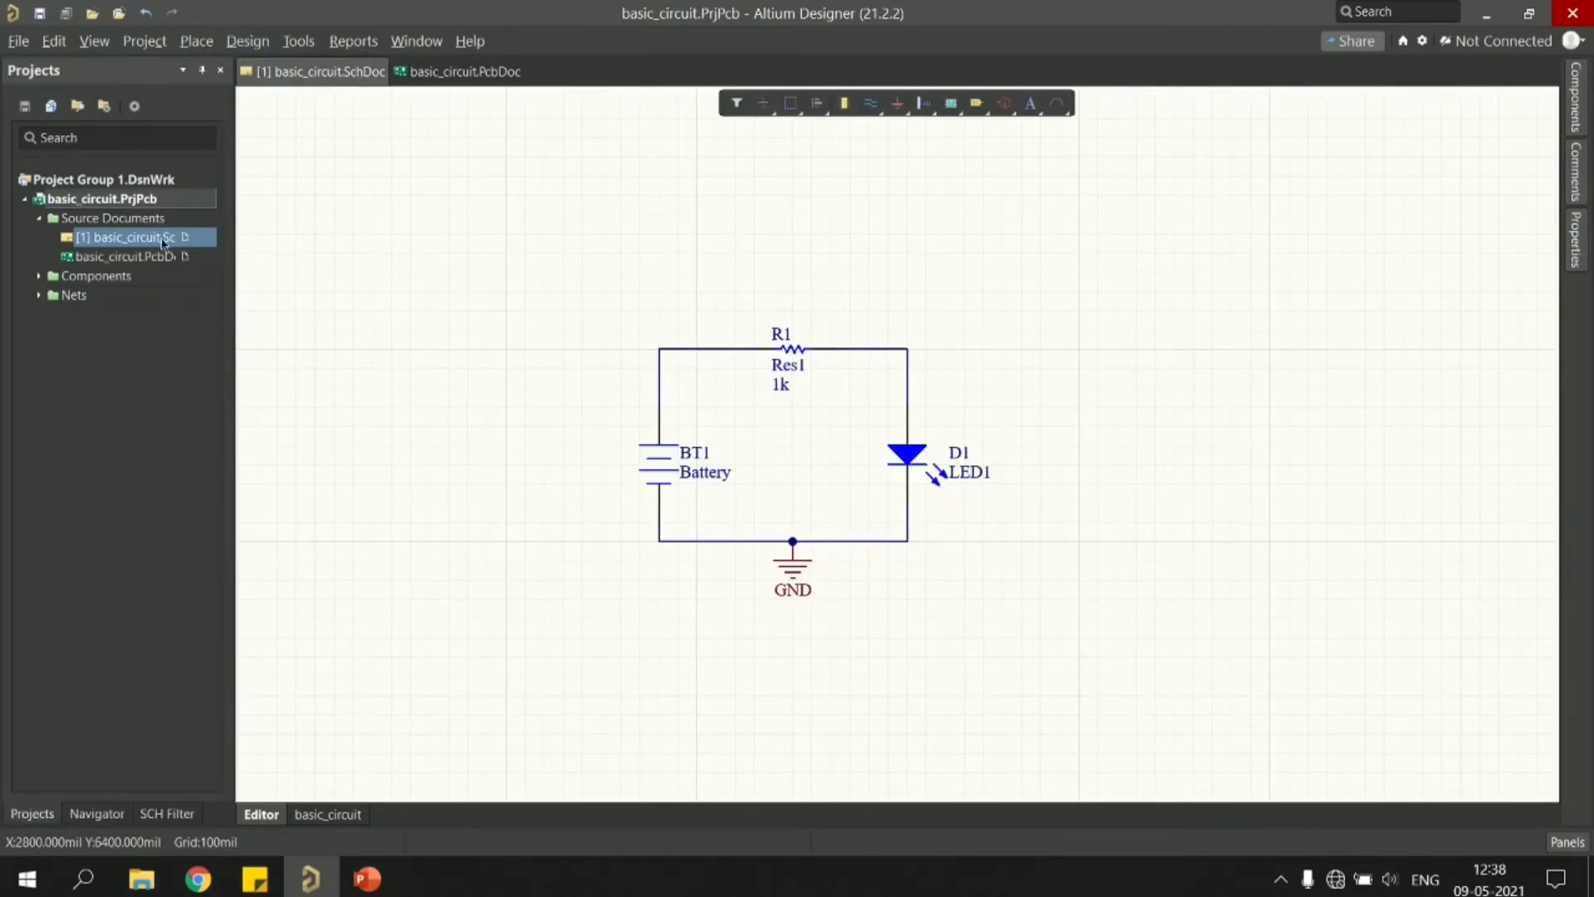
click(242, 35)
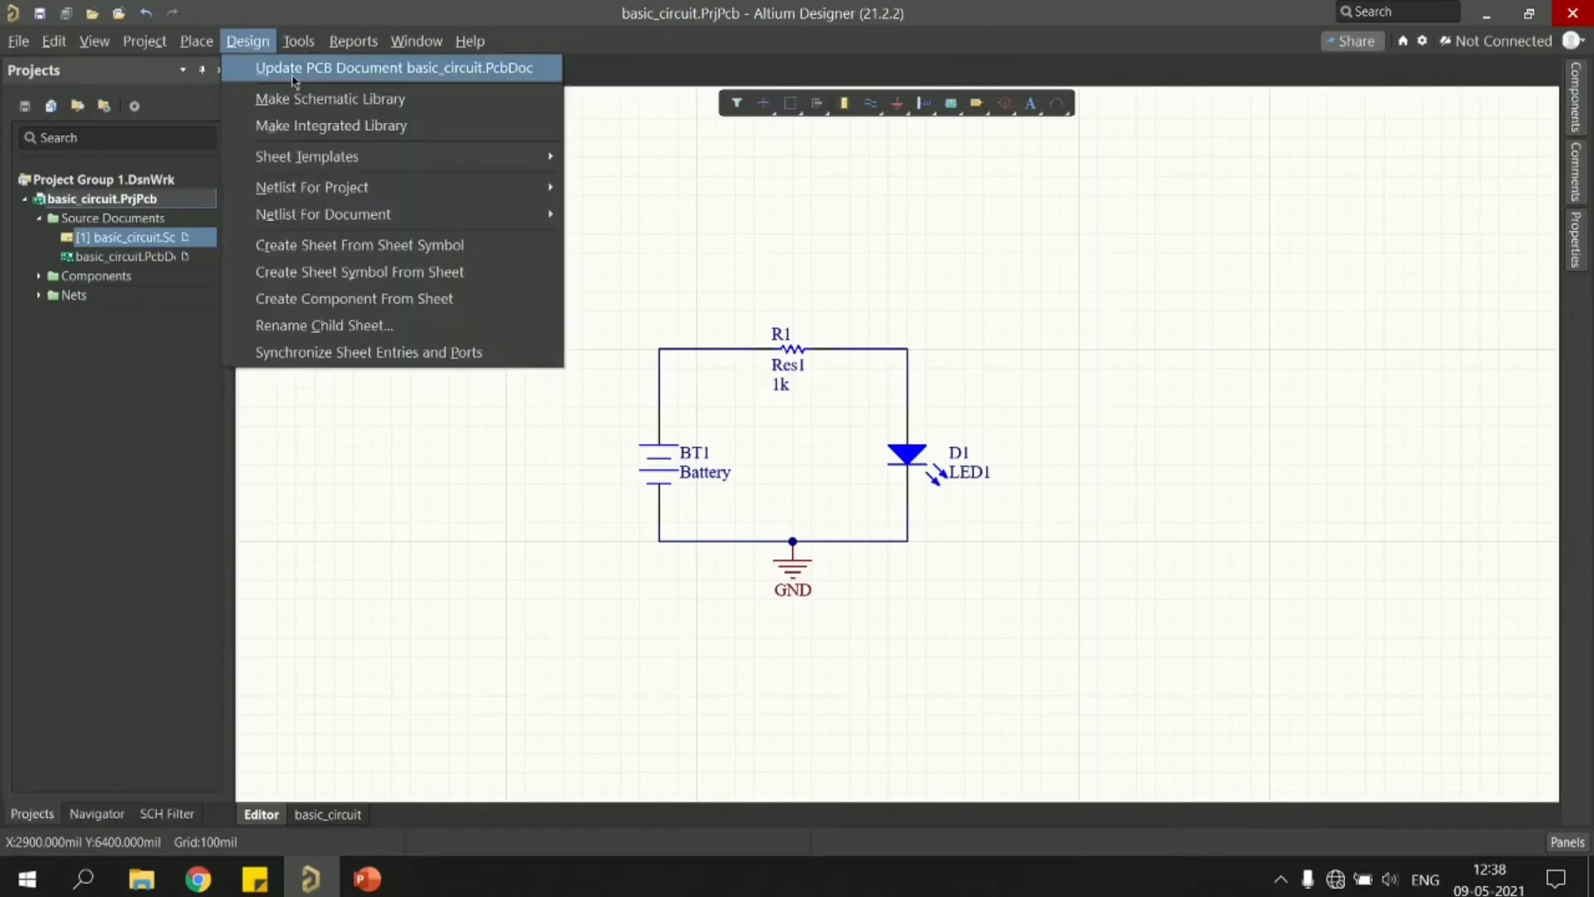
click(442, 70)
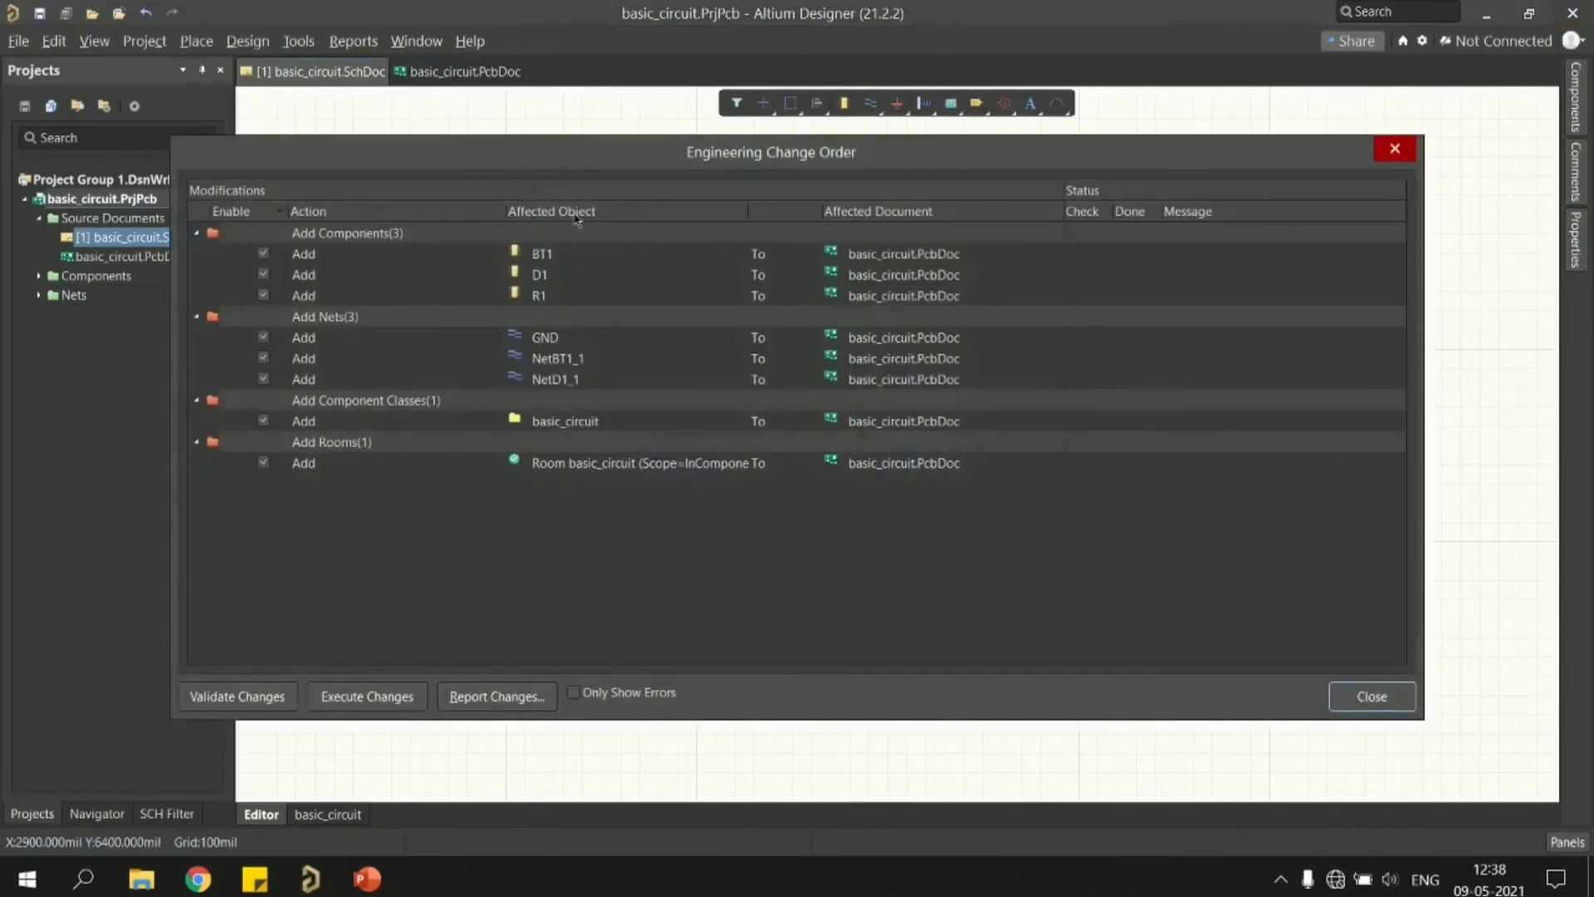
drag(643, 171, 736, 162)
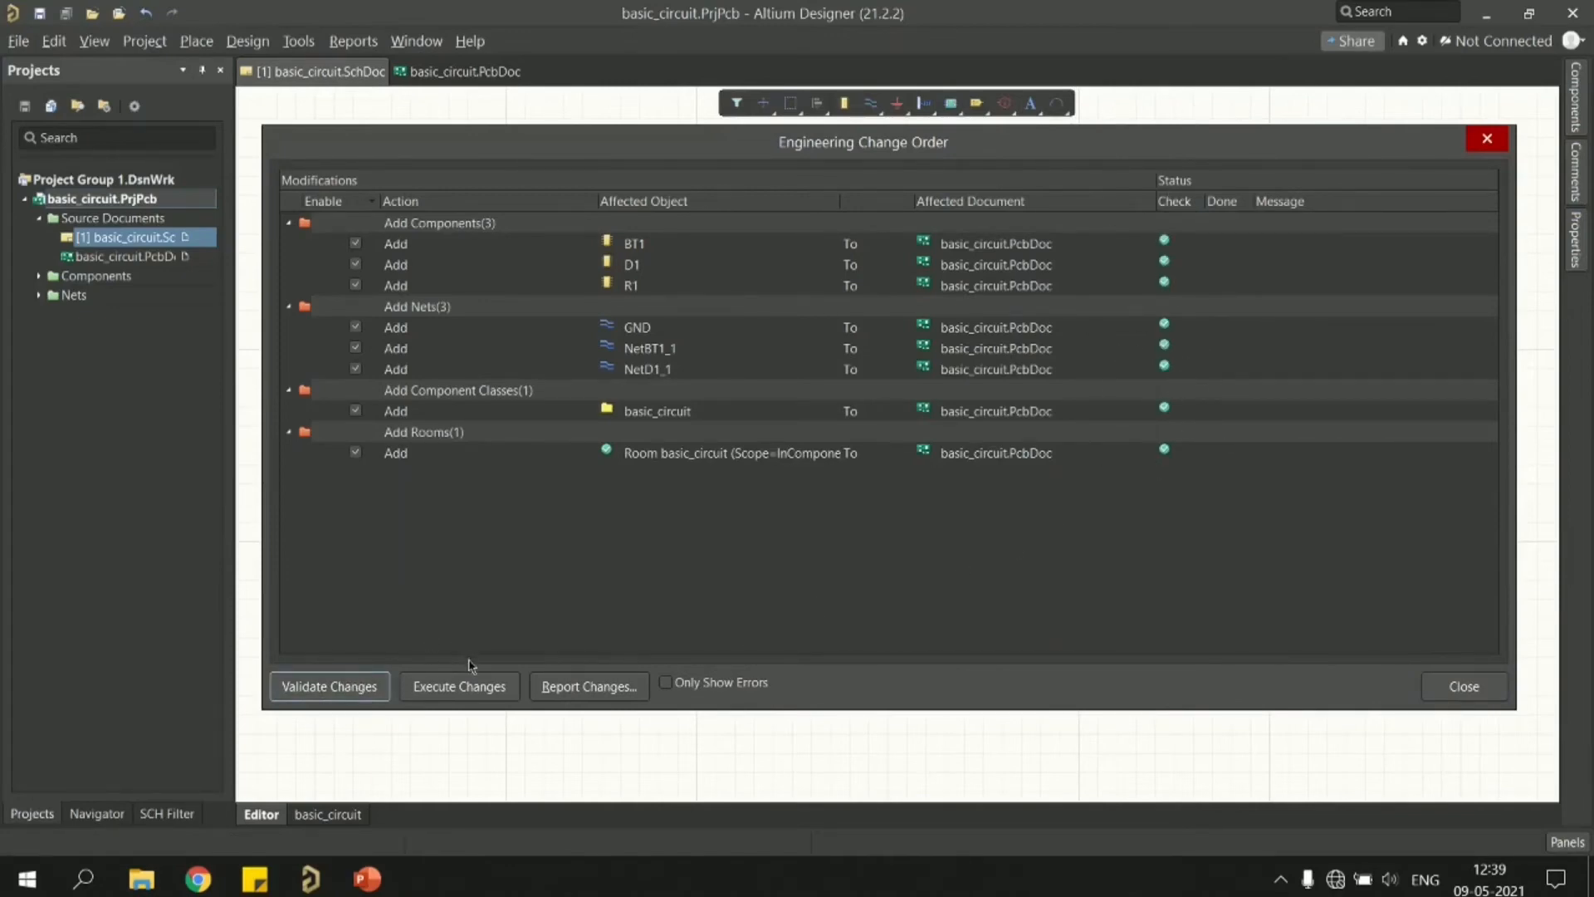
click(468, 688)
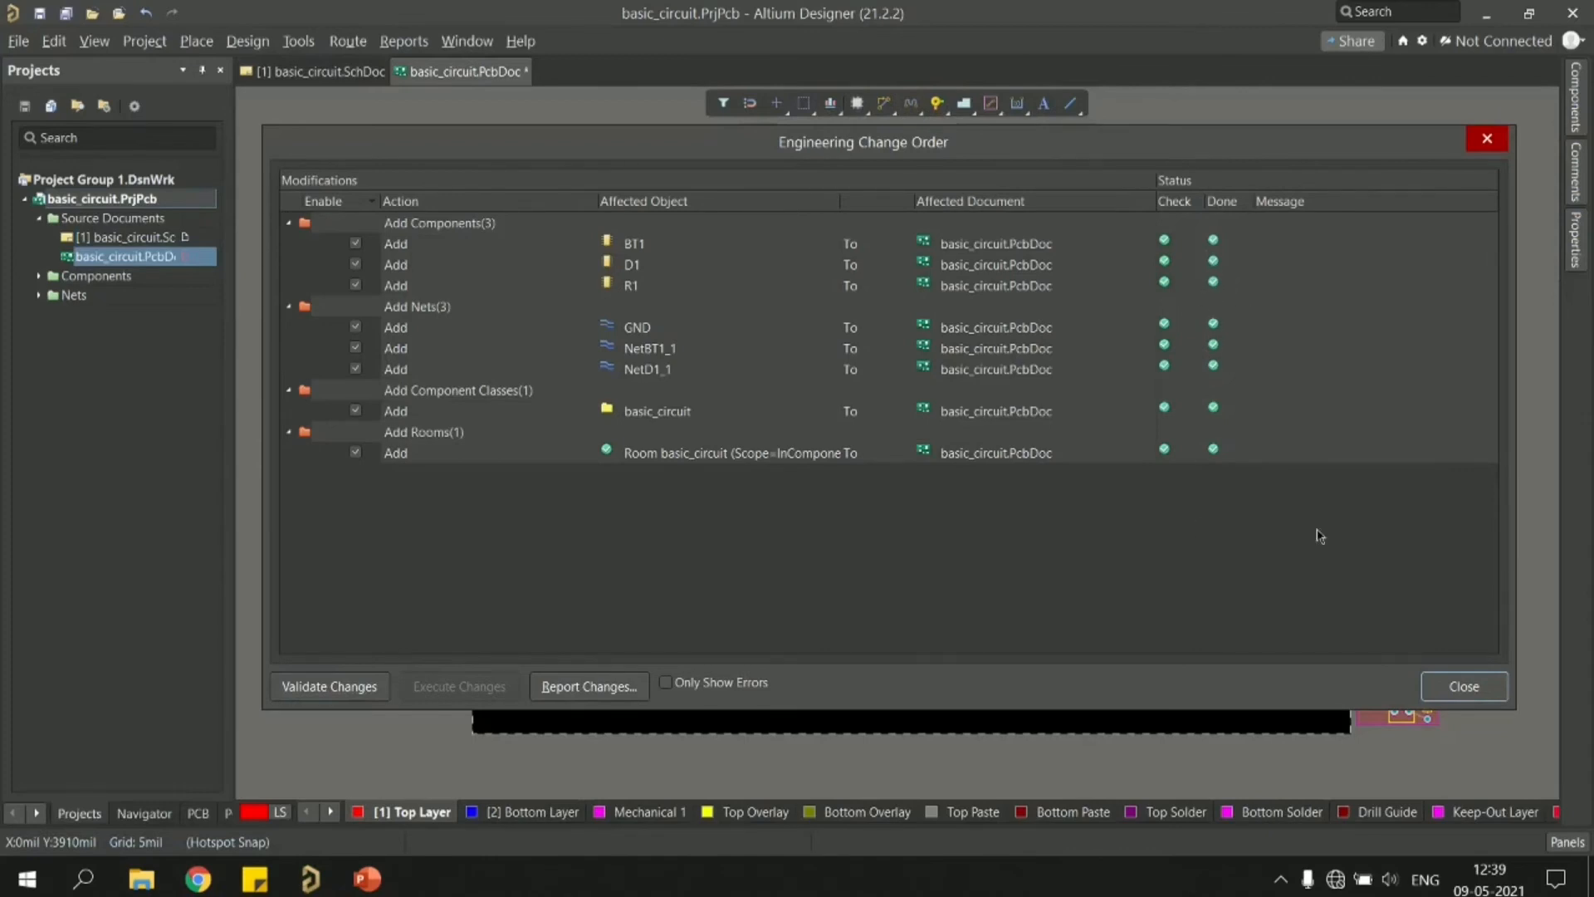
click(1493, 695)
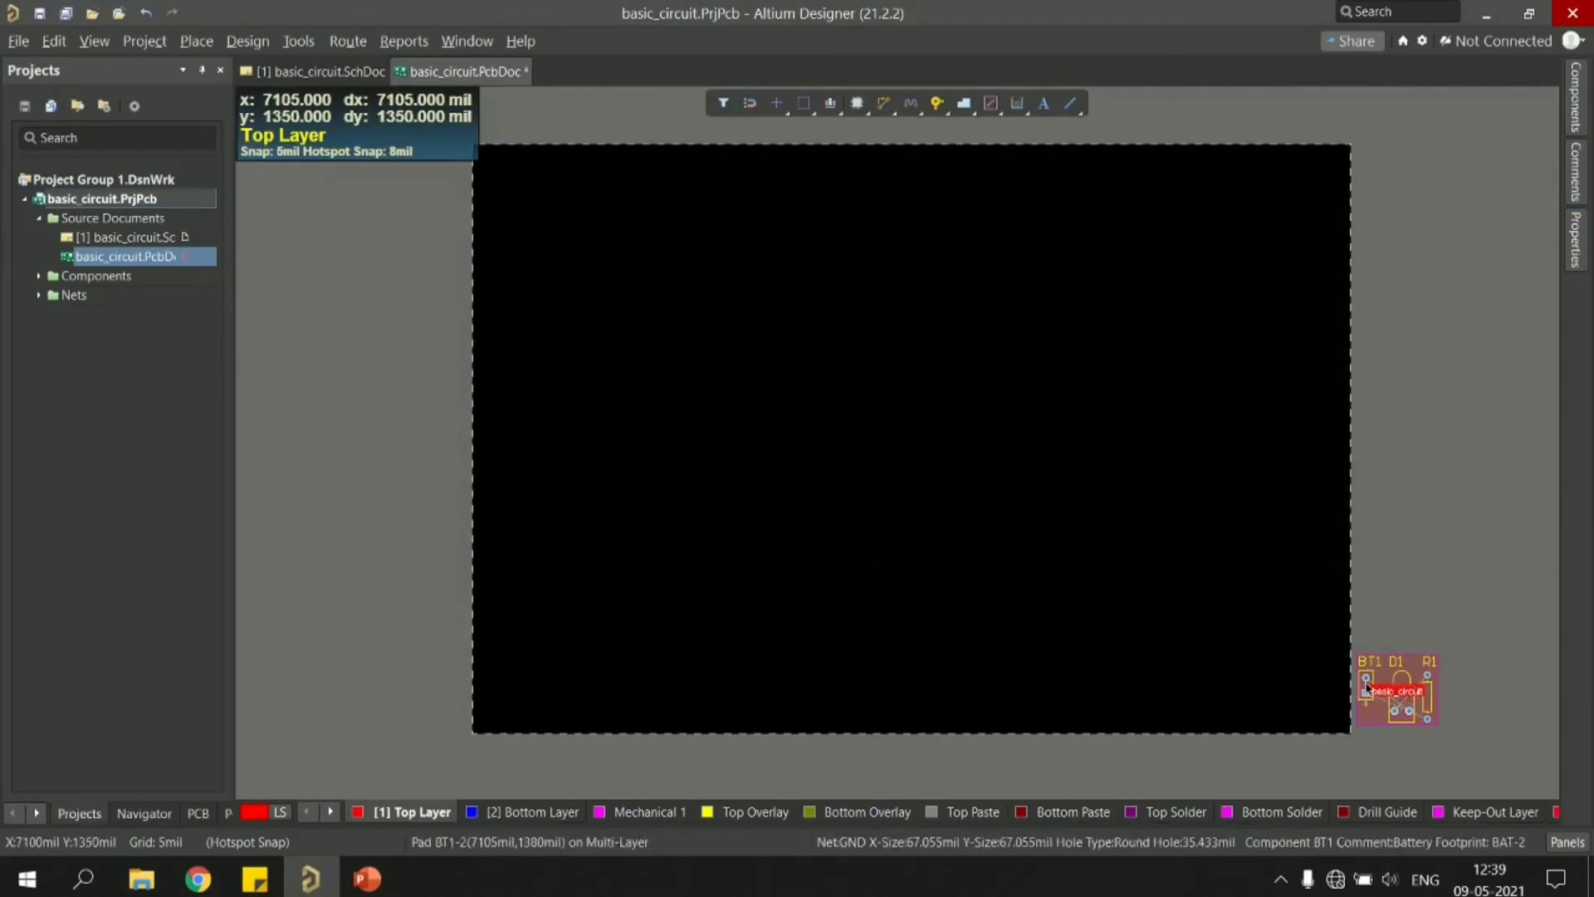
- Move BT1, R1 and D1 onto the board near its centre, with R1 between the battery and the higher-placed LED
drag(1363, 688, 805, 508)
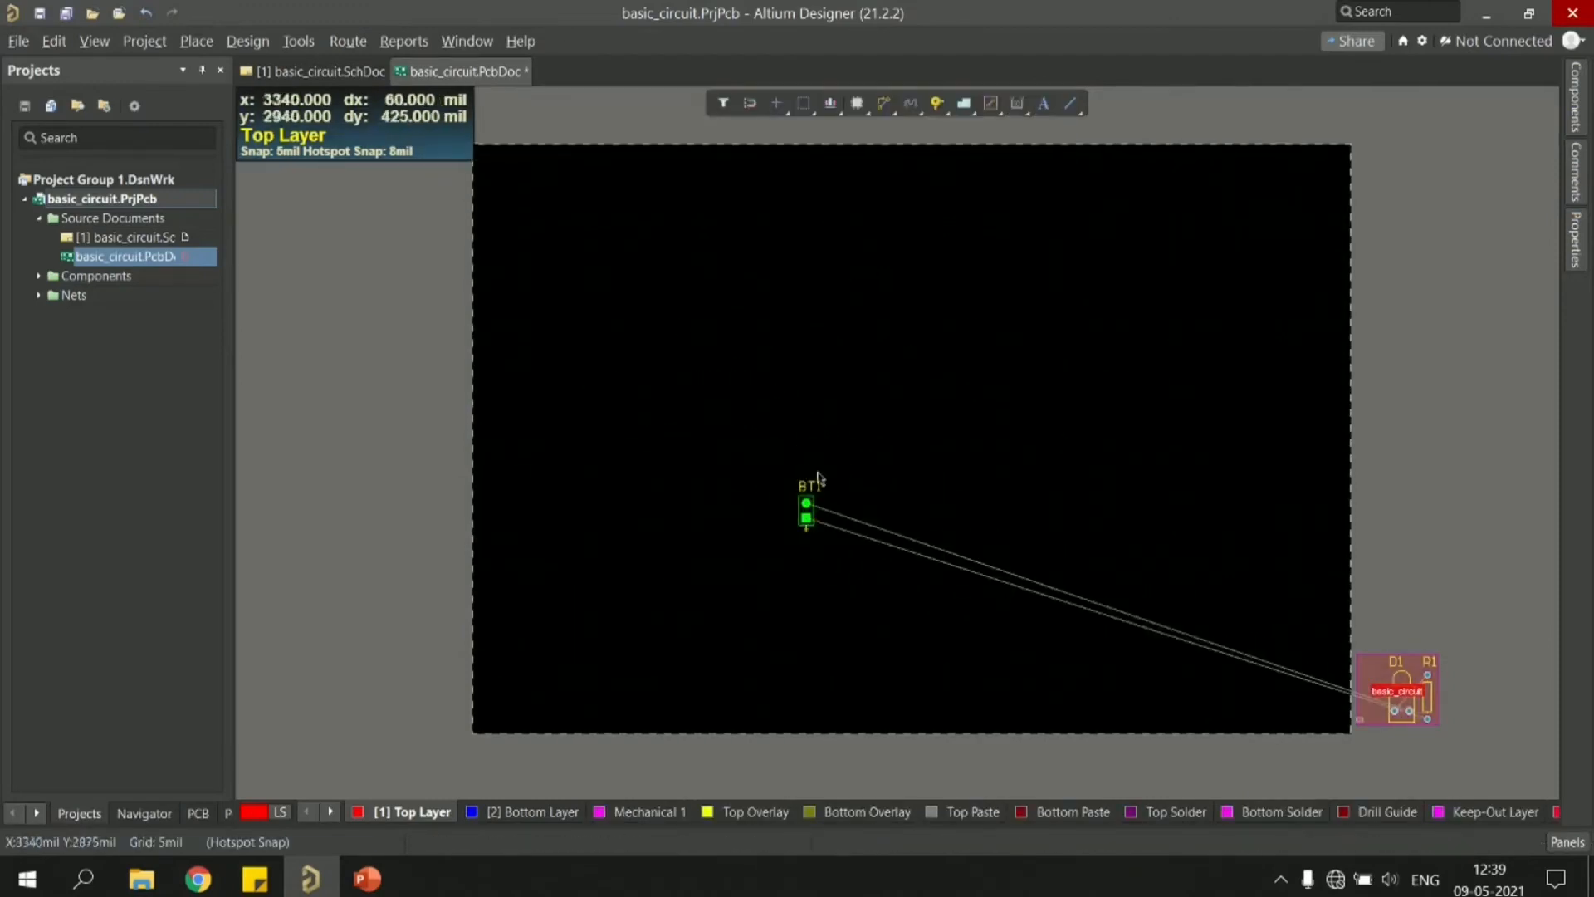
drag(1406, 708, 1075, 432)
drag(1412, 697, 894, 465)
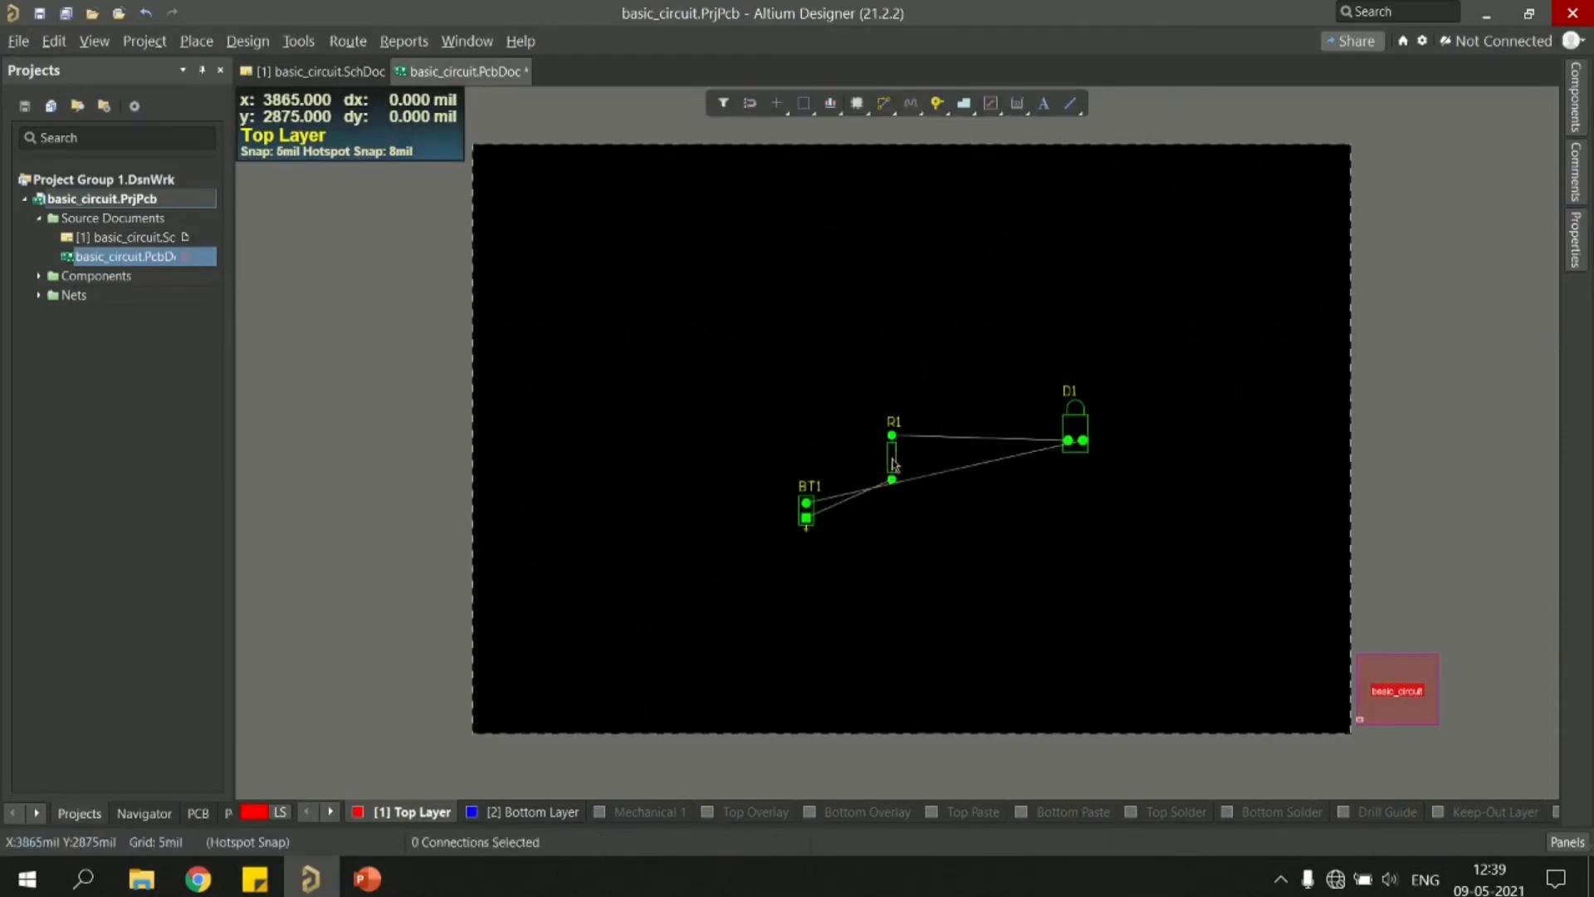
drag(1074, 440, 996, 425)
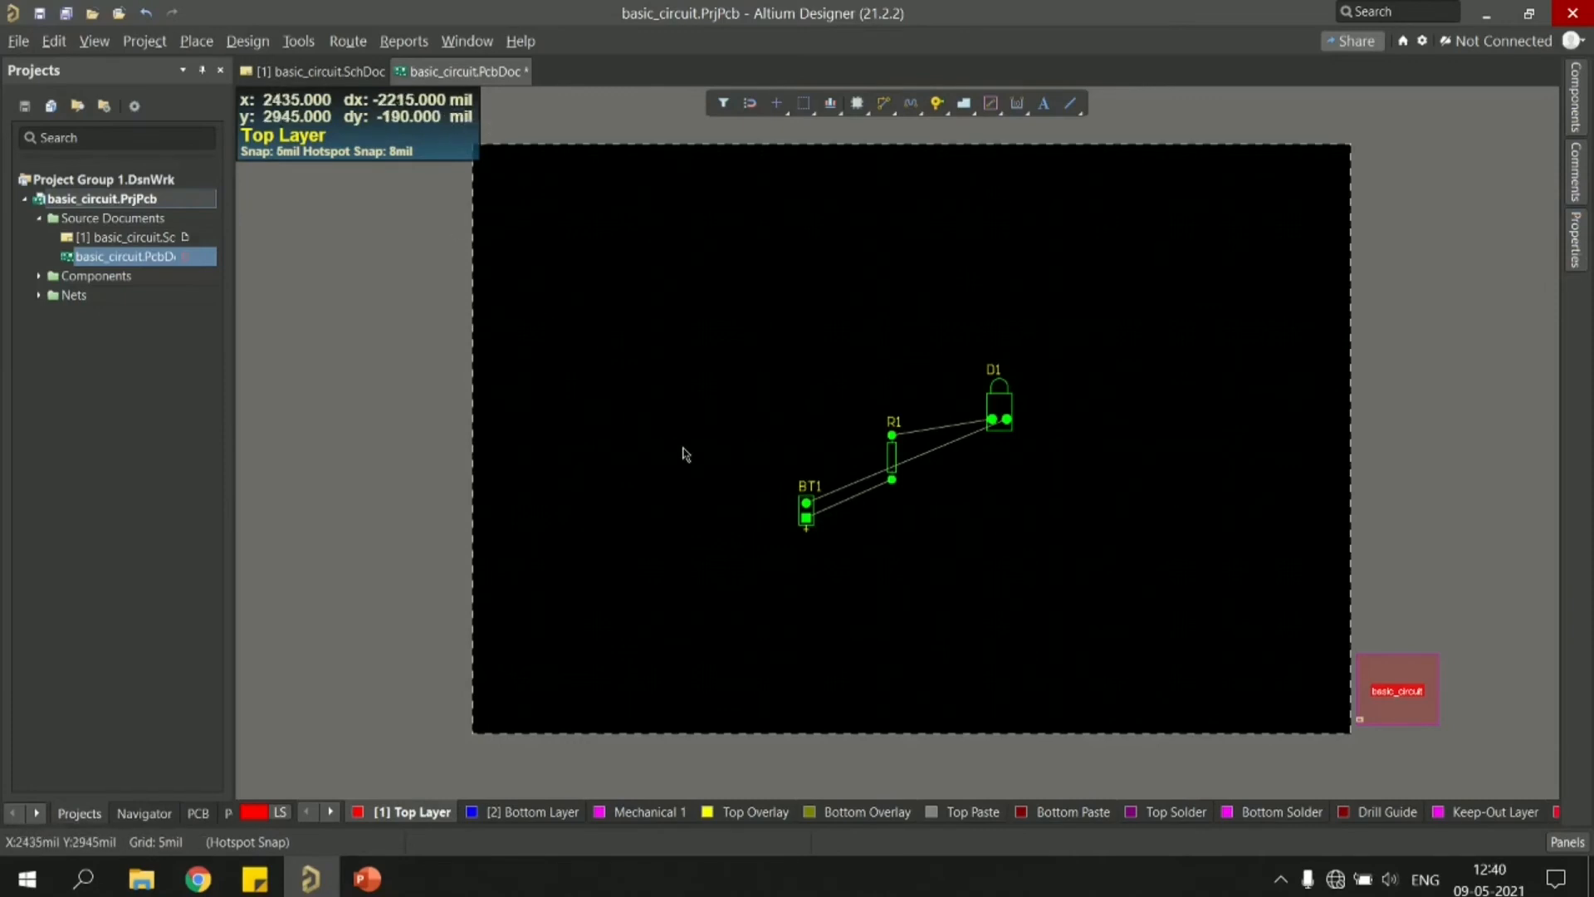
- Switch the PCB document's measurement units from mils to millimetres
key(q)
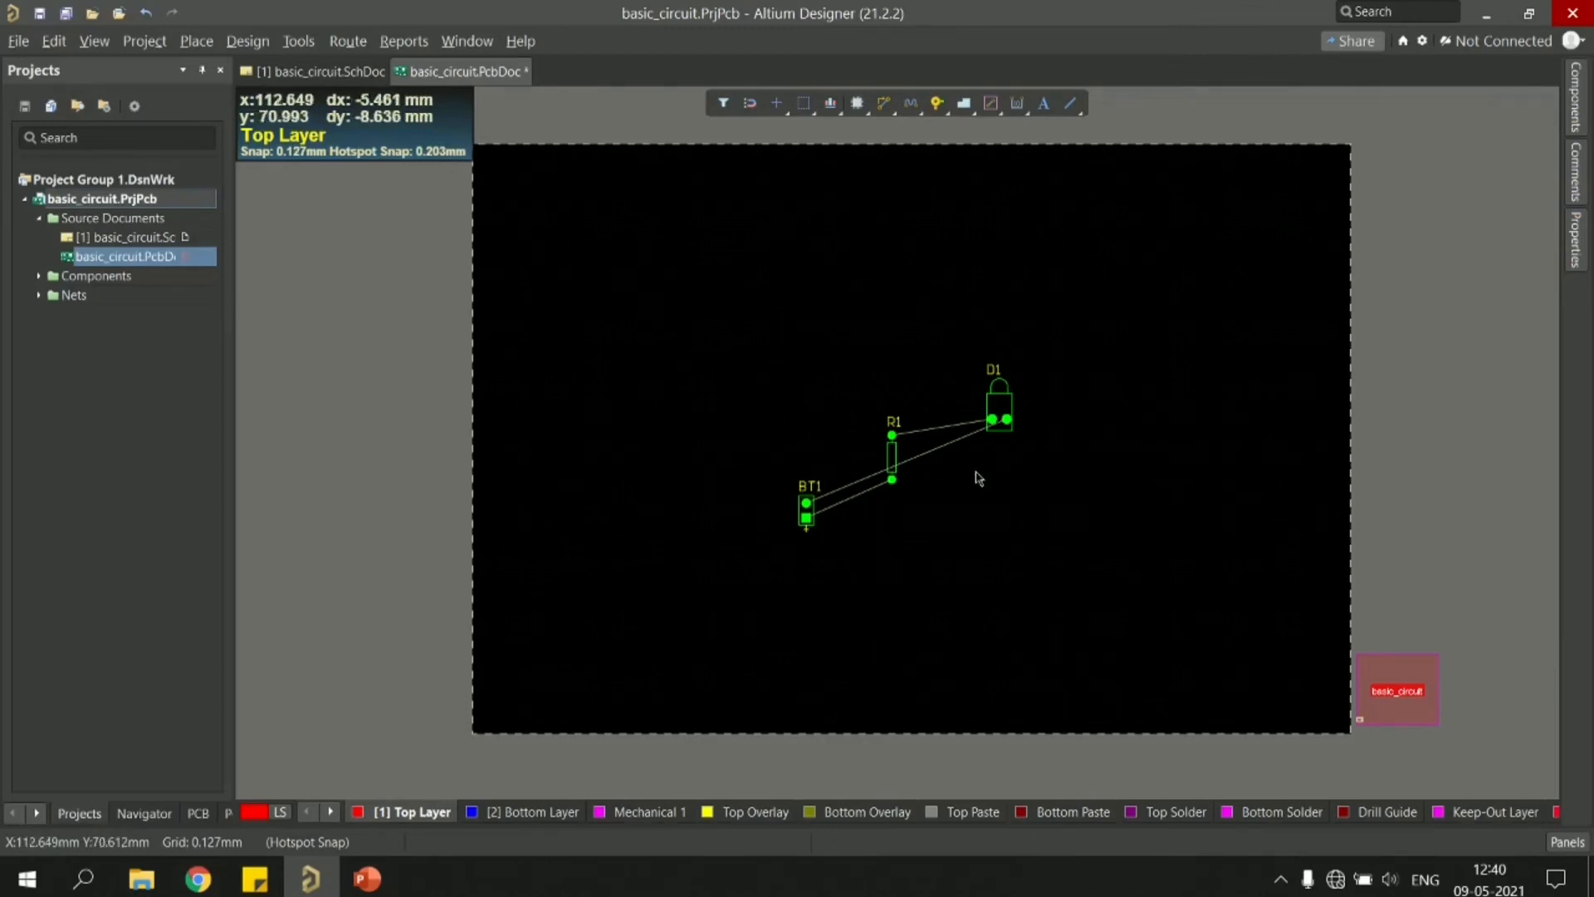
ctrl+scroll(978, 478, up, 2)
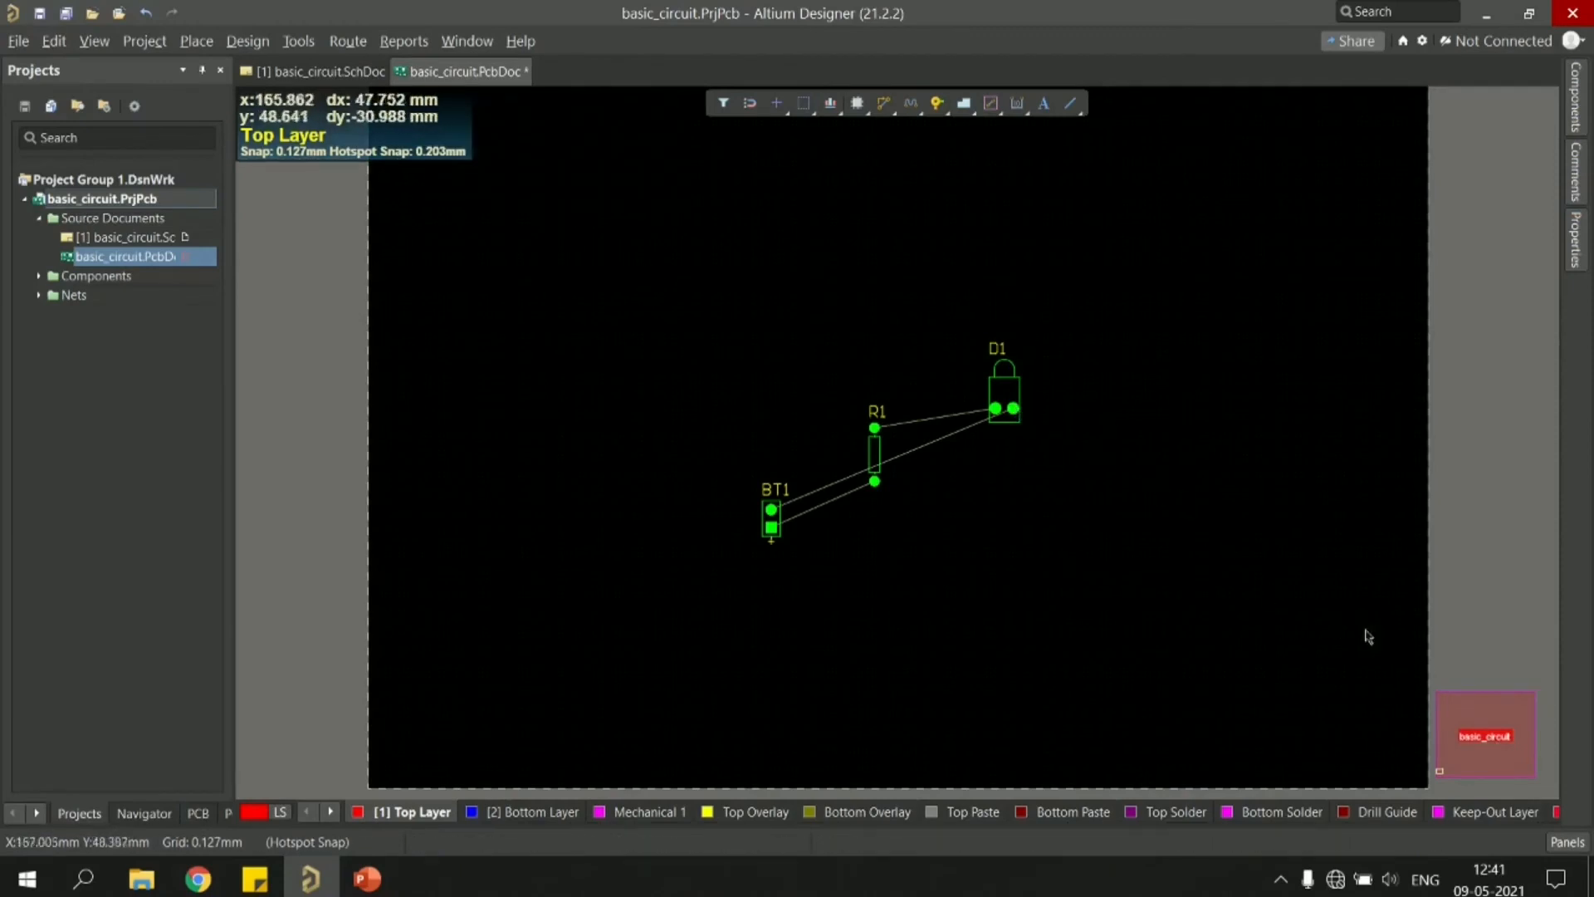
- Move the basic_circuit room onto the board with its components, and try placing D1 inside and outside the room
drag(1519, 744, 1247, 657)
drag(723, 259, 1238, 632)
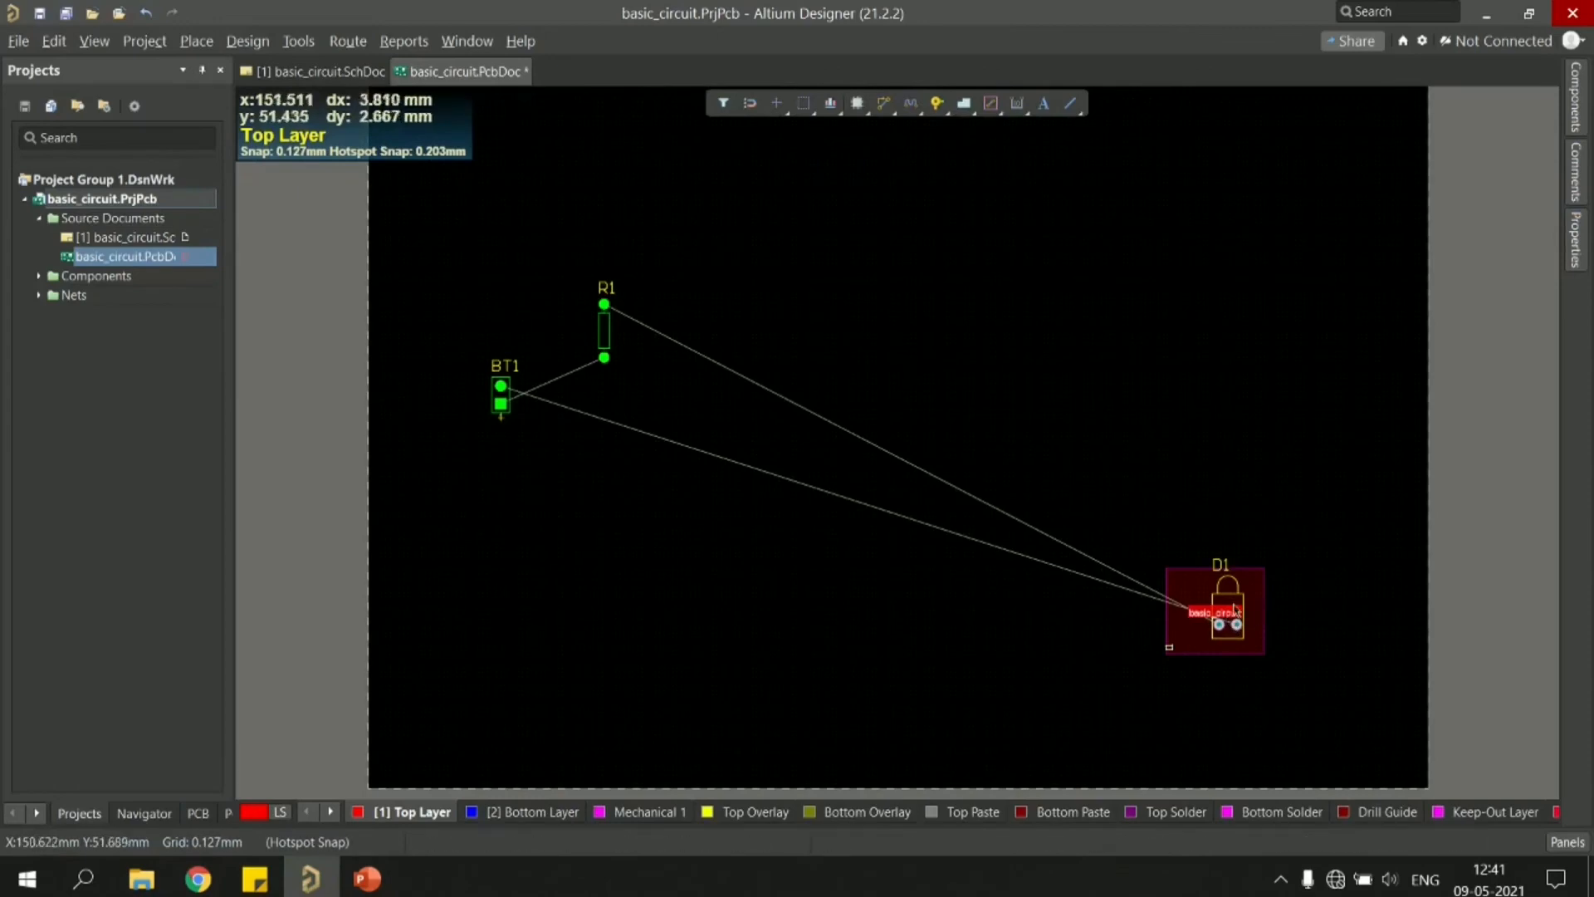
key(ctrl+z)
click(1287, 593)
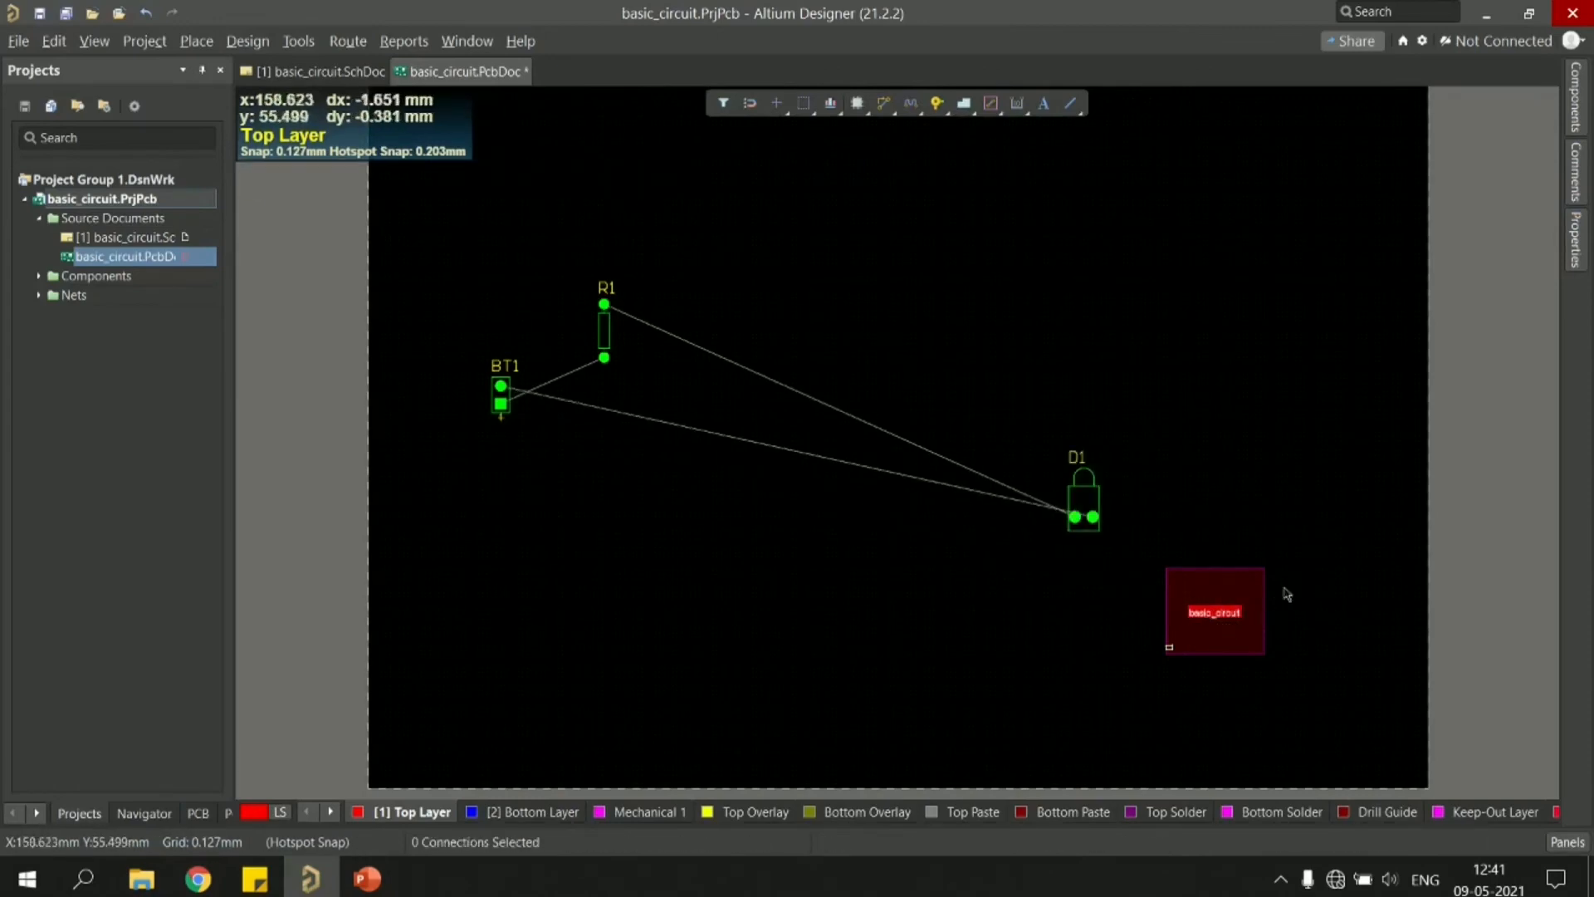
- Delete the basic_circuit room, and remove BT1, R1 and D1 from the board
click(1216, 628)
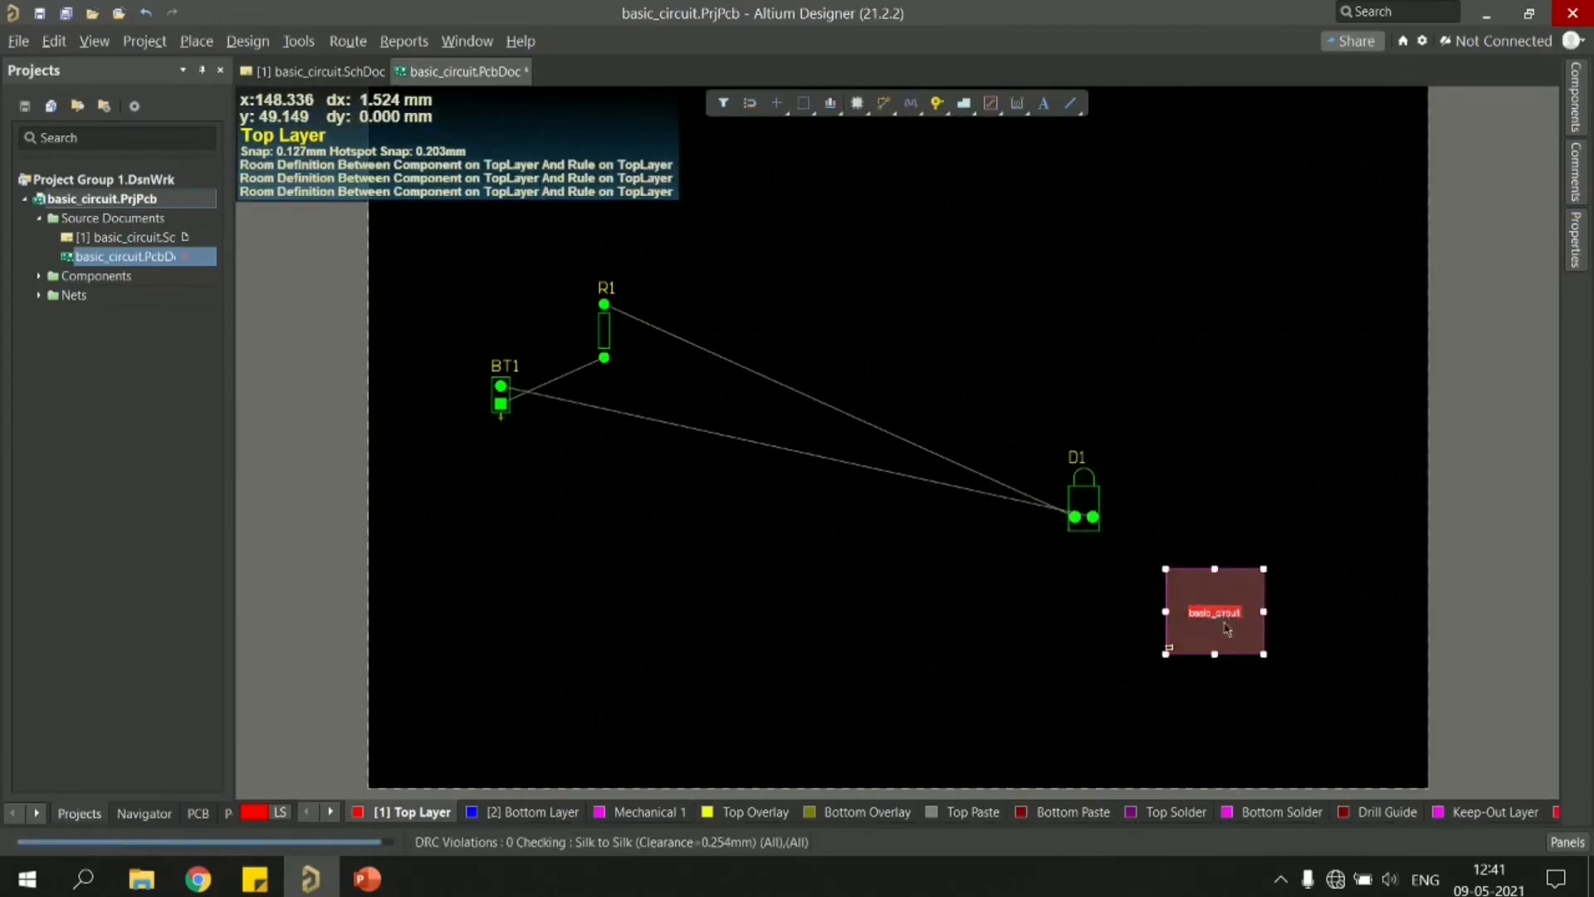
key(Delete)
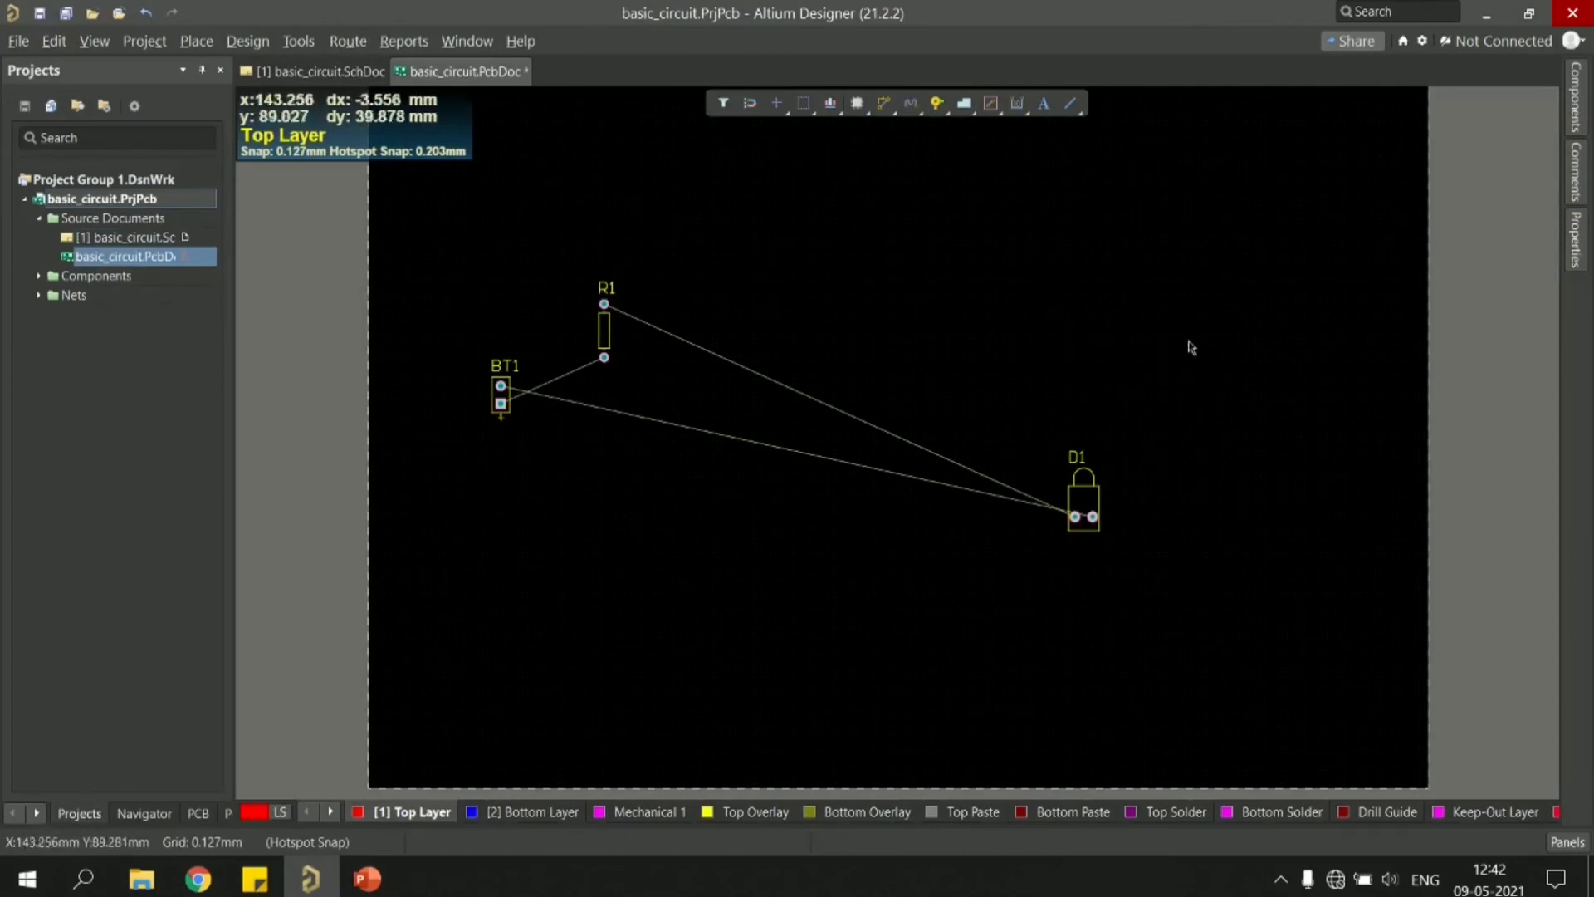
drag(1212, 263, 530, 658)
key(Delete)
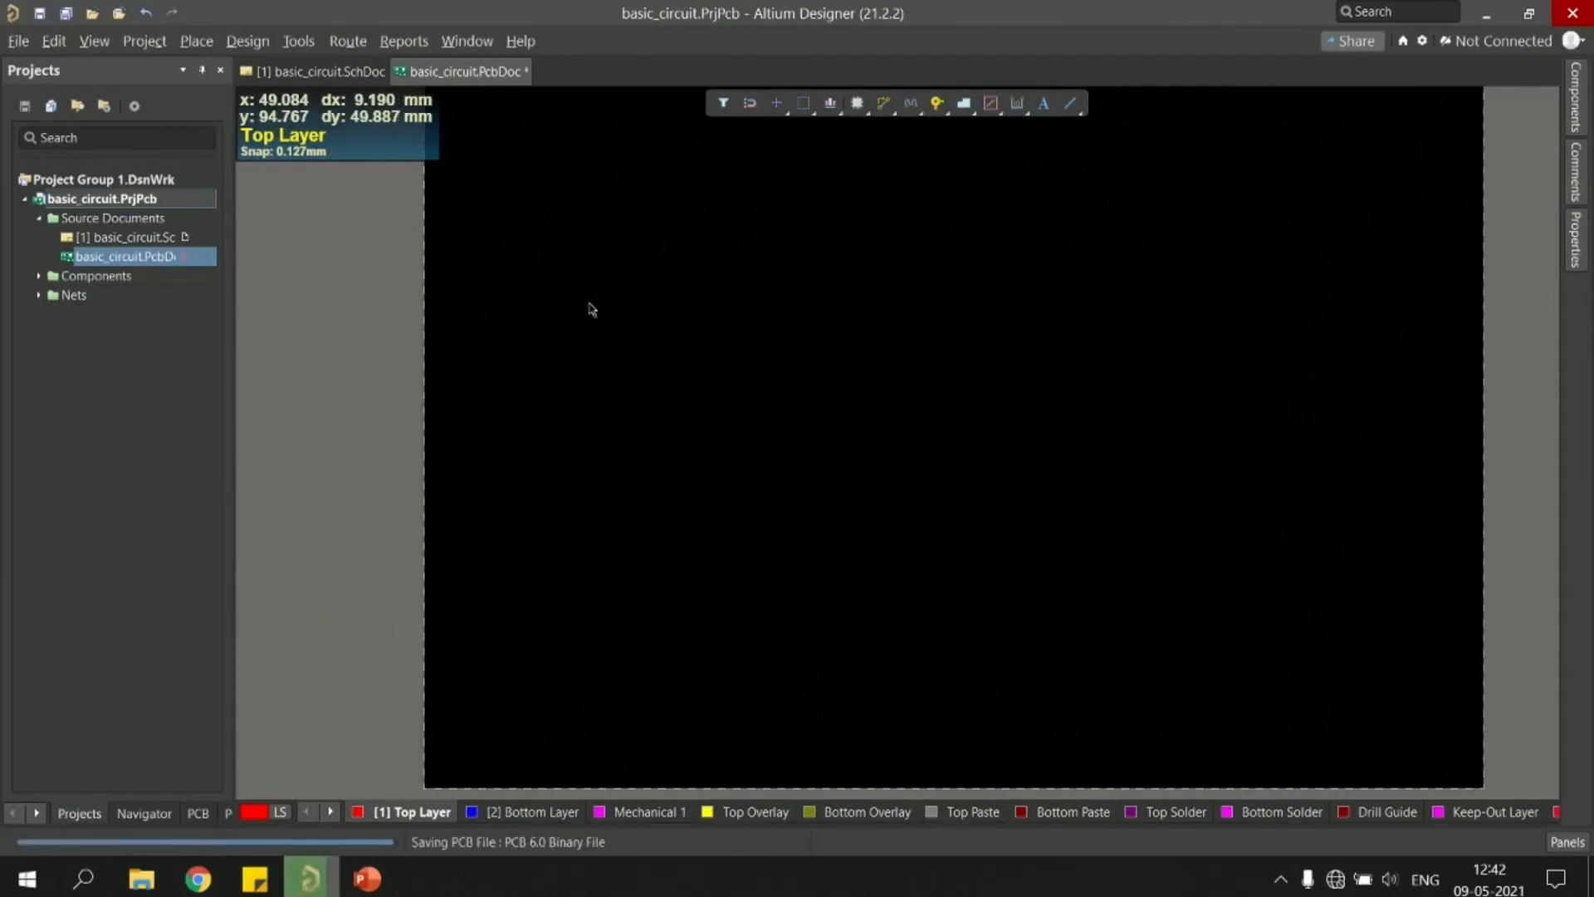
- Update basic_circuit.PcbDoc from the schematic again, excluding the basic_circuit room from the executed changes
click(332, 71)
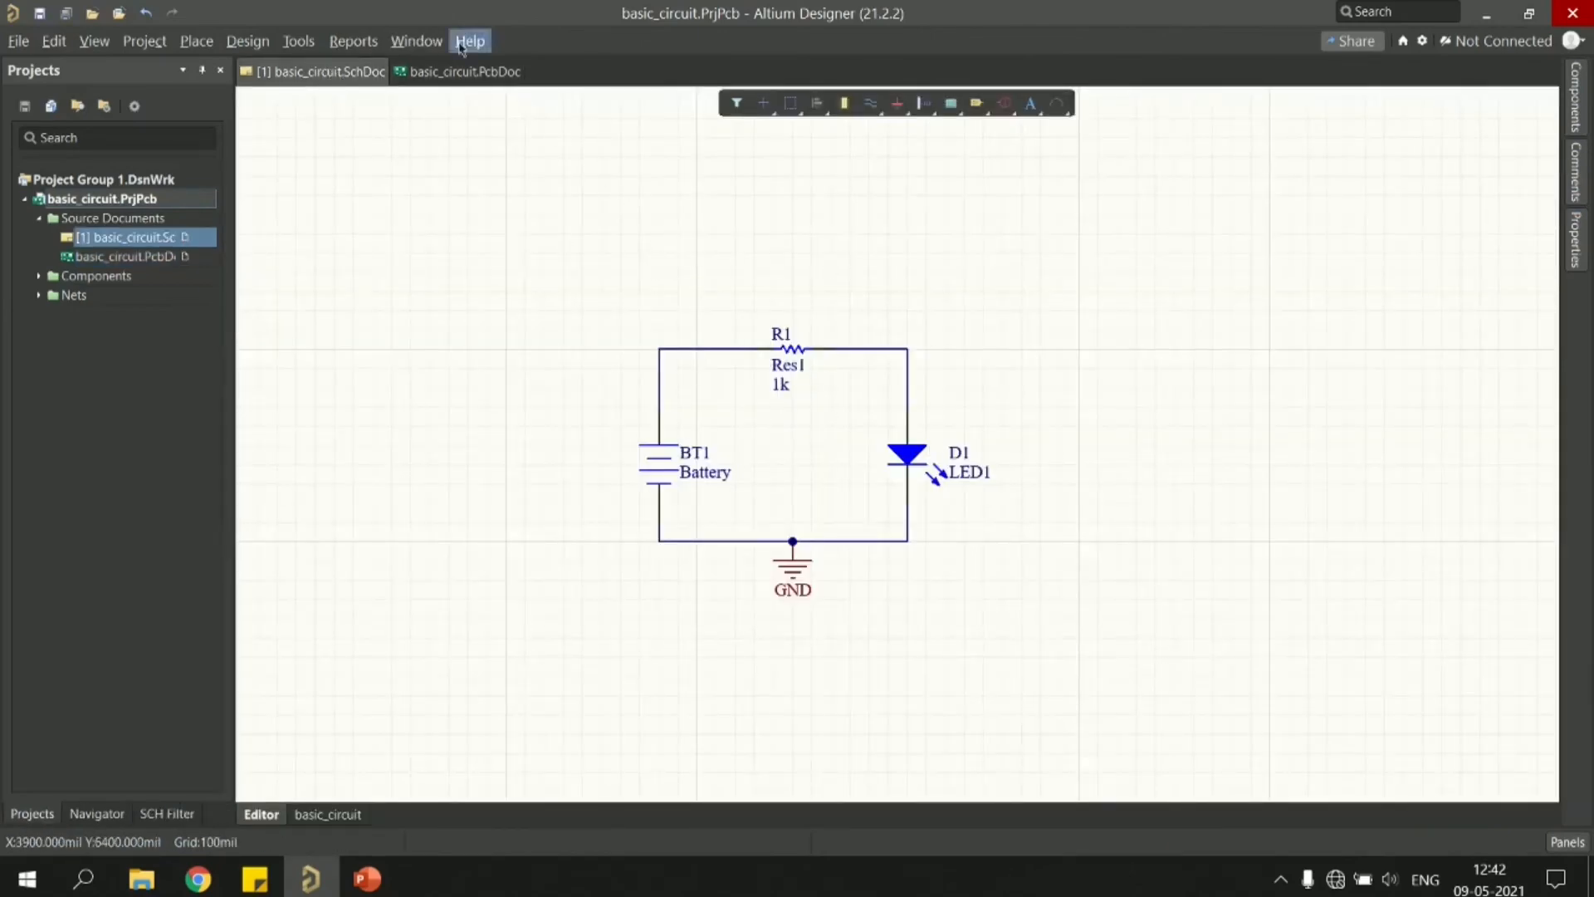
click(250, 43)
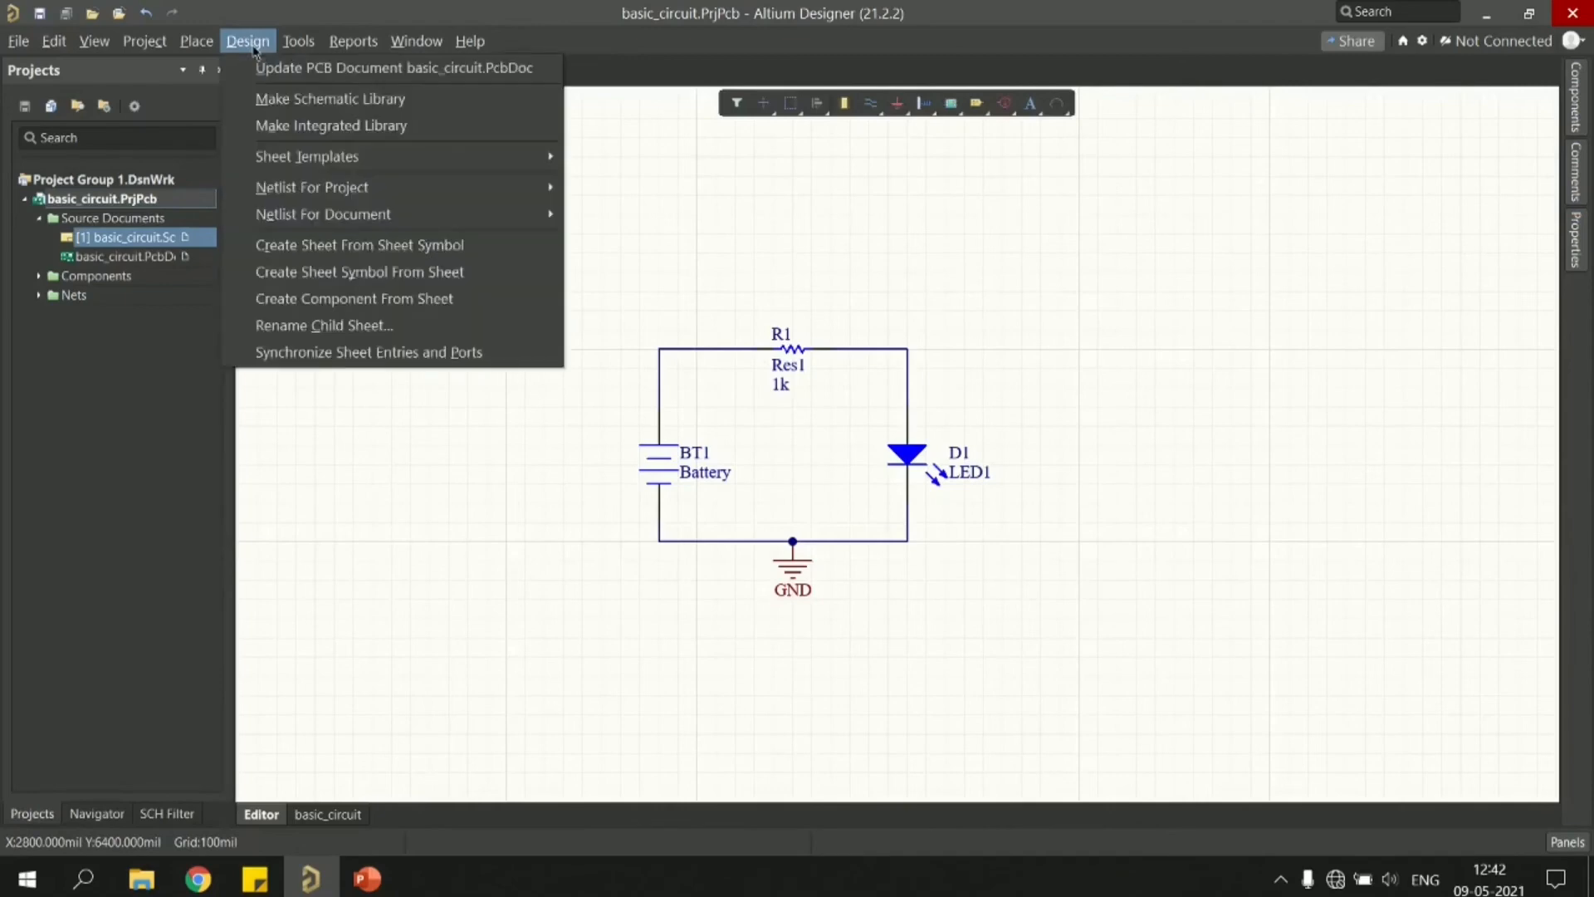
click(262, 65)
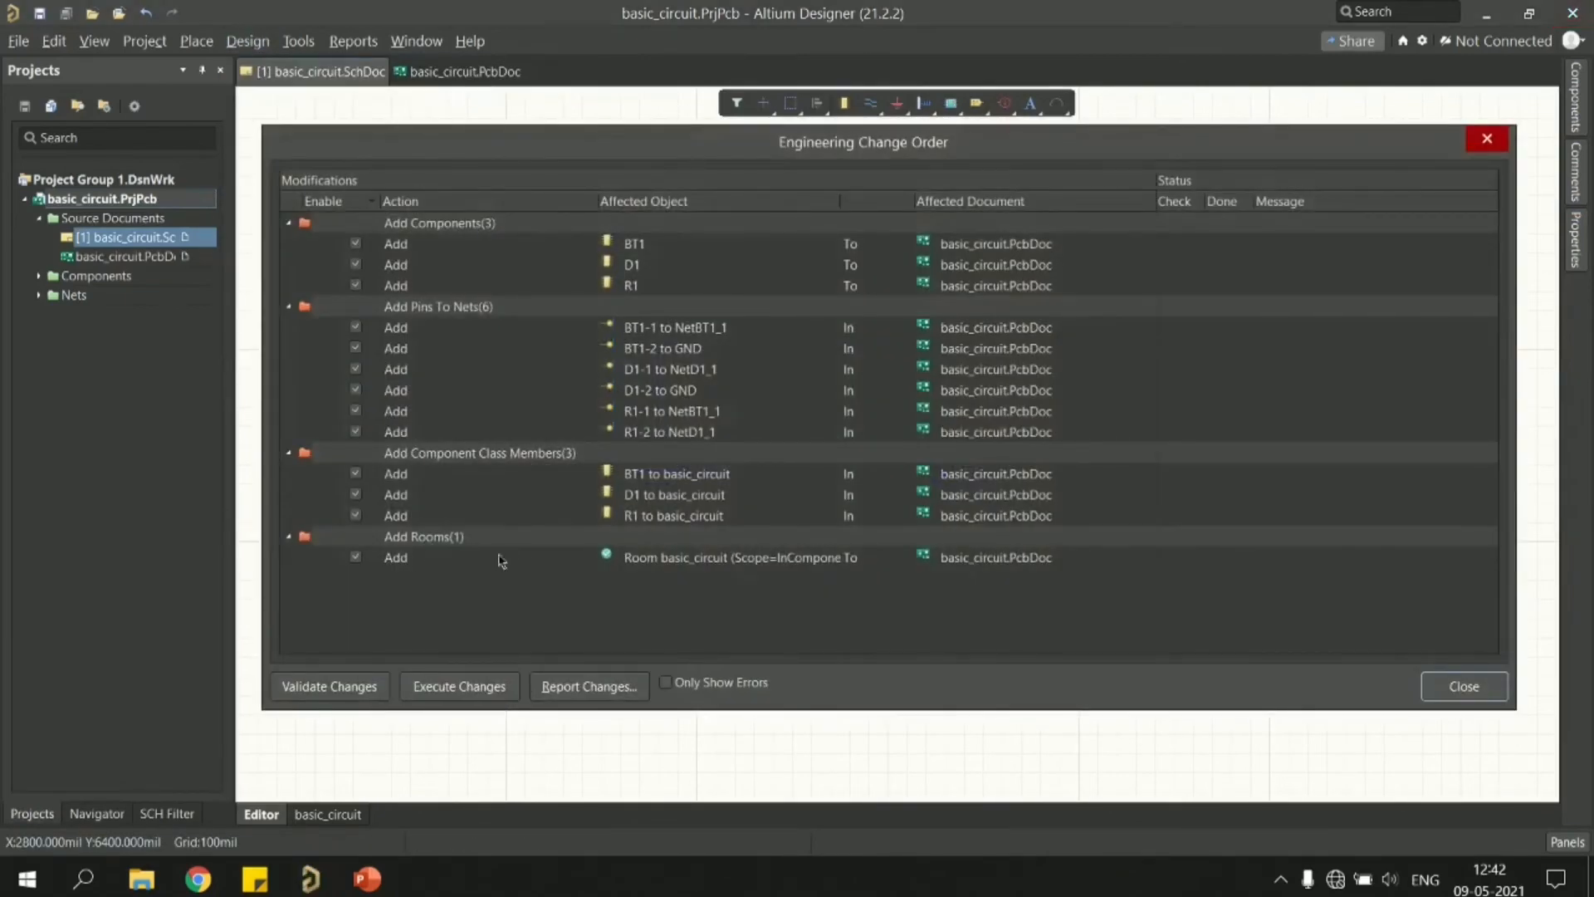
click(354, 560)
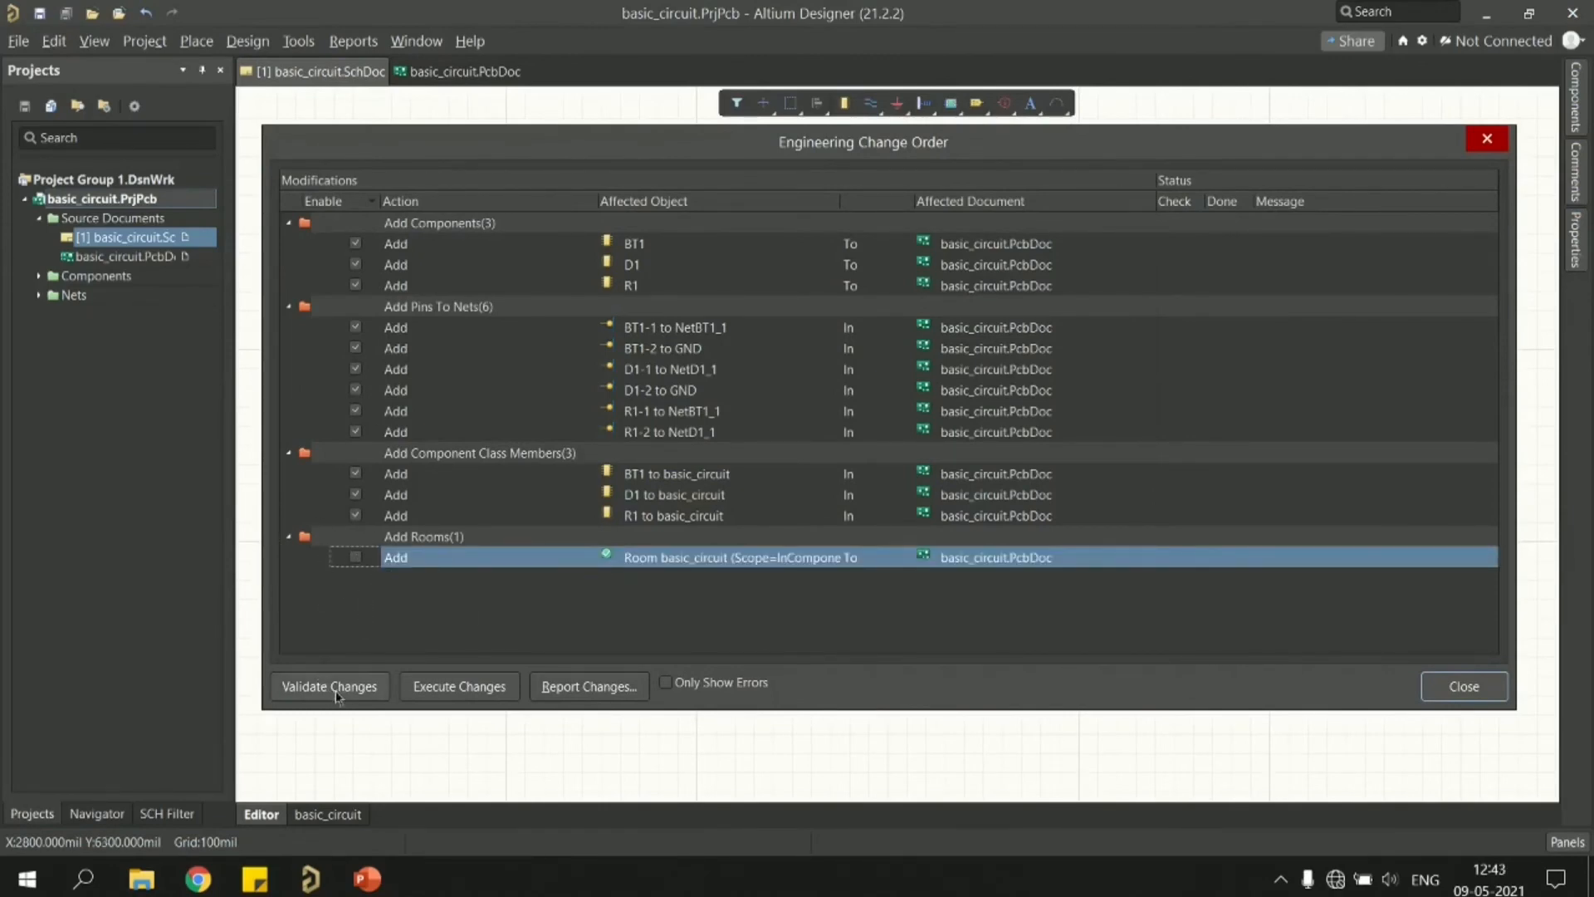
click(461, 687)
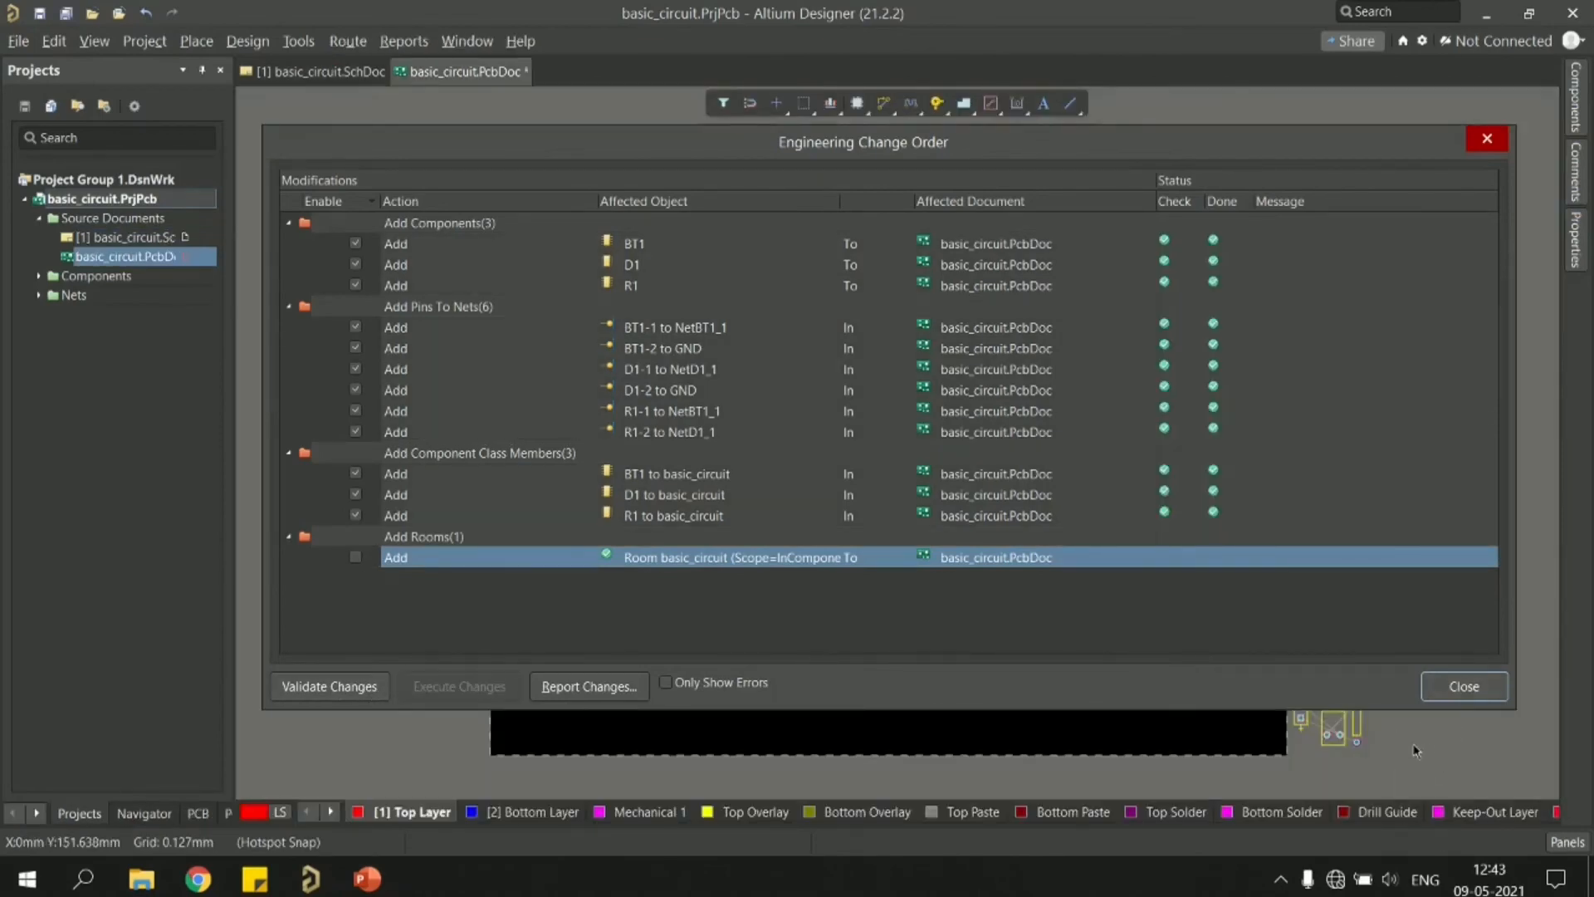
click(1463, 687)
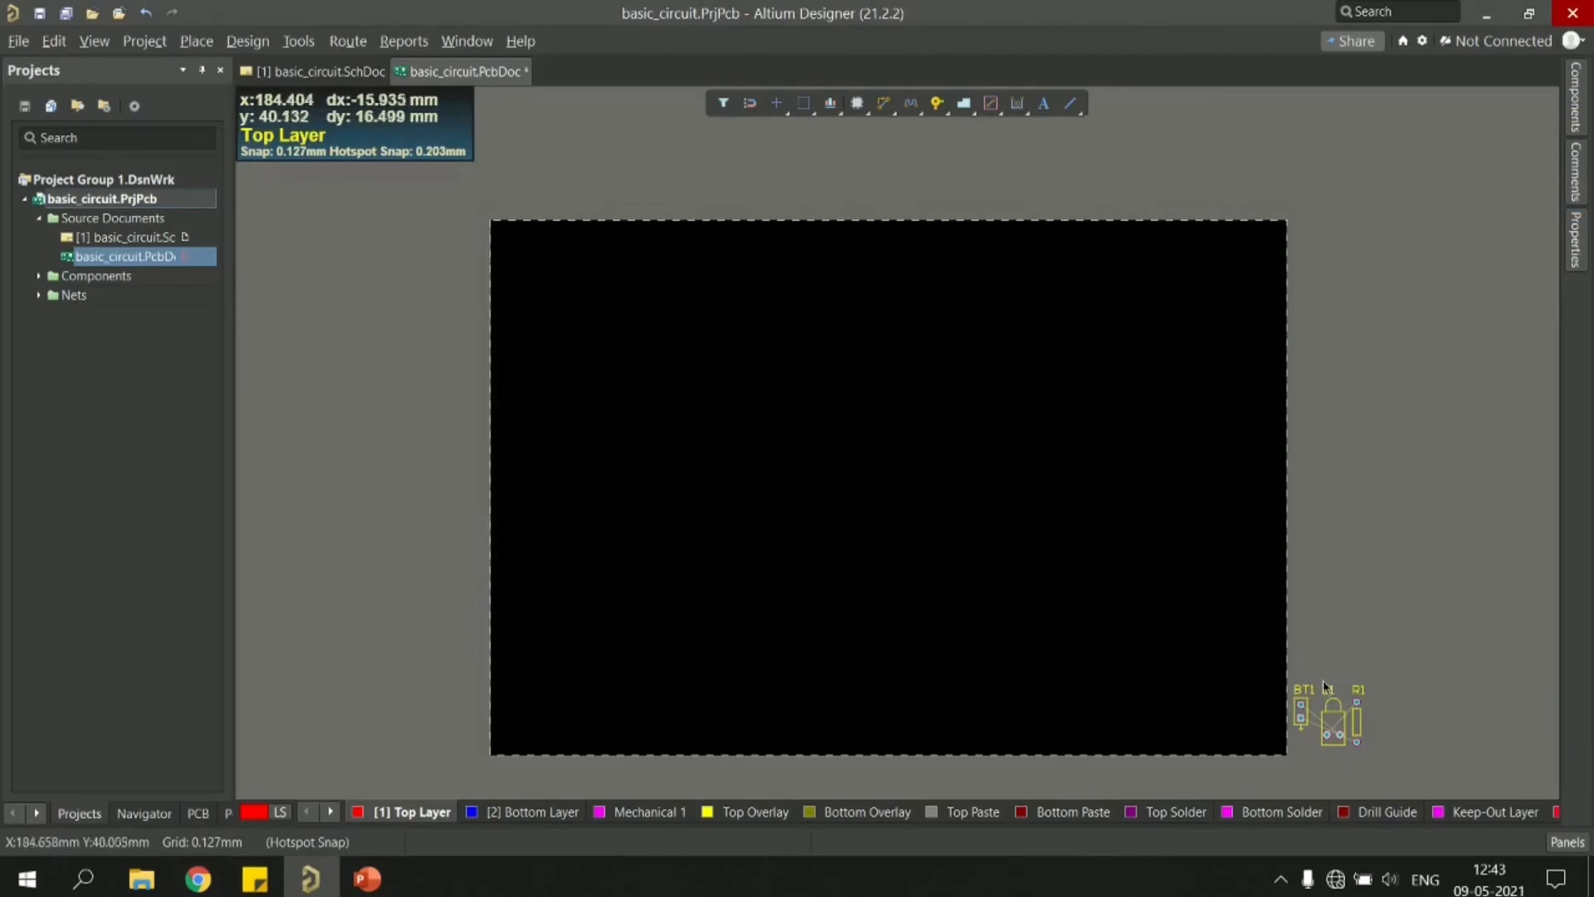
- Move BT1, R1 and D1 onto the lower part of the board and rotate R1 to lie horizontally
drag(1332, 724, 1090, 558)
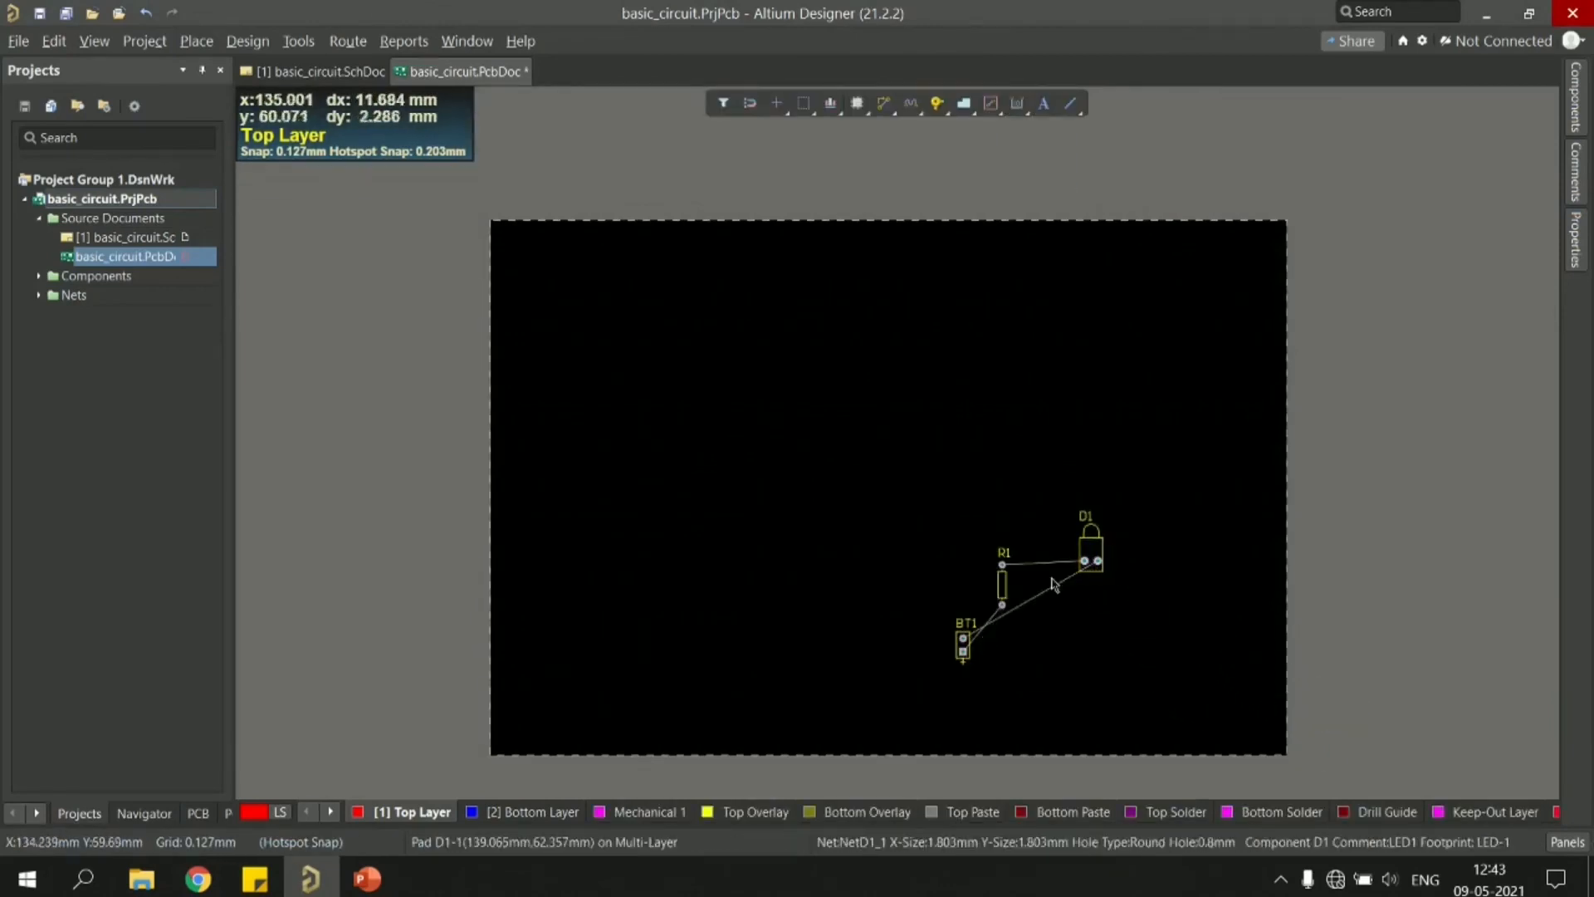
drag(1002, 587, 1012, 590)
key(space)
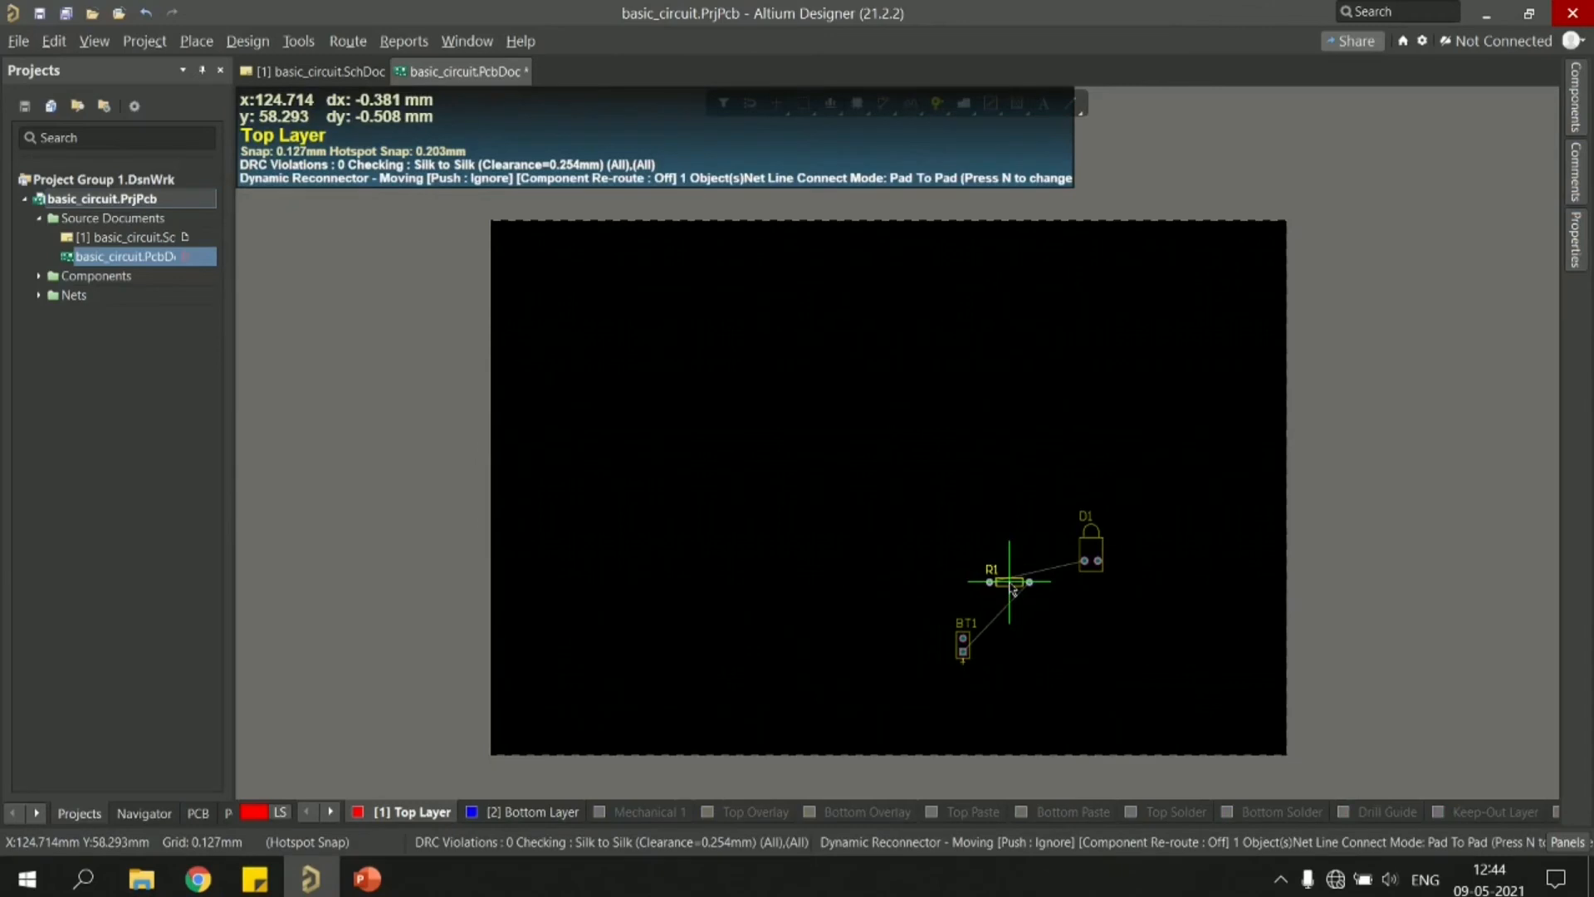
key(space)
key(space)
drag(1013, 589, 1013, 589)
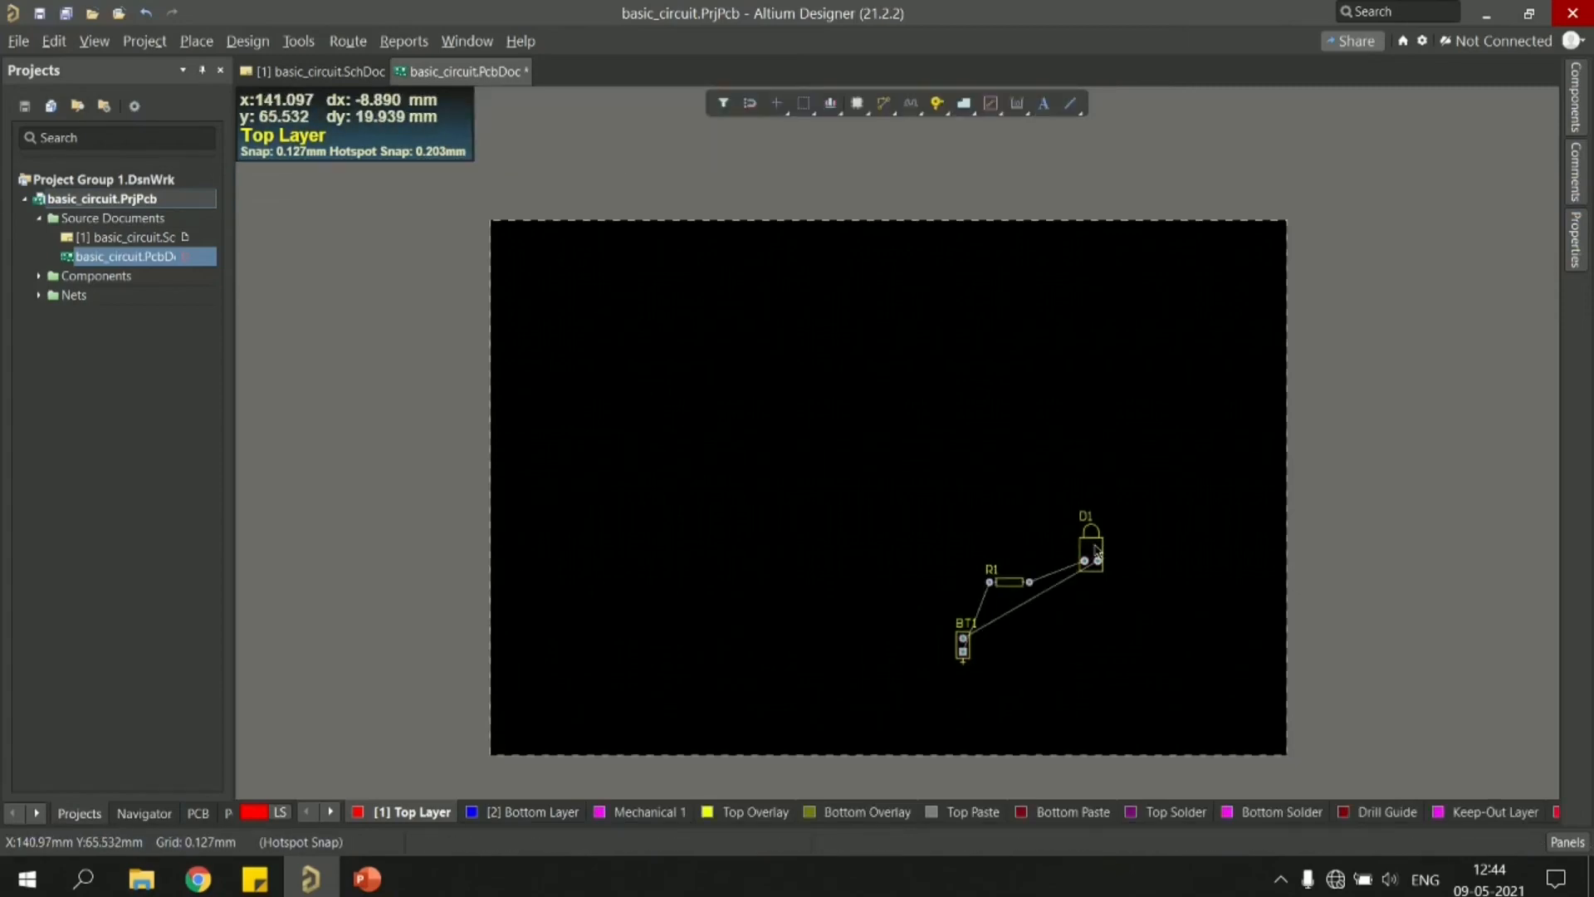
- Rotate and place D1 and BT1 side by side below R1, with BT1's positive pad facing the resistor
drag(1096, 549, 992, 634)
key(space)
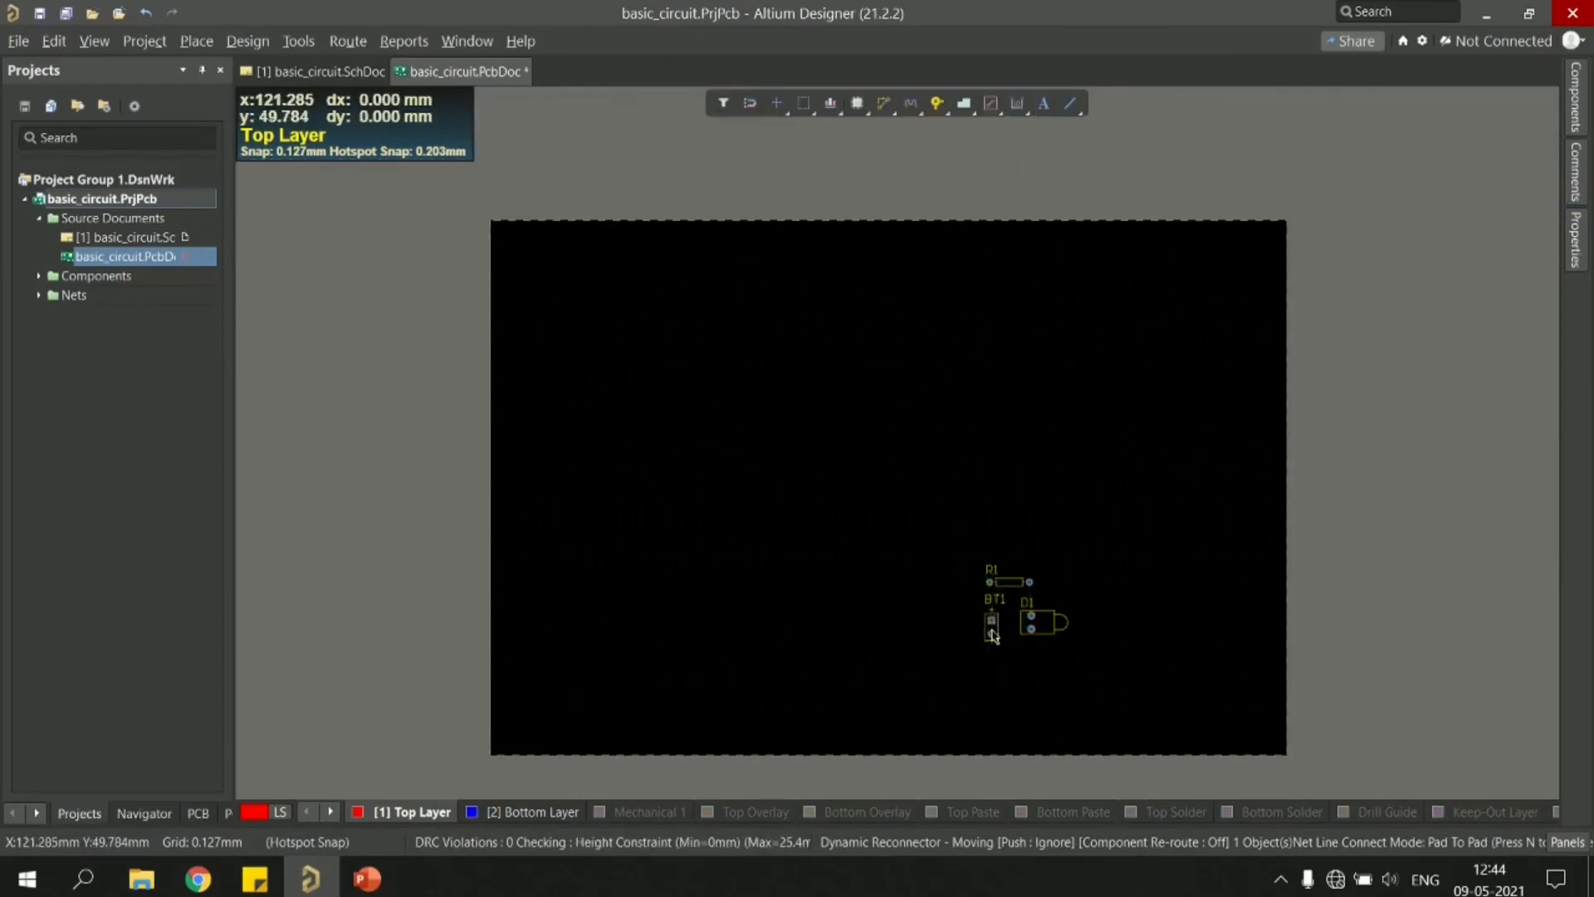
ctrl+scroll(992, 634, up, 4)
scroll(1019, 636, up, 2)
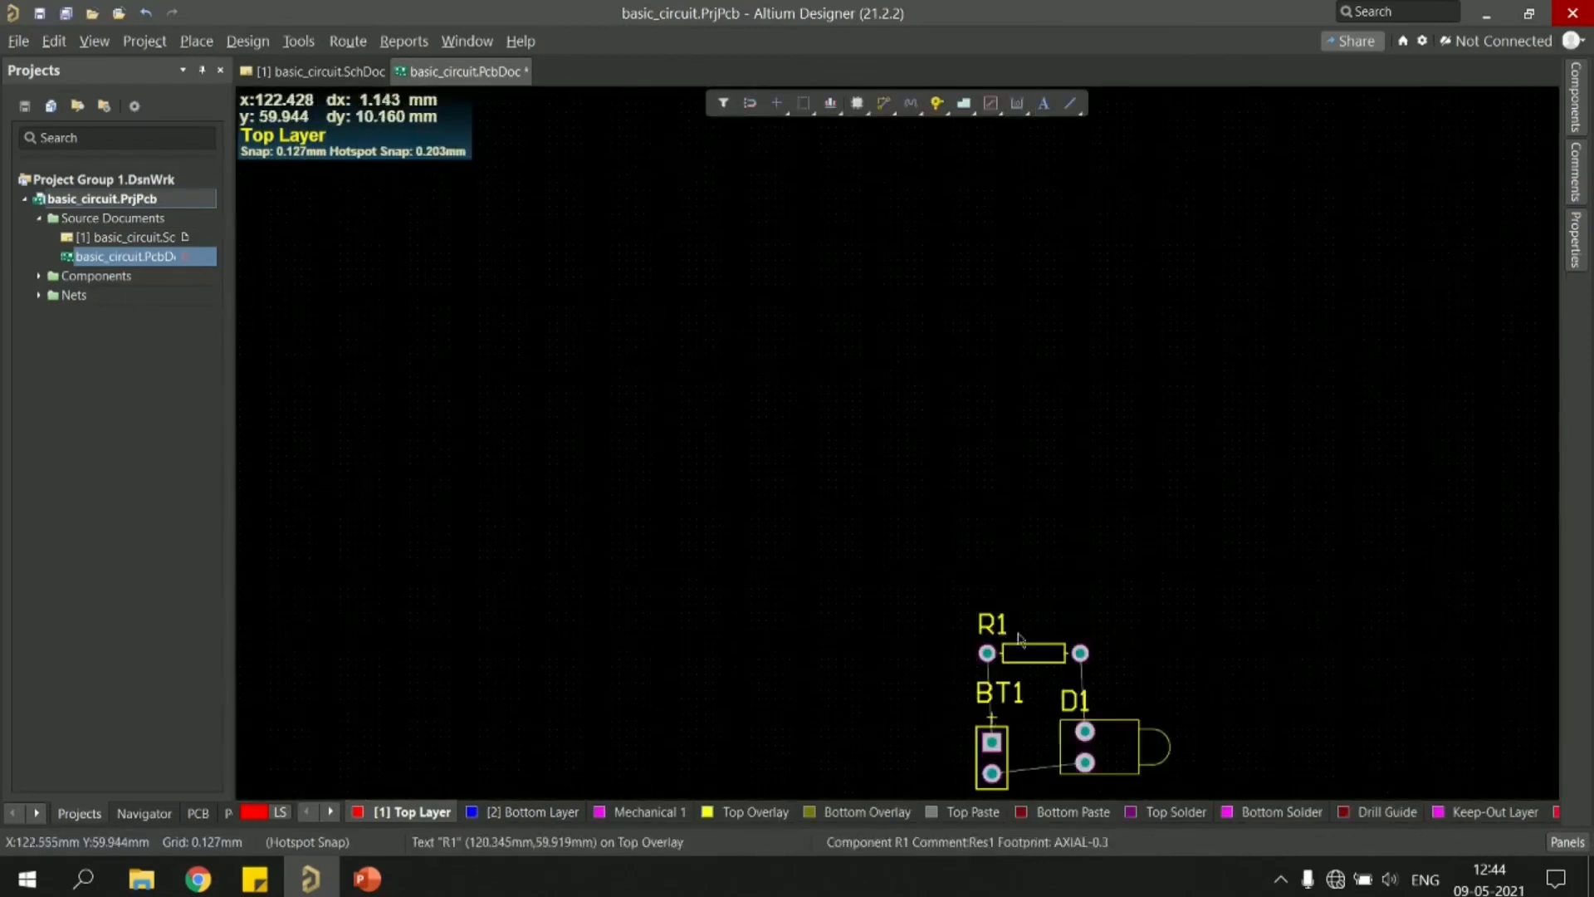
scroll(1200, 645, down, 3)
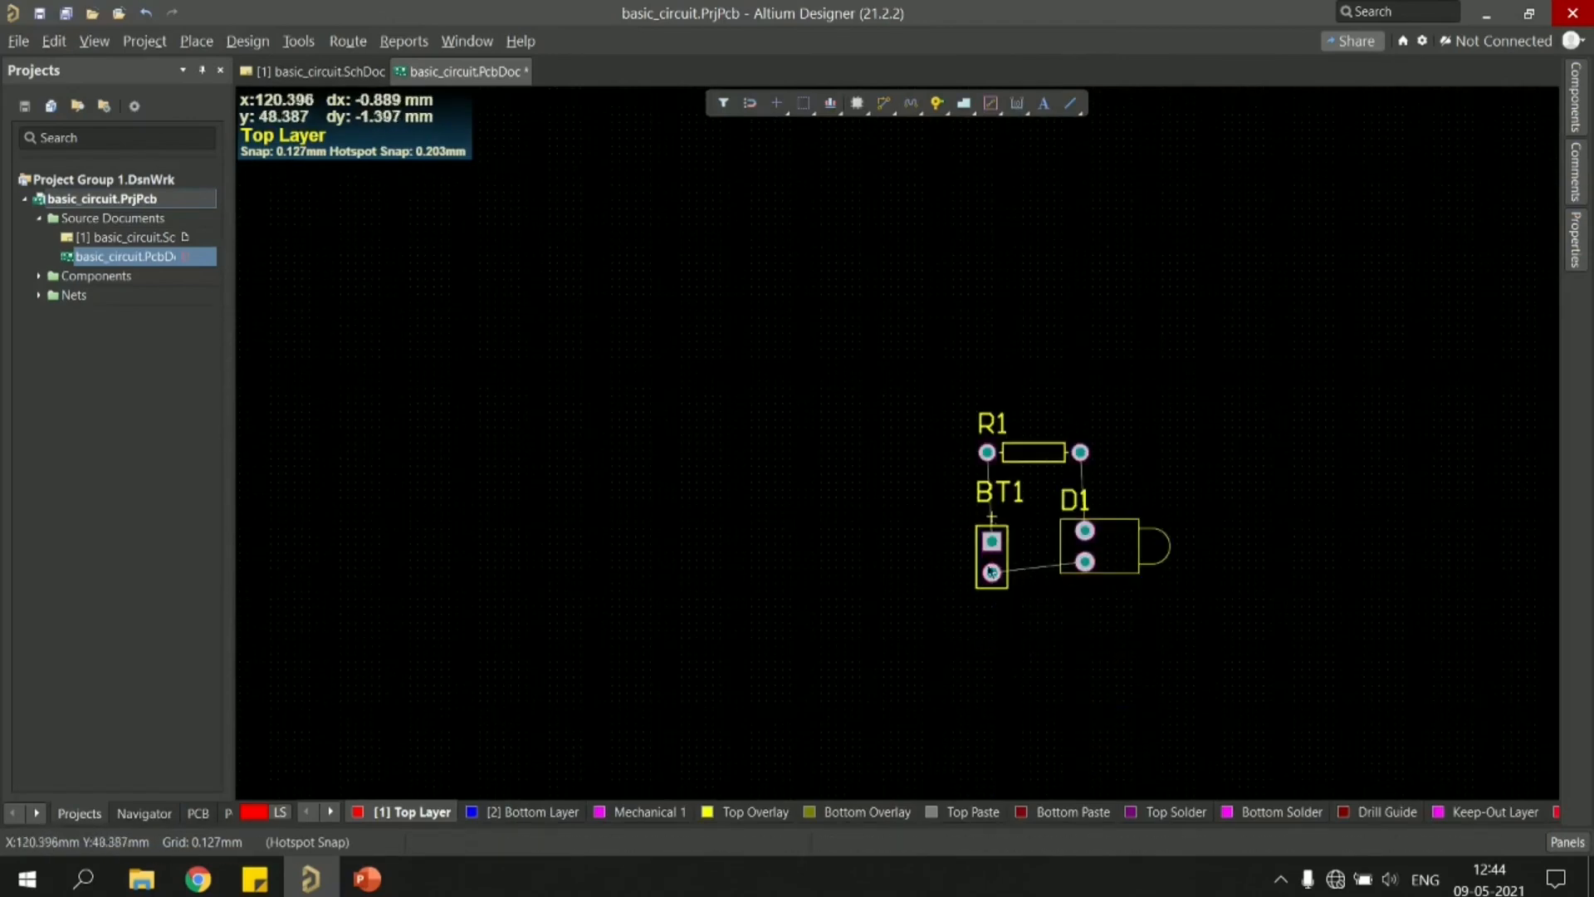
drag(996, 563, 984, 549)
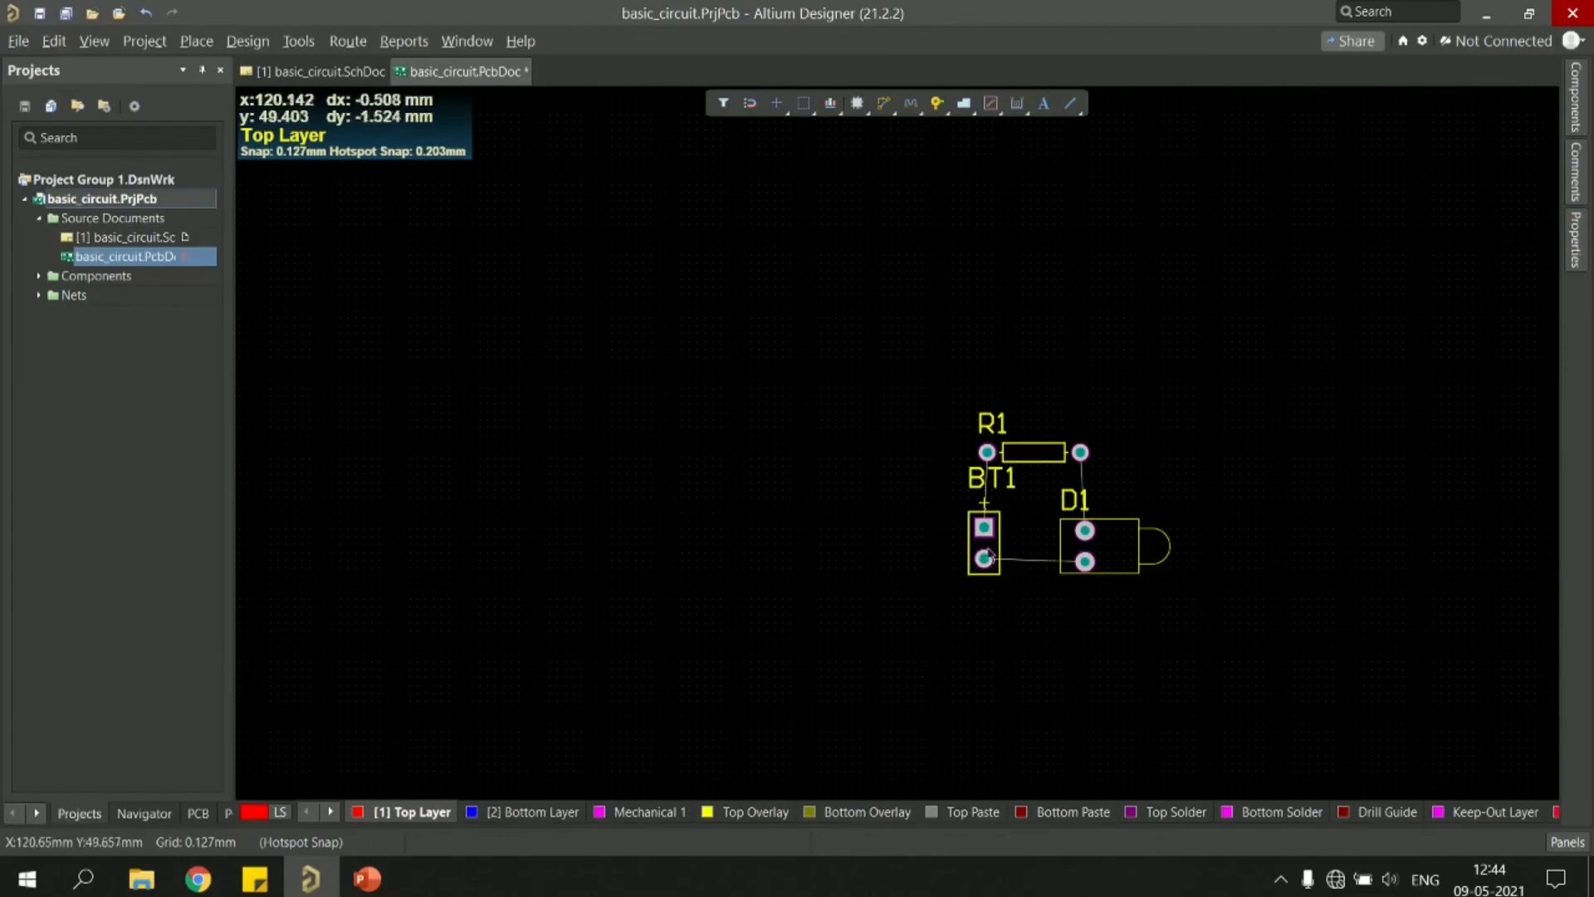
- Examine the 9V battery circuit slide in PowerPoint and the battery clip photo in Chrome, and return to the PCB in Altium Designer
click(960, 555)
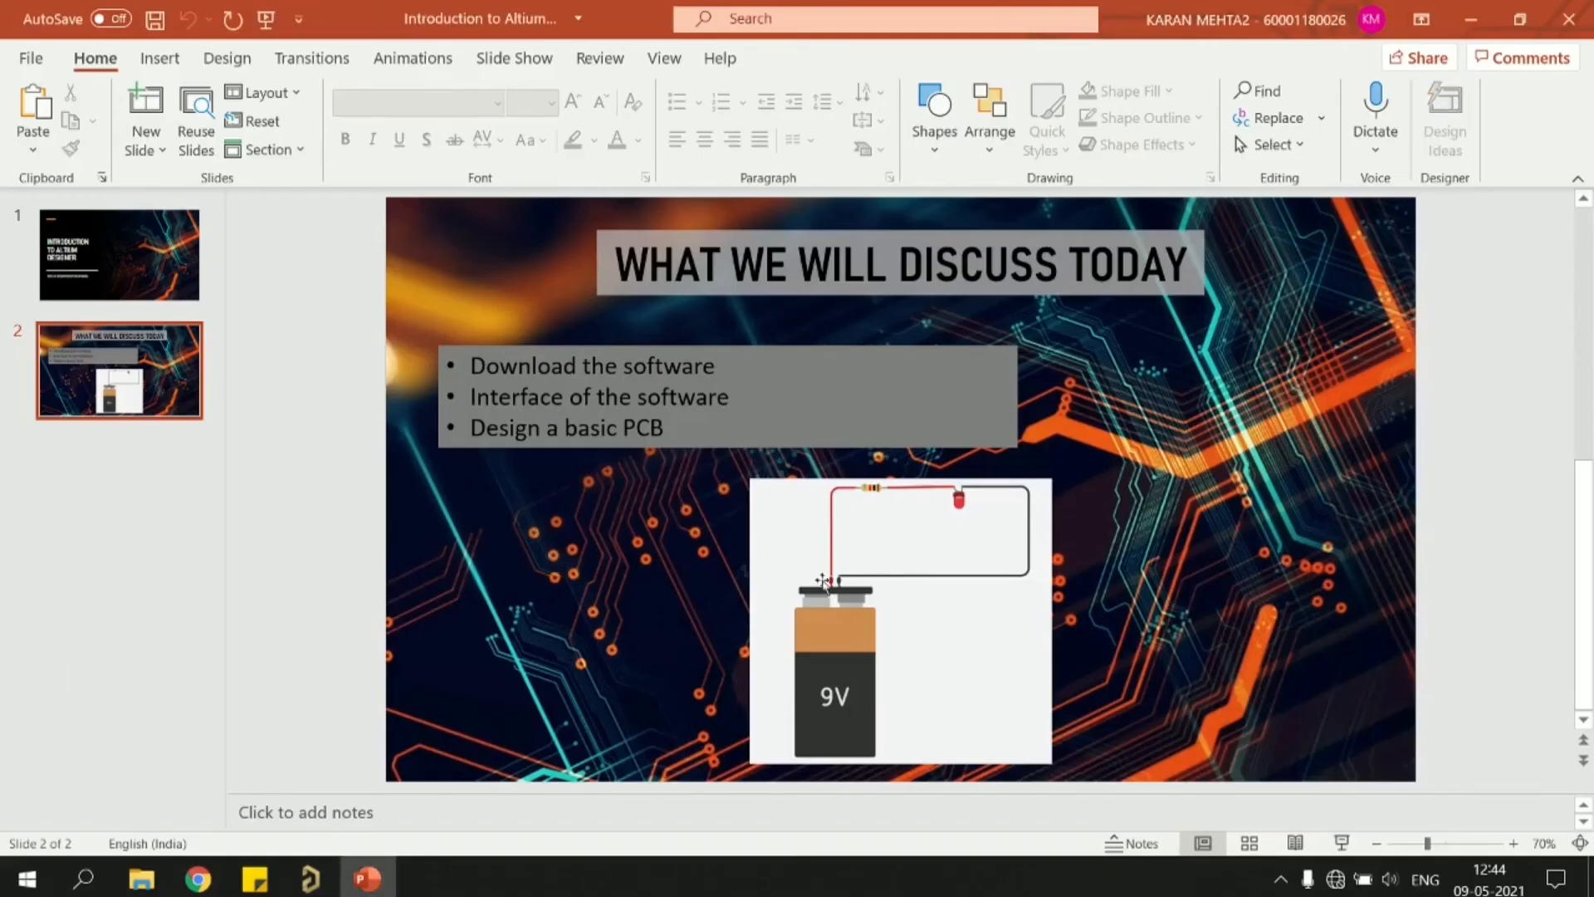
key(alt+Tab)
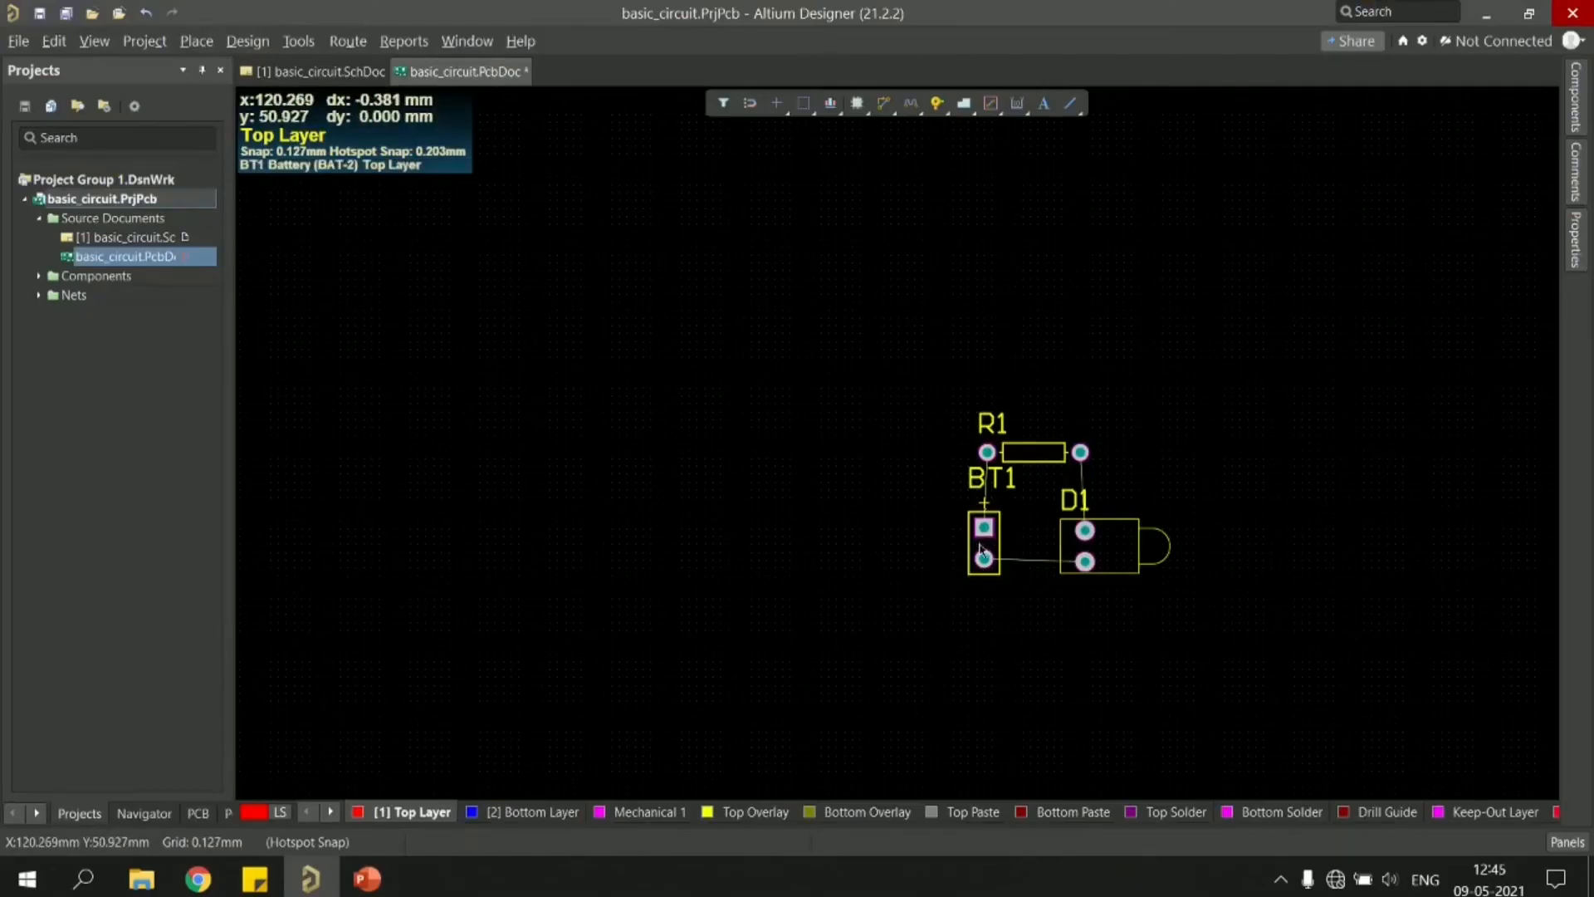
key(alt+Tab)
scroll(993, 599, down, 2)
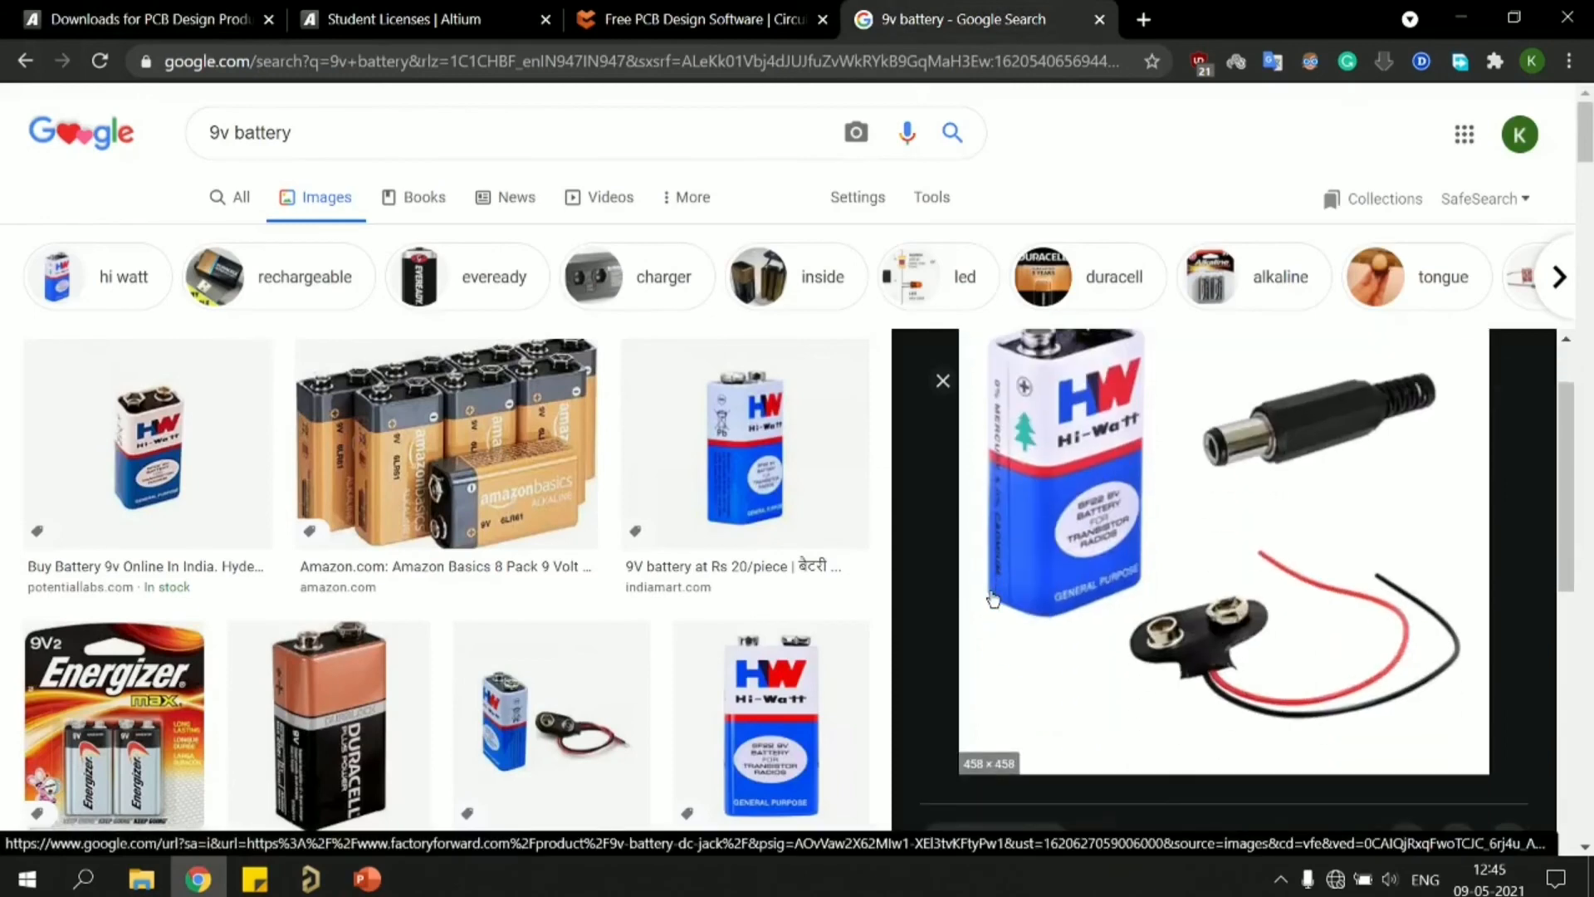
scroll(1062, 590, up, 2)
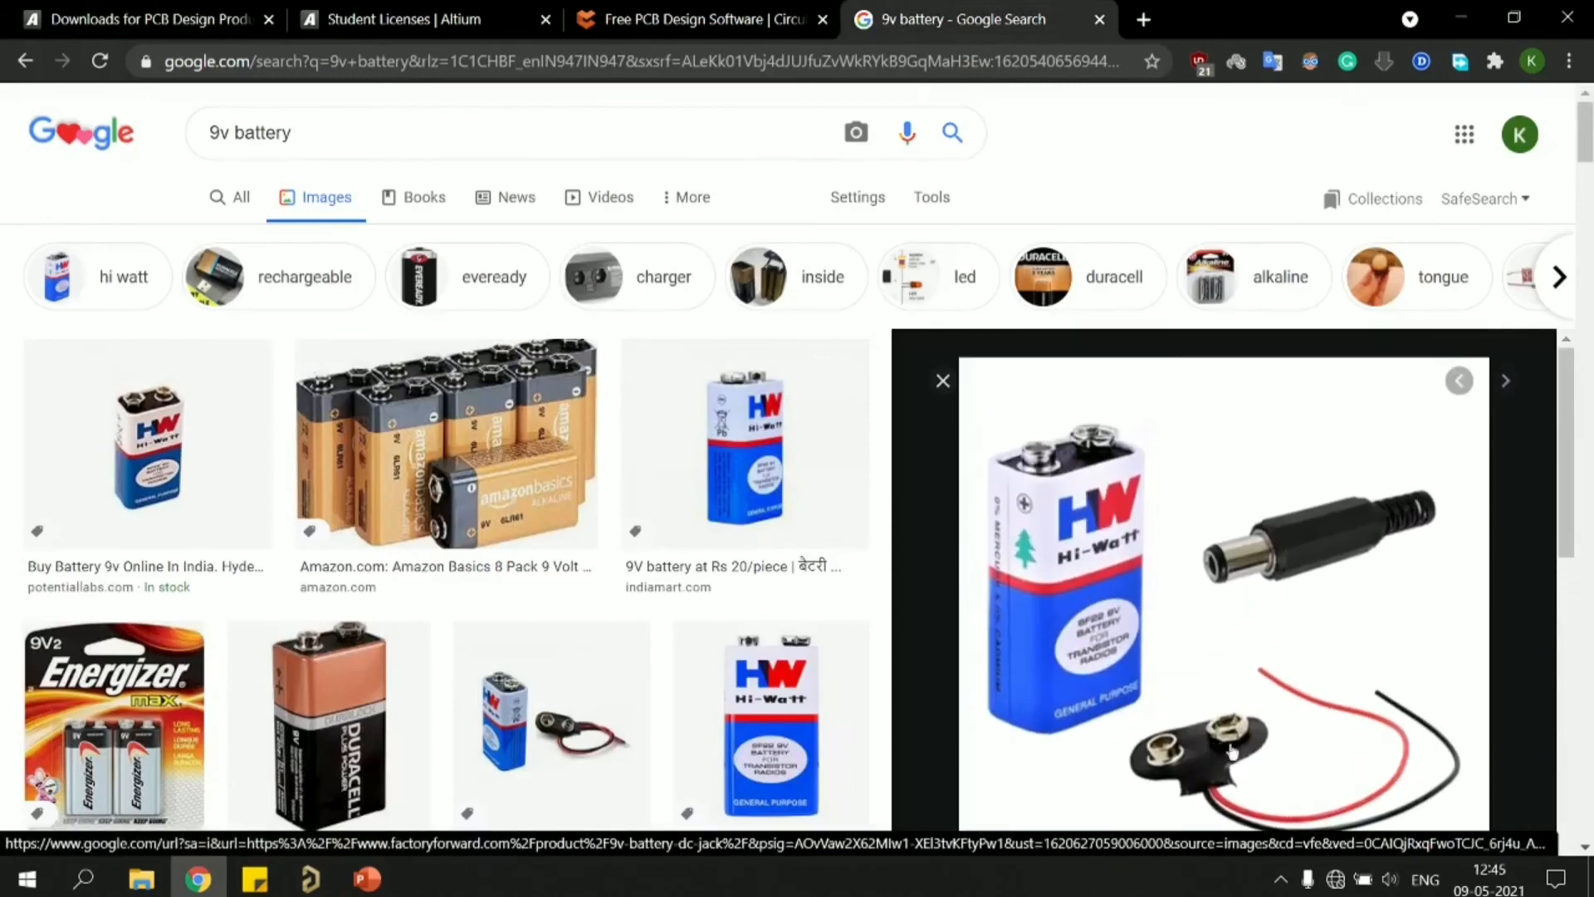
scroll(1220, 755, down, 2)
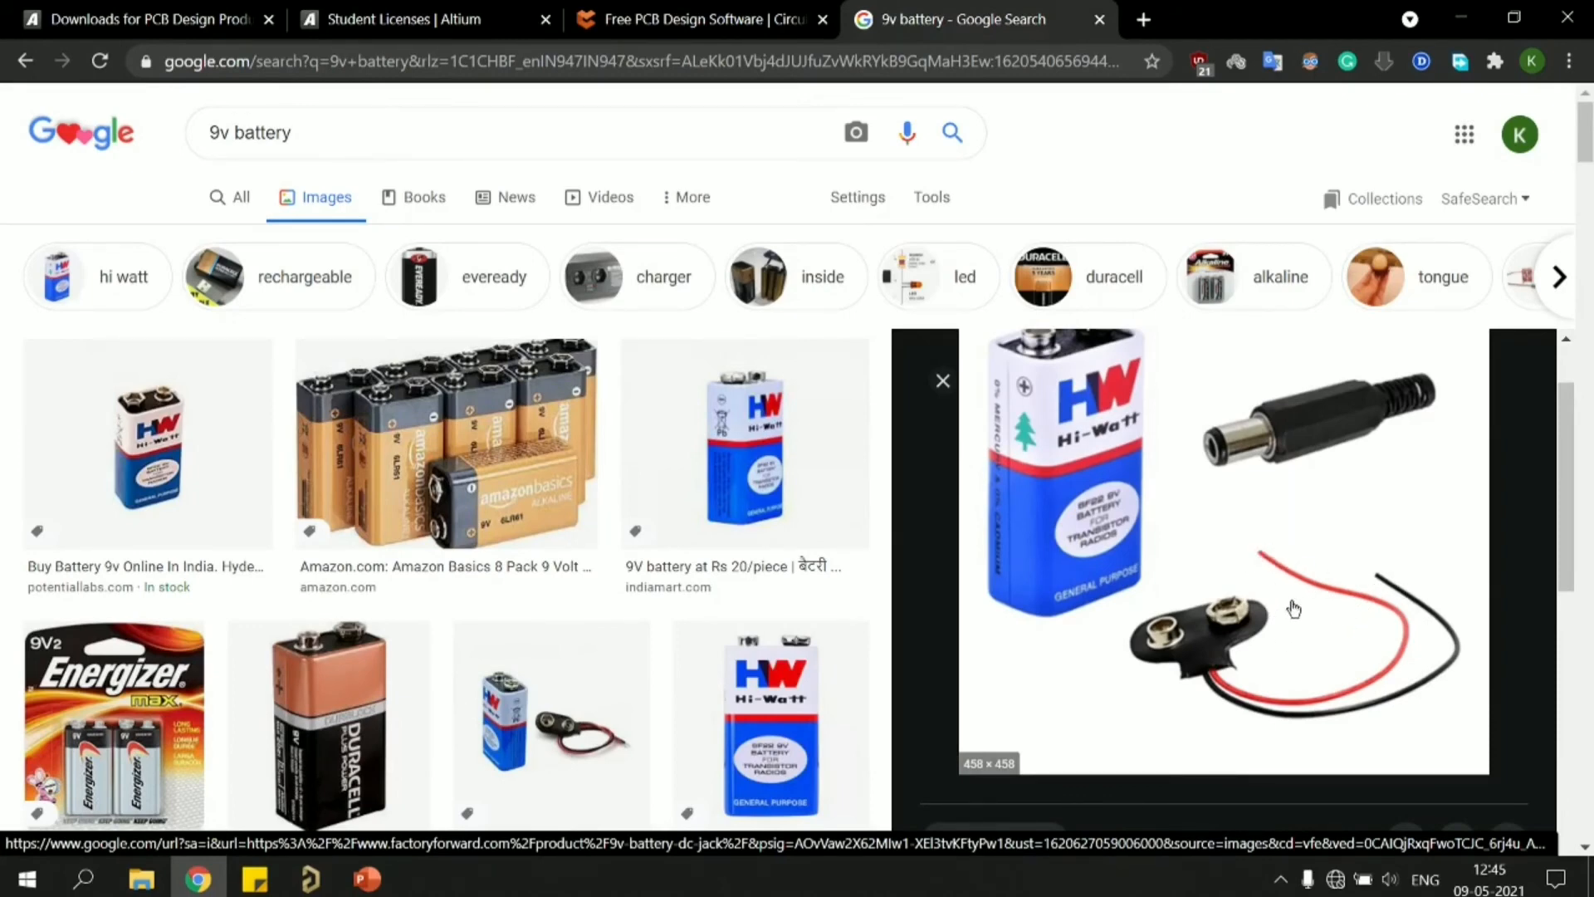
key(alt+Tab)
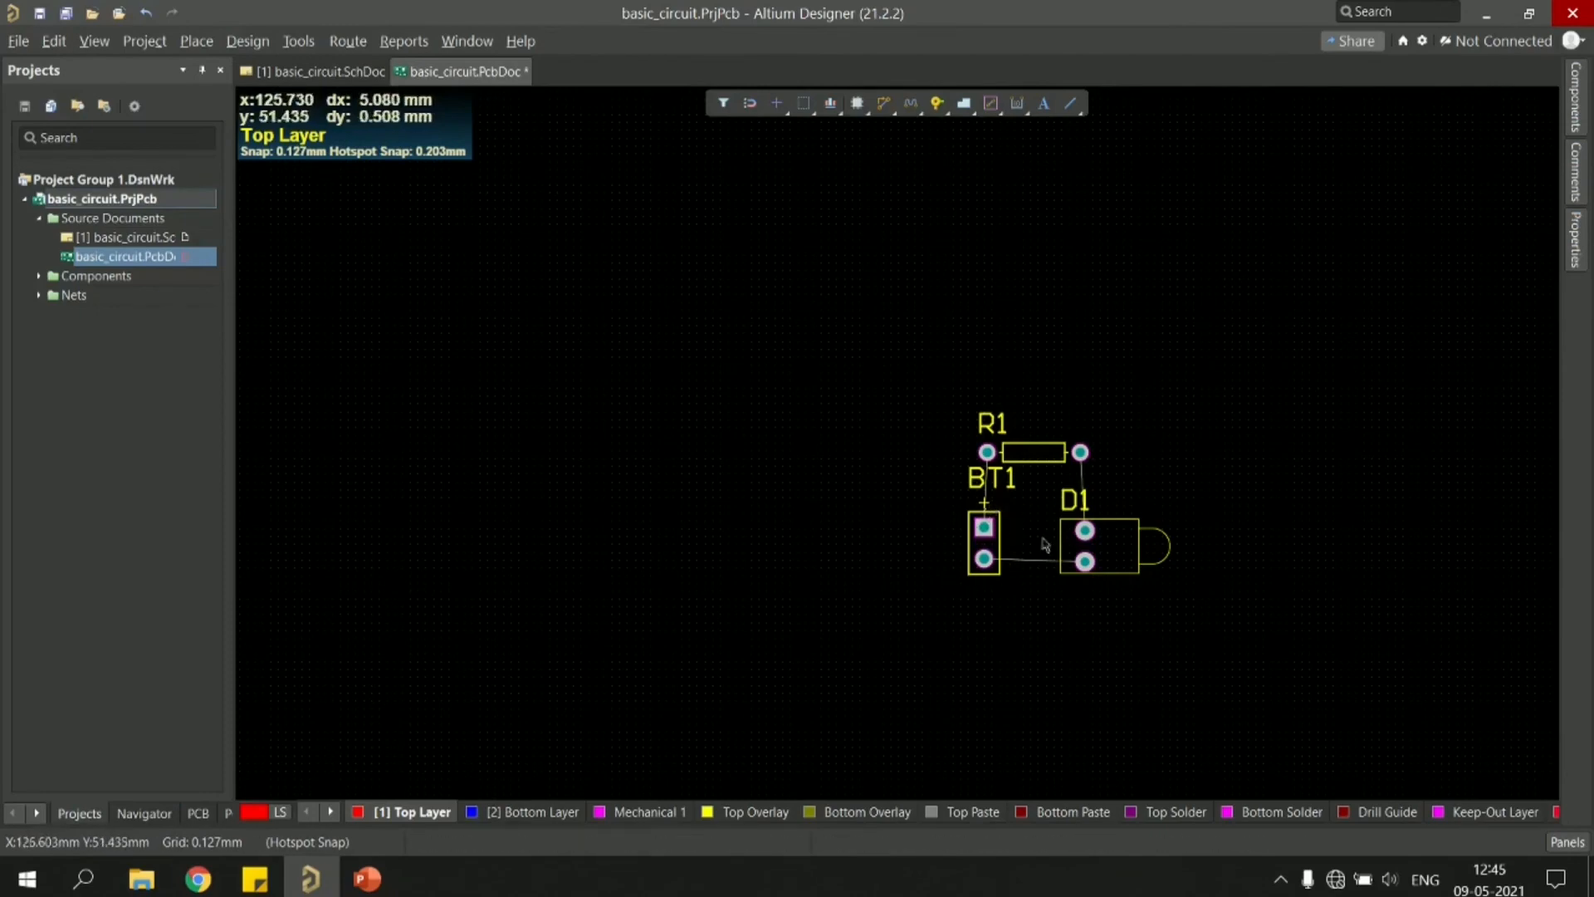
- Move the BT1 designator below the battery and align R1 and D1 with BT1's pads so the connection lines run straight
ctrl+scroll(1014, 544, up, 3)
shift+scroll(1013, 540, right, 2)
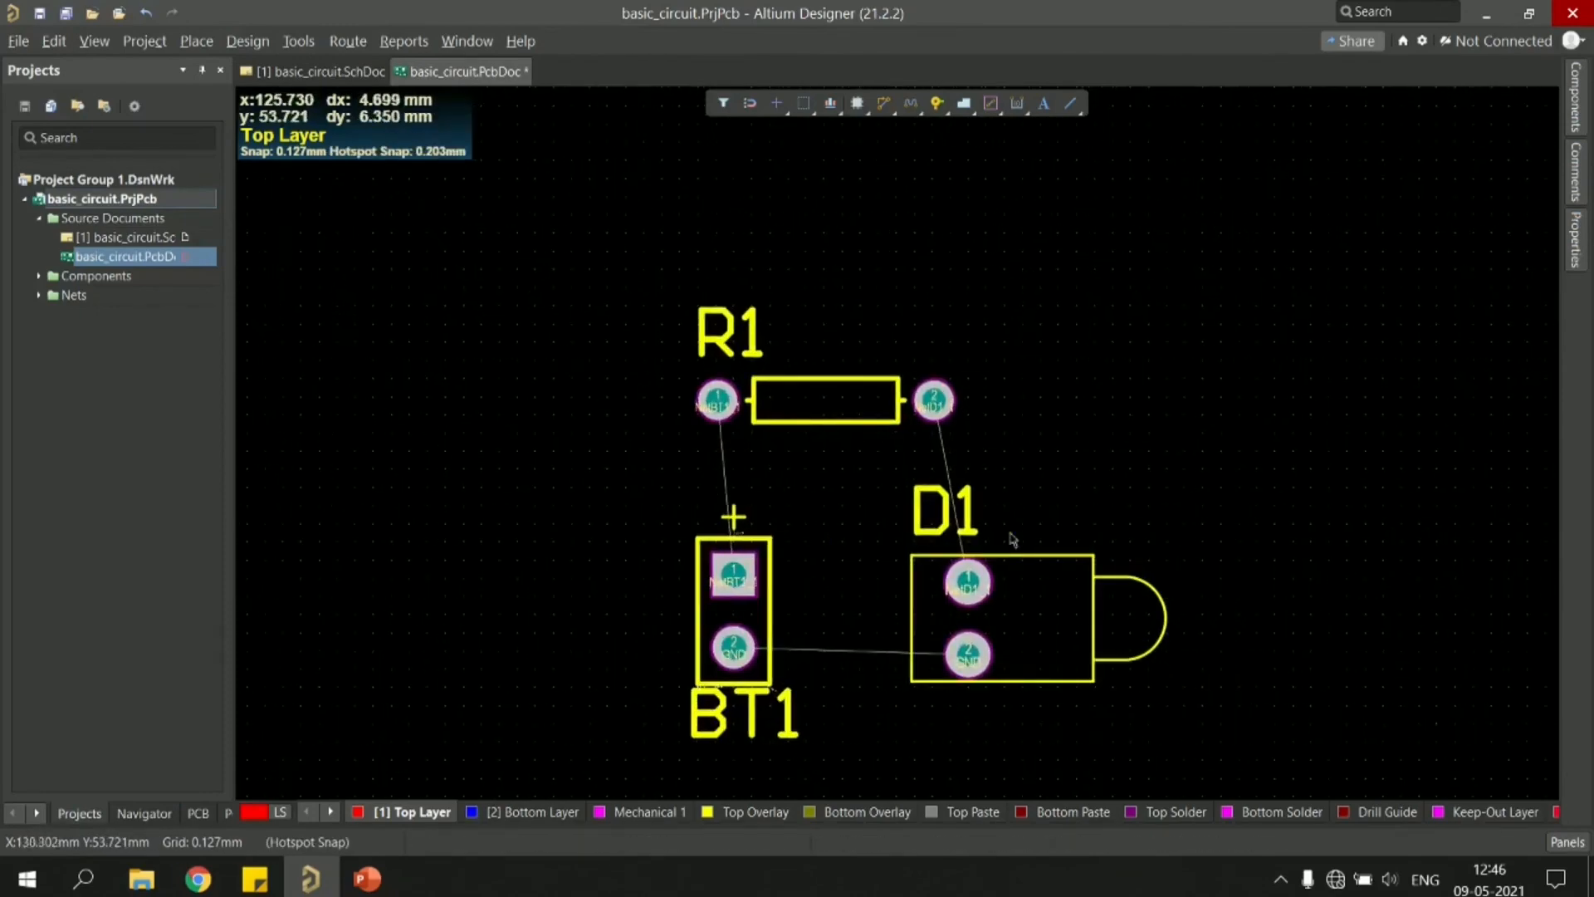
scroll(894, 511, down, 1)
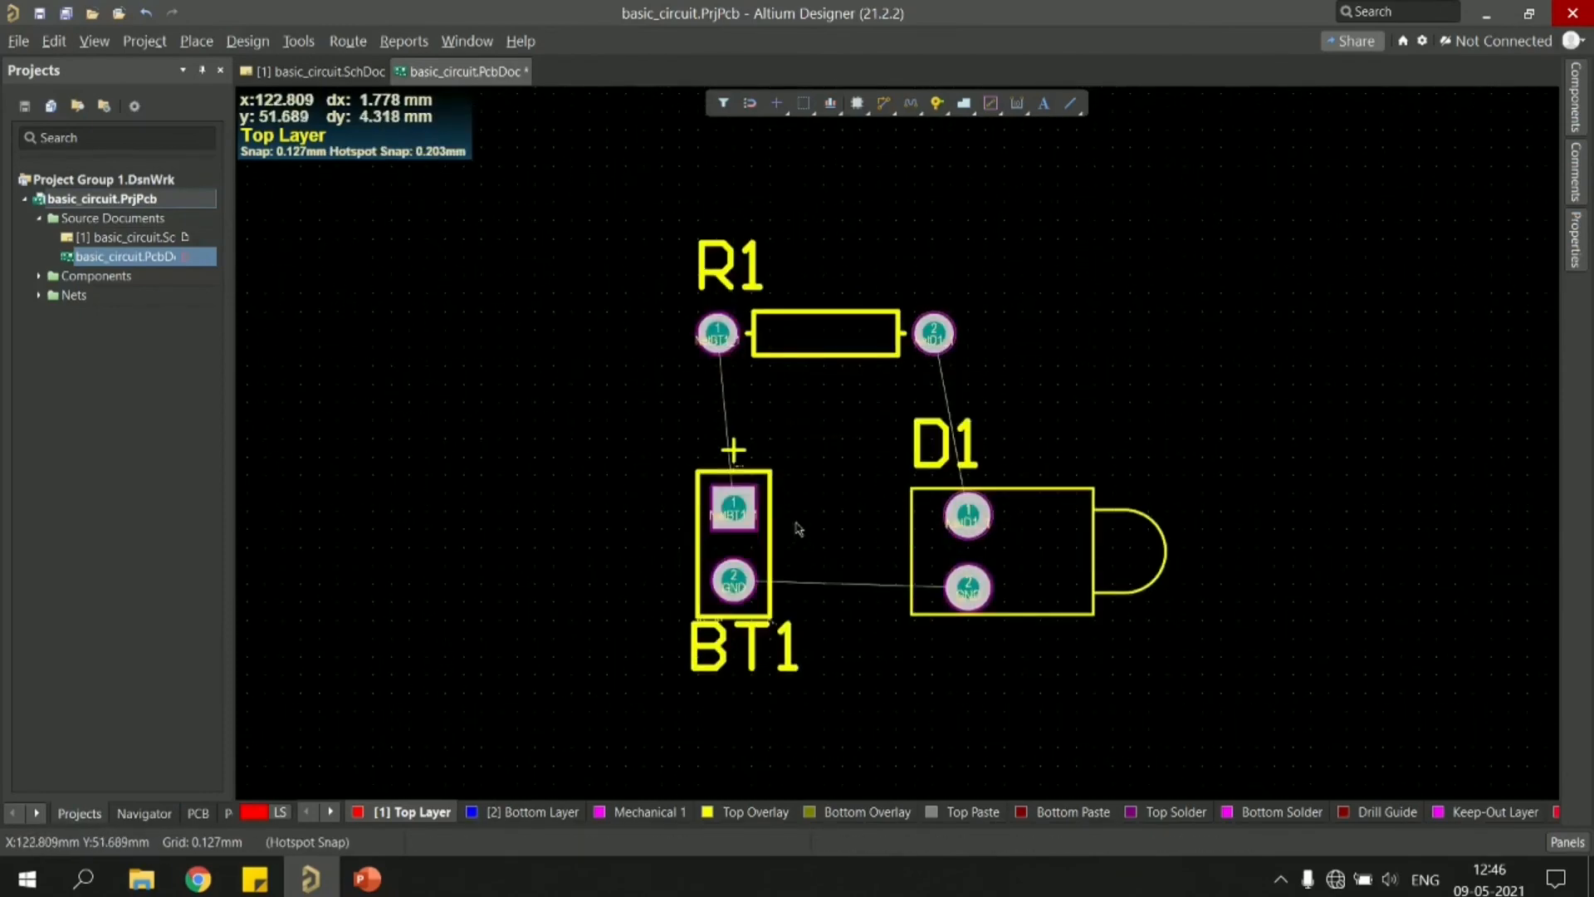
drag(789, 328, 847, 342)
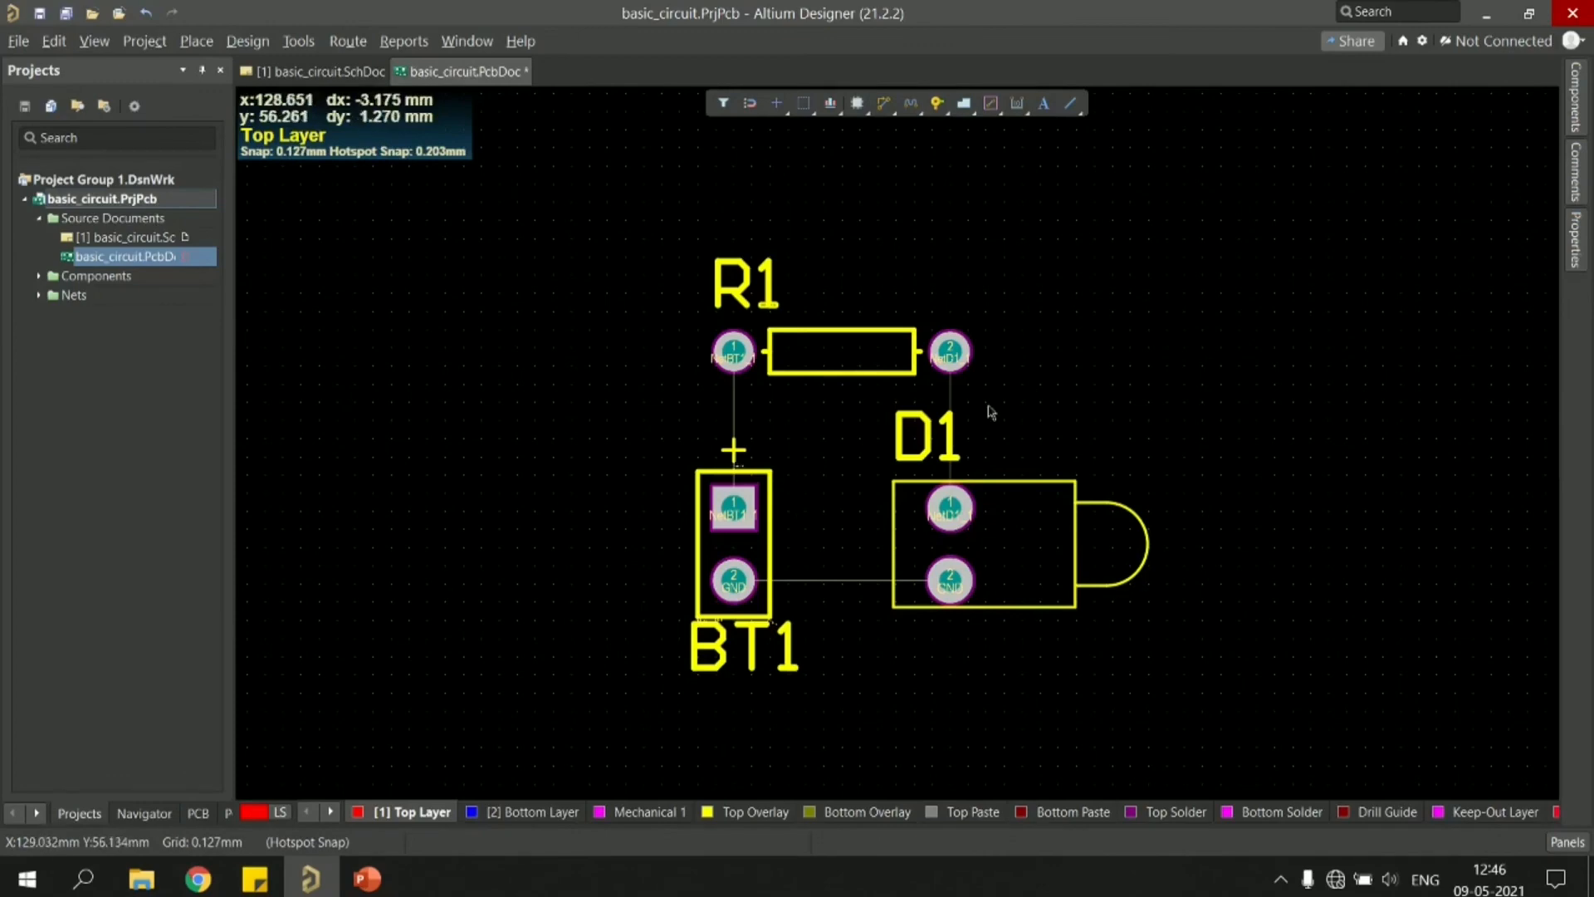
ctrl+scroll(990, 641, down, 1)
ctrl+scroll(990, 641, down, 1)
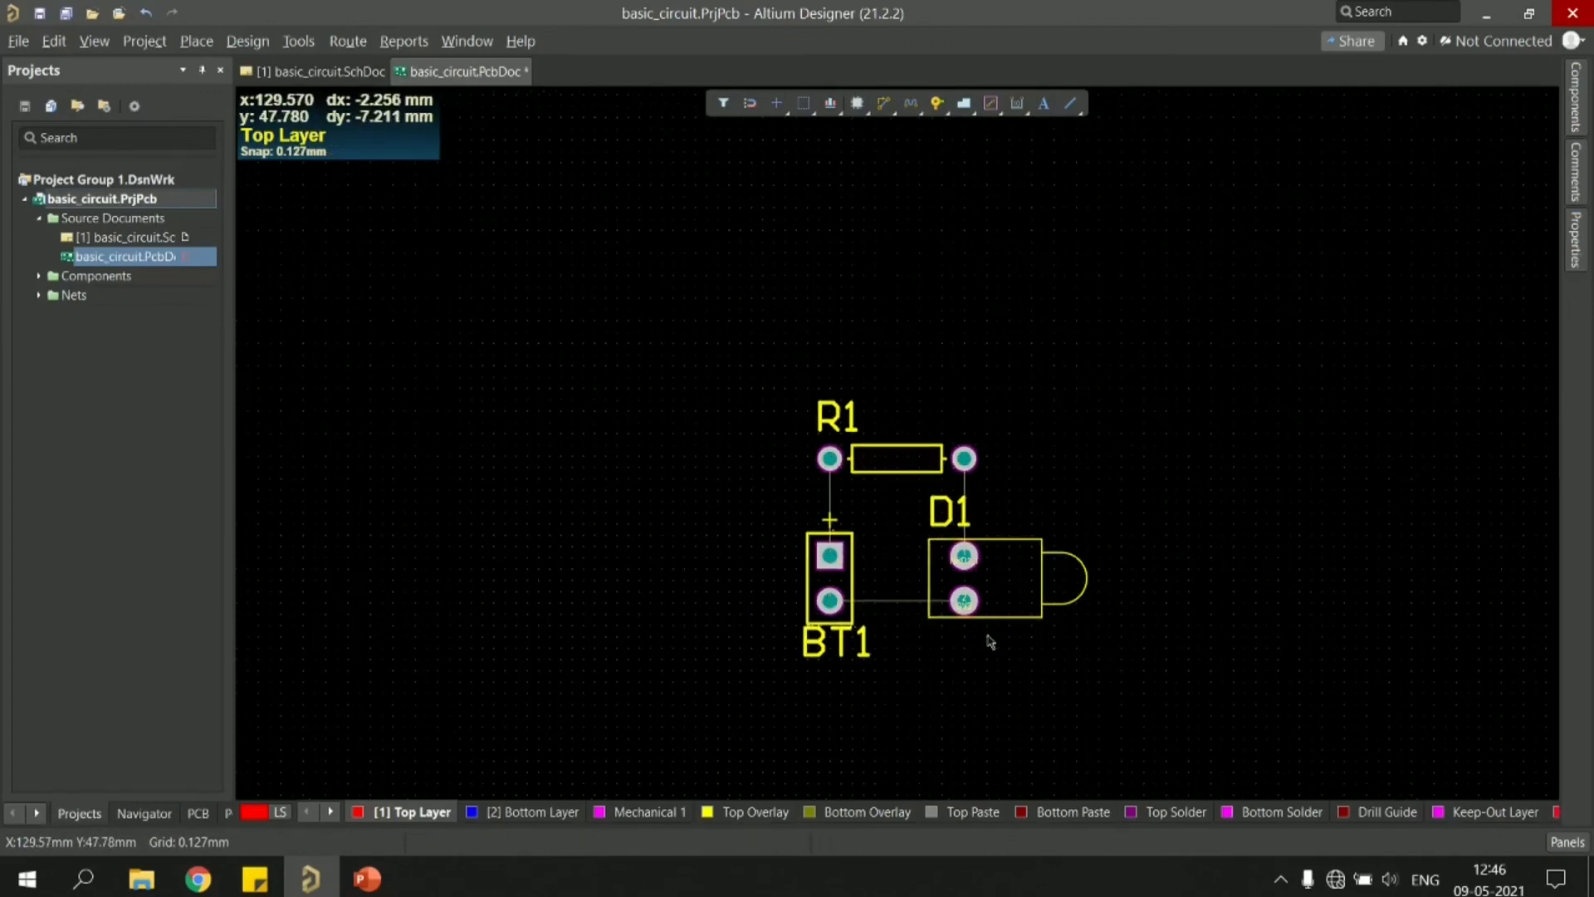
scroll(990, 704, down, 2)
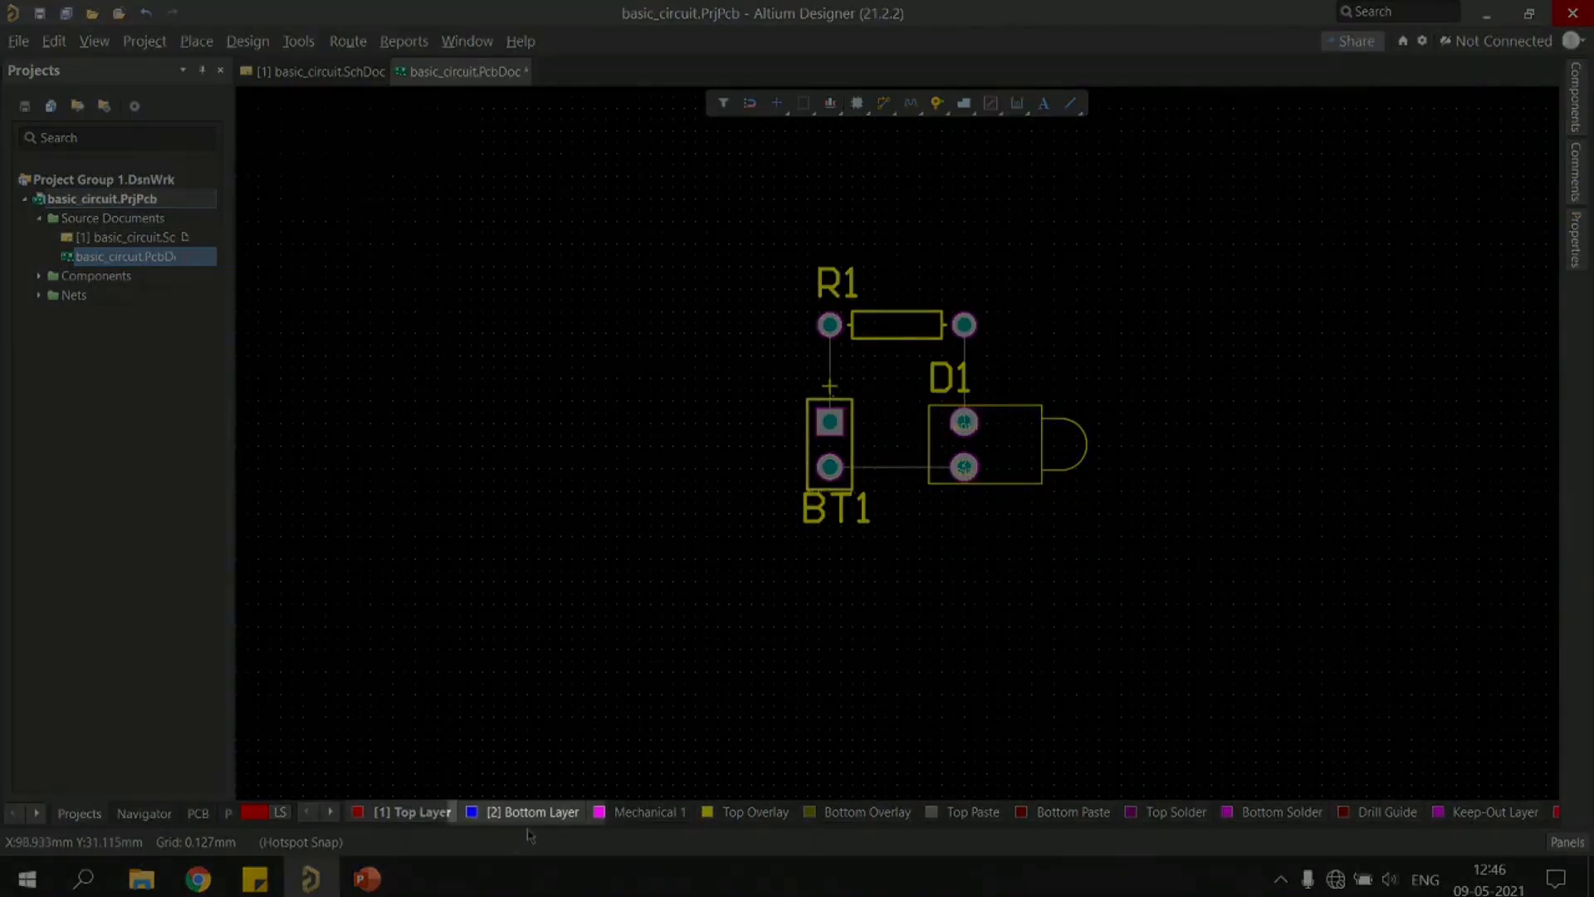
- Route a straight bottom-layer track from BT1's positive pad to pad 1 of R1
click(523, 820)
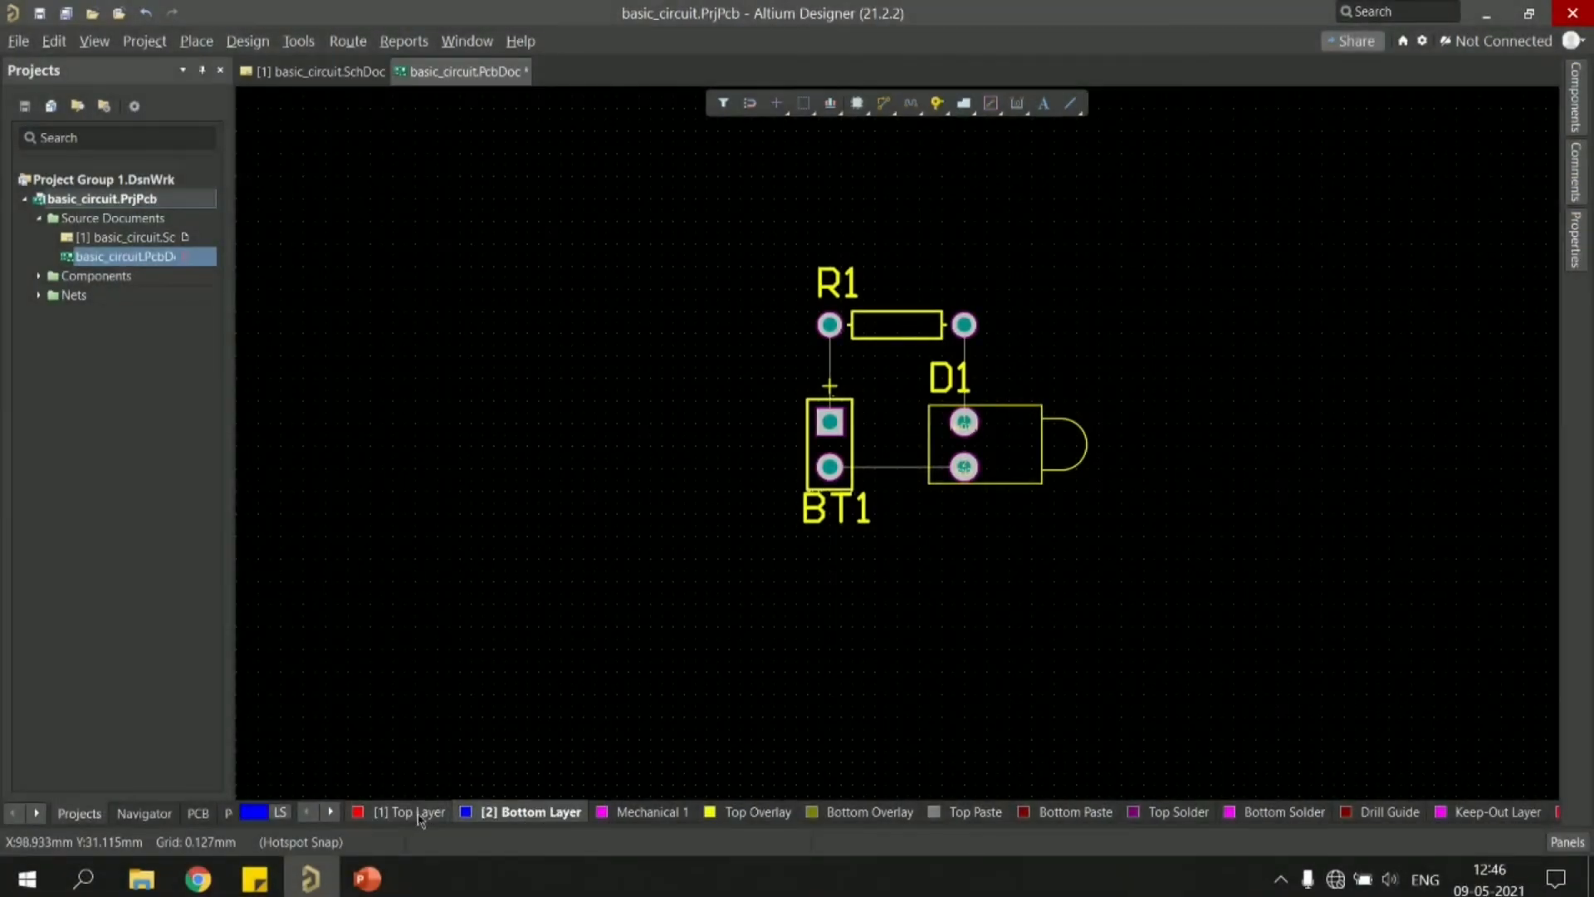
click(419, 814)
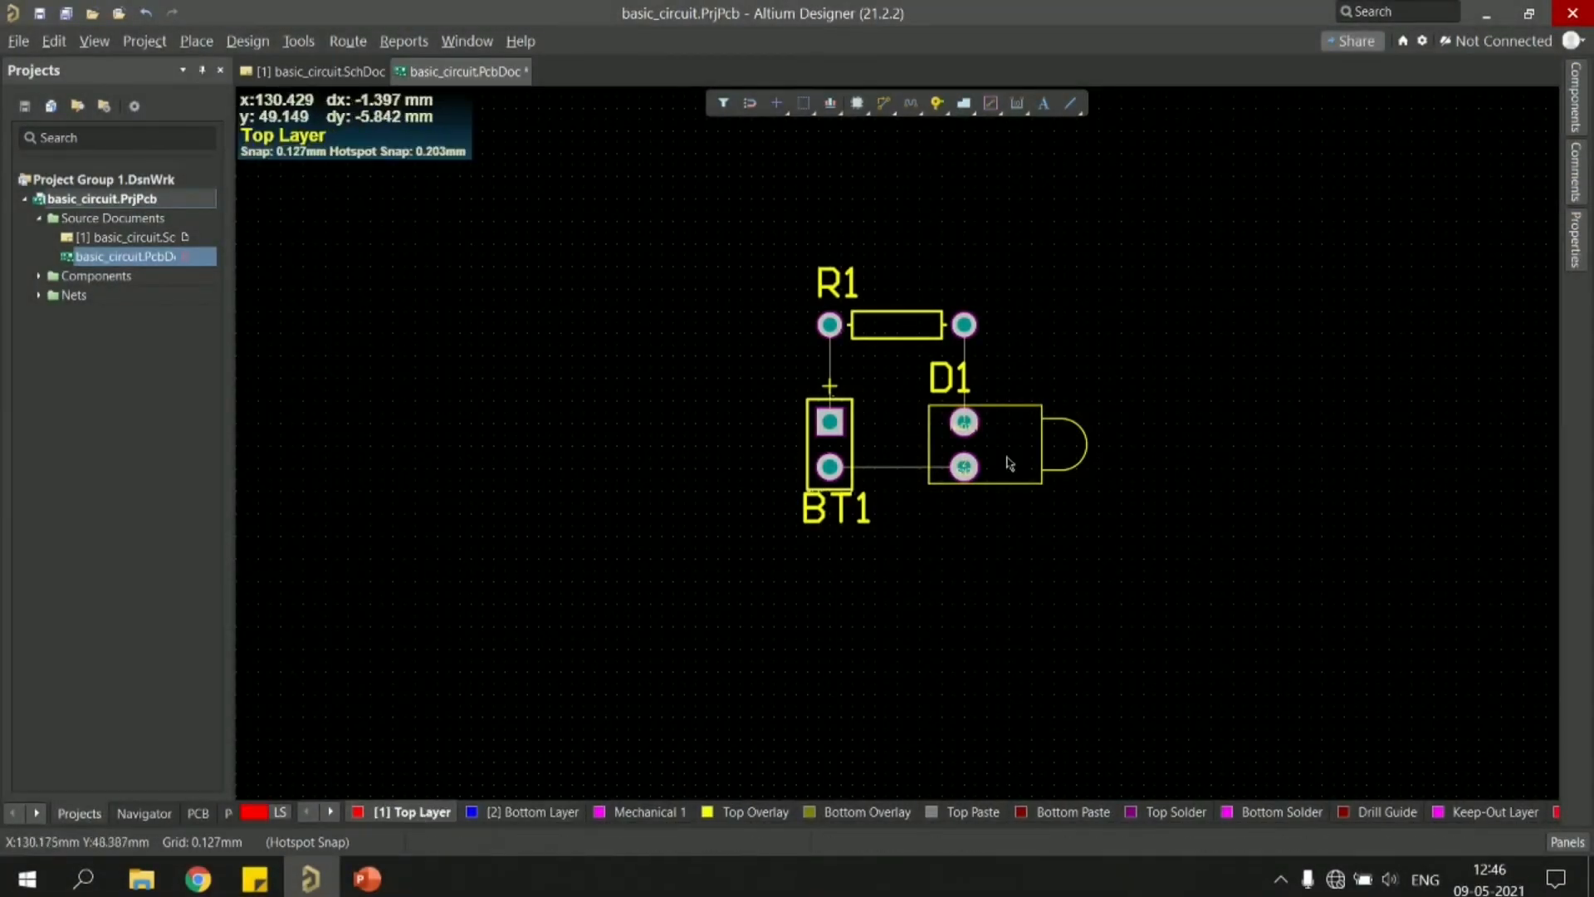
click(514, 821)
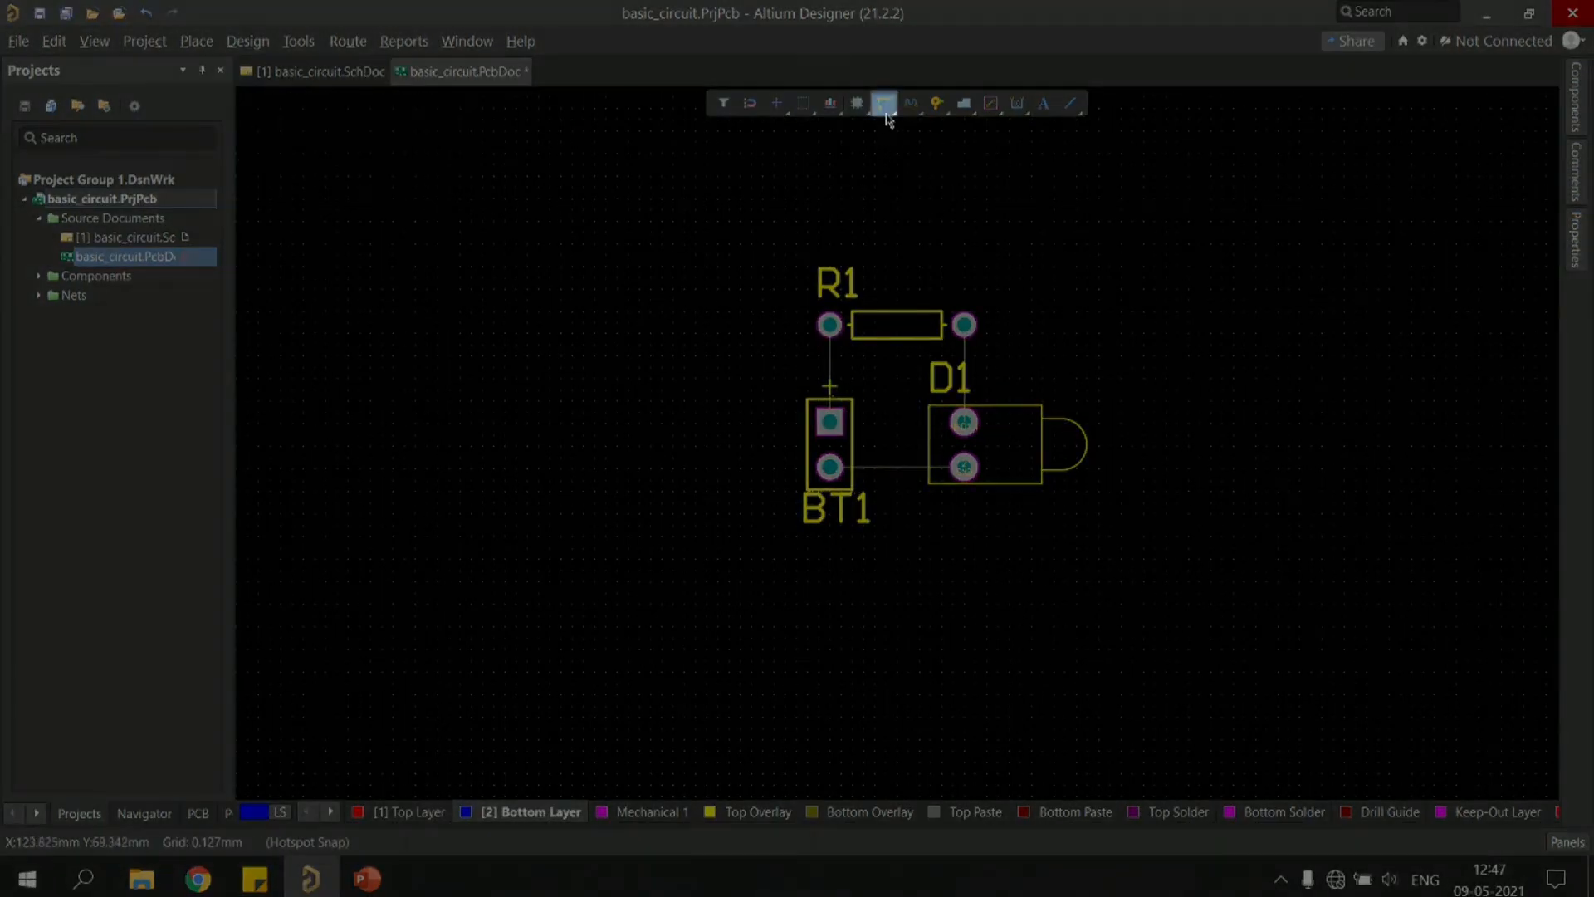
click(886, 107)
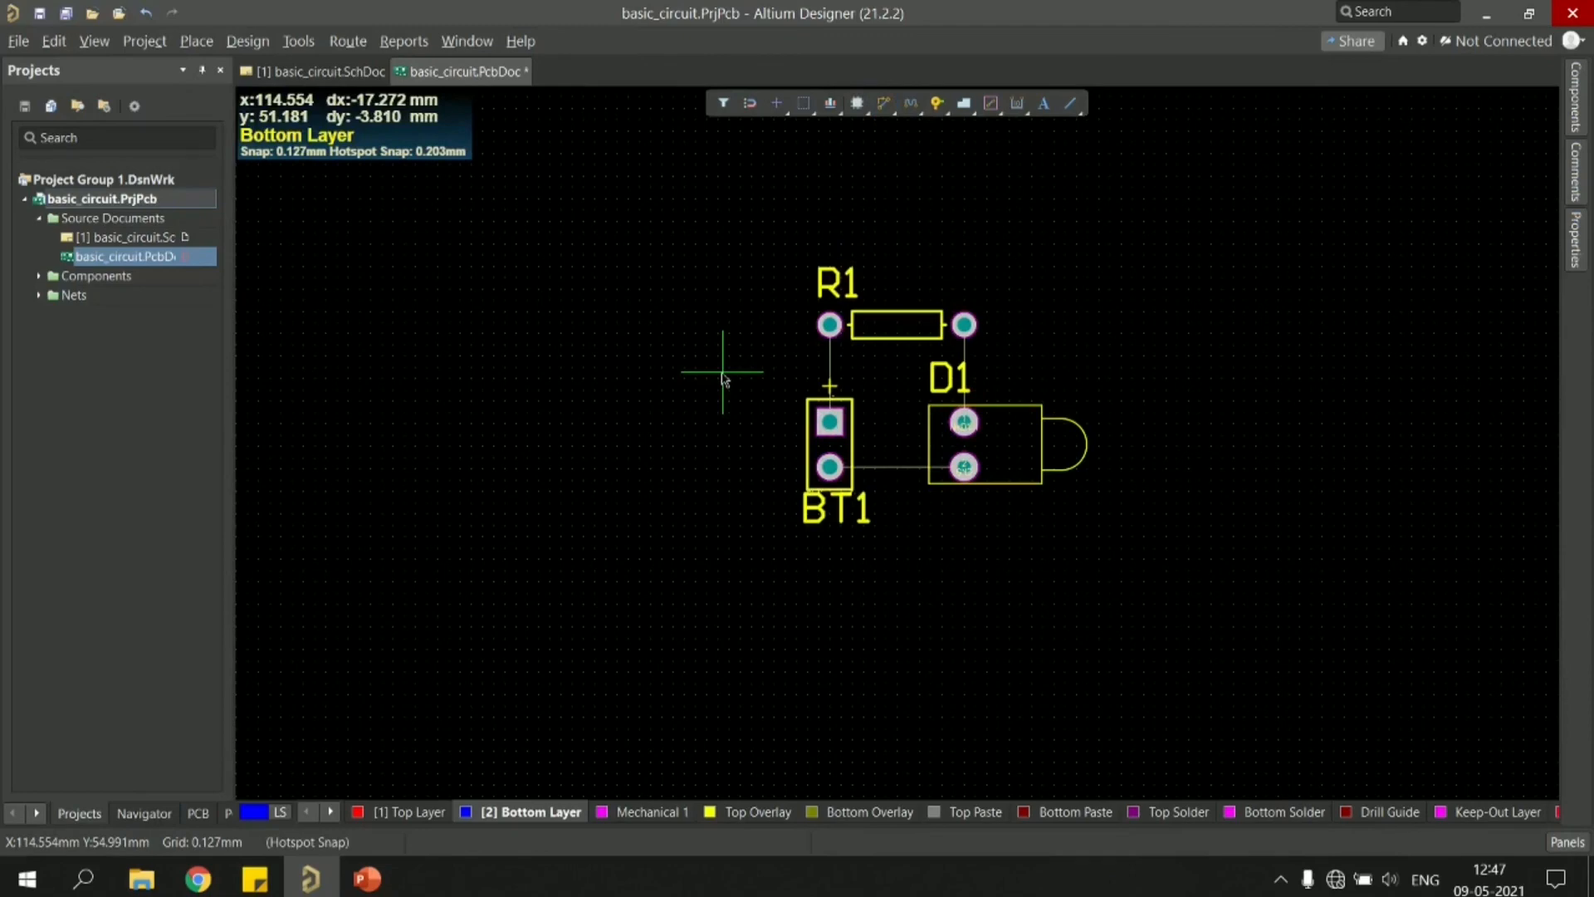
ctrl+scroll(722, 381, up, 3)
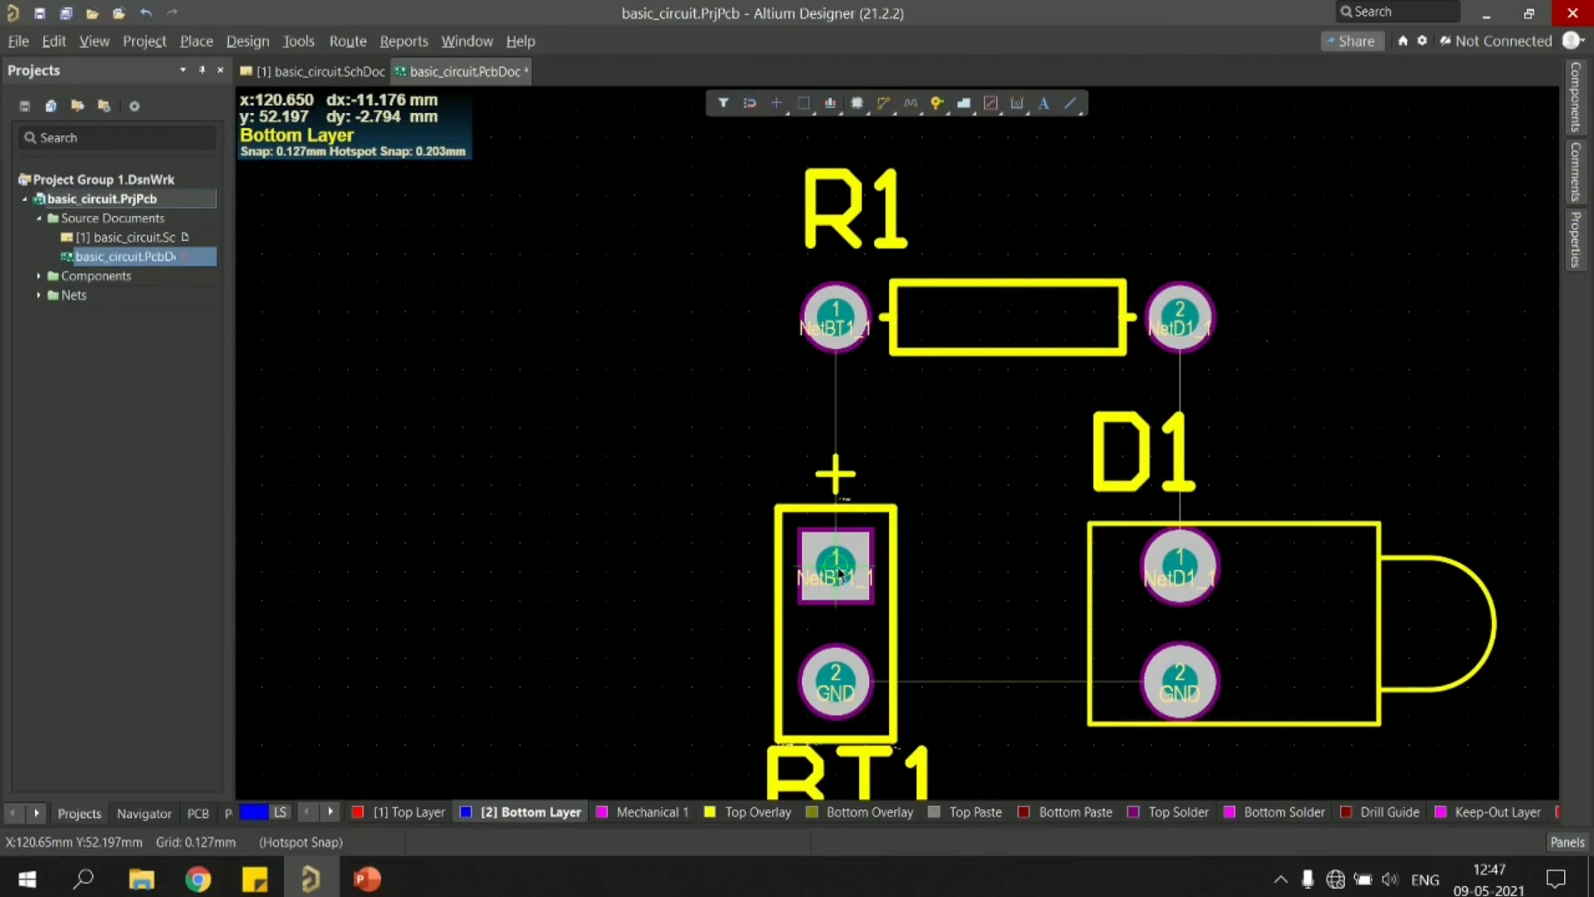
click(837, 568)
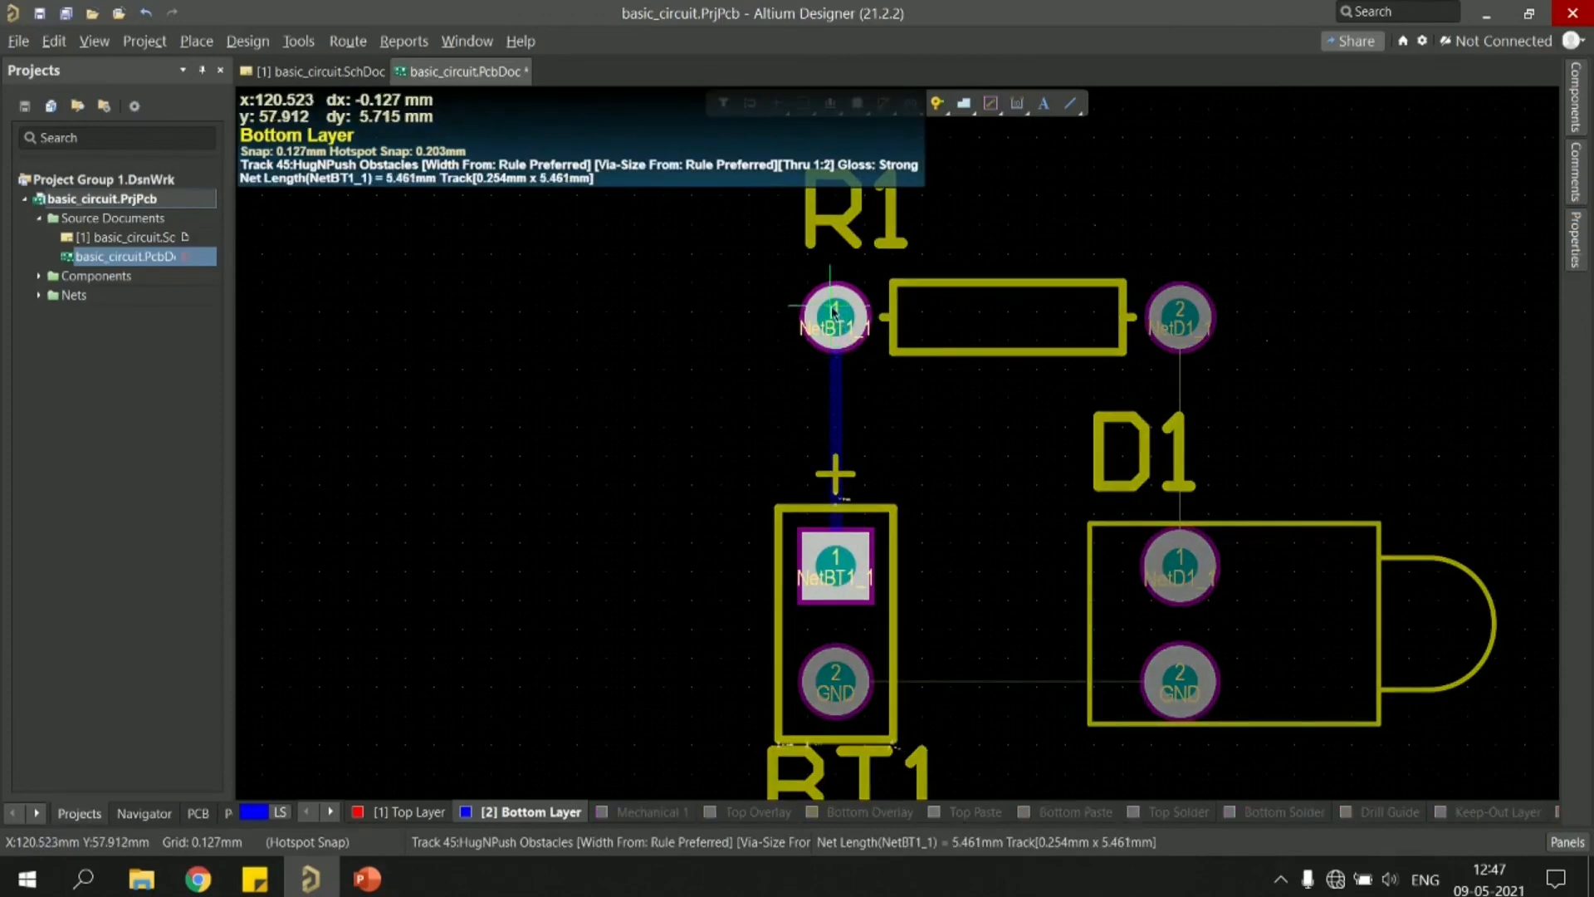
ctrl+scroll(840, 342, down, 1)
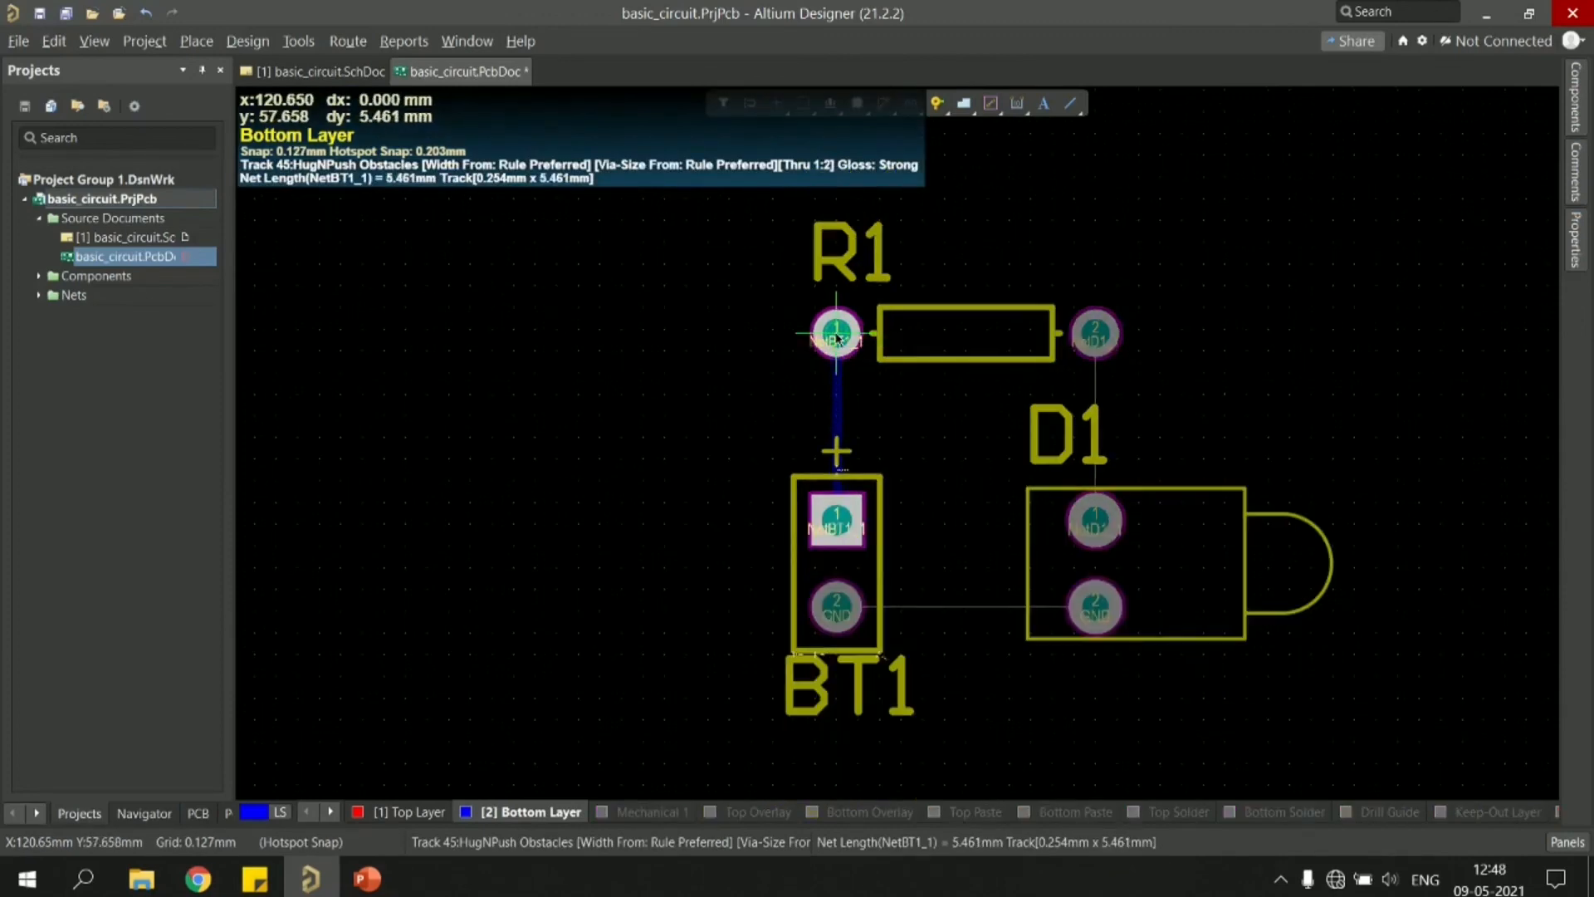
click(836, 334)
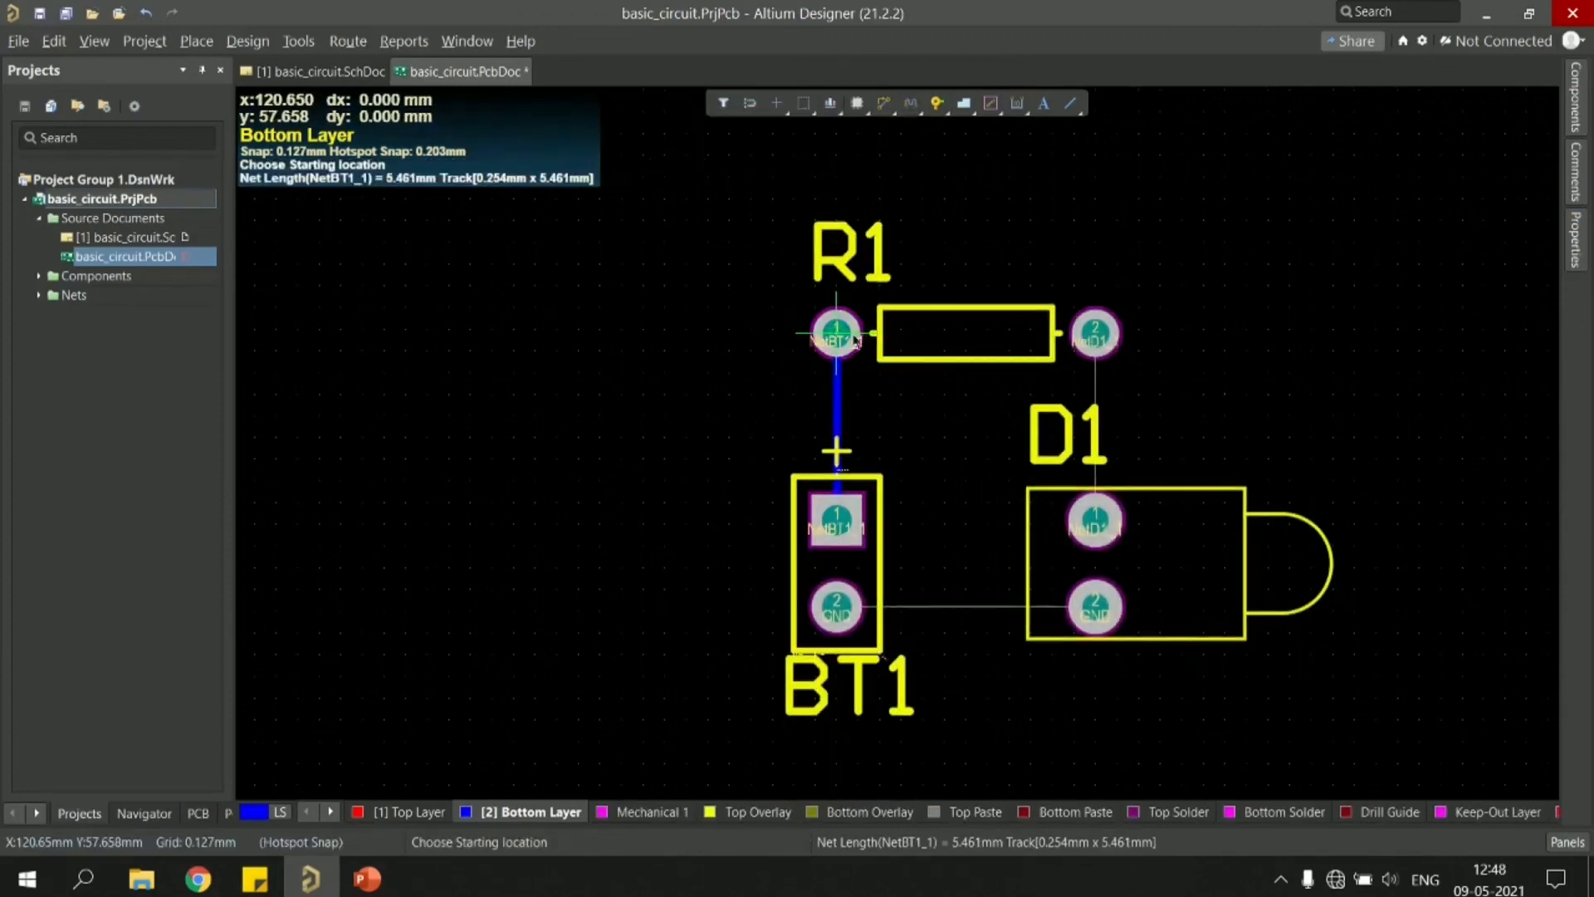
- Route bottom-layer tracks from R1 pad 2 to D1 pad 1 and between the GND pads of BT1 and D1
click(1095, 333)
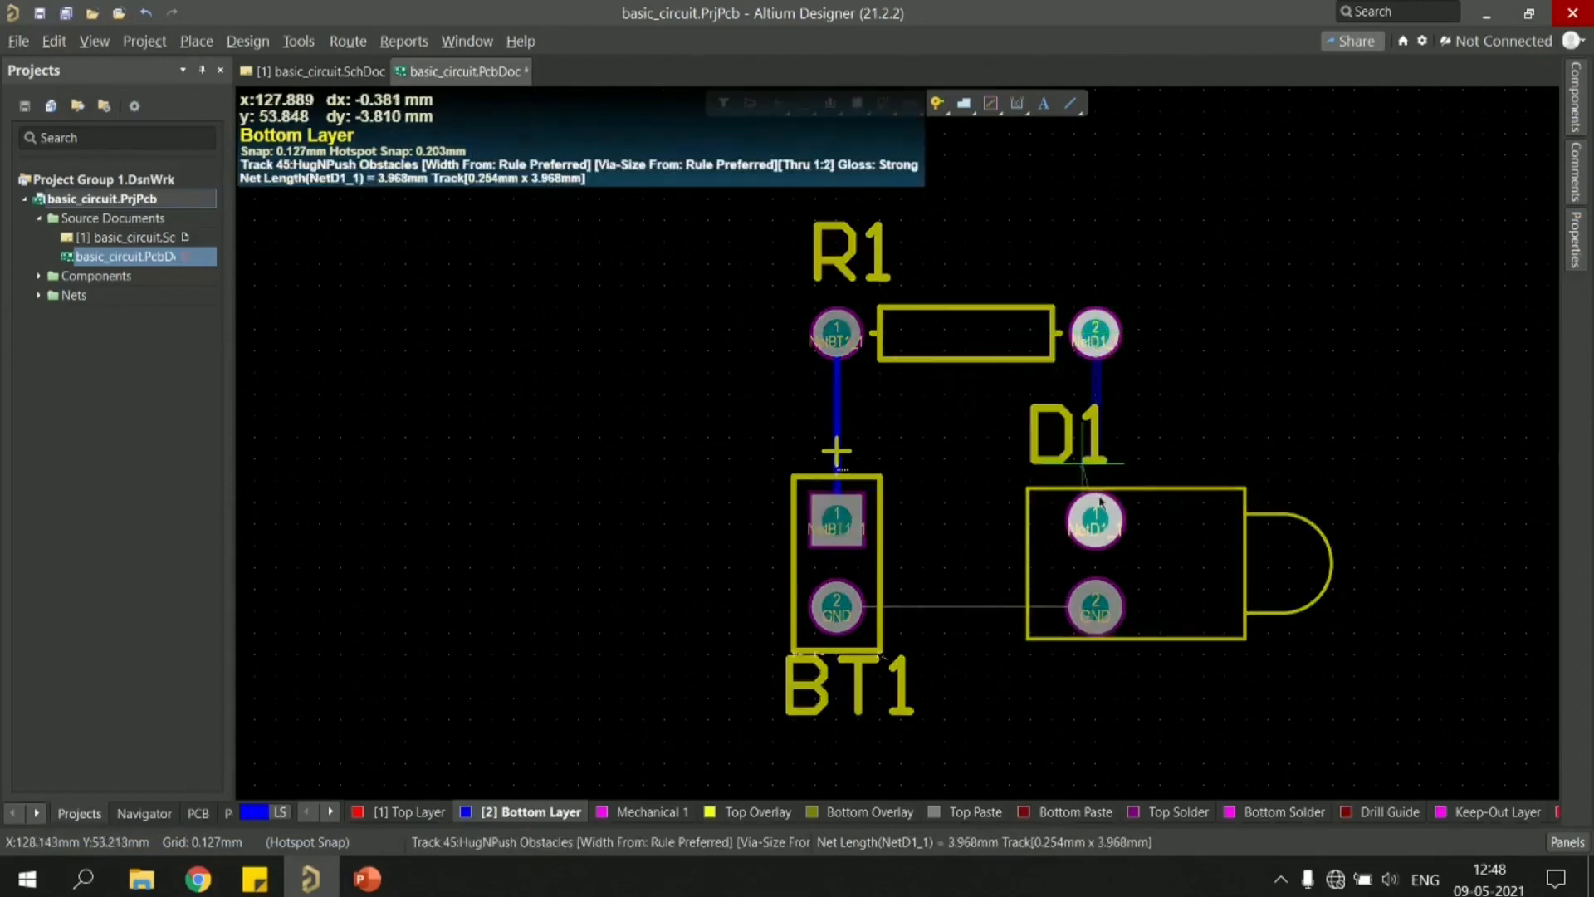
click(1109, 523)
ctrl+scroll(1108, 525, down, 2)
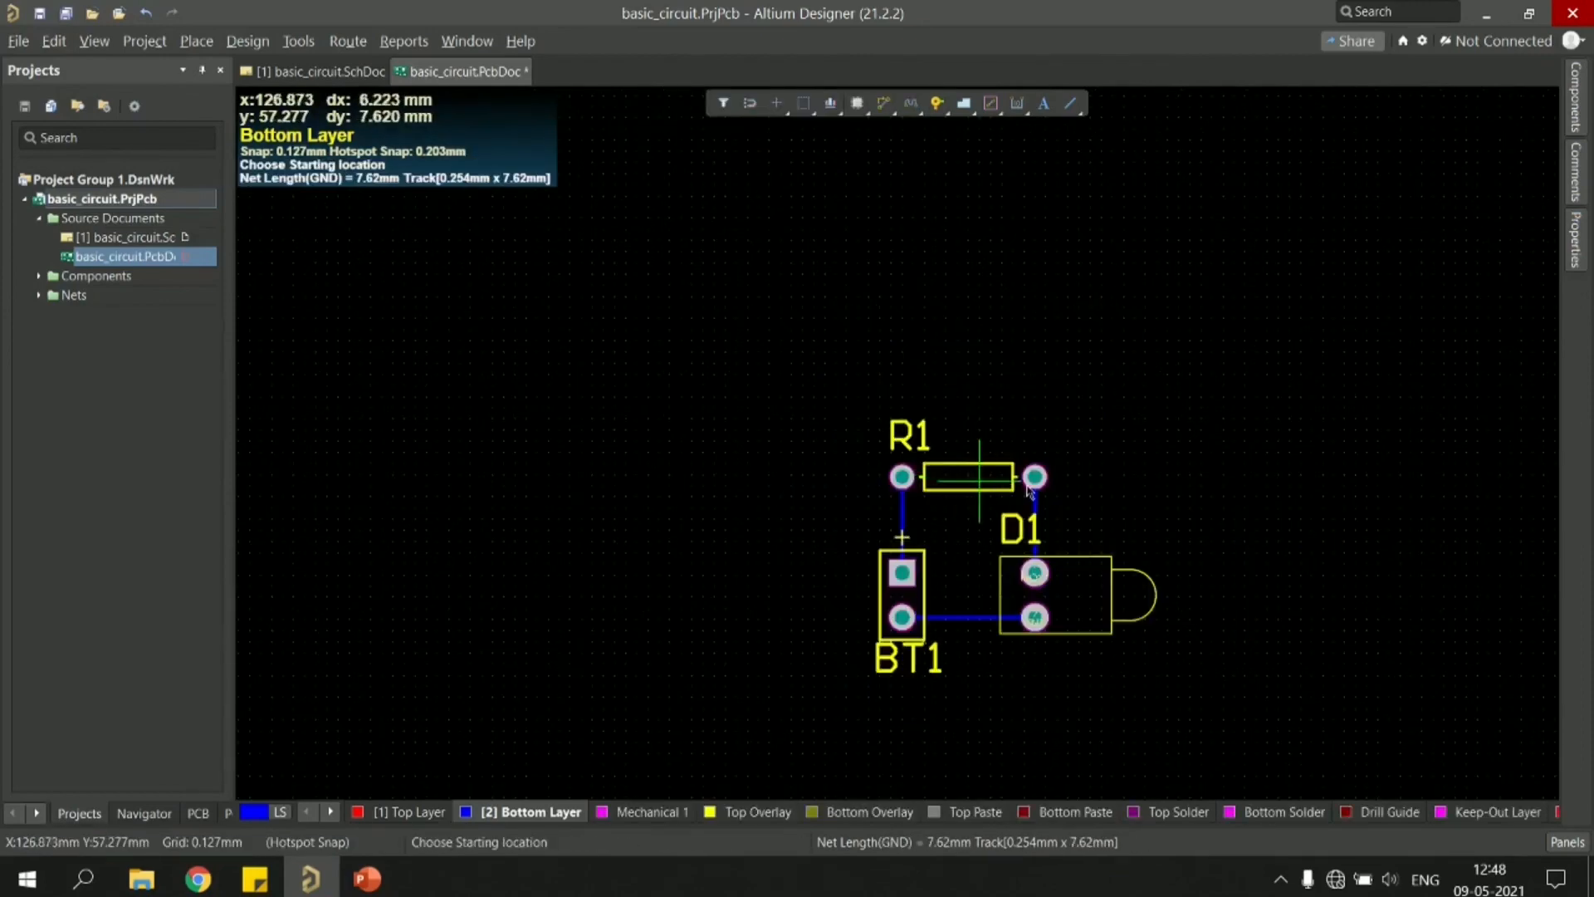
ctrl+scroll(1191, 510, down, 1)
scroll(1203, 512, right, 2)
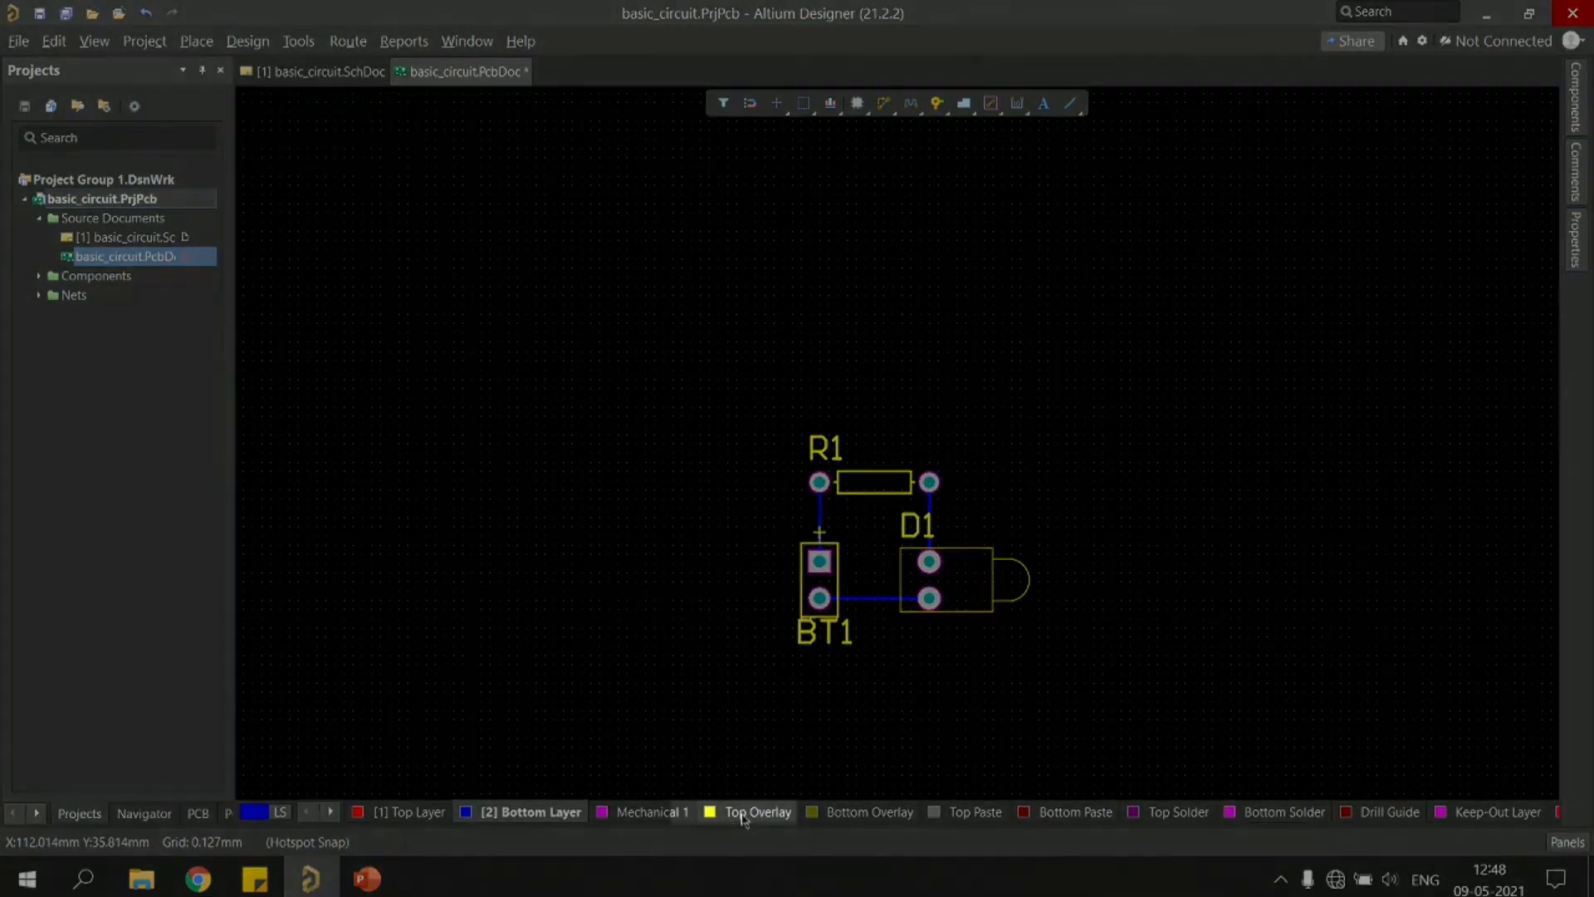
- Place a text string on the Top Overlay layer just above the resistor R1
click(747, 812)
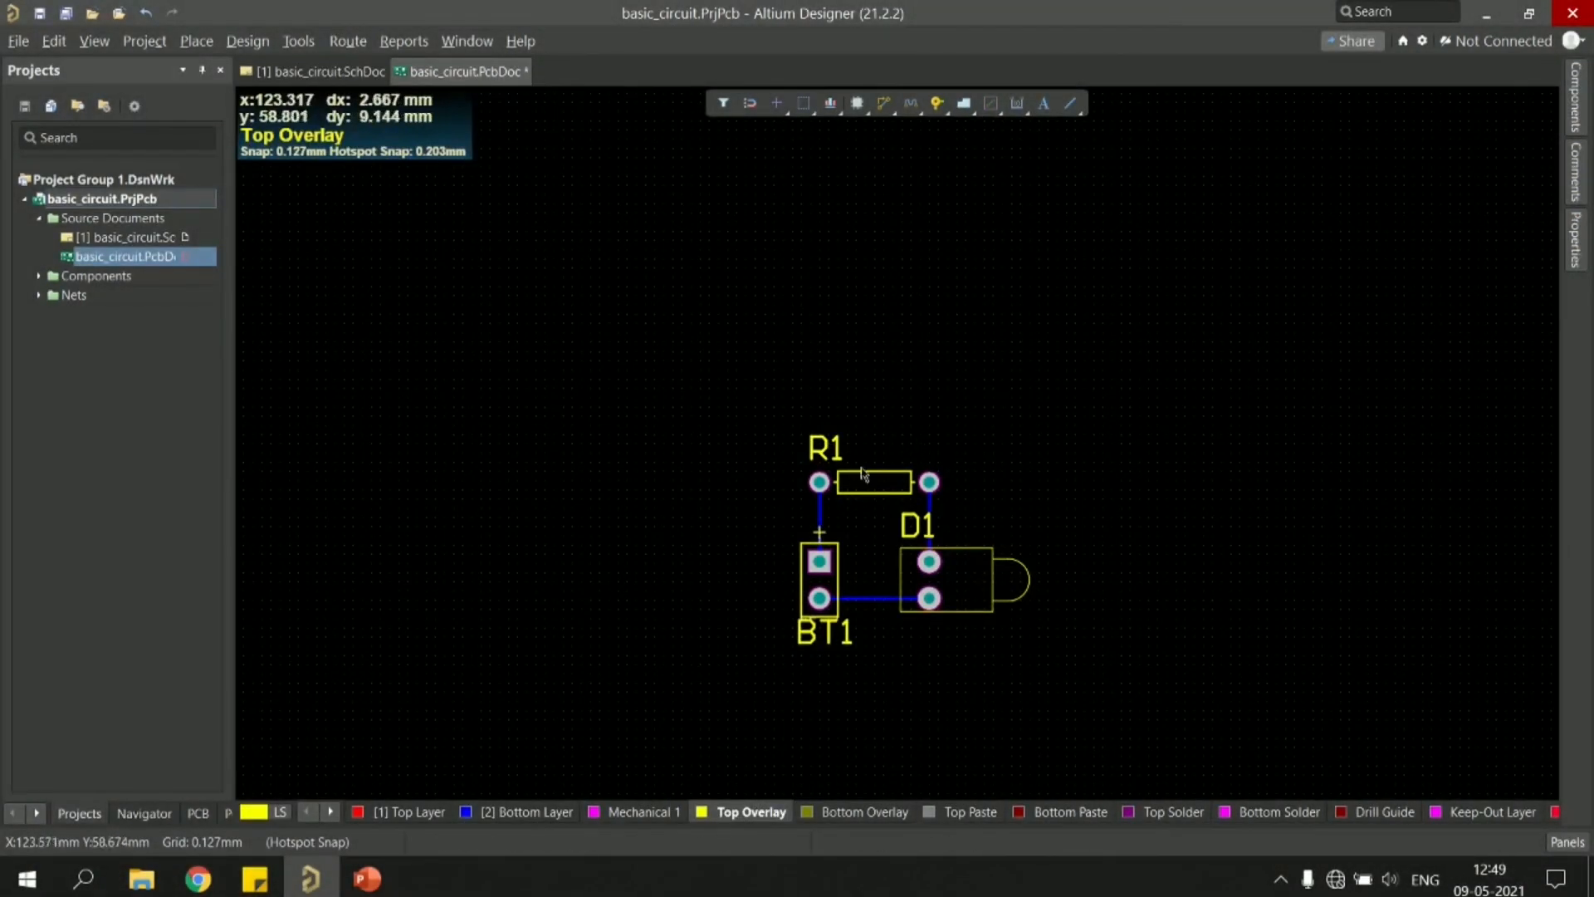
key(p)
key(s)
click(895, 461)
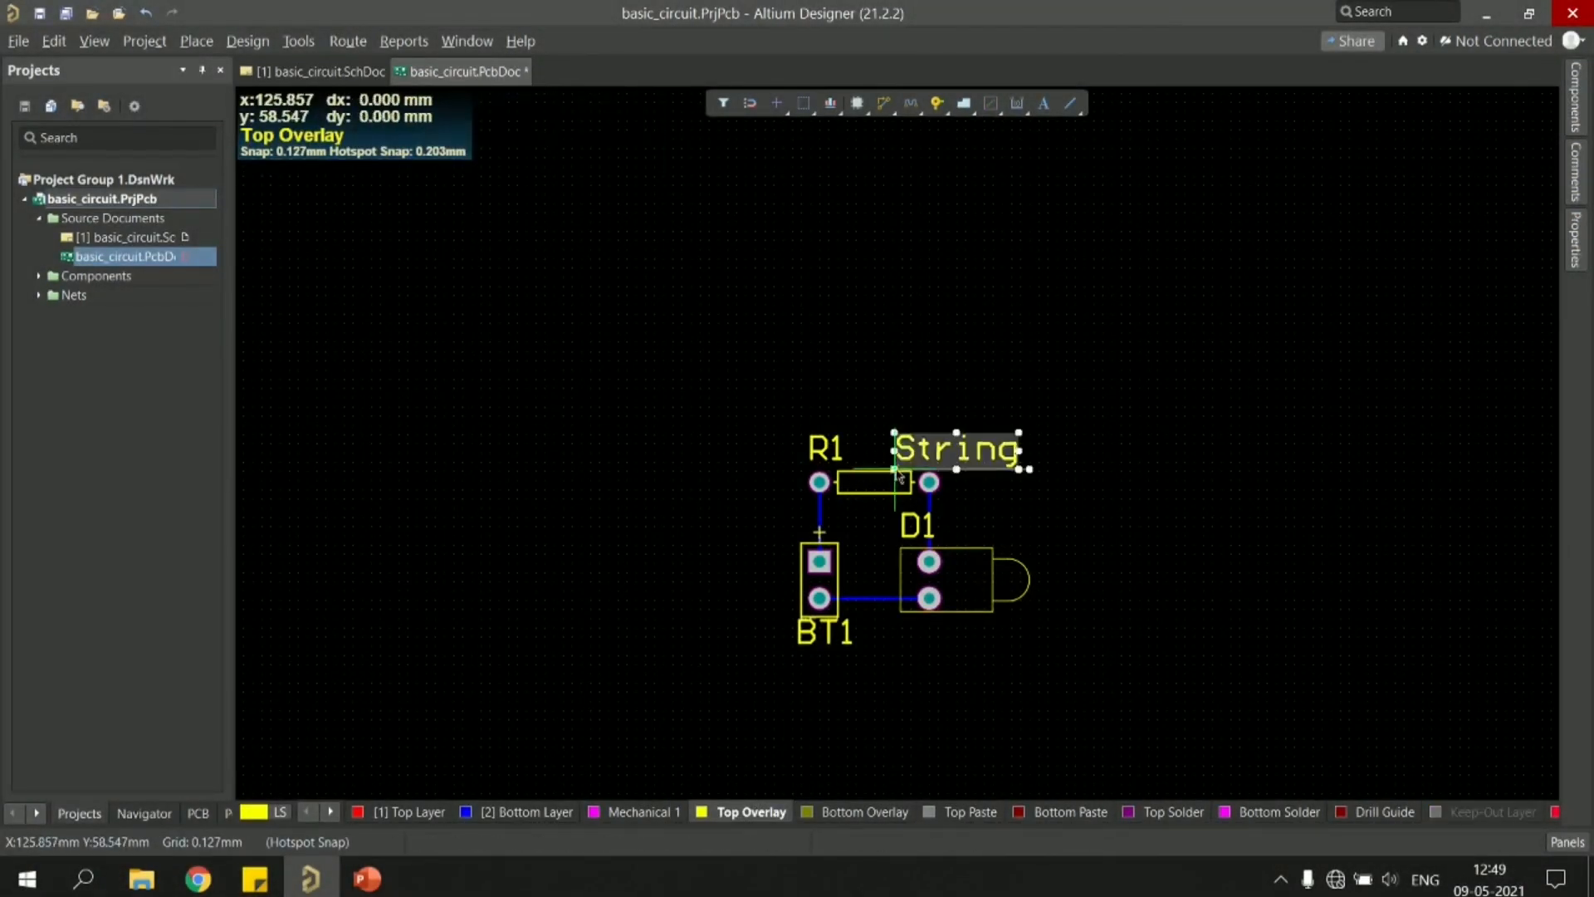
key(Escape)
- Change the placed string's text to "LED Circuit" and move it above the R1 designator as the board title
double_click(986, 439)
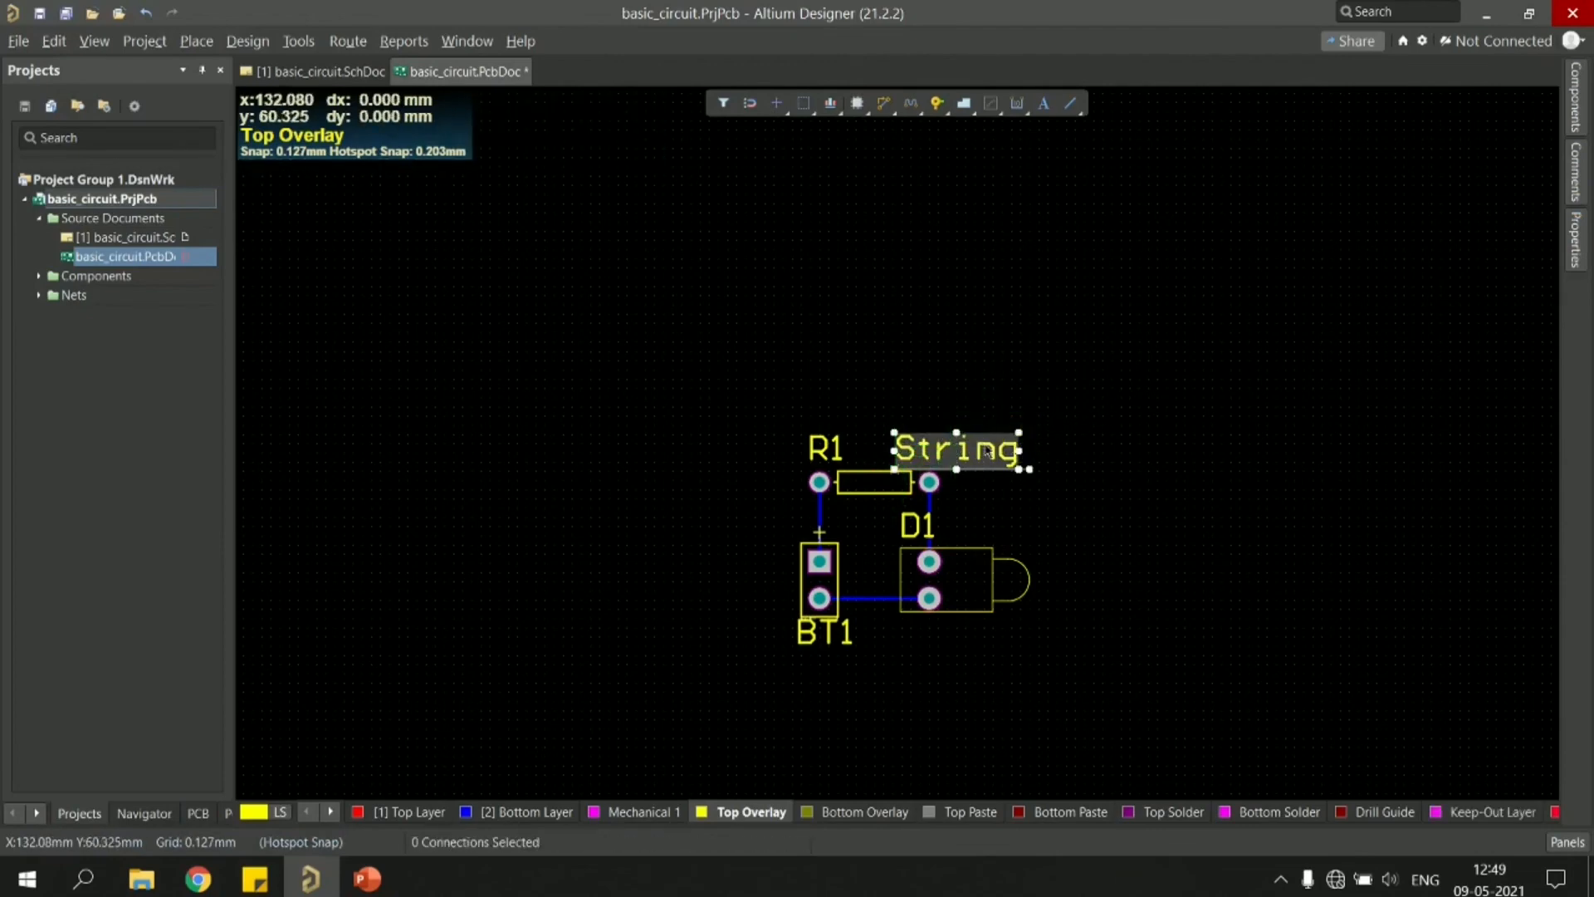
key(BackSpace)
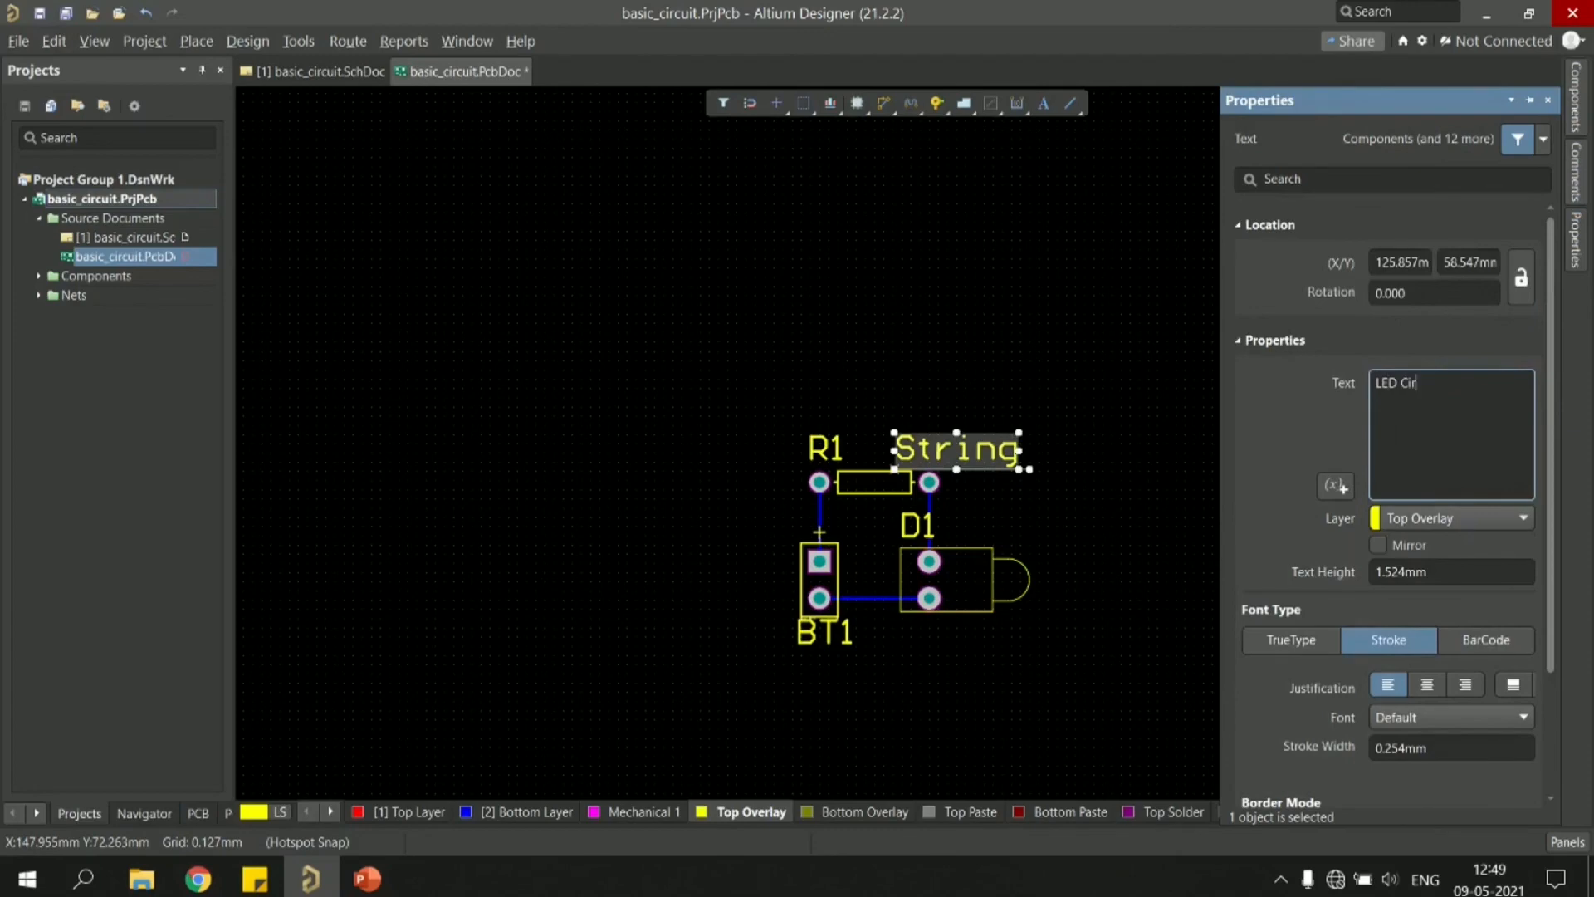
key(Return)
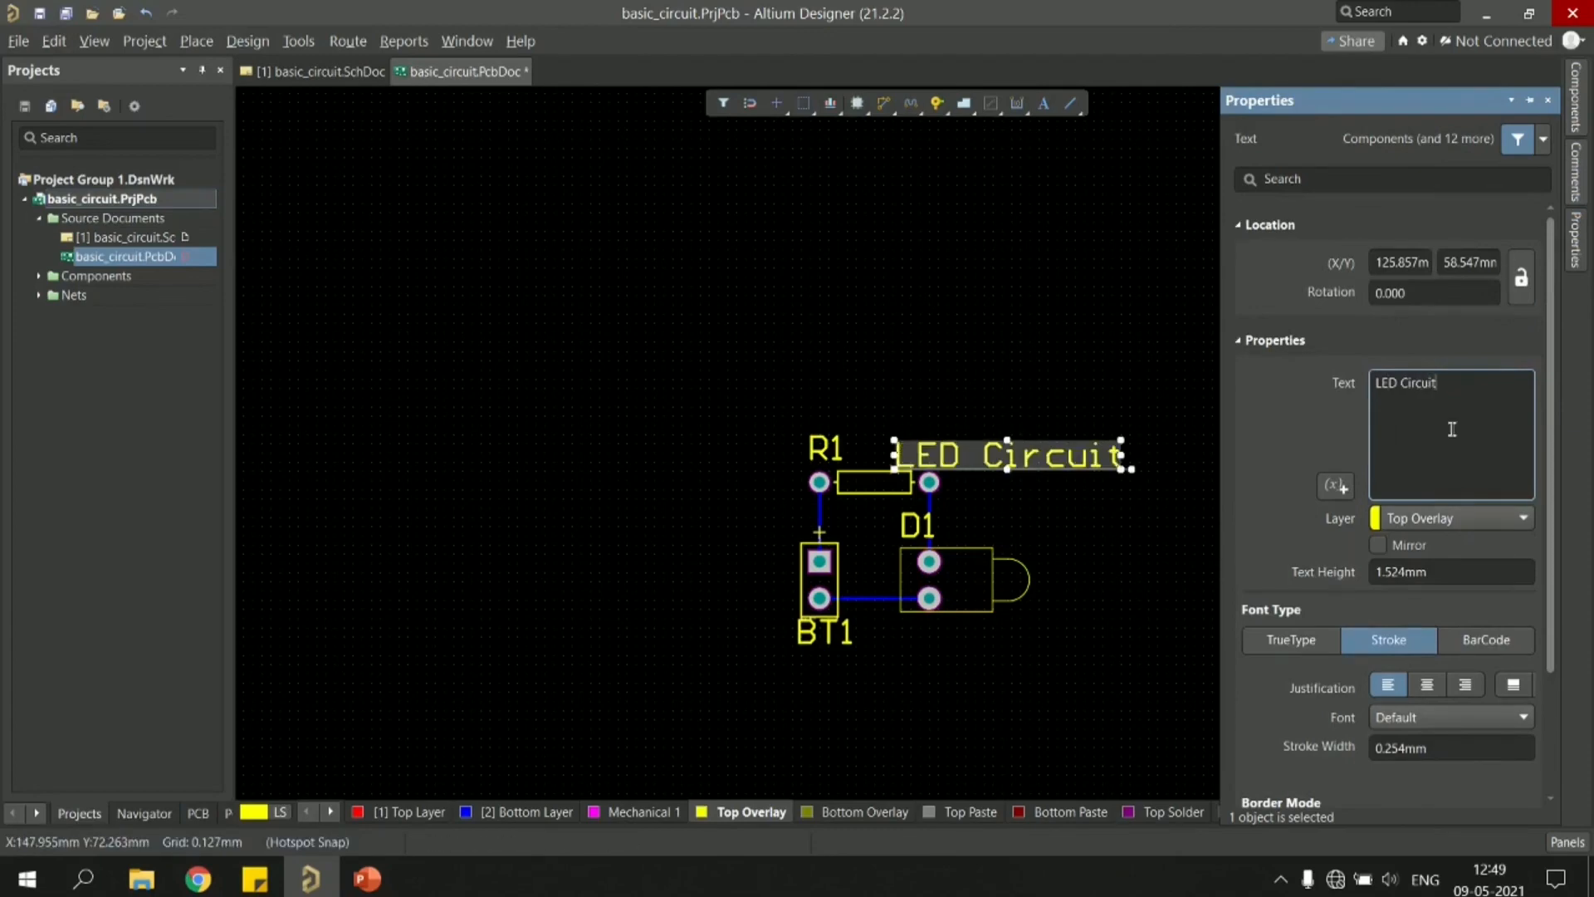
drag(1079, 460, 787, 411)
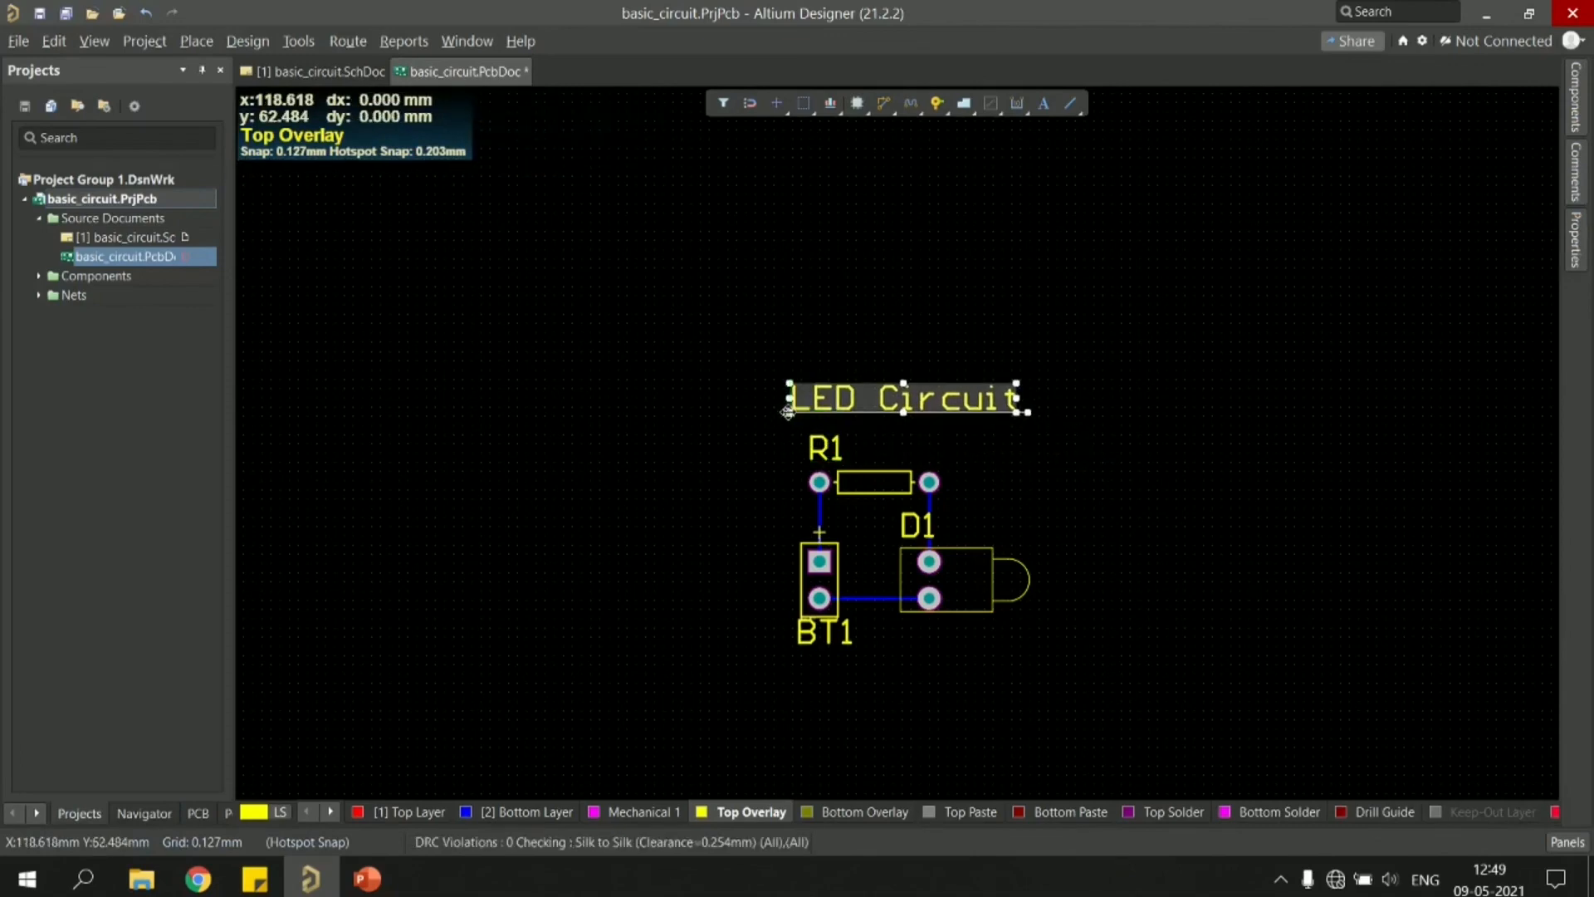
drag(959, 398, 789, 415)
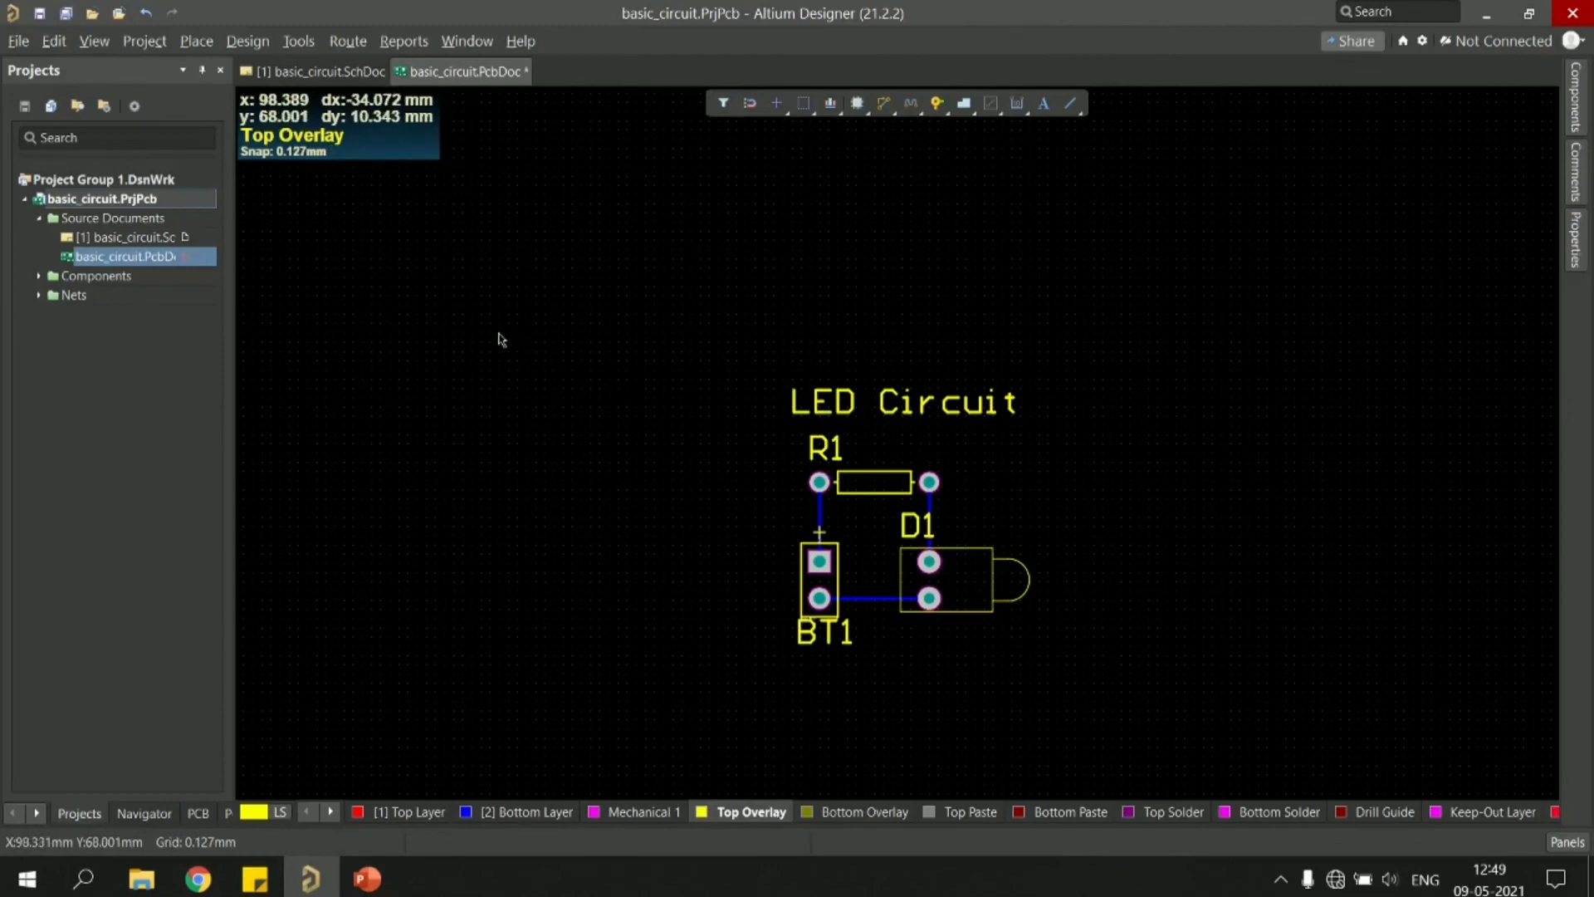
- Save the basic_circuit PCB document and the basic_circuit.PrjPcb project
right_click(153, 255)
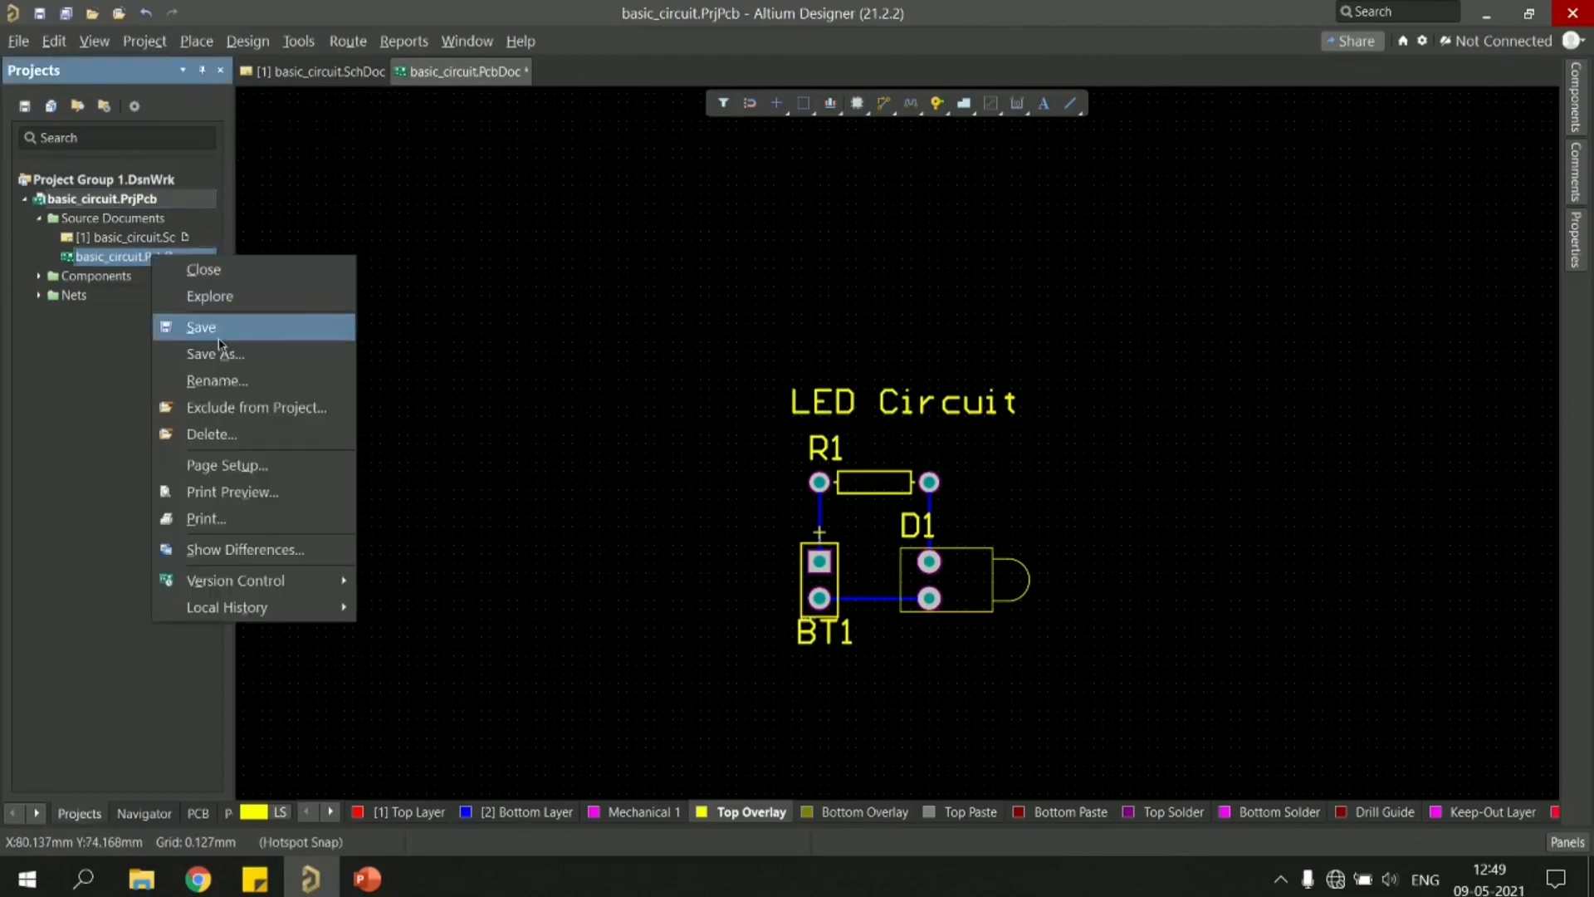
click(189, 331)
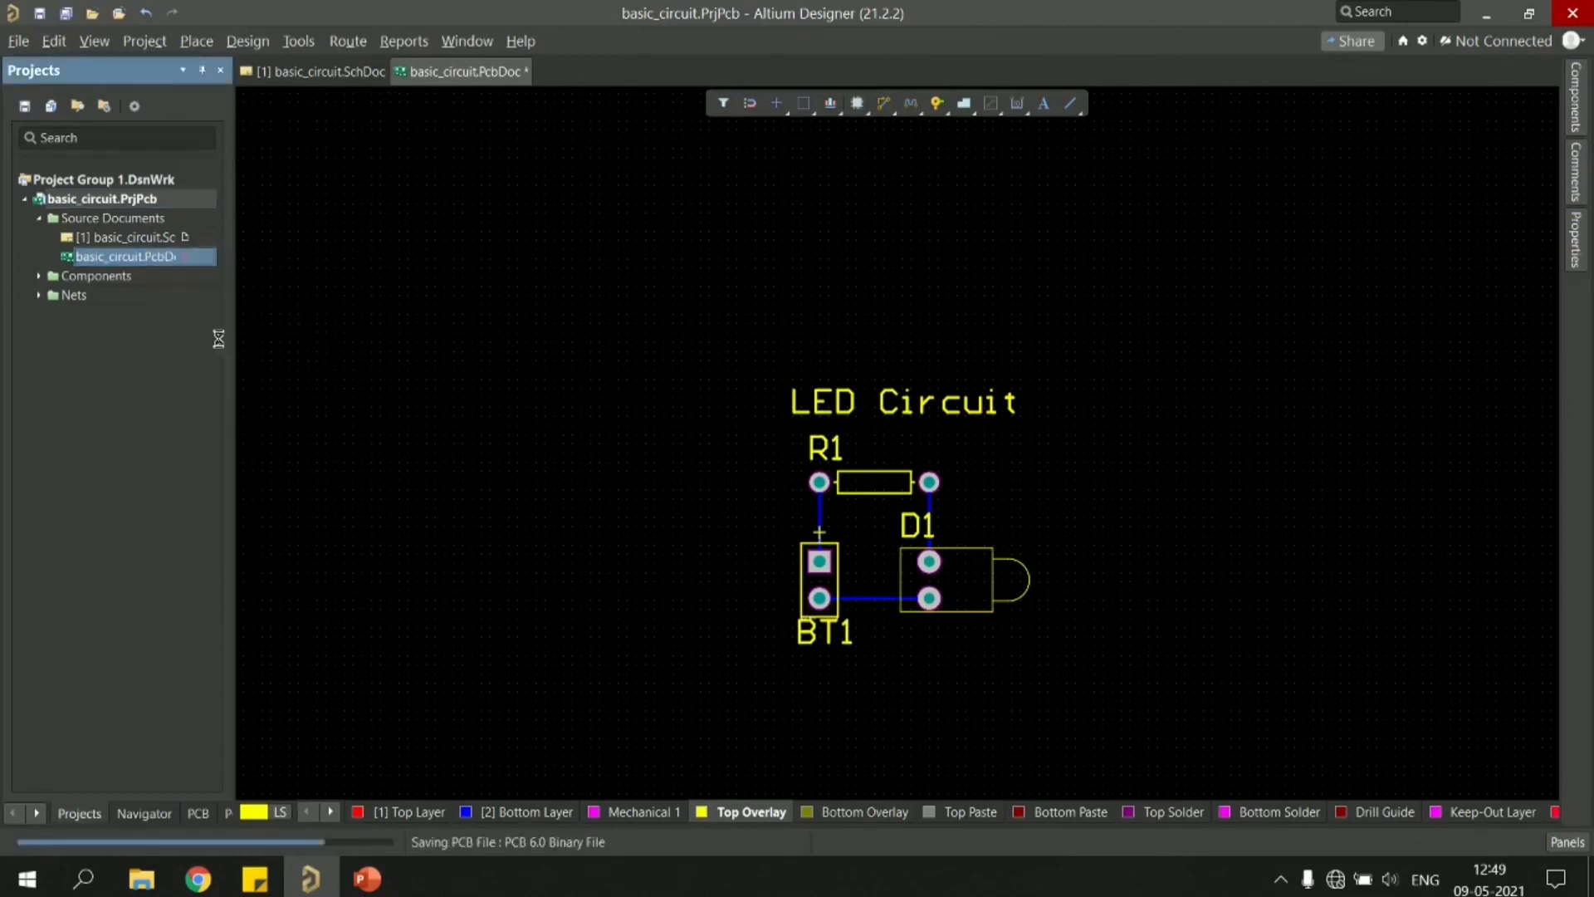
right_click(145, 205)
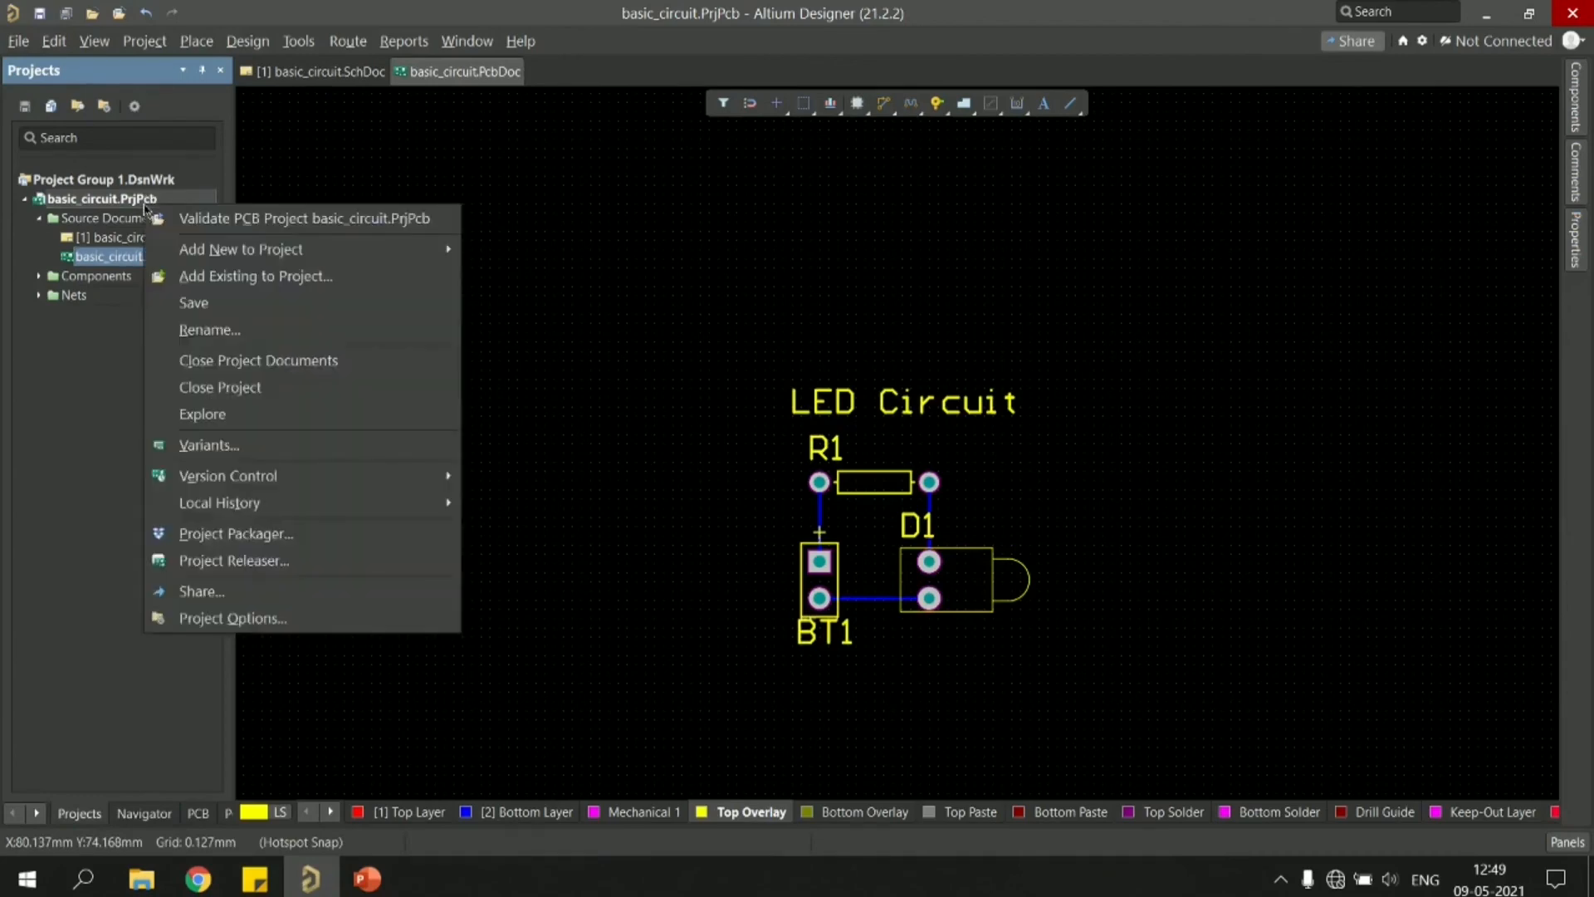
click(186, 303)
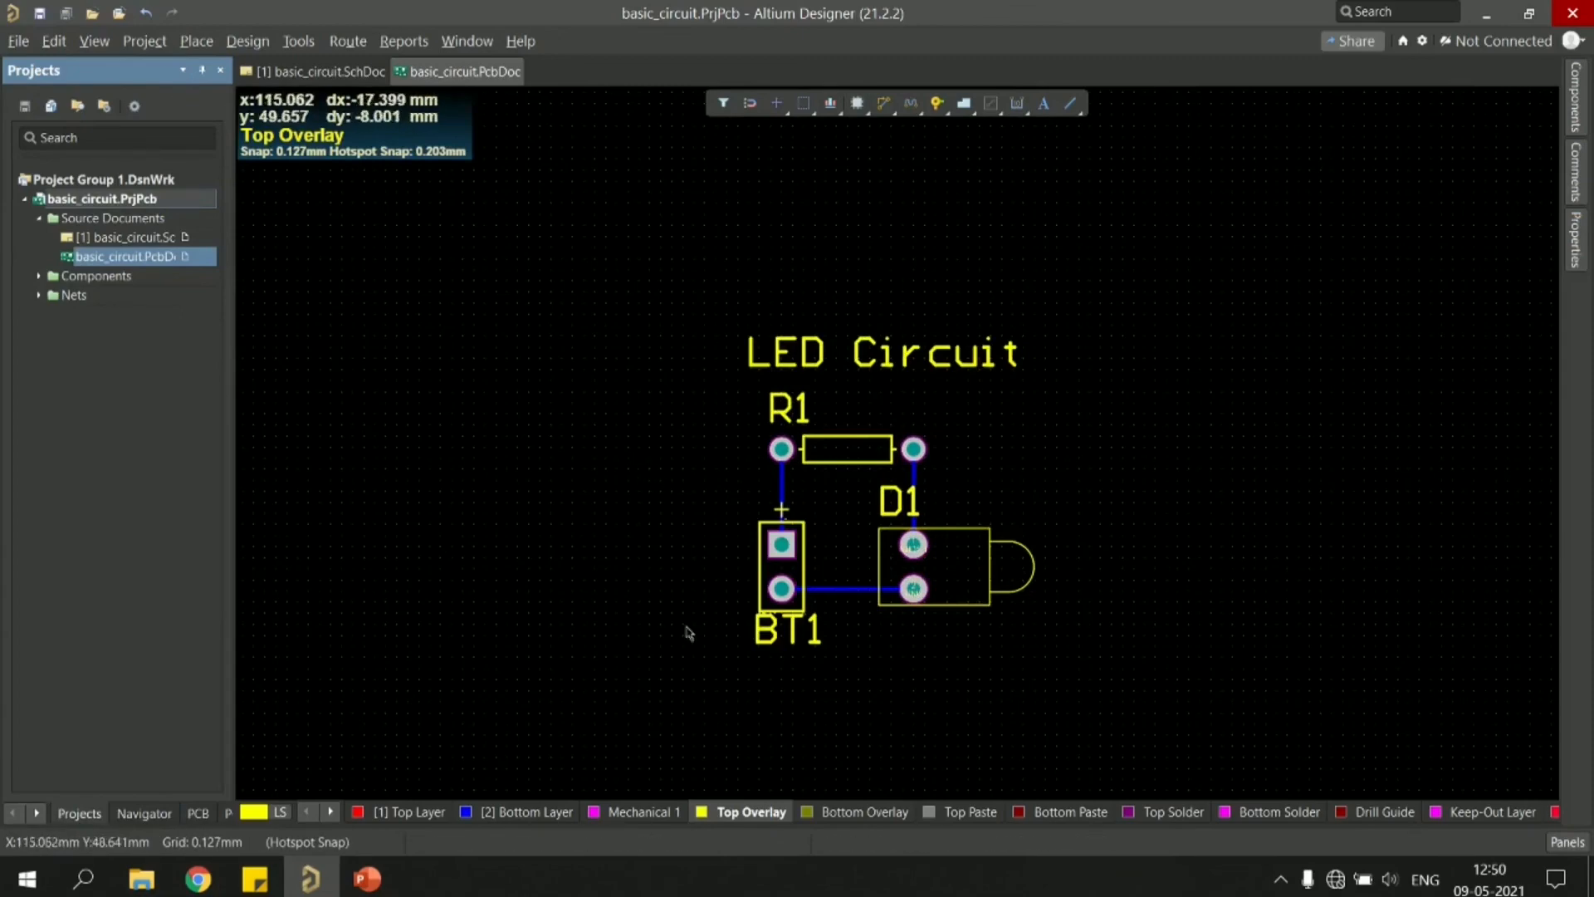
ctrl+scroll(1006, 643, down, 1)
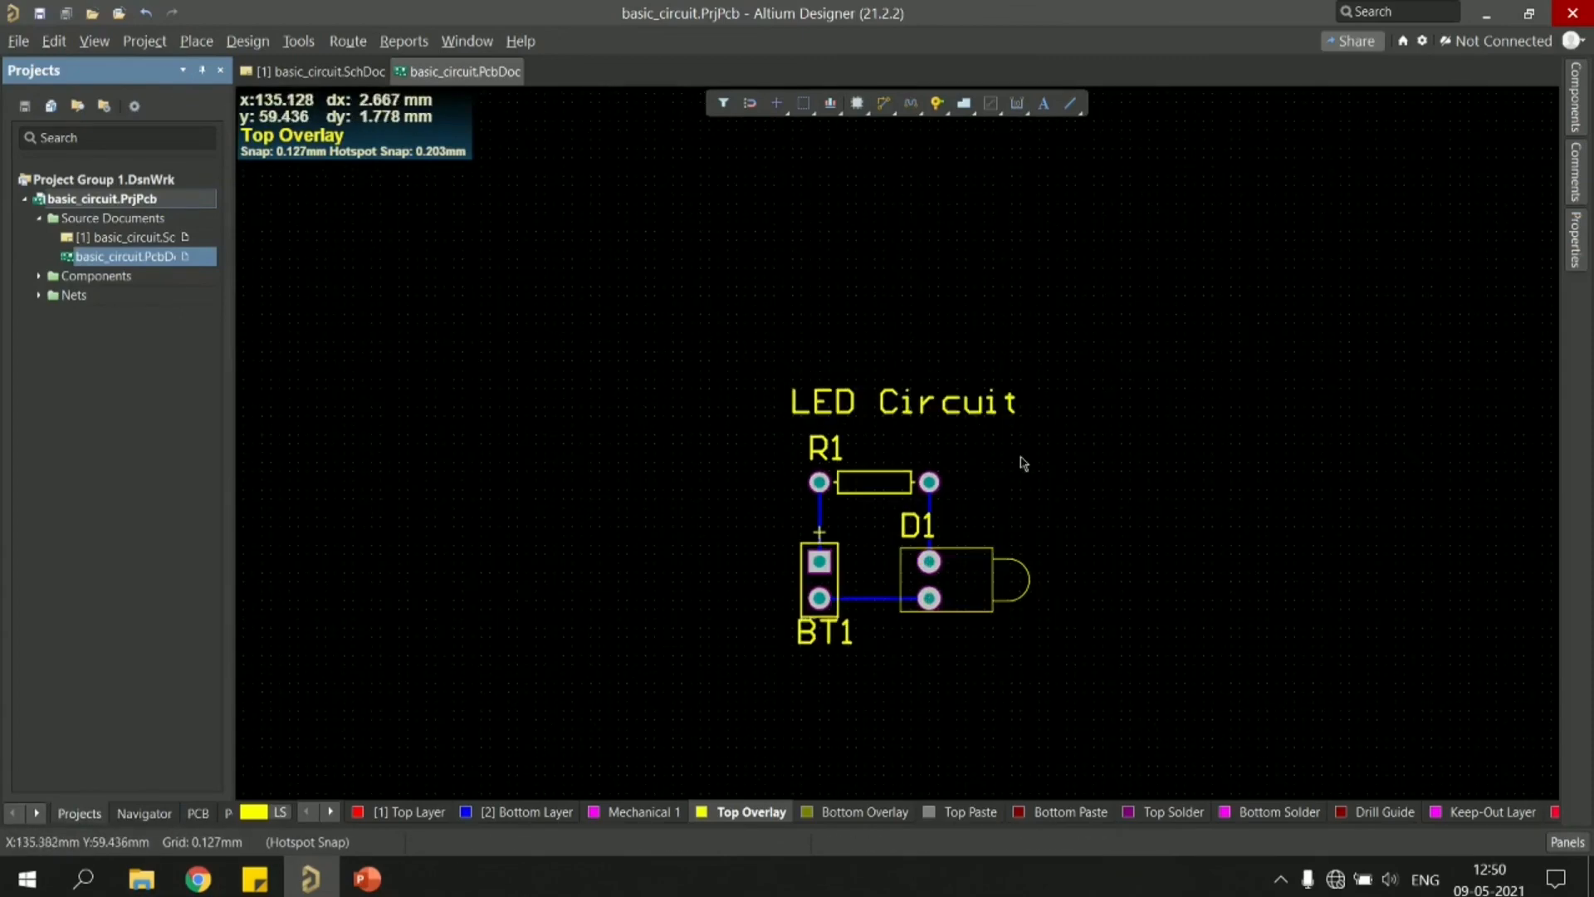